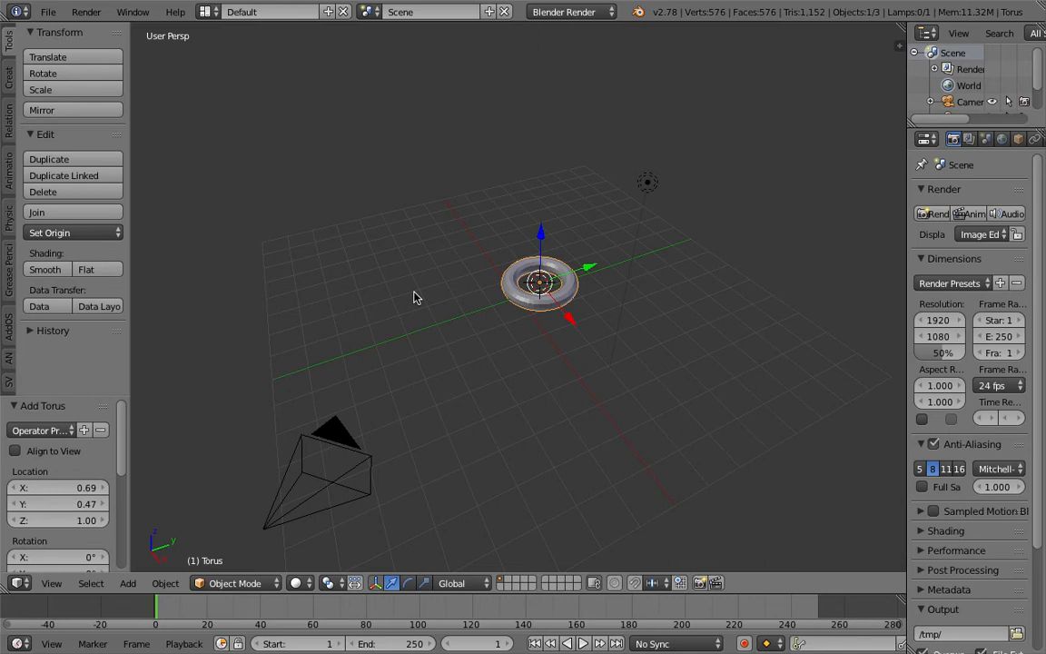
Move the torus about 0.74 along the X axis and delete it from the scene.
{"action": "middle_click_drag", "start_coordinate": [416, 294], "coordinate": [522, 273]}
{"action": "key", "text": "g"}
{"action": "key", "text": "x"}
{"action": "left_click", "coordinate": [564, 270]}
{"action": "key", "text": "x"}
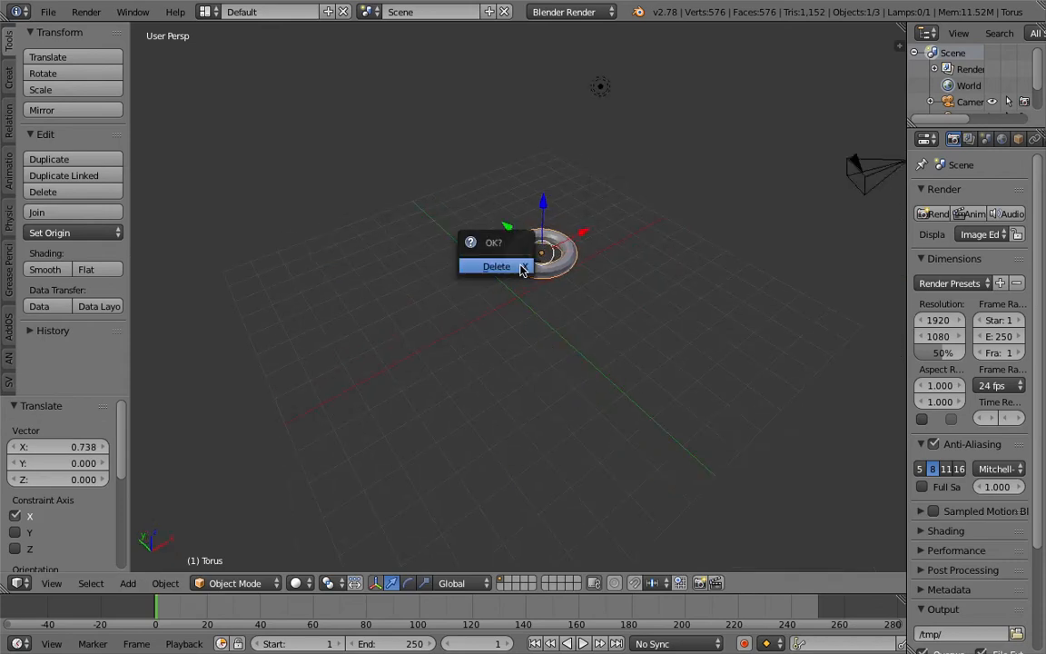
{"action": "left_click", "coordinate": [524, 271]}
{"action": "mouse_move", "coordinate": [460, 271]}
{"action": "middle_mouse_down"}
{"action": "mouse_move", "coordinate": [458, 249]}
{"action": "mouse_move", "coordinate": [454, 258]}
{"action": "middle_mouse_up"}
Show the primitive creation tools and widen the tool shelf so the full object names are readable.
{"action": "left_click", "coordinate": [8, 78]}
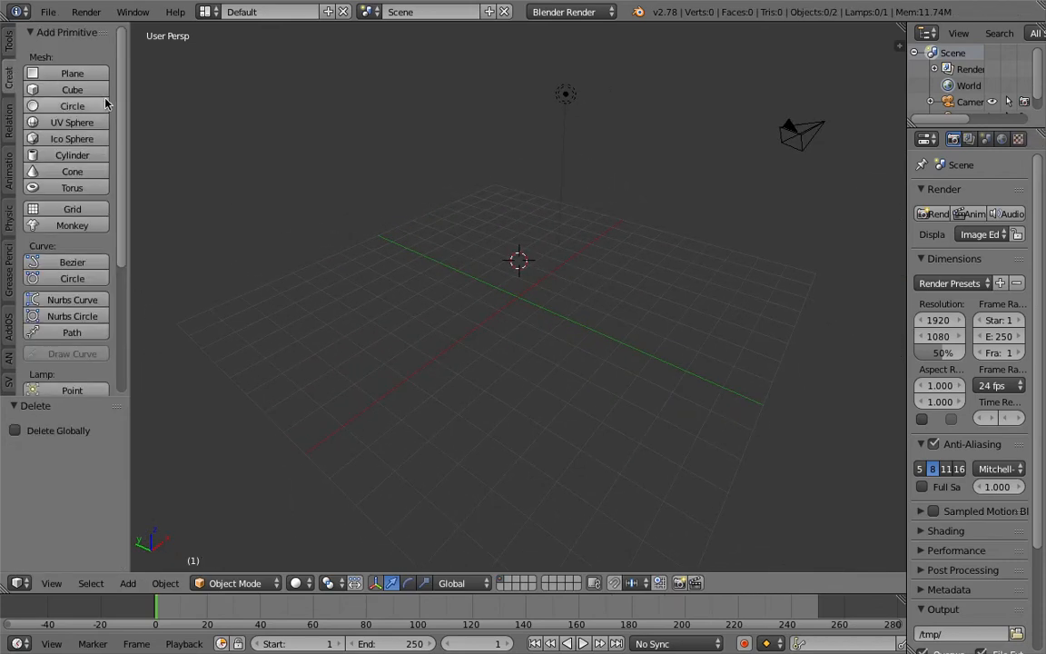
{"action": "left_click_drag", "start_coordinate": [129, 105], "coordinate": [172, 106]}
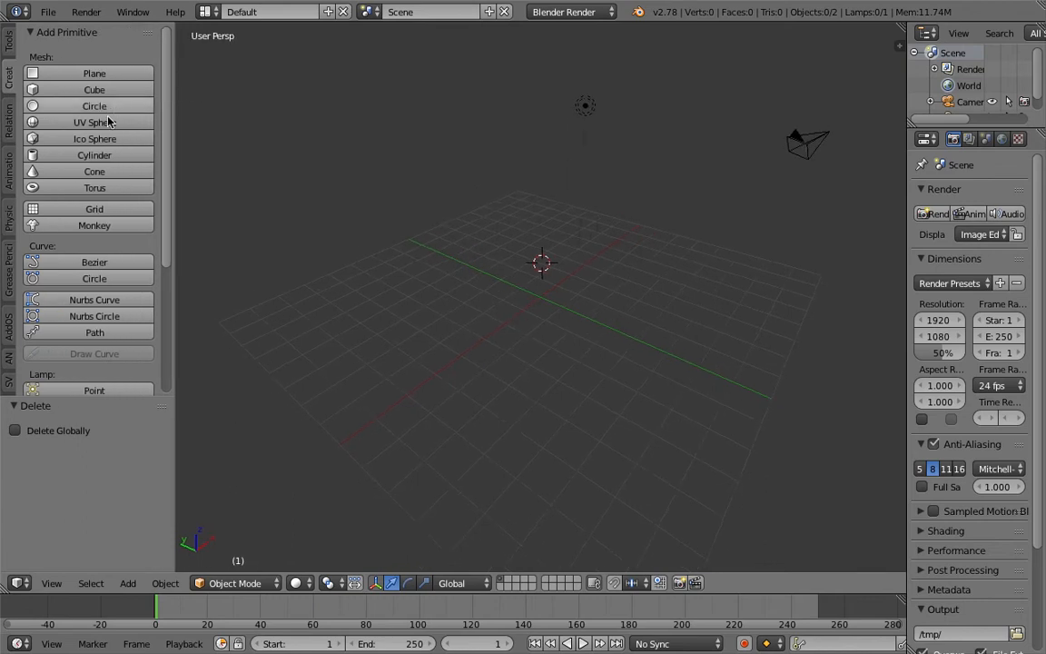
{"action": "scroll", "coordinate": [91, 200], "scroll_direction": "down", "scroll_amount": 5}
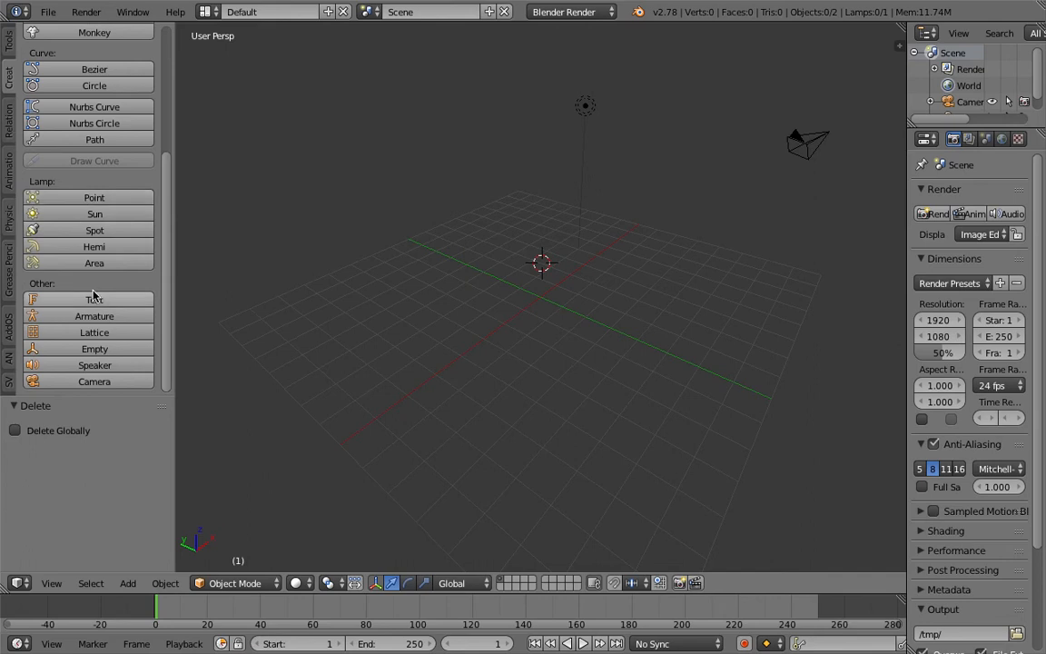
{"action": "scroll", "coordinate": [112, 291], "scroll_direction": "up", "scroll_amount": 5}
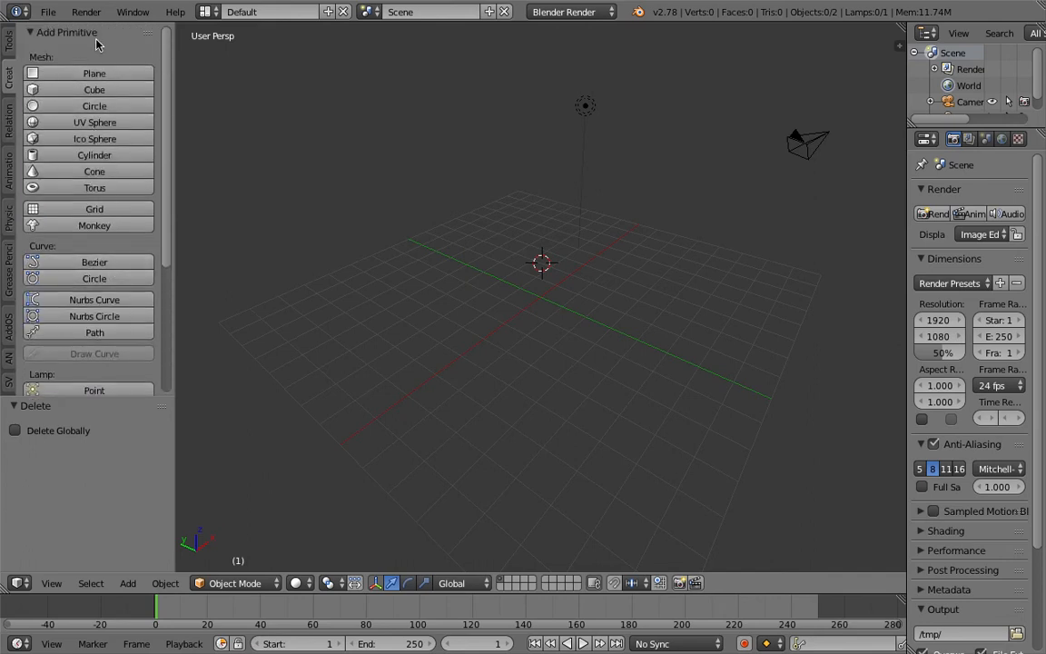
{"action": "left_click_drag", "start_coordinate": [173, 63], "coordinate": [198, 63]}
{"action": "middle_click_drag", "start_coordinate": [198, 63], "coordinate": [297, 173]}
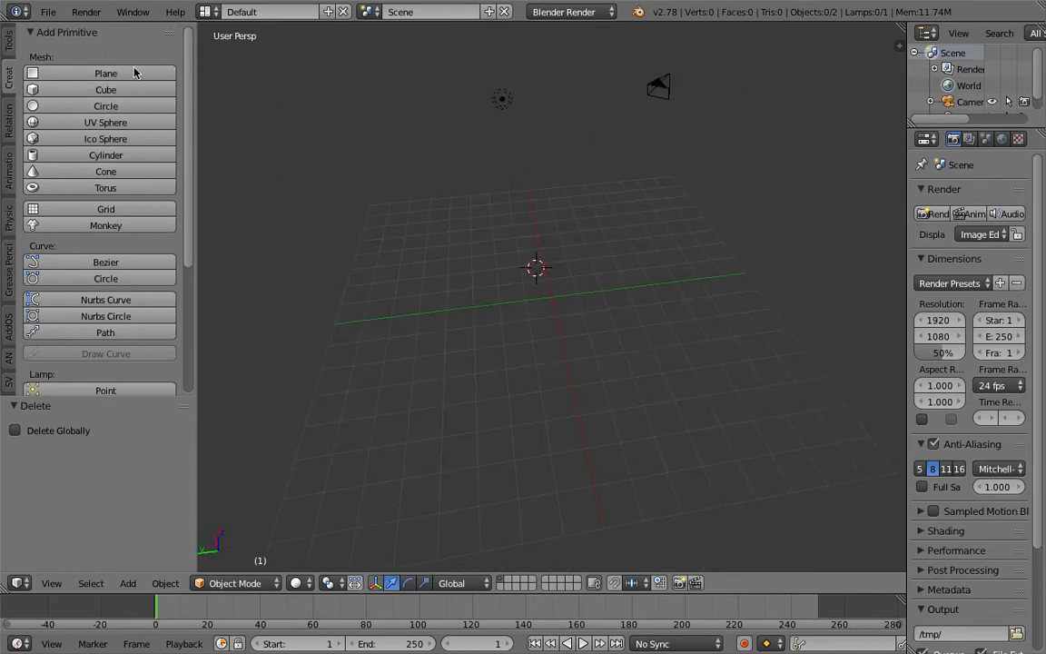
Move the lamp and the camera together to layer 2.
{"action": "middle_click_drag", "start_coordinate": [420, 249], "coordinate": [483, 129]}
{"action": "right_click", "coordinate": [490, 107]}
{"action": "right_click", "coordinate": [631, 99], "text": "shift"}
{"action": "key", "text": "m"}
{"action": "key", "text": "2"}
{"action": "left_click", "coordinate": [406, 143]}
{"action": "middle_click_drag", "start_coordinate": [408, 147], "coordinate": [367, 185]}
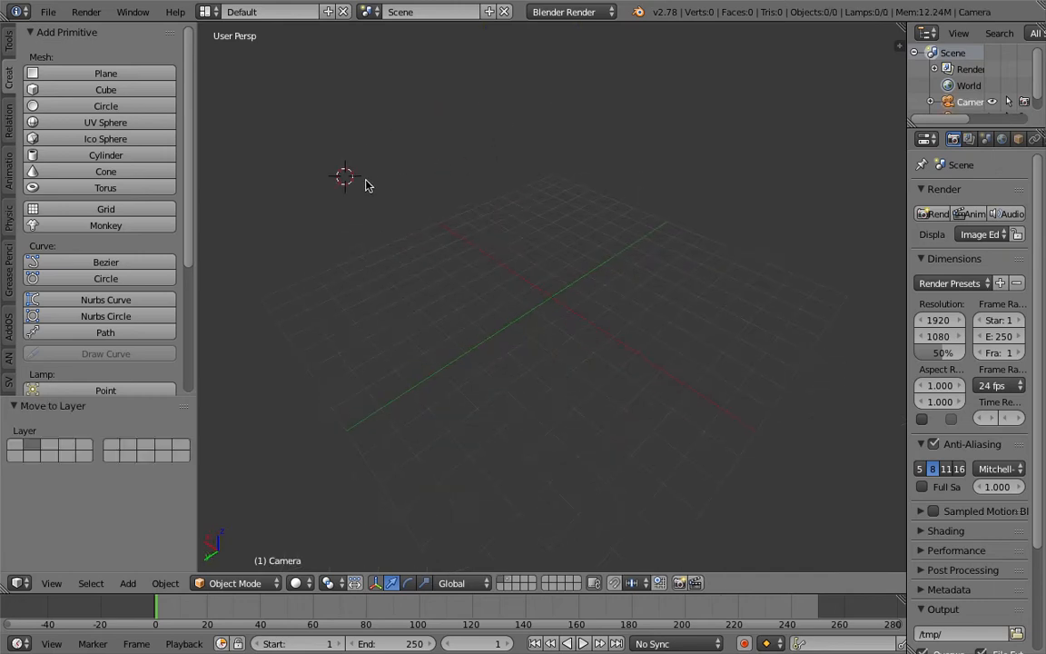
Place the 3D cursor above the far side of the grid and add a plane mesh there.
{"action": "left_click", "coordinate": [382, 157]}
{"action": "left_click", "coordinate": [415, 222]}
{"action": "left_click", "coordinate": [368, 180]}
{"action": "left_click", "coordinate": [364, 158]}
{"action": "left_click", "coordinate": [406, 185]}
{"action": "left_click", "coordinate": [350, 165]}
{"action": "middle_click_drag", "start_coordinate": [370, 181], "coordinate": [400, 194]}
{"action": "middle_click_drag", "start_coordinate": [321, 176], "coordinate": [349, 186]}
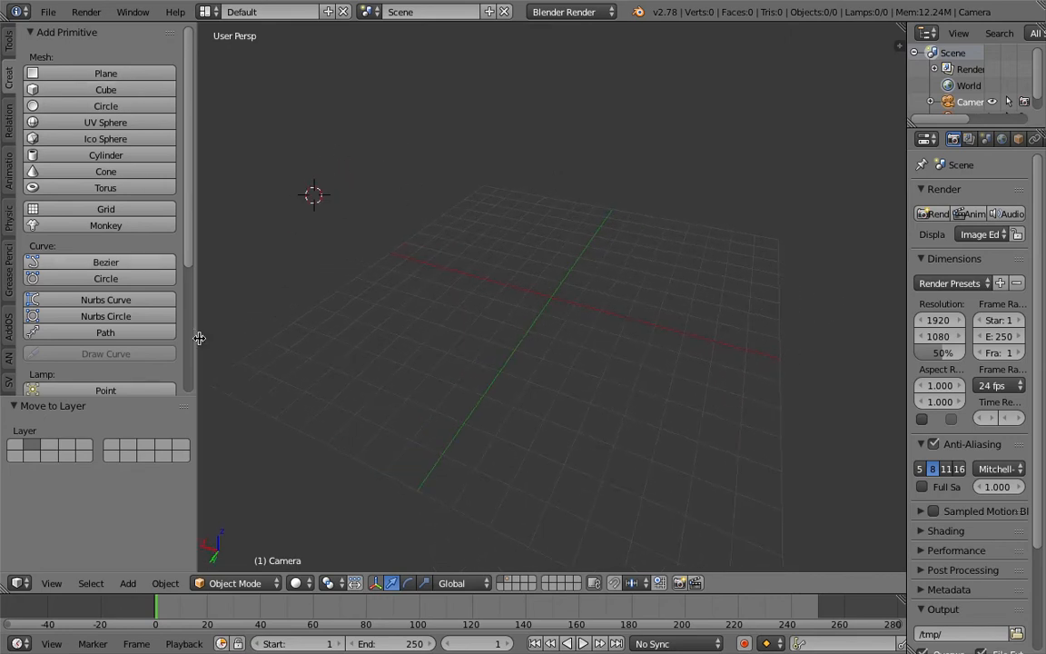
{"action": "left_click", "coordinate": [138, 72]}
Place the 3D cursor beside the plane and add a cube with a radius of 1.000 there.
{"action": "left_click", "coordinate": [460, 163]}
{"action": "left_click", "coordinate": [105, 91]}
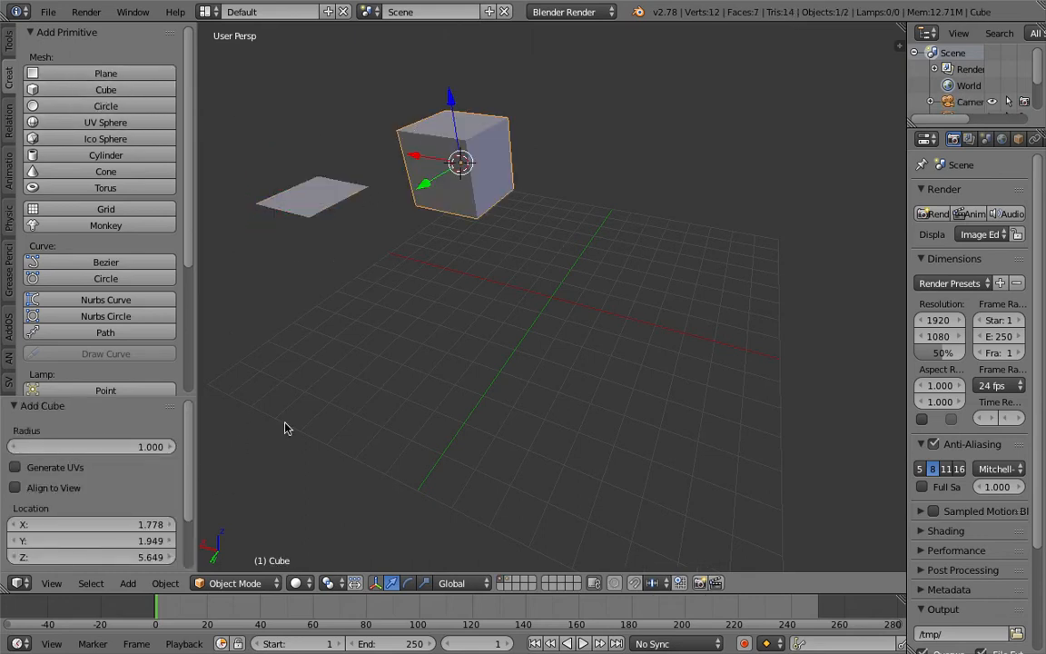
{"action": "scroll", "coordinate": [193, 495], "scroll_direction": "down", "scroll_amount": 3}
{"action": "scroll", "coordinate": [193, 451], "scroll_direction": "up", "scroll_amount": 3}
Add a mesh circle on the cube's far side from the plane and set it to 8 vertices and radius 1.130.
{"action": "left_click", "coordinate": [638, 183]}
{"action": "left_click", "coordinate": [137, 112]}
{"action": "middle_click_drag", "start_coordinate": [660, 234], "coordinate": [490, 282]}
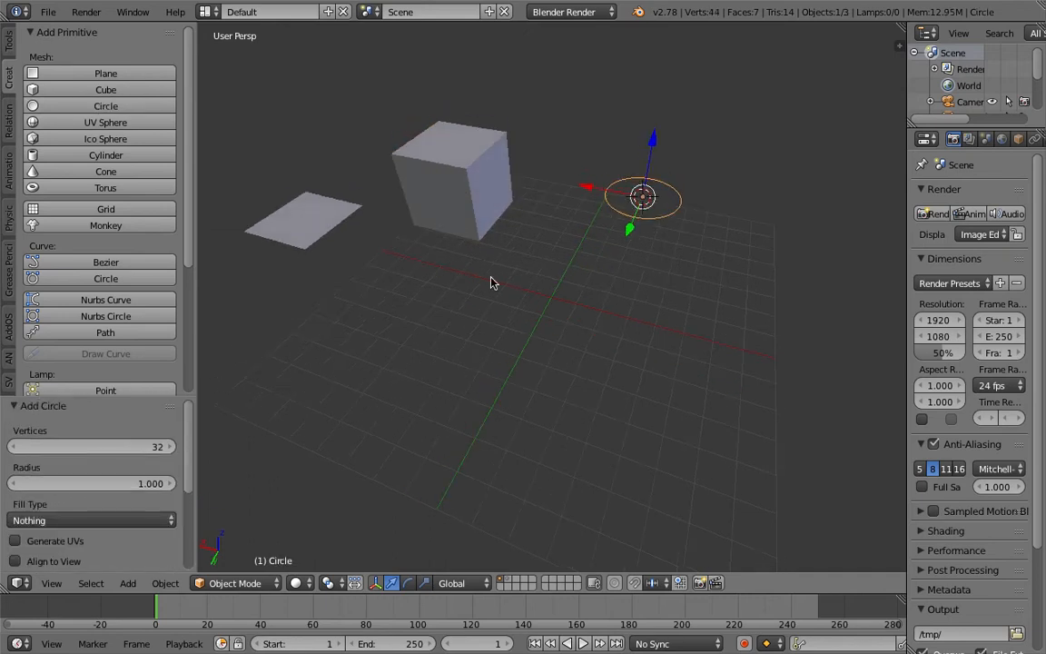
{"action": "left_click", "coordinate": [109, 447]}
{"action": "type", "text": "13"}
{"action": "key", "text": "Return"}
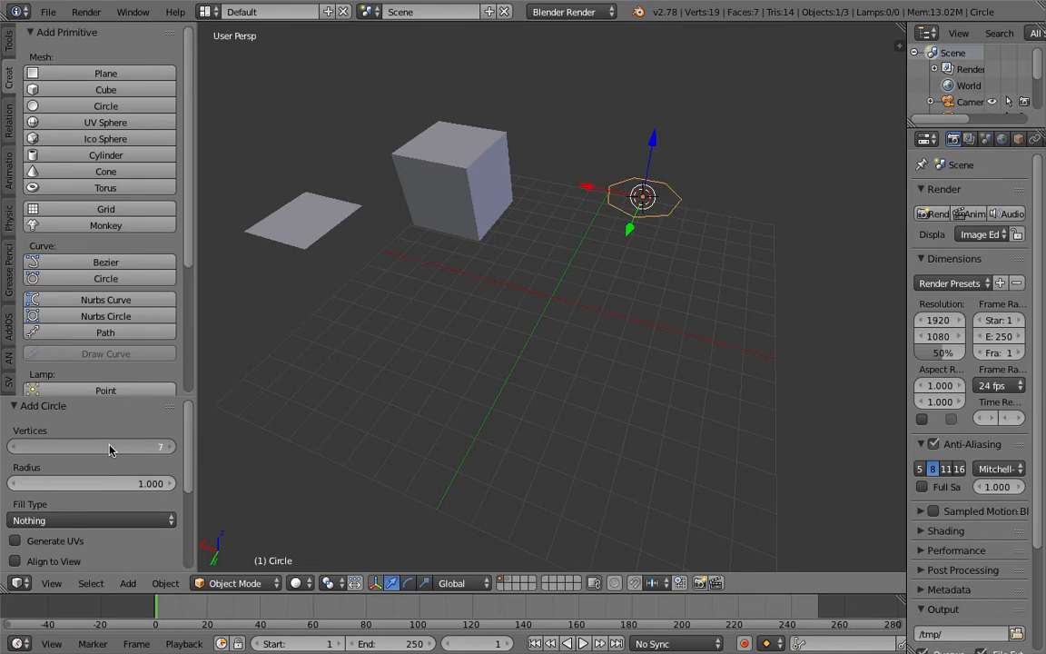
{"action": "left_click_drag", "start_coordinate": [110, 446], "coordinate": [103, 446]}
{"action": "left_click_drag", "start_coordinate": [131, 483], "coordinate": [109, 483]}
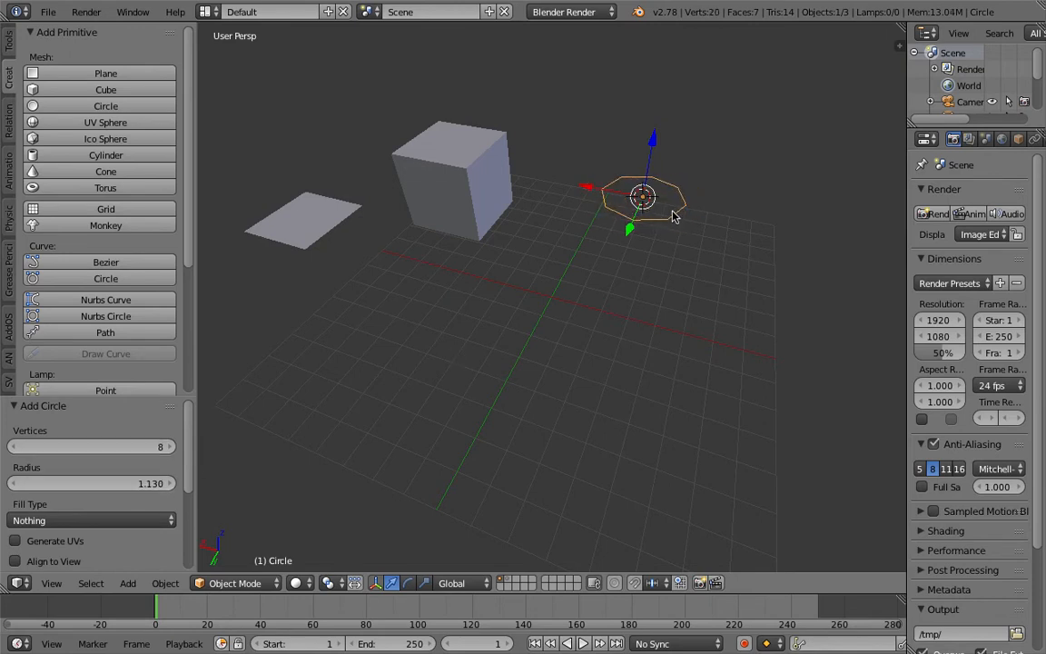
Add a UV sphere in front of the cube and move it by about 0.81 in Y and -0.51 in Z.
{"action": "middle_click_drag", "start_coordinate": [678, 206], "coordinate": [665, 244]}
{"action": "left_click", "coordinate": [458, 295]}
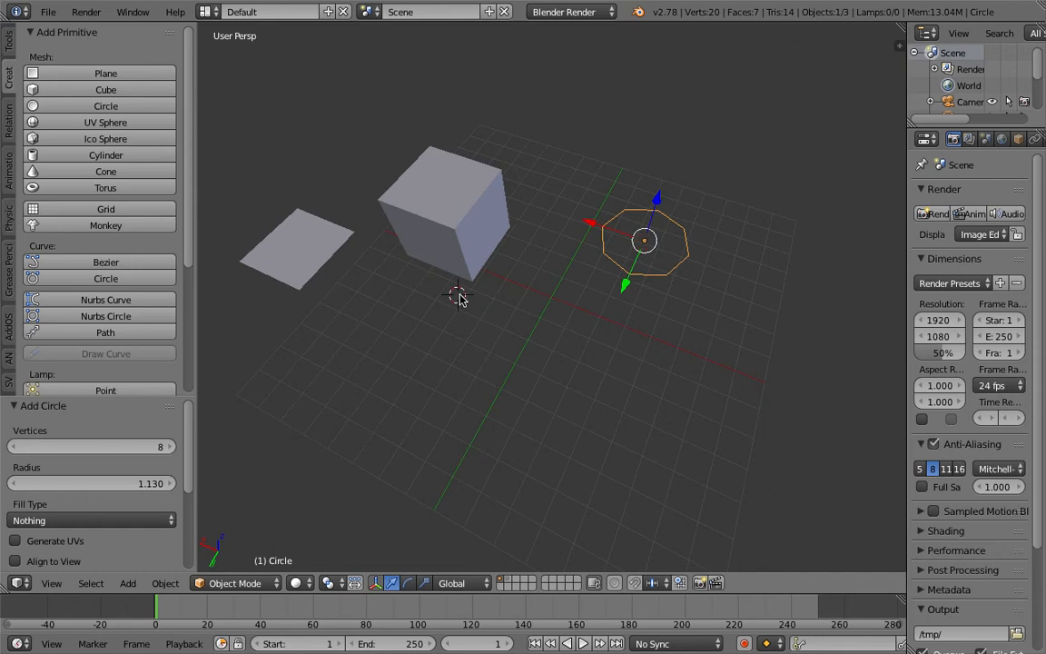
{"action": "left_click", "coordinate": [128, 126]}
{"action": "middle_click_drag", "start_coordinate": [505, 389], "coordinate": [474, 350]}
{"action": "key", "text": "g"}
{"action": "left_click", "coordinate": [454, 409]}
Place the 3D cursor over the grid below the eight-sided circle and select that circle.
{"action": "left_click", "coordinate": [595, 319]}
{"action": "middle_click_drag", "start_coordinate": [550, 283], "coordinate": [572, 268]}
{"action": "right_click", "coordinate": [607, 247]}
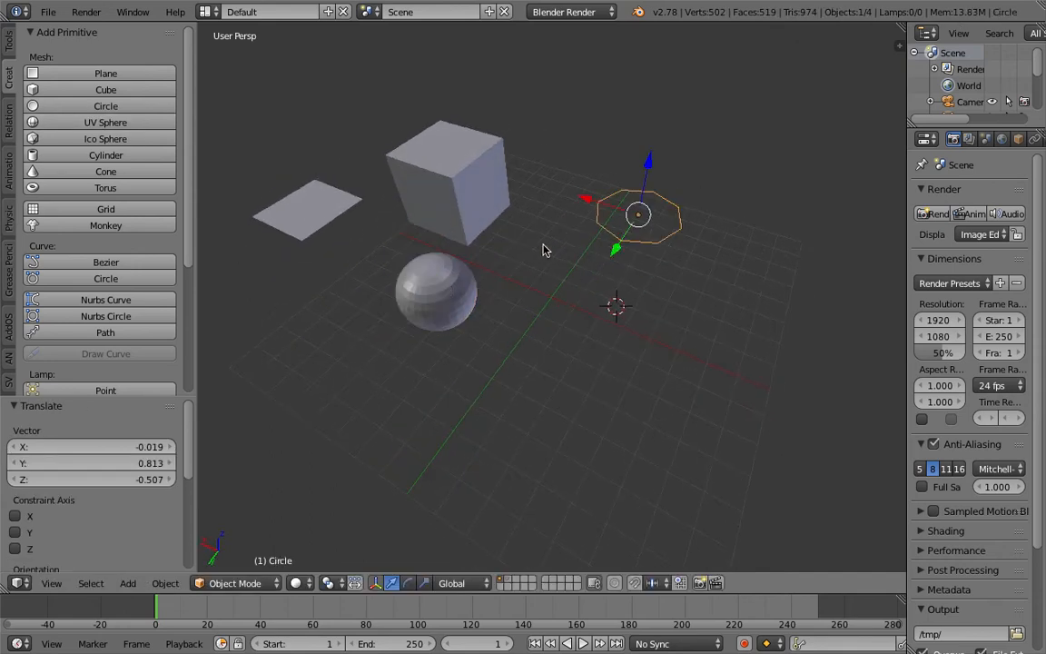
{"action": "middle_click_drag", "start_coordinate": [518, 243], "coordinate": [535, 245], "text": "shift"}
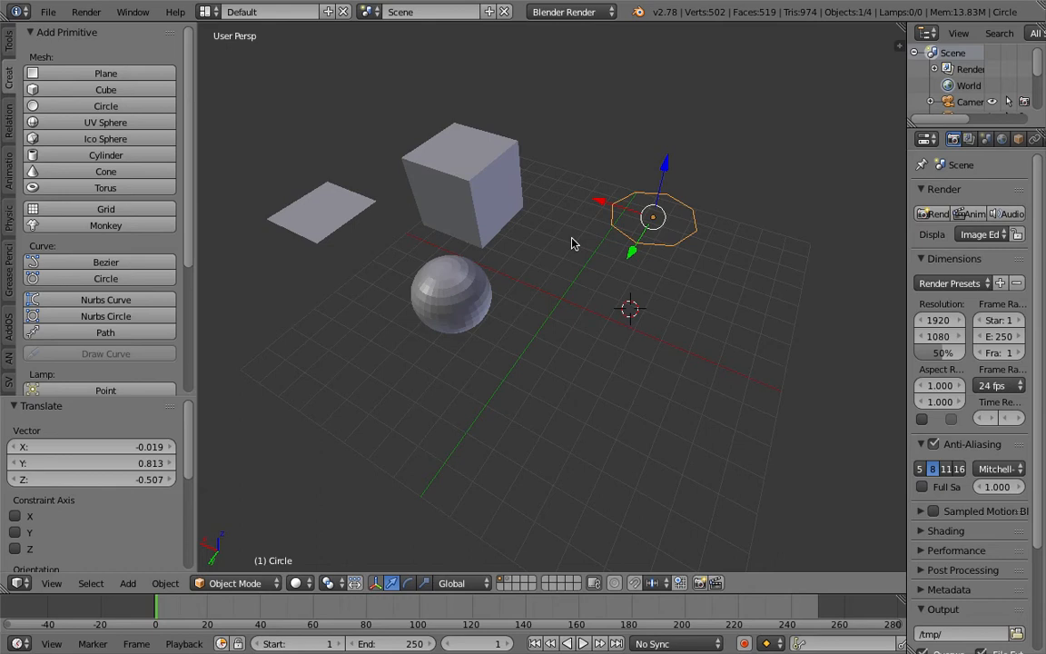
Add a torus in front of the circle, adjust its location, and set 4 major segments and 13 minor segments.
{"action": "left_click", "coordinate": [626, 355]}
{"action": "left_click", "coordinate": [127, 187]}
{"action": "left_click_drag", "start_coordinate": [123, 491], "coordinate": [159, 505]}
{"action": "scroll", "coordinate": [132, 520], "scroll_direction": "down", "scroll_amount": 5}
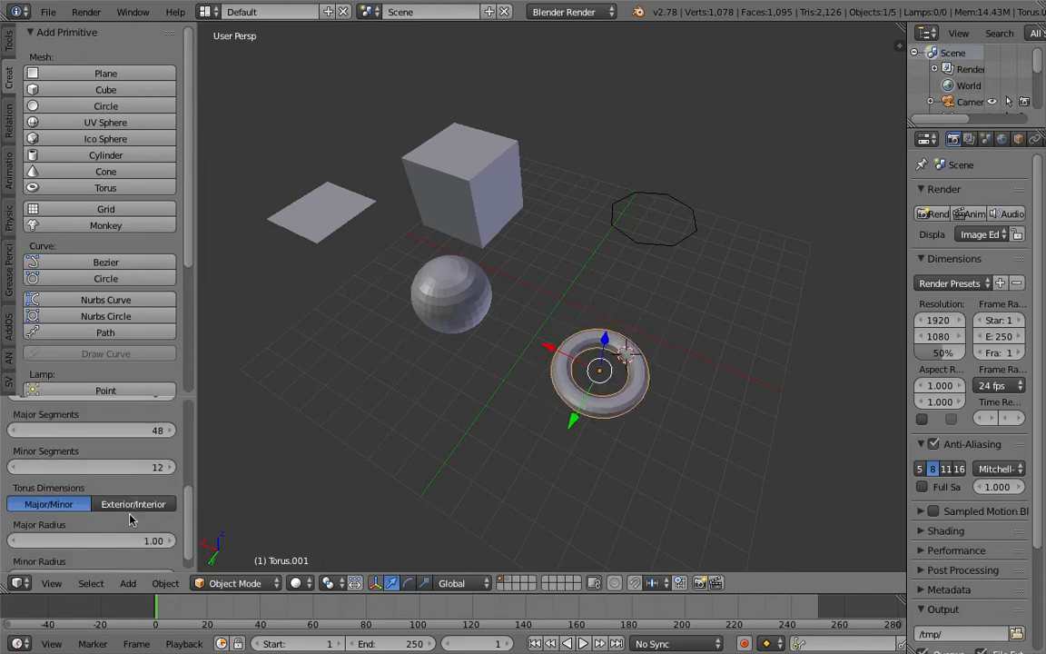
{"action": "left_click_drag", "start_coordinate": [135, 430], "coordinate": [61, 430]}
{"action": "left_click_drag", "start_coordinate": [142, 469], "coordinate": [100, 467]}
{"action": "middle_click_drag", "start_coordinate": [572, 320], "coordinate": [563, 259]}
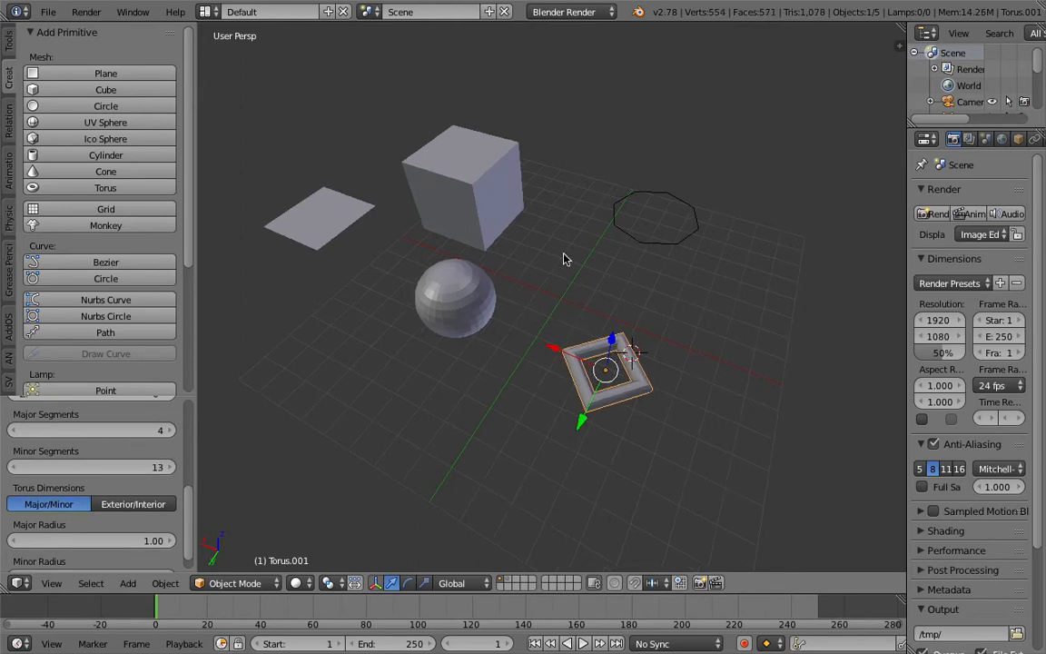
Expand the info area to examine the logged Python commands of the torus operations, and collapse it again.
{"action": "left_click_drag", "start_coordinate": [548, 25], "coordinate": [368, 75]}
{"action": "left_click", "coordinate": [368, 74]}
{"action": "middle_click_drag", "start_coordinate": [590, 418], "coordinate": [633, 382]}
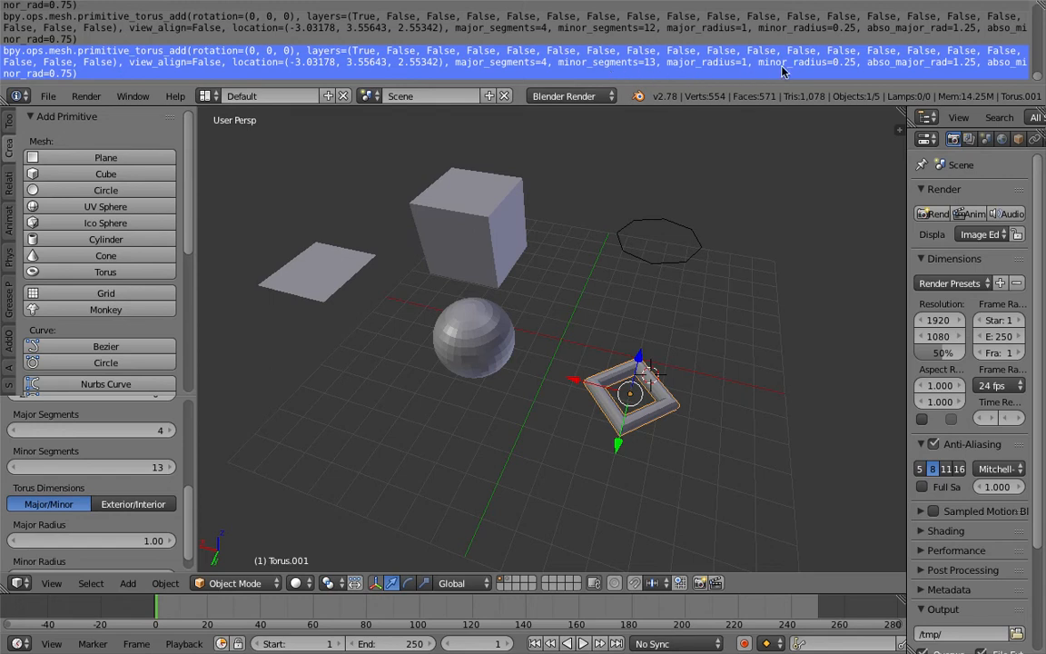
{"action": "middle_click_drag", "start_coordinate": [653, 384], "coordinate": [549, 361]}
{"action": "scroll", "coordinate": [536, 367], "scroll_direction": "down", "scroll_amount": 3}
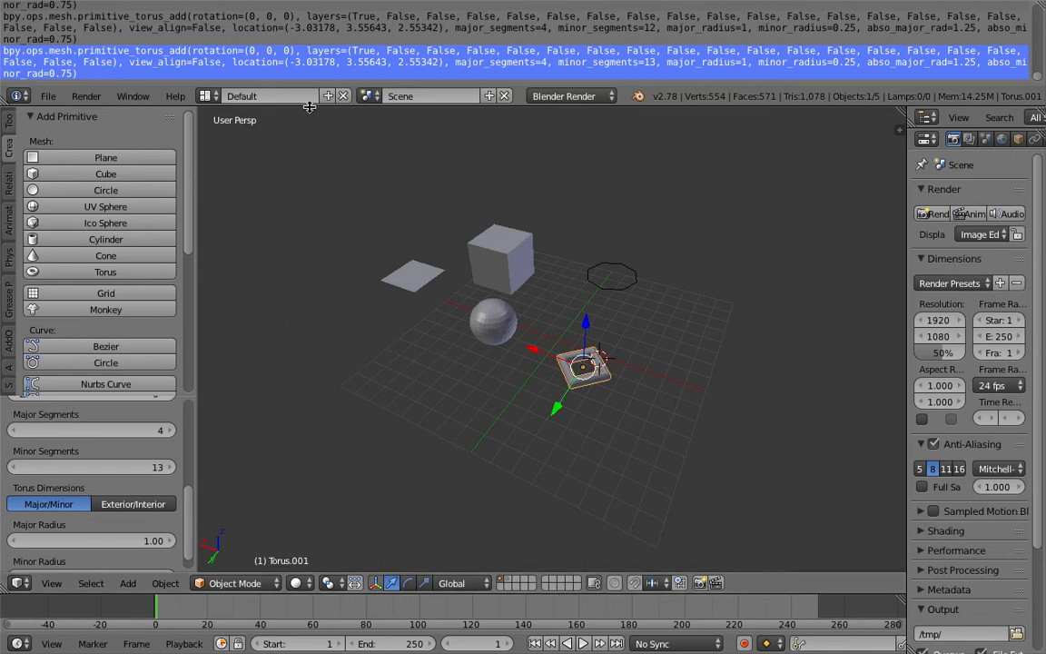
{"action": "left_click_drag", "start_coordinate": [308, 107], "coordinate": [314, 17]}
Select all visible objects and delete them from the scene.
{"action": "key", "text": "a"}
{"action": "key", "text": "a"}
{"action": "key", "text": "x"}
{"action": "left_click", "coordinate": [391, 143]}
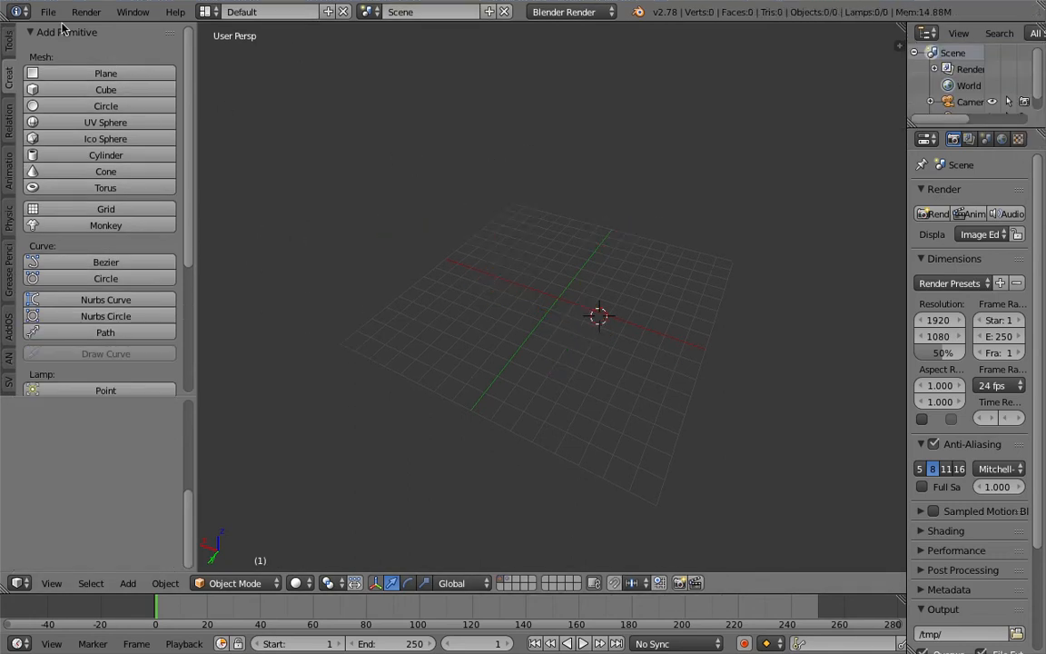
{"action": "left_click", "coordinate": [47, 12]}
{"action": "left_click", "coordinate": [111, 193]}
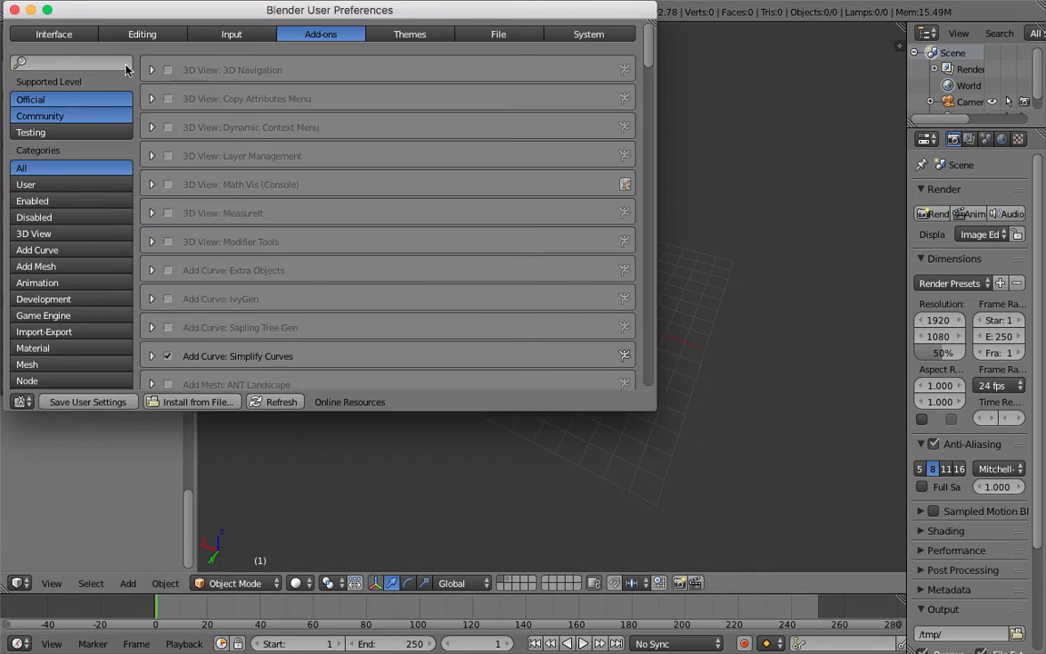
{"action": "left_click_drag", "start_coordinate": [166, 13], "coordinate": [370, 104]}
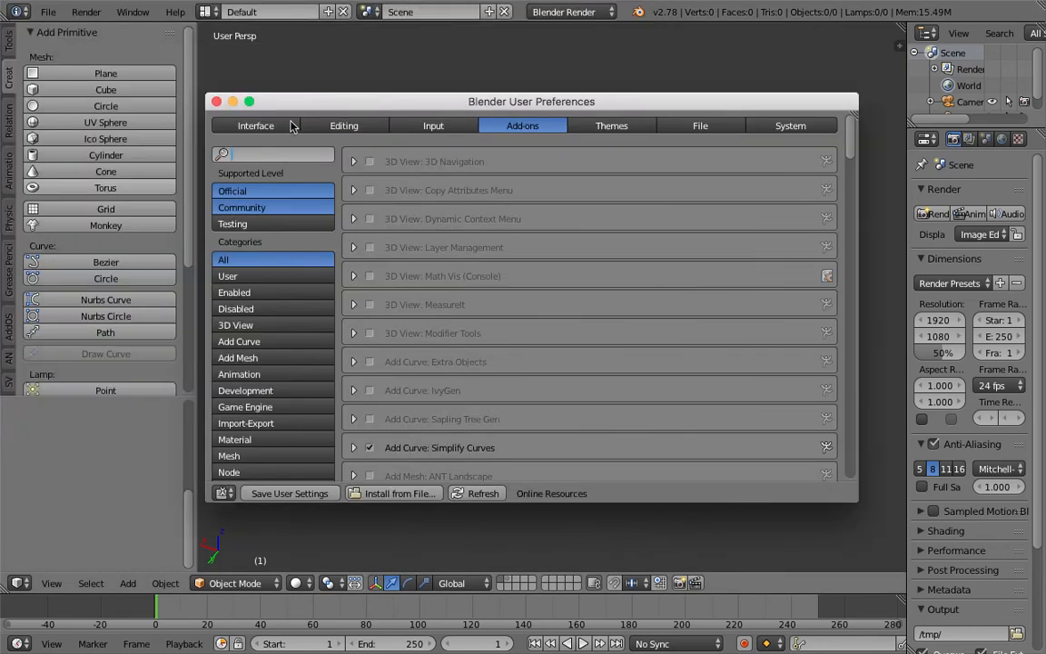
{"action": "left_click", "coordinate": [218, 102]}
Open the add-ons section of the user preferences and search for "extra".
{"action": "left_click", "coordinate": [49, 13]}
{"action": "left_click", "coordinate": [100, 193]}
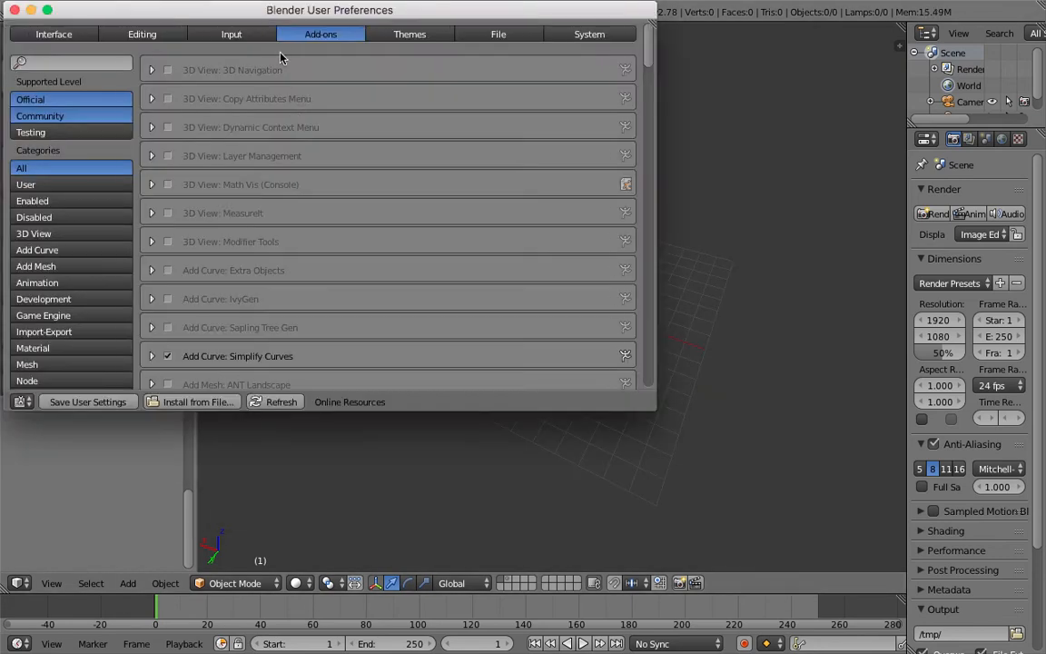
{"action": "left_click", "coordinate": [246, 128]}
{"action": "type", "text": "extra"}
{"action": "key", "text": "Return"}
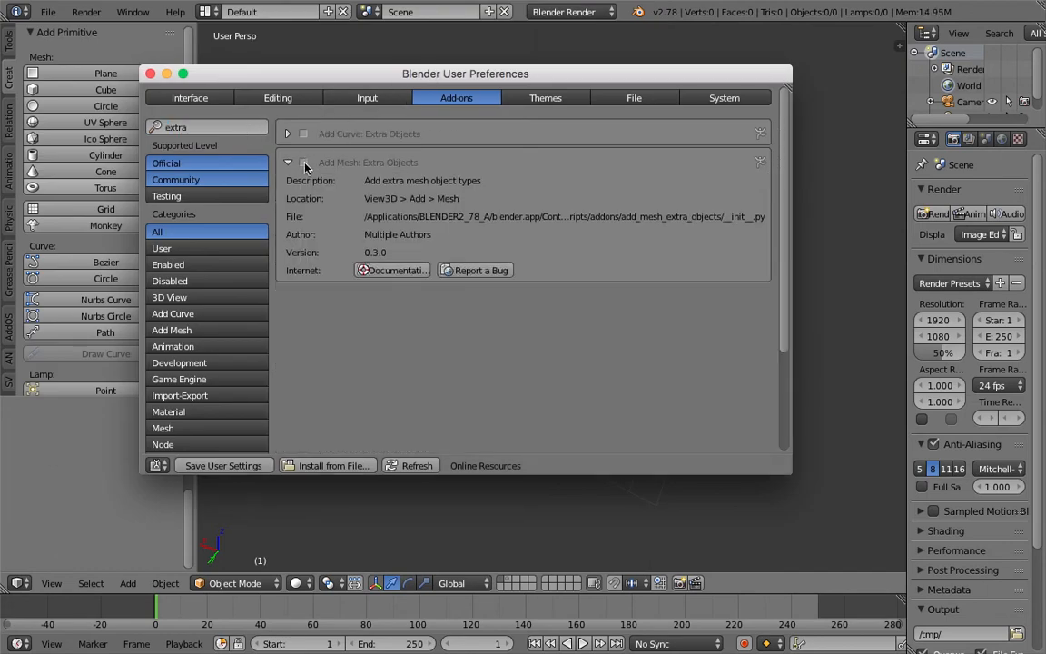
Enable the Add Mesh: Extra Objects add-on, save the user settings and close the preferences.
{"action": "left_click", "coordinate": [304, 162]}
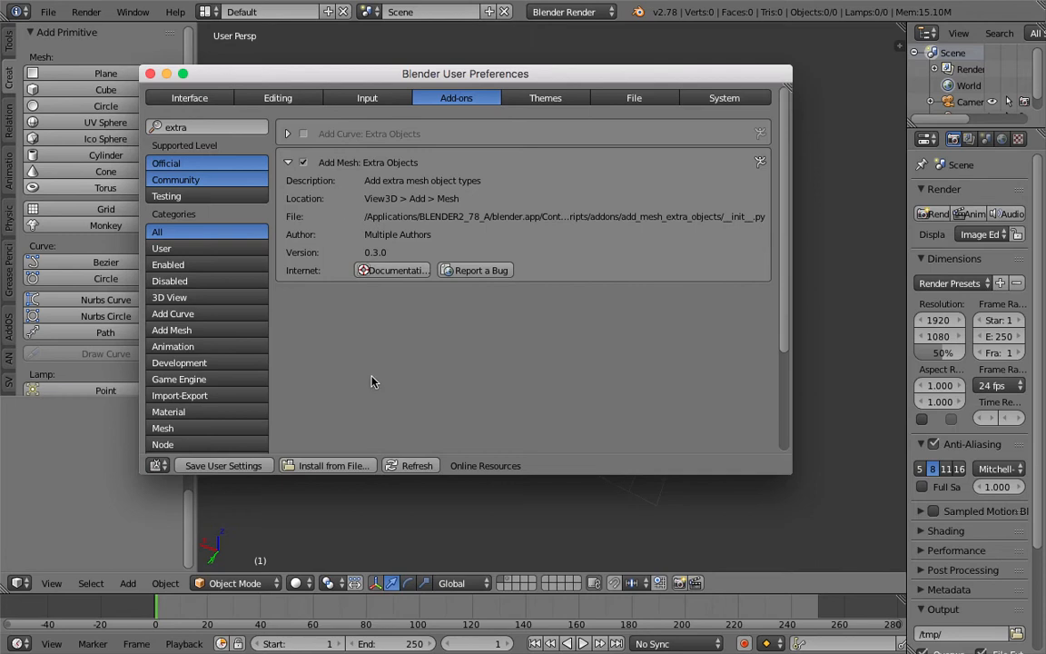
{"action": "left_click", "coordinate": [223, 465]}
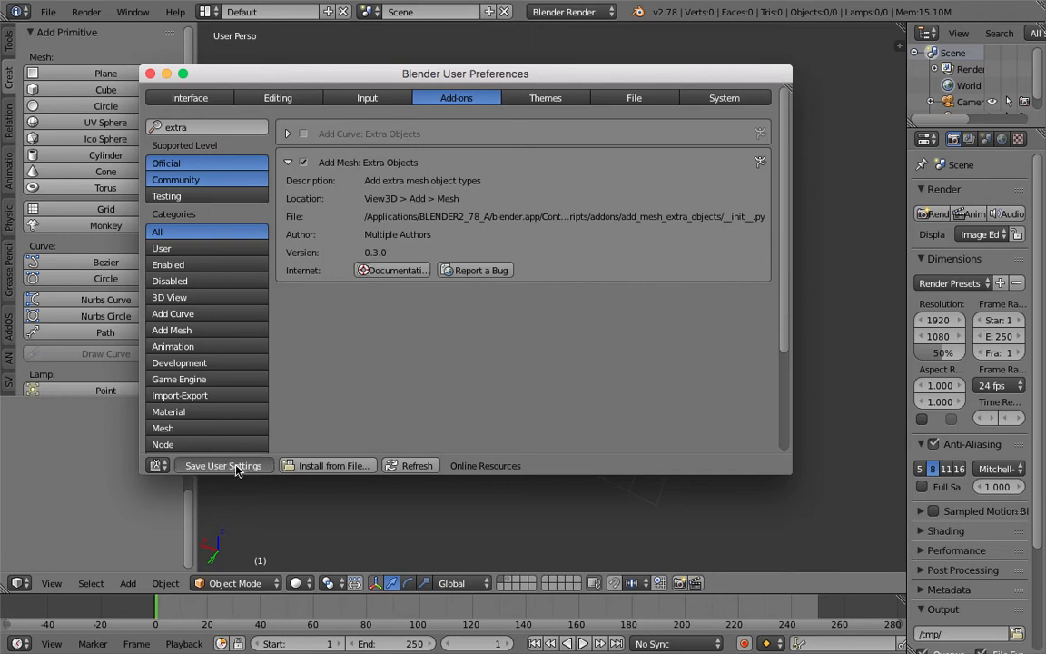
{"action": "left_click", "coordinate": [151, 73]}
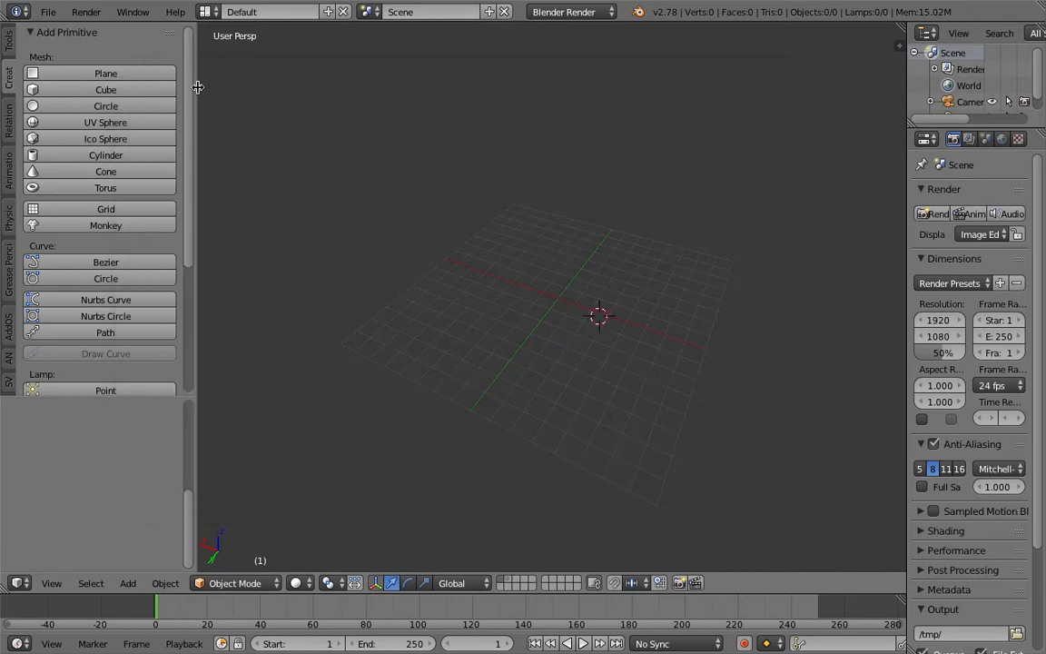
Hide the tool shelf and add a Twisted Torus mesh at a 3D cursor placed near the grid's far corner.
{"action": "key", "text": "t"}
{"action": "left_click", "coordinate": [381, 202]}
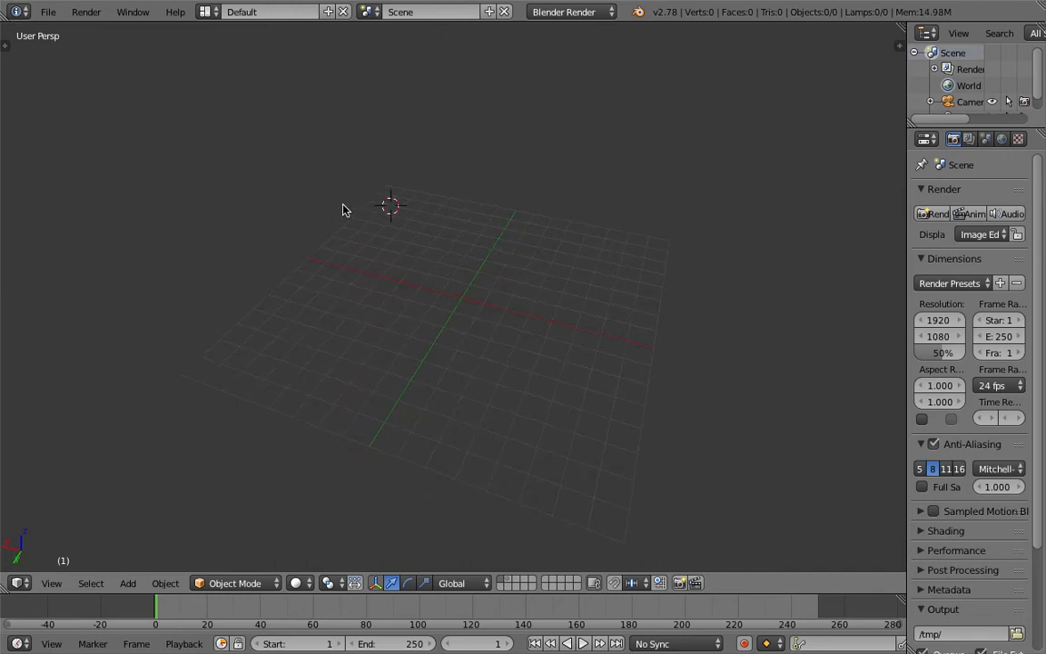
{"action": "key", "text": "shift+a"}
{"action": "mouse_move", "coordinate": [345, 210]}
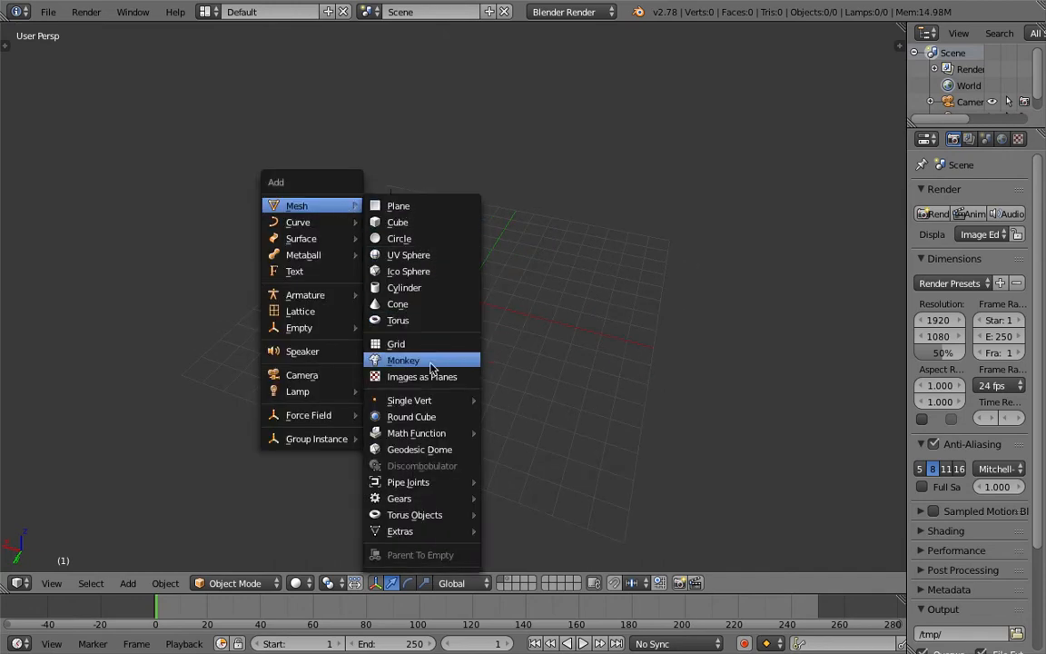
{"action": "mouse_move", "coordinate": [438, 487]}
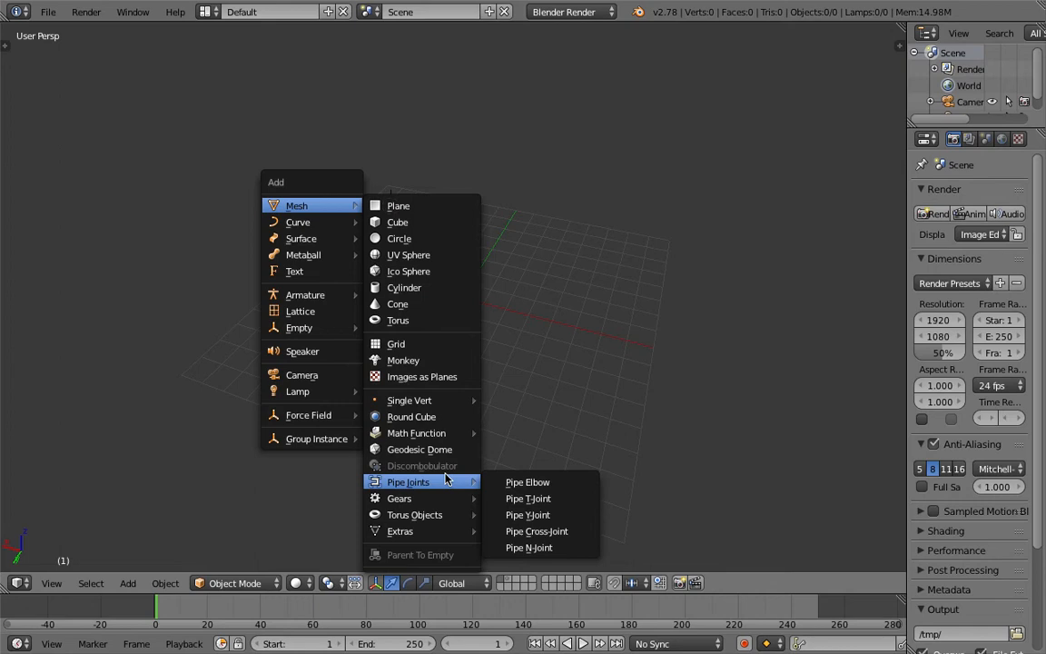
{"action": "mouse_move", "coordinate": [451, 439]}
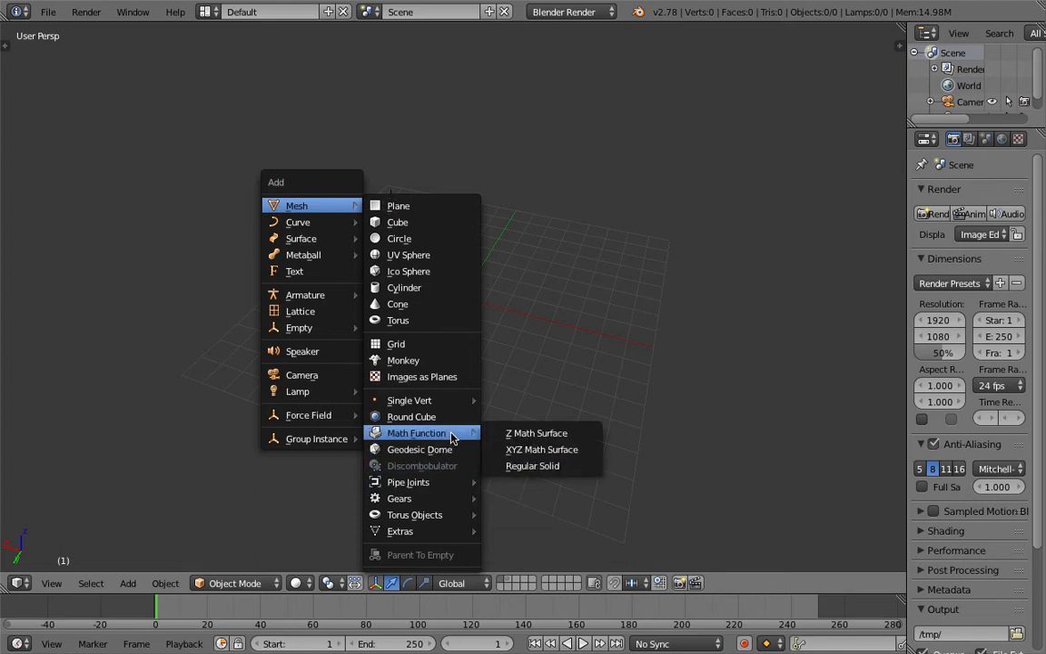
{"action": "mouse_move", "coordinate": [452, 410]}
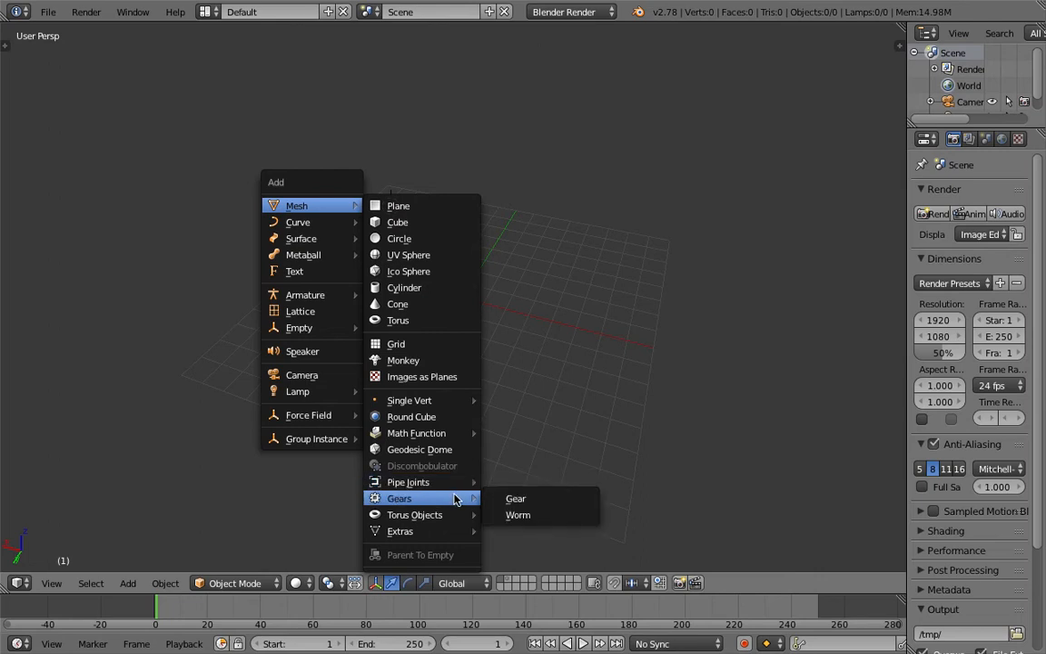
{"action": "mouse_move", "coordinate": [458, 515]}
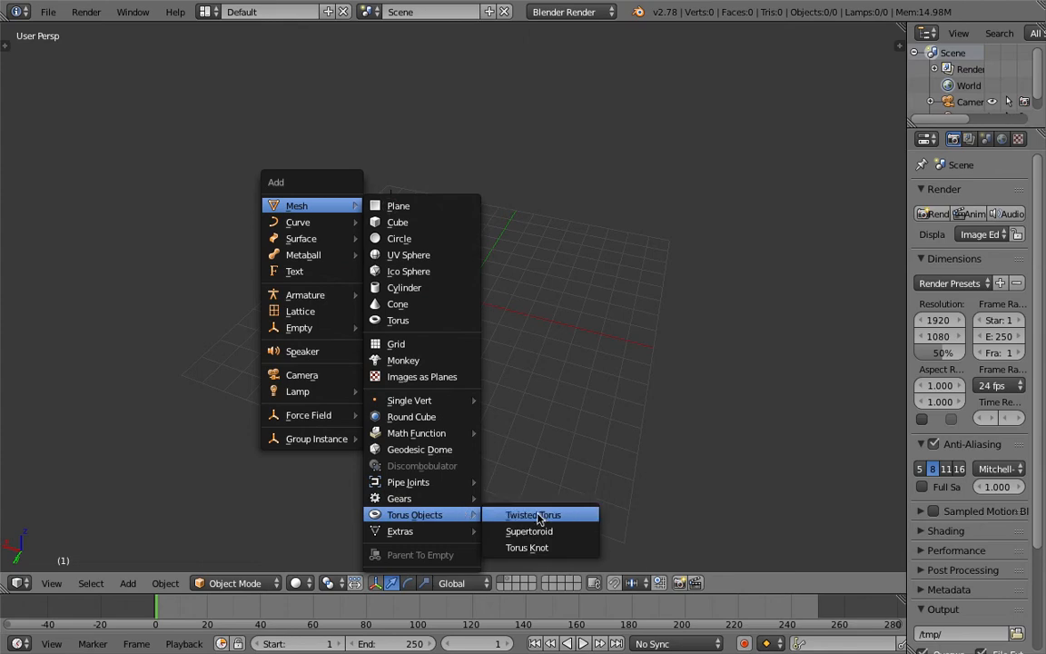
{"action": "left_click", "coordinate": [542, 518]}
{"action": "middle_click_drag", "start_coordinate": [483, 301], "coordinate": [465, 282]}
{"action": "scroll", "coordinate": [481, 352], "scroll_direction": "up", "scroll_amount": 5}
{"action": "scroll", "coordinate": [464, 282], "scroll_direction": "down", "scroll_amount": 5}
Restore the tool shelf and set the twisted torus to major radius 1.60, minor radius 0.46, 11 major segments and 6 minor segments.
{"action": "left_click", "coordinate": [10, 41]}
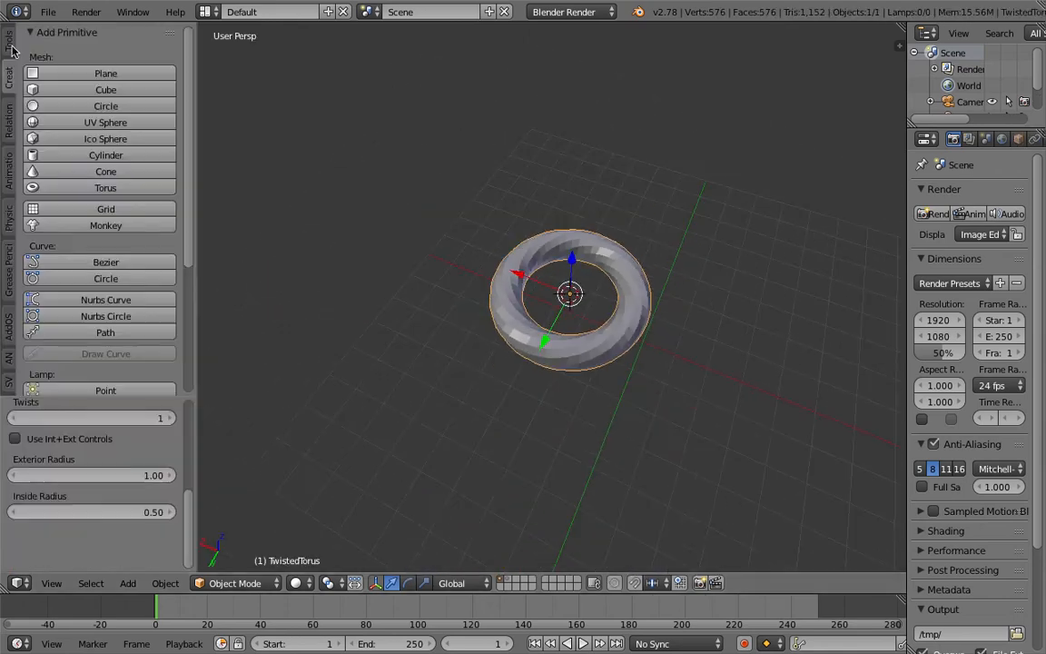
{"action": "left_click_drag", "start_coordinate": [182, 400], "coordinate": [176, 214]}
{"action": "left_click_drag", "start_coordinate": [125, 272], "coordinate": [180, 273]}
{"action": "left_click_drag", "start_coordinate": [138, 311], "coordinate": [74, 346]}
{"action": "left_click_drag", "start_coordinate": [134, 383], "coordinate": [124, 384]}
{"action": "middle_click_drag", "start_coordinate": [590, 362], "coordinate": [573, 303]}
{"action": "middle_click_drag", "start_coordinate": [547, 249], "coordinate": [556, 280]}
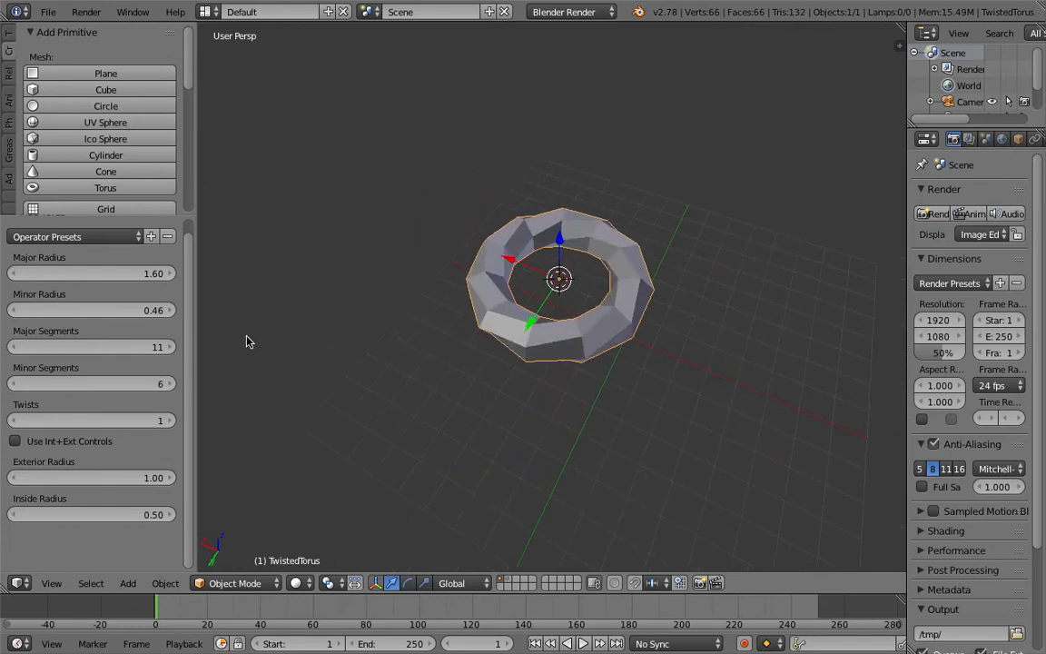
Set the twisted torus to 2 twists and an exterior radius of 2.20.
{"action": "mouse_move", "coordinate": [156, 420]}
{"action": "left_mouse_down"}
{"action": "mouse_move", "coordinate": [174, 420]}
{"action": "mouse_move", "coordinate": [158, 420]}
{"action": "left_mouse_up"}
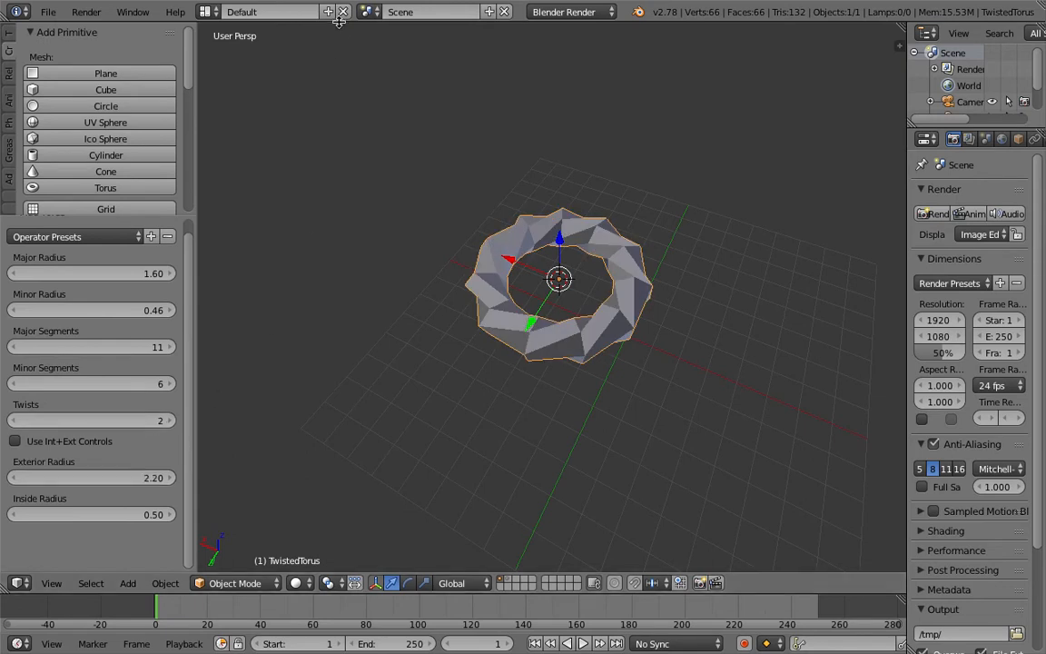
Enlarge the info log area above the viewport and select the latest logged twisted torus command.
{"action": "left_click_drag", "start_coordinate": [338, 20], "coordinate": [340, 40]}
{"action": "left_click_drag", "start_coordinate": [345, 91], "coordinate": [347, 106]}
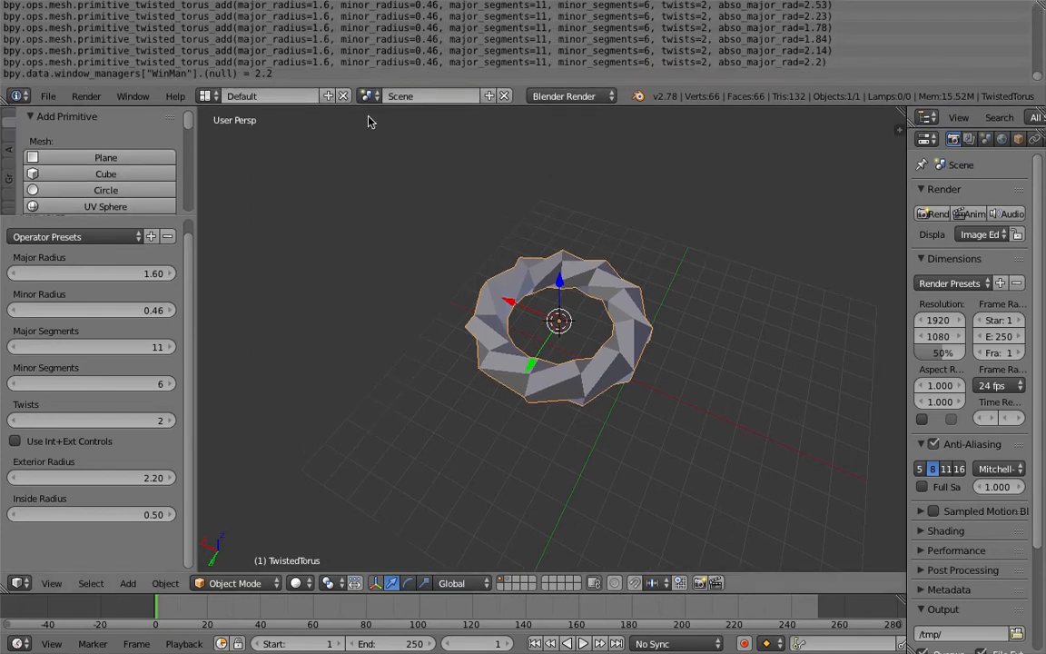
{"action": "left_click", "coordinate": [277, 61]}
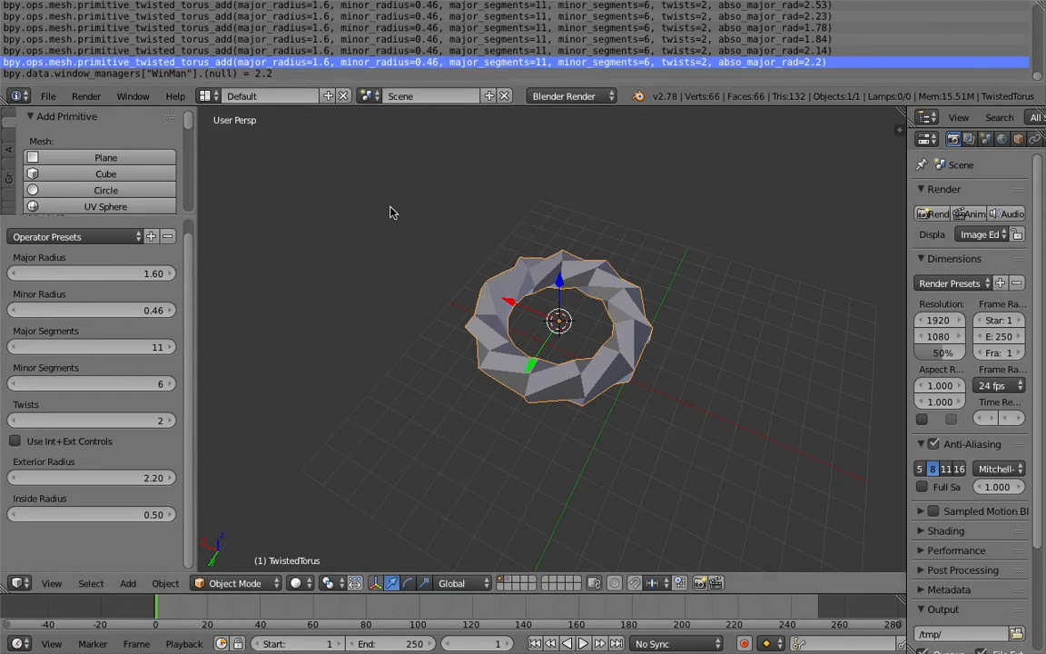
Set the twisted torus to major radius 1.63, minor radius 0.64 and 9 major segments.
{"action": "middle_click_drag", "start_coordinate": [406, 168], "coordinate": [427, 182]}
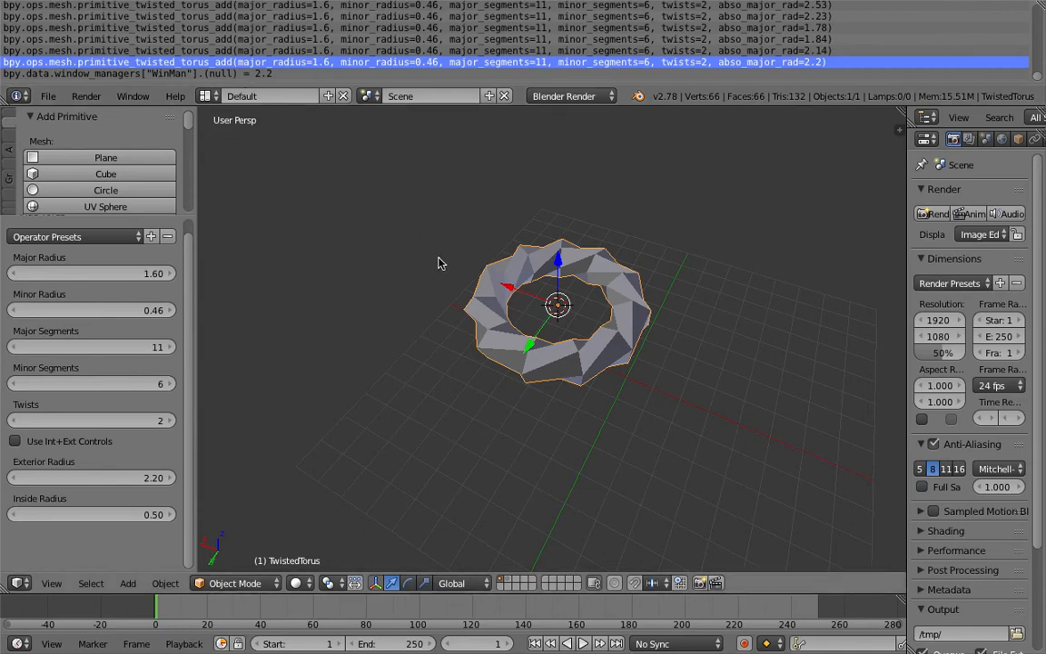
{"action": "scroll", "coordinate": [514, 349], "scroll_direction": "down", "scroll_amount": 3}
{"action": "scroll", "coordinate": [537, 345], "scroll_direction": "up", "scroll_amount": 3}
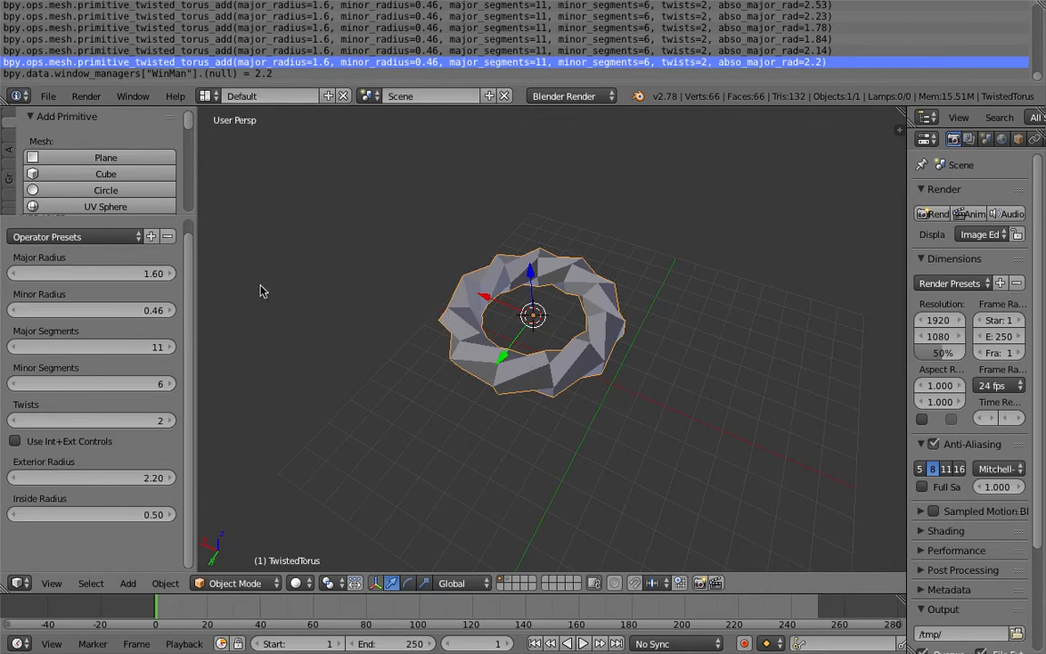
{"action": "left_click_drag", "start_coordinate": [94, 272], "coordinate": [487, 353]}
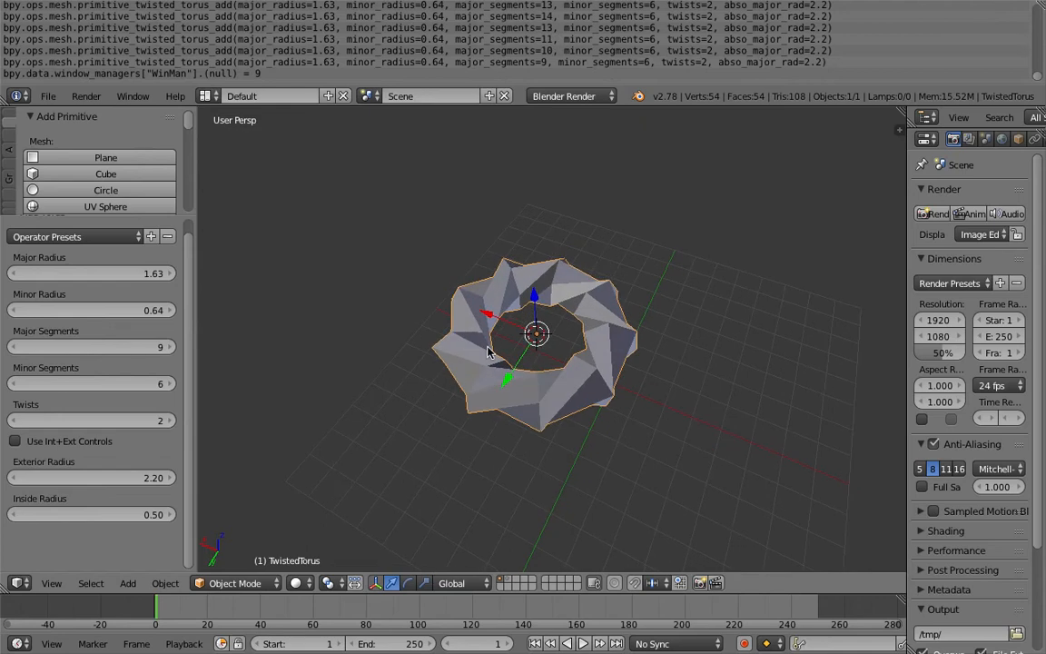
{"action": "middle_click_drag", "start_coordinate": [451, 292], "coordinate": [482, 323]}
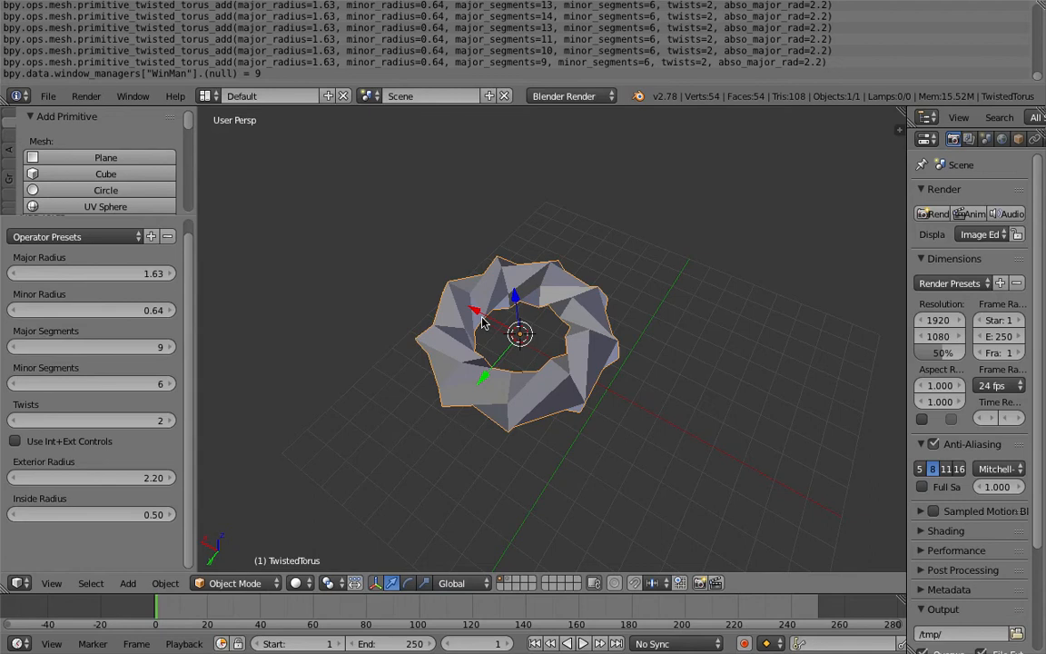
{"action": "scroll", "coordinate": [489, 282], "scroll_direction": "up", "scroll_amount": 3}
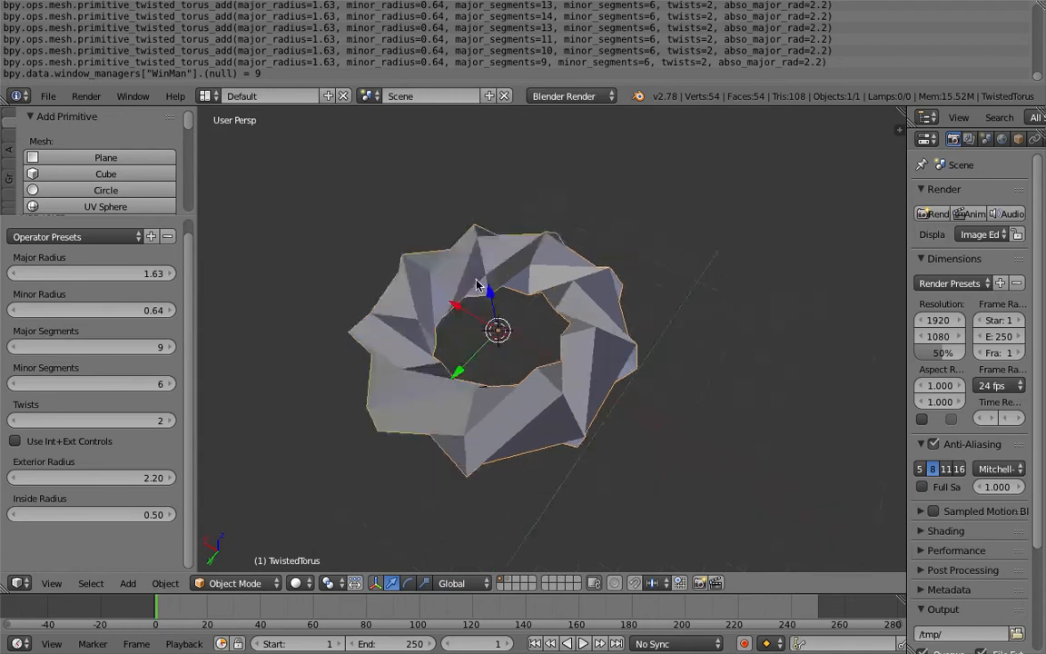
{"action": "scroll", "coordinate": [498, 277], "scroll_direction": "down", "scroll_amount": 4}
{"action": "scroll", "coordinate": [518, 291], "scroll_direction": "up", "scroll_amount": 2}
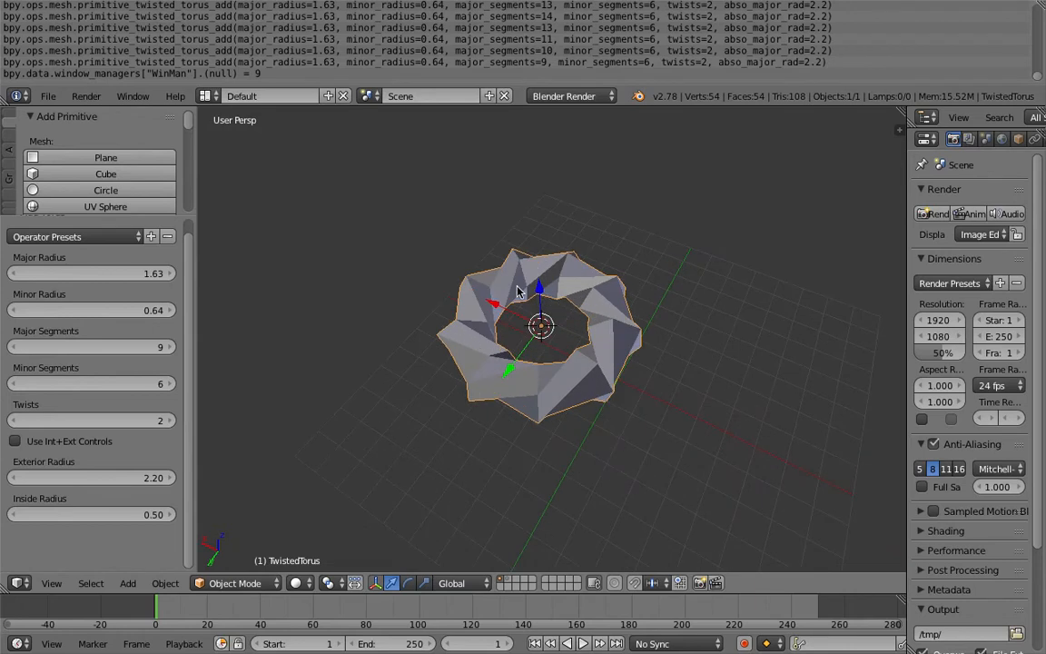
Select the logged twisted torus command with 10 major segments and place the 3D cursor on the far side of the ring.
{"action": "left_click", "coordinate": [265, 52]}
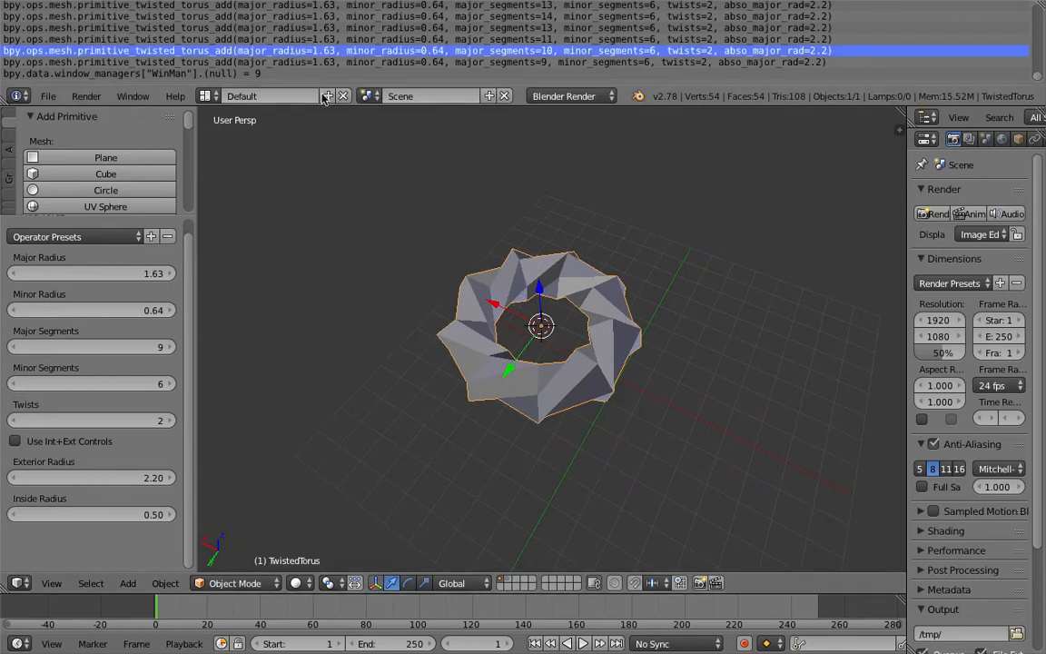
{"action": "middle_click_drag", "start_coordinate": [569, 266], "coordinate": [548, 267]}
{"action": "left_click", "coordinate": [549, 267]}
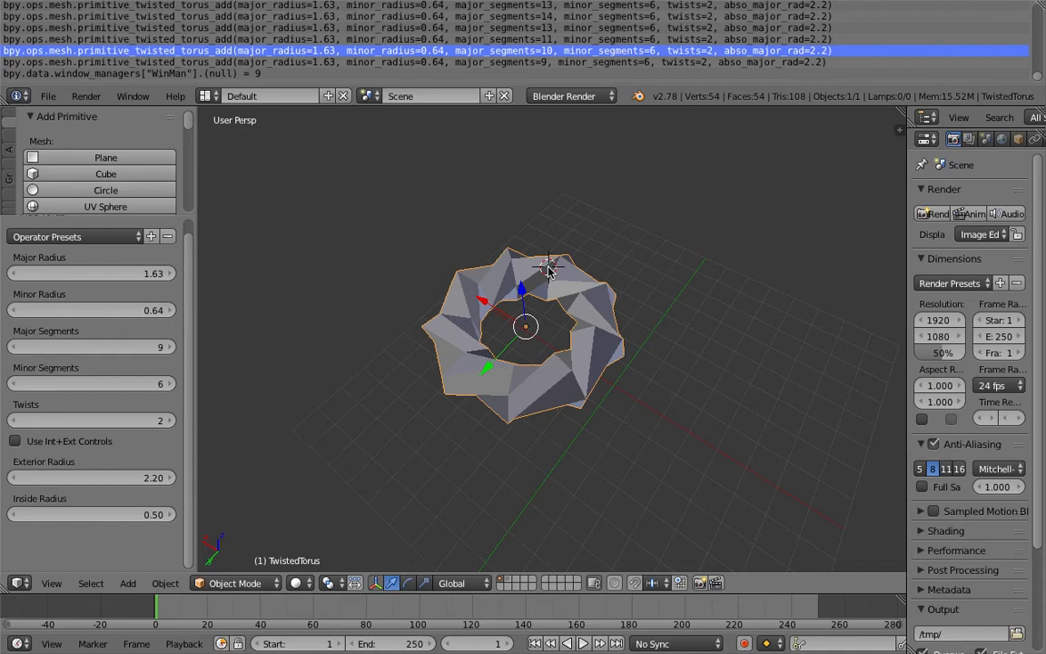
{"action": "scroll", "coordinate": [514, 261], "scroll_direction": "up", "scroll_amount": 2}
{"action": "middle_click_drag", "start_coordinate": [435, 265], "coordinate": [517, 310]}
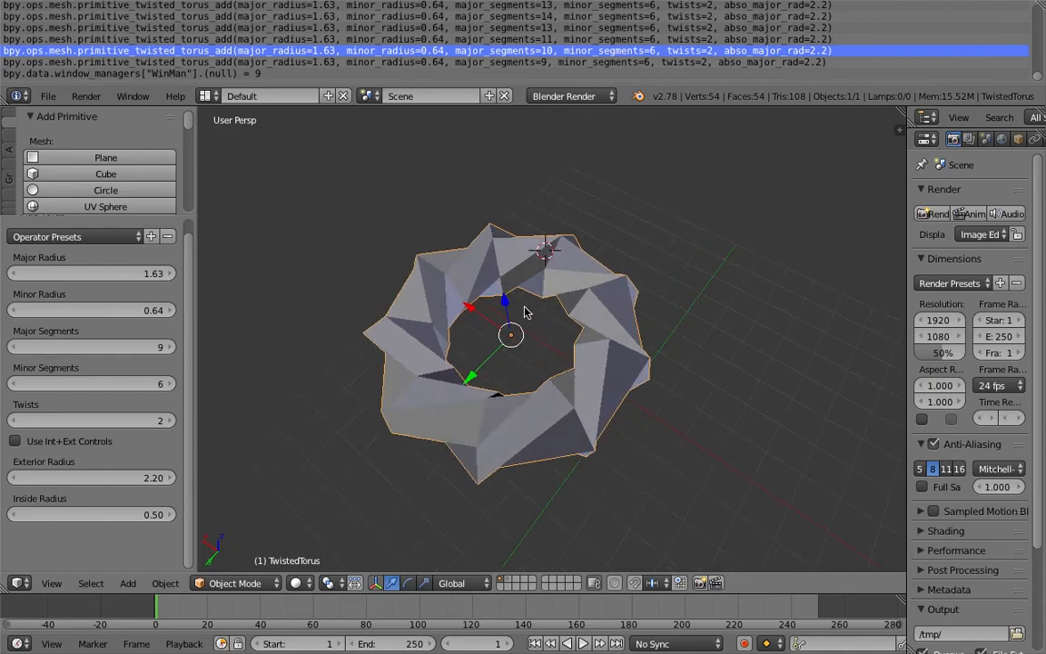
{"action": "scroll", "coordinate": [524, 309], "scroll_direction": "down", "scroll_amount": 2}
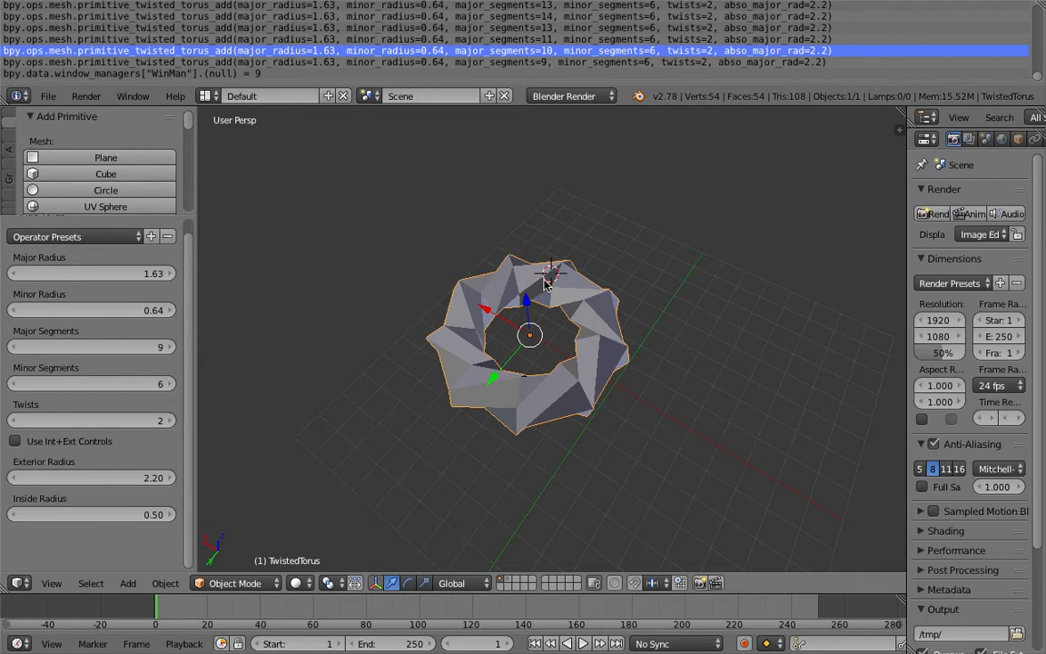
{"action": "middle_click_drag", "start_coordinate": [545, 282], "coordinate": [536, 304]}
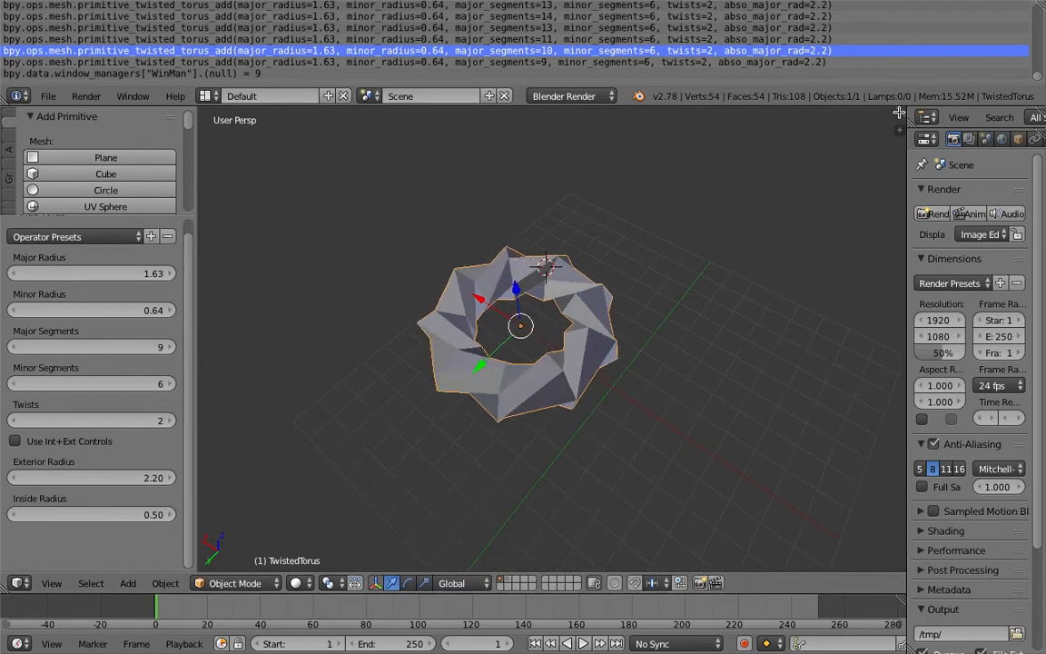
Delete the twisted torus and add a Gear mesh at the 3D cursor.
{"action": "key", "text": "x"}
{"action": "left_click", "coordinate": [467, 270]}
{"action": "key", "text": "shift+a"}
{"action": "mouse_move", "coordinate": [458, 262]}
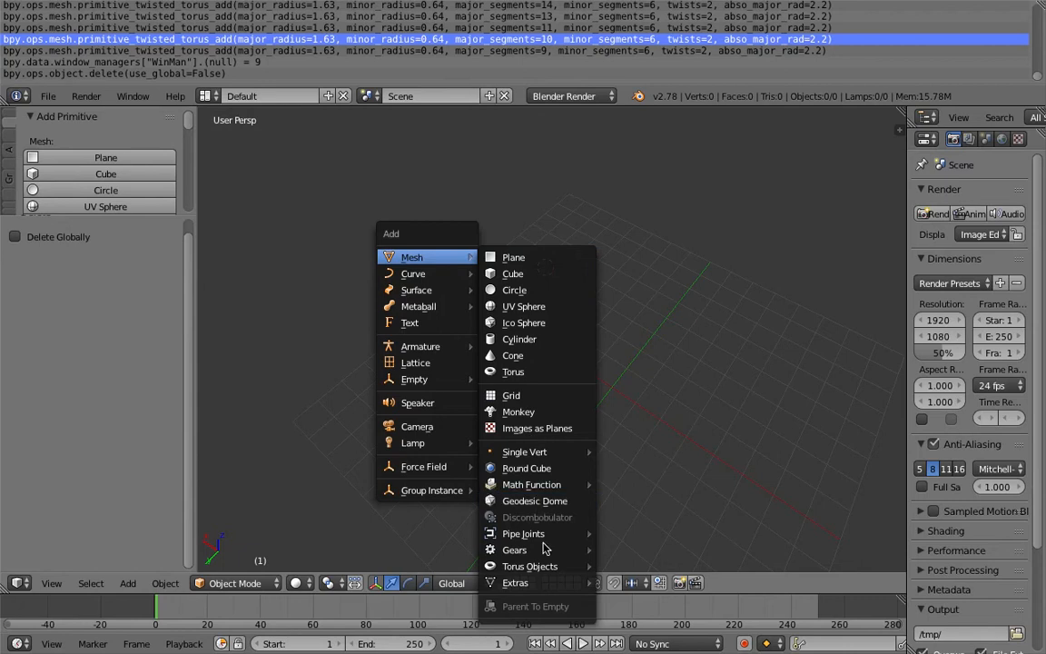
{"action": "mouse_move", "coordinate": [545, 551]}
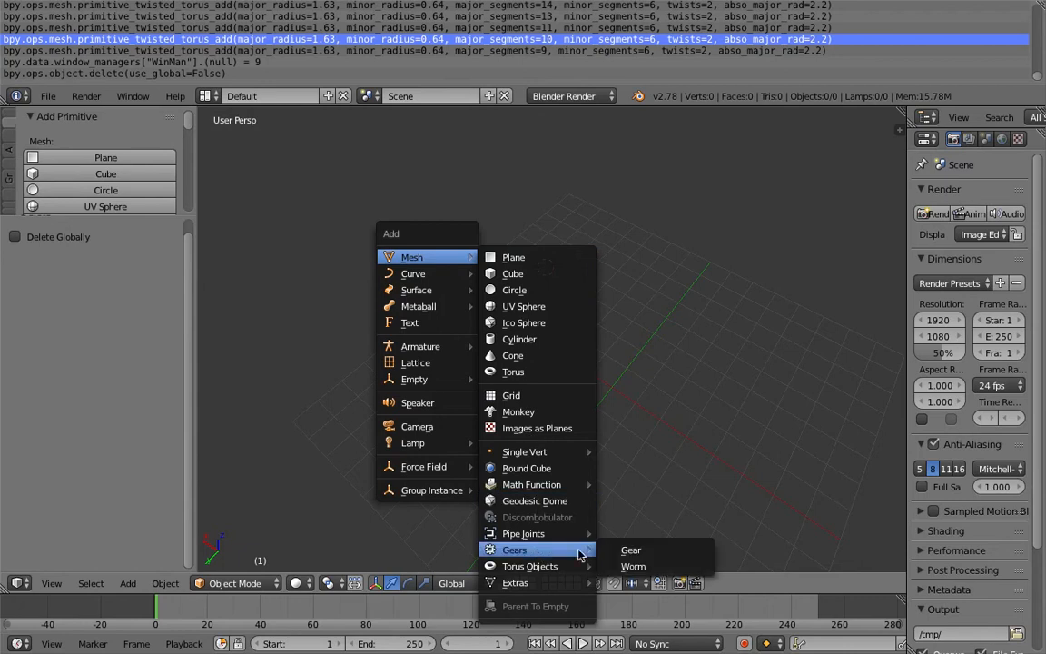
{"action": "left_click", "coordinate": [656, 552]}
{"action": "scroll", "coordinate": [570, 367], "scroll_direction": "up", "scroll_amount": 5}
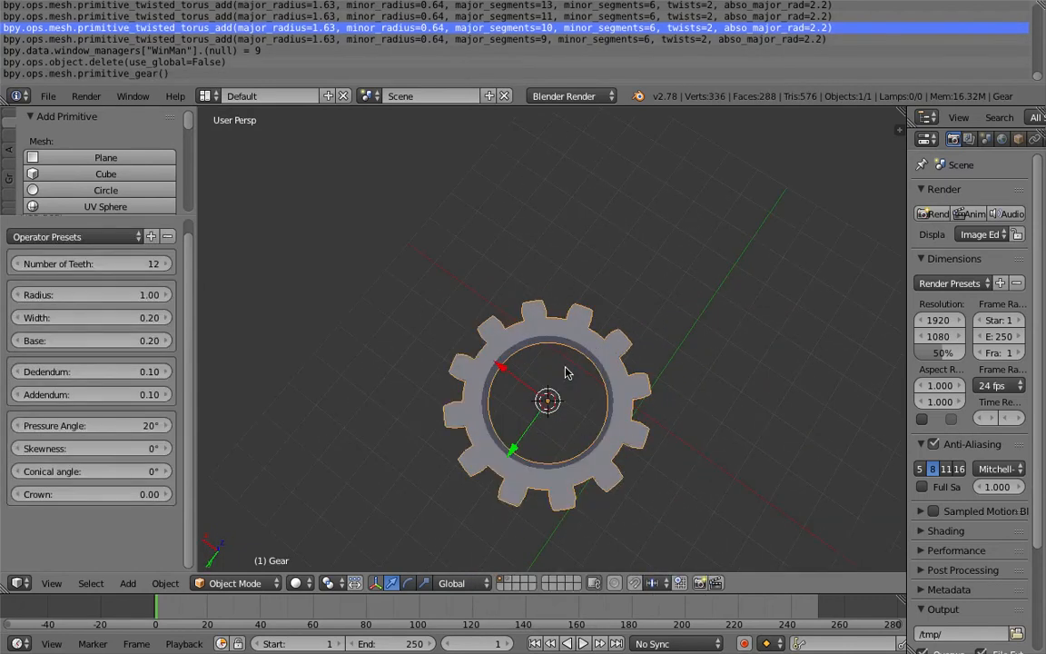
{"action": "scroll", "coordinate": [544, 335], "scroll_direction": "up", "scroll_amount": 5}
{"action": "scroll", "coordinate": [532, 310], "scroll_direction": "down", "scroll_amount": 5}
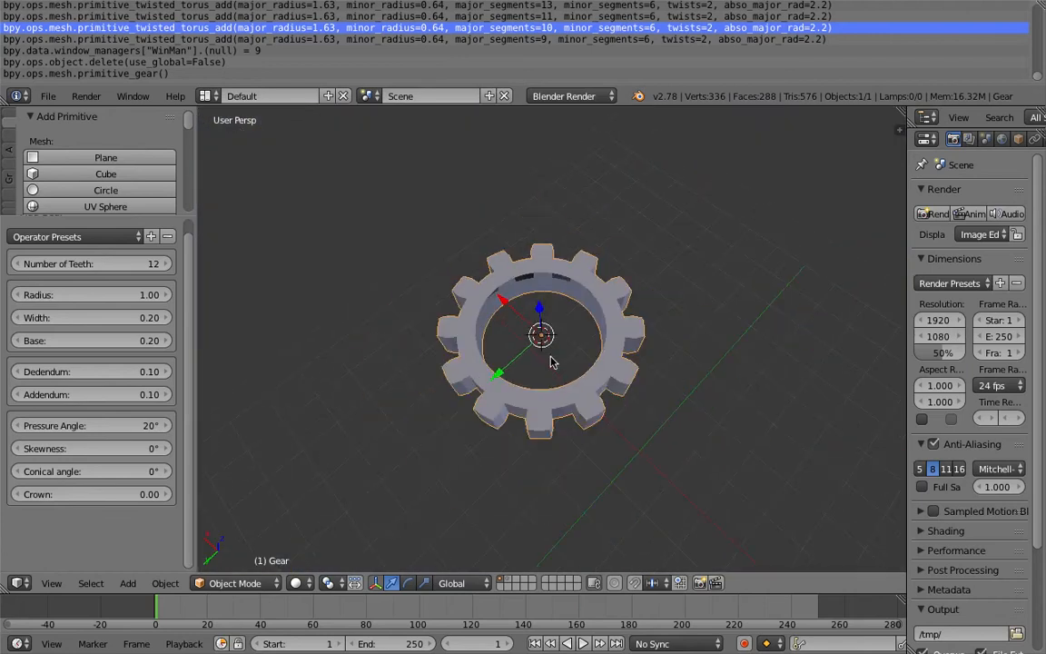
{"action": "middle_click_drag", "start_coordinate": [532, 339], "coordinate": [526, 343]}
Reveal the full Add Gear settings and set the gear's number of teeth to 26.
{"action": "left_click_drag", "start_coordinate": [192, 270], "coordinate": [191, 257]}
{"action": "left_click", "coordinate": [111, 251]}
{"action": "left_click", "coordinate": [111, 249]}
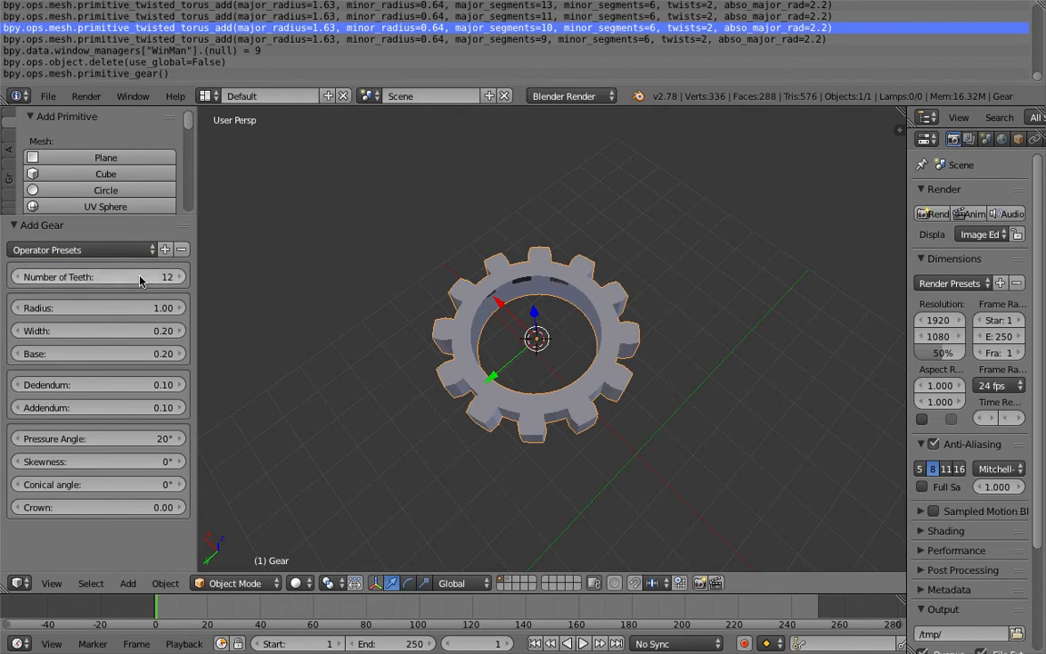
{"action": "mouse_move", "coordinate": [109, 277]}
{"action": "left_mouse_down"}
{"action": "mouse_move", "coordinate": [98, 277]}
{"action": "mouse_move", "coordinate": [133, 277]}
{"action": "mouse_move", "coordinate": [119, 277]}
{"action": "left_mouse_up"}
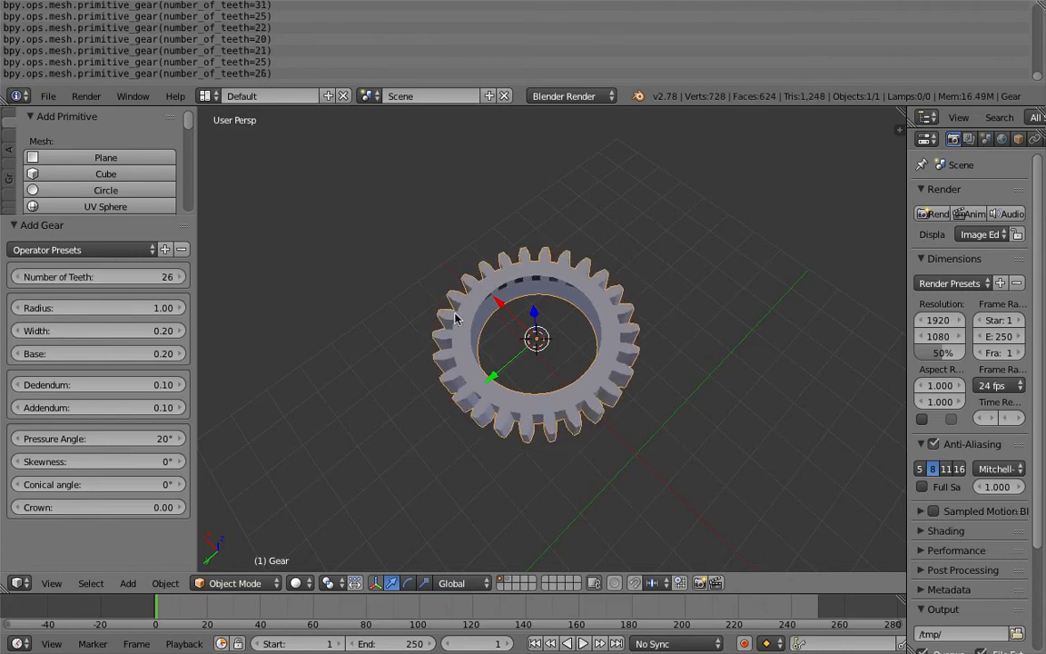
Place the 3D cursor on the empty area beside the 26-tooth gear and add a second Gear mesh there.
{"action": "middle_click_drag", "start_coordinate": [483, 257], "coordinate": [467, 276]}
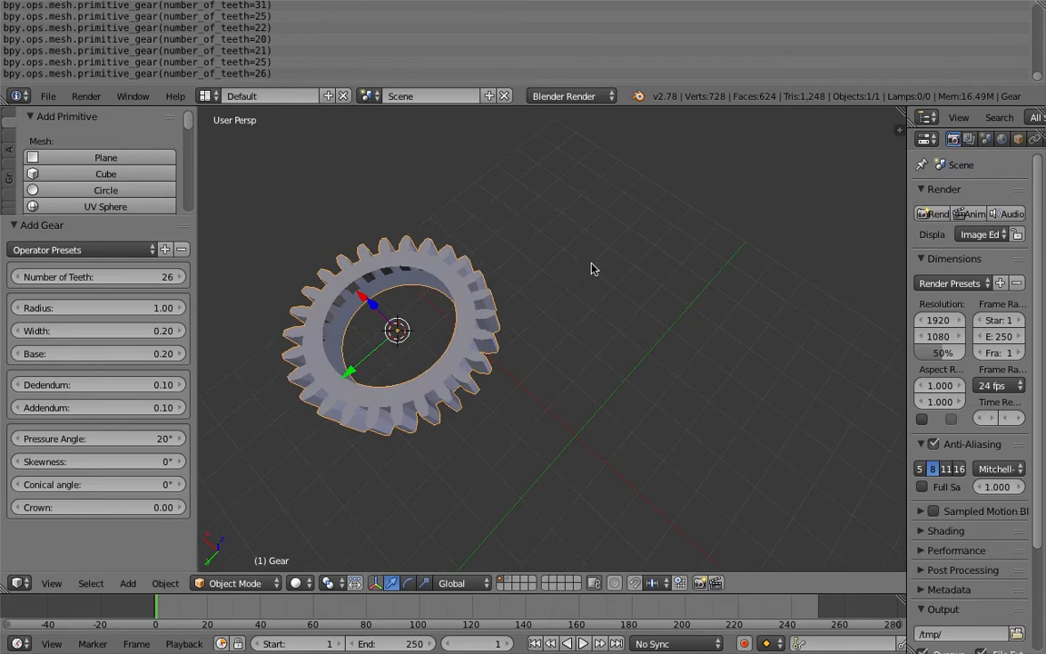
{"action": "left_click", "coordinate": [619, 245]}
{"action": "left_click", "coordinate": [647, 275]}
{"action": "key", "text": "shift+a"}
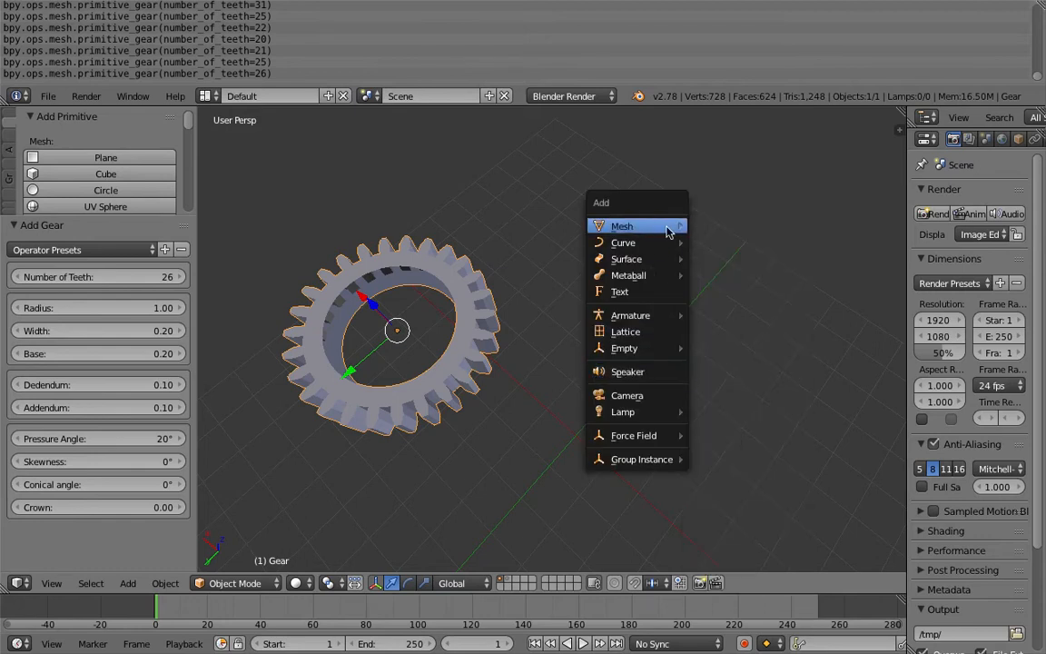
{"action": "mouse_move", "coordinate": [731, 518]}
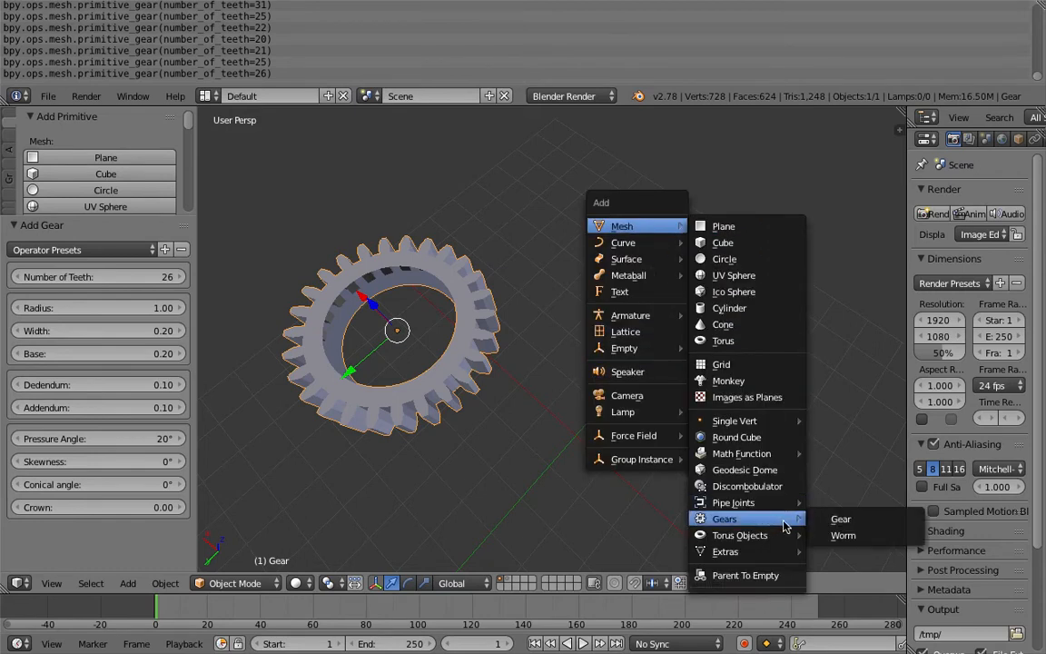
{"action": "left_click", "coordinate": [854, 522]}
Set the second gear to 11 teeth, radius 0.64, width 0.11 and base 0.17.
{"action": "mouse_move", "coordinate": [138, 277]}
{"action": "left_mouse_down"}
{"action": "mouse_move", "coordinate": [89, 277]}
{"action": "mouse_move", "coordinate": [122, 272]}
{"action": "left_mouse_up"}
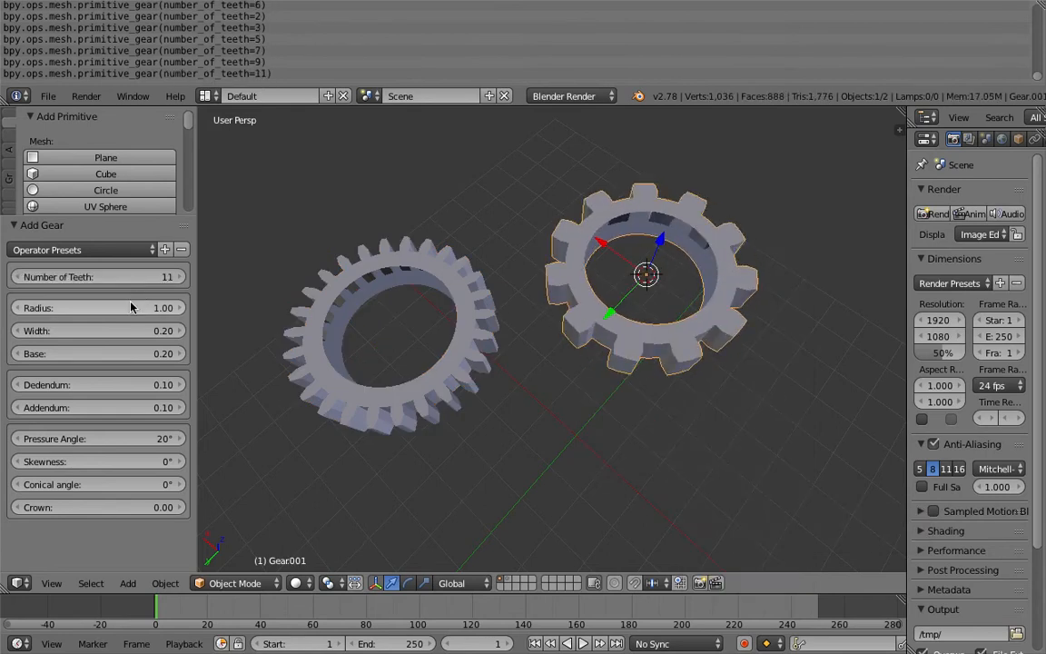
{"action": "left_click_drag", "start_coordinate": [130, 312], "coordinate": [129, 353]}
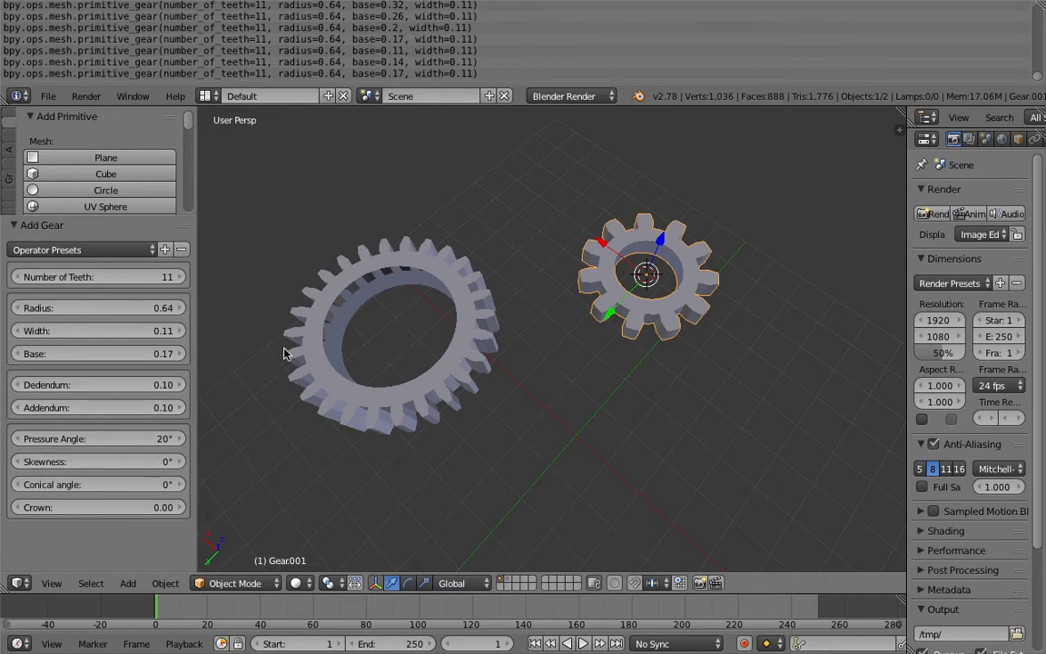
{"action": "middle_click_drag", "start_coordinate": [463, 334], "coordinate": [454, 320]}
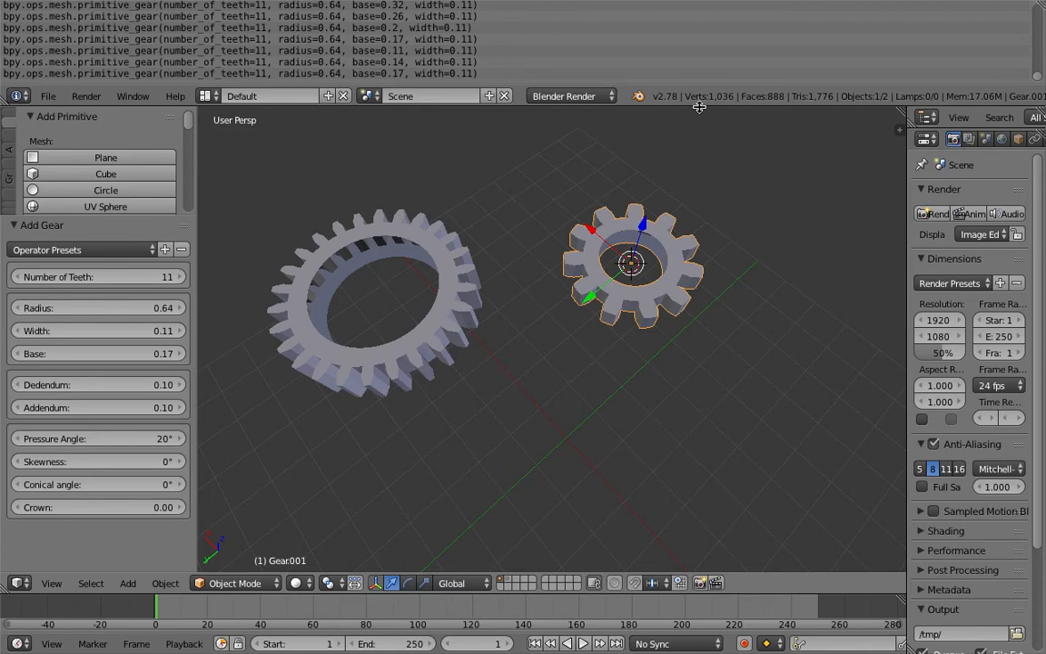
Split the 3D viewport horizontally, turn the upper area into a Python Console and enlarge it slightly.
{"action": "left_click_drag", "start_coordinate": [631, 104], "coordinate": [636, 94]}
{"action": "left_click_drag", "start_coordinate": [899, 116], "coordinate": [891, 273]}
{"action": "left_click", "coordinate": [18, 273]}
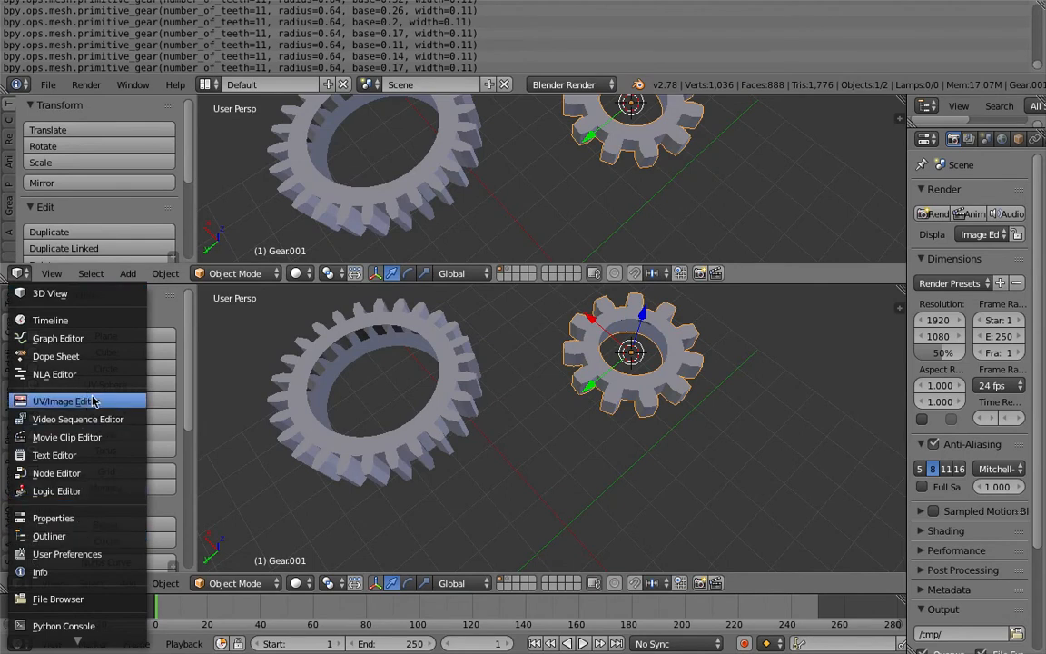
{"action": "left_click", "coordinate": [98, 625]}
{"action": "left_click_drag", "start_coordinate": [323, 285], "coordinate": [319, 311]}
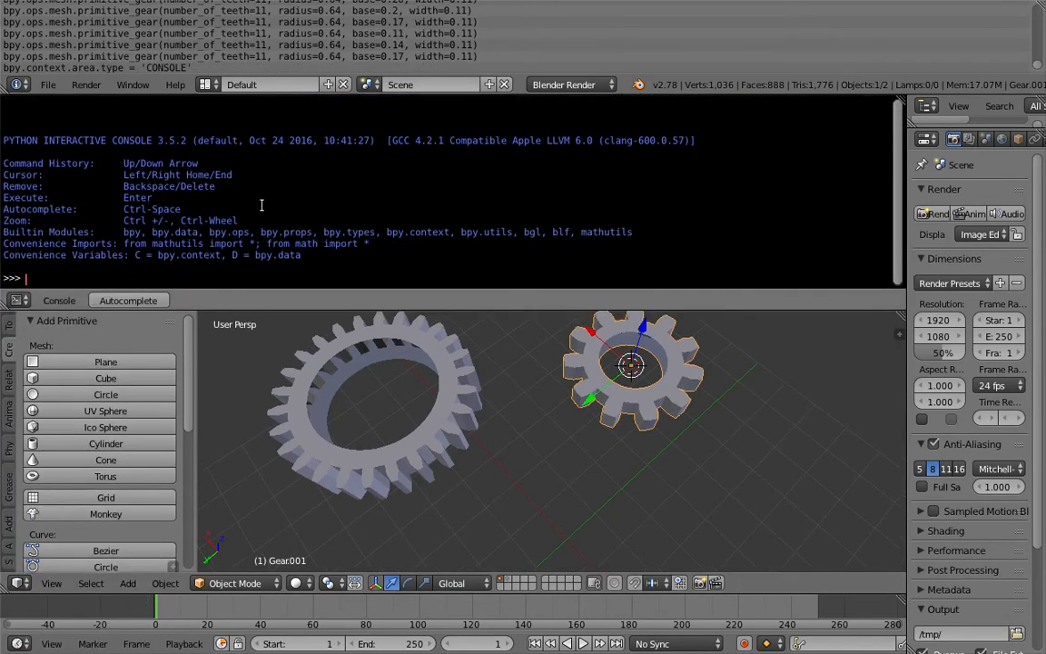
Save the scene to the Desktop folder as extra_object_hacking_001.blend.
{"action": "left_click", "coordinate": [47, 85]}
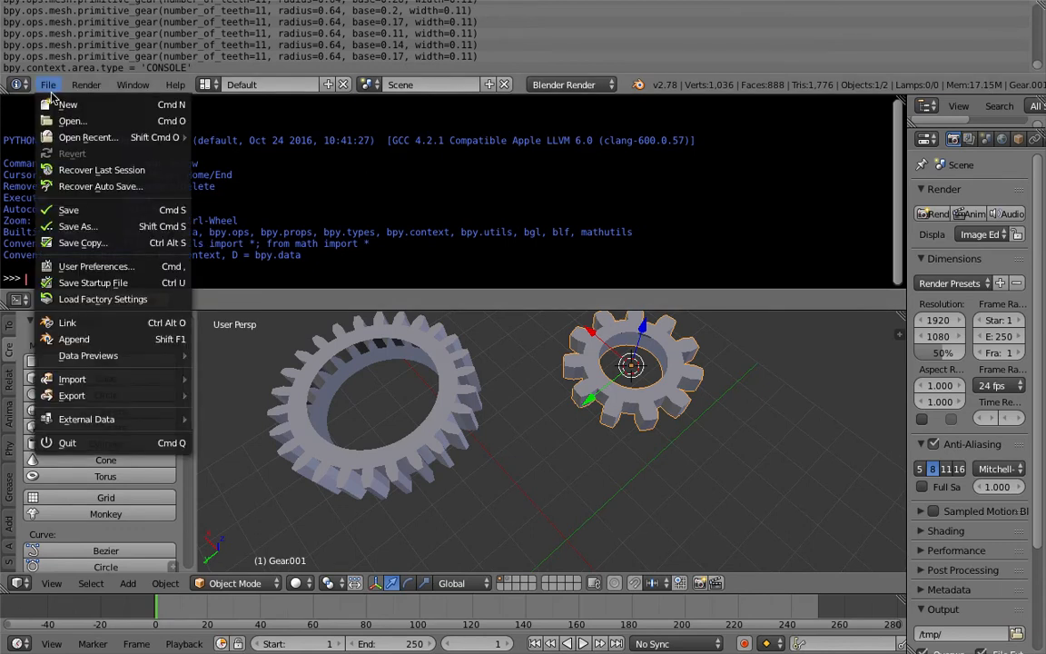
{"action": "left_click", "coordinate": [72, 207]}
{"action": "left_click", "coordinate": [271, 78]}
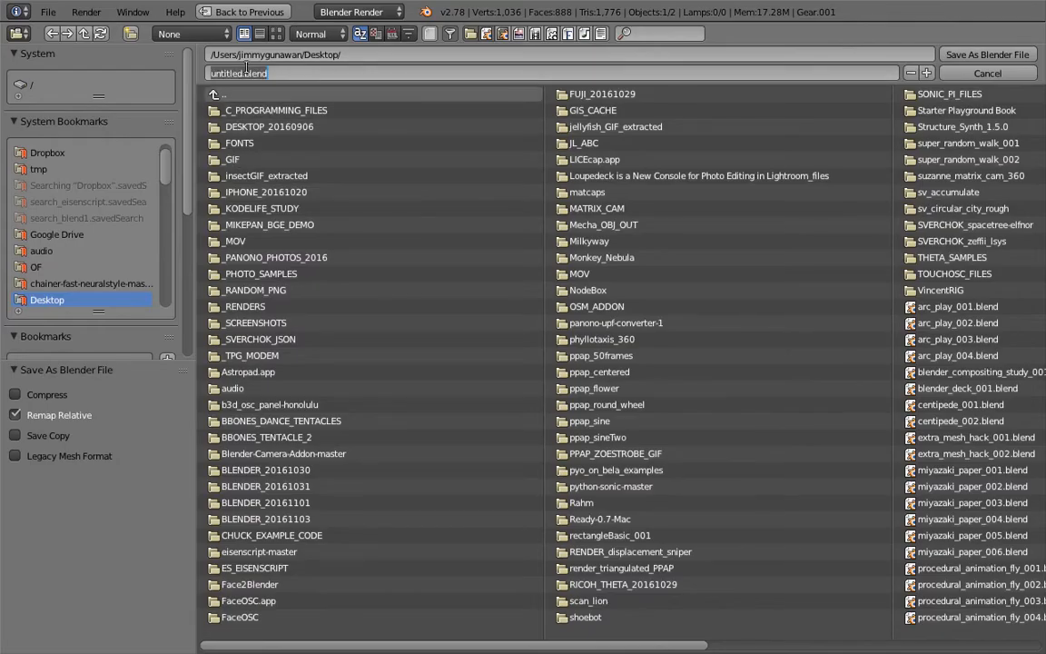
{"action": "type", "text": "extra_object"}
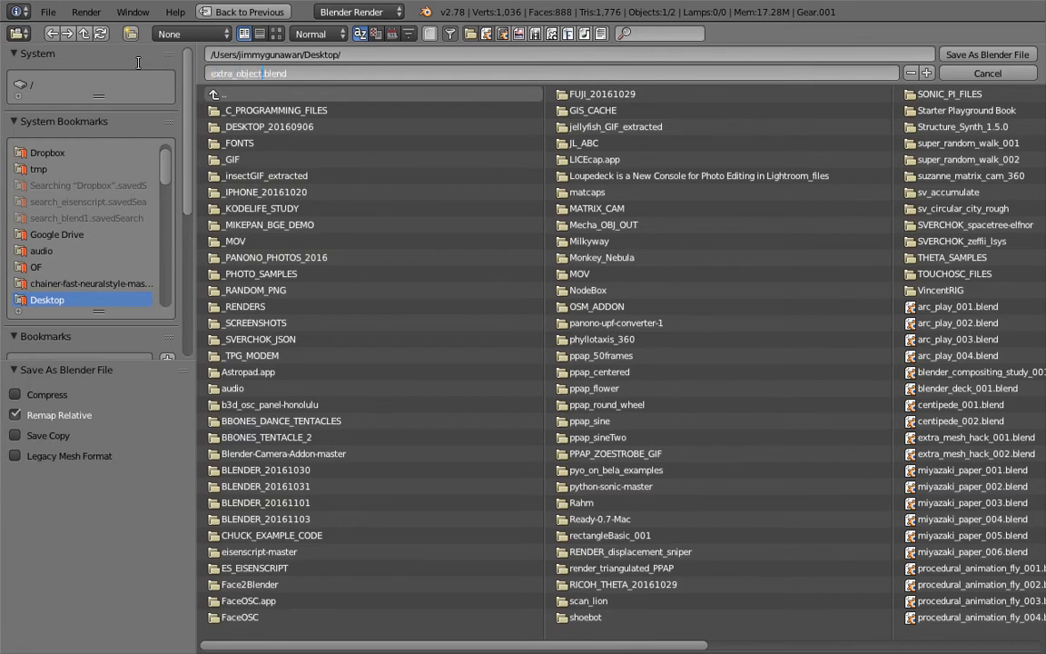
{"action": "type", "text": "_Hac"}
{"action": "key", "text": "BackSpace"}
{"action": "key", "text": "BackSpace"}
{"action": "key", "text": "BackSpace"}
{"action": "type", "text": "hacking_001"}
{"action": "key", "text": "Return"}
{"action": "left_click", "coordinate": [988, 55]}
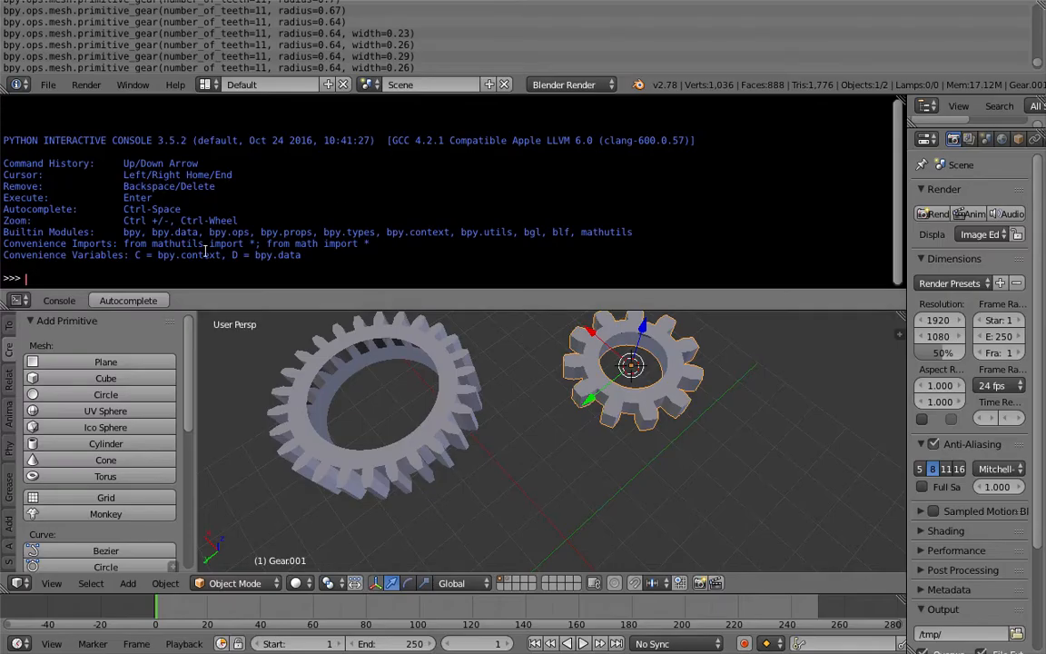
Make the Python Console slightly shorter and paste the logged torus, twisted torus and gear commands into it, ending with the gear of width 0.26.
{"action": "scroll", "coordinate": [559, 337], "scroll_direction": "down", "scroll_amount": 3}
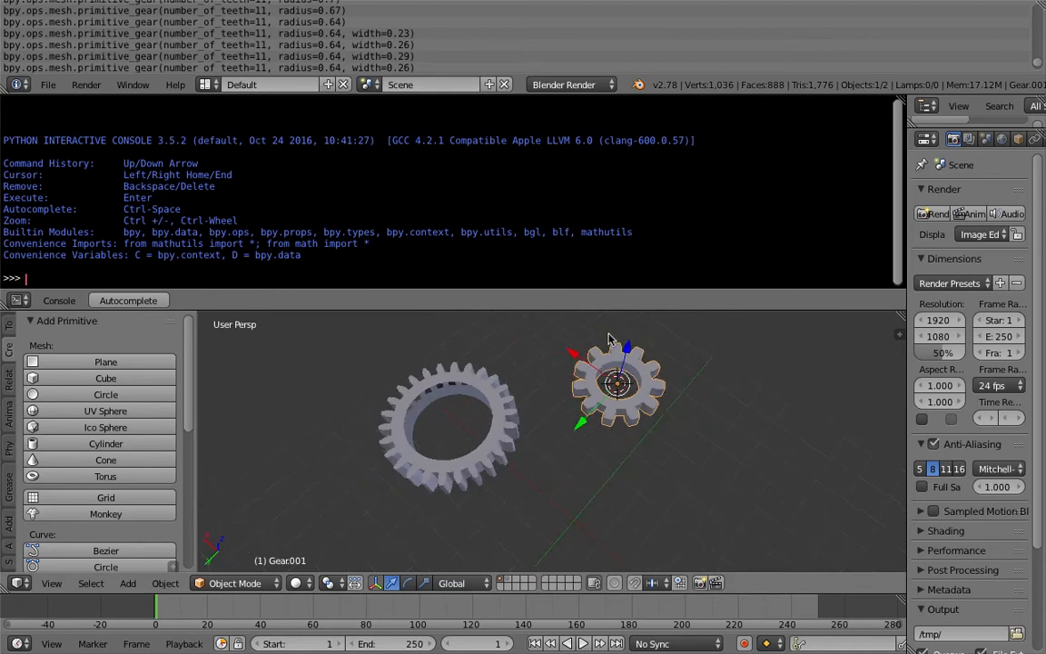
{"action": "left_click_drag", "start_coordinate": [613, 310], "coordinate": [610, 258]}
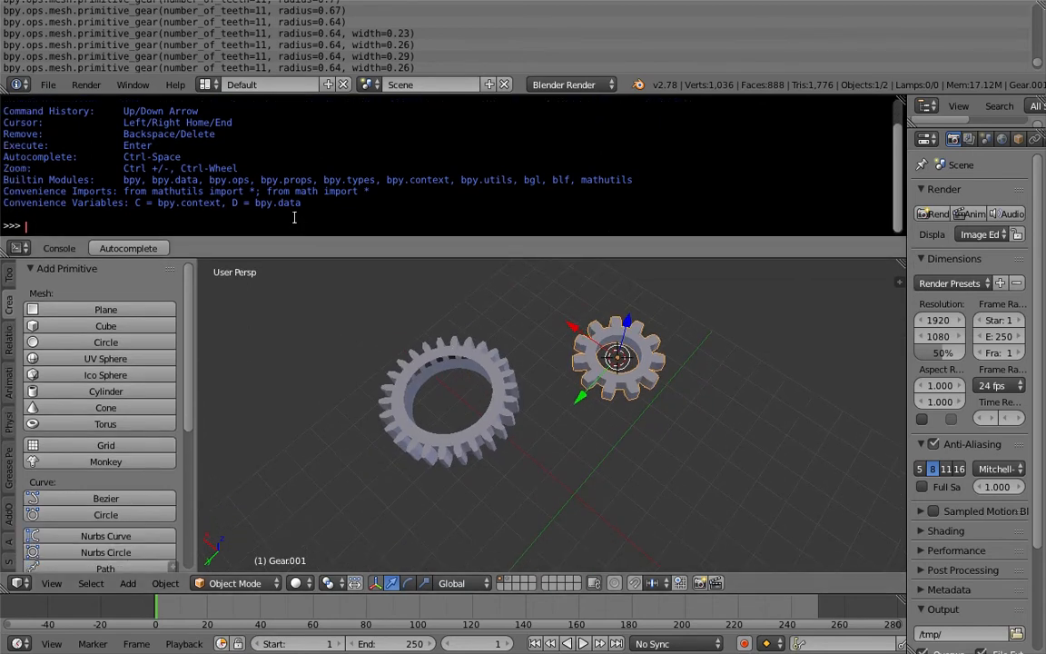
{"action": "left_click", "coordinate": [268, 67]}
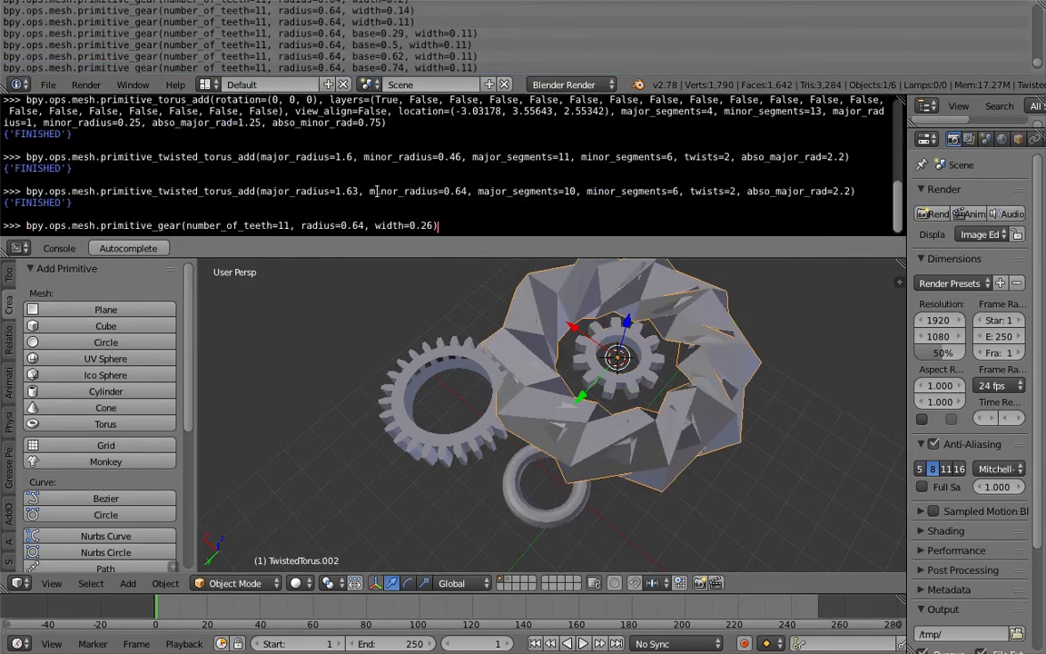
Select the logged gear command with base=0.17 and width=0.11, and run the pending 11-tooth gear command with width=0.26 in the console.
{"action": "middle_click_drag", "start_coordinate": [545, 380], "coordinate": [549, 343]}
{"action": "scroll", "coordinate": [356, 56], "scroll_direction": "down", "scroll_amount": 3}
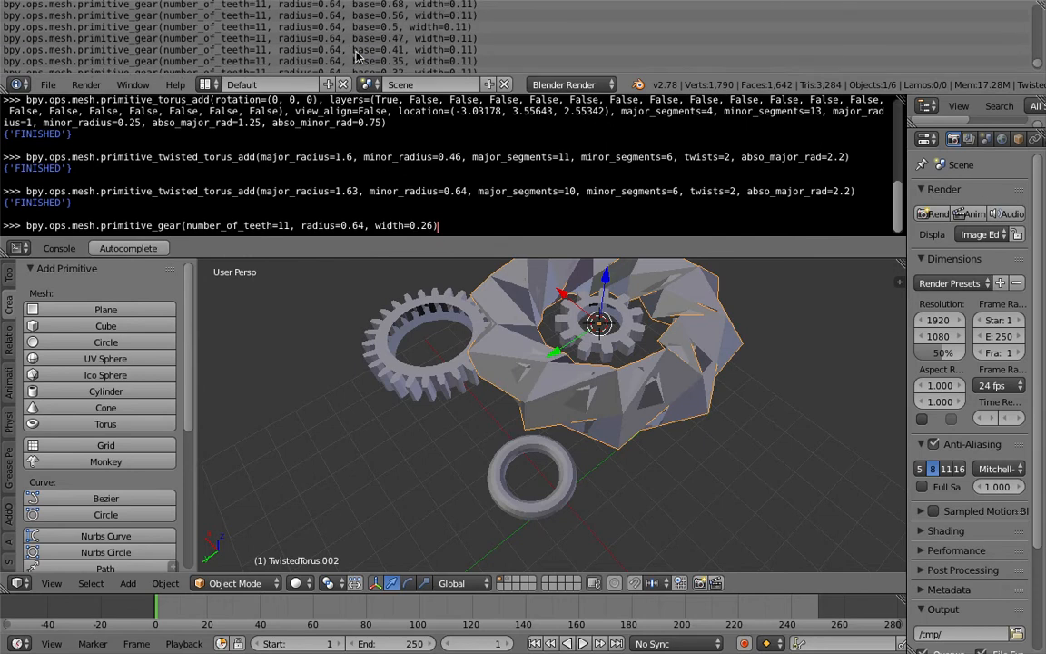
{"action": "scroll", "coordinate": [359, 59], "scroll_direction": "down", "scroll_amount": 5}
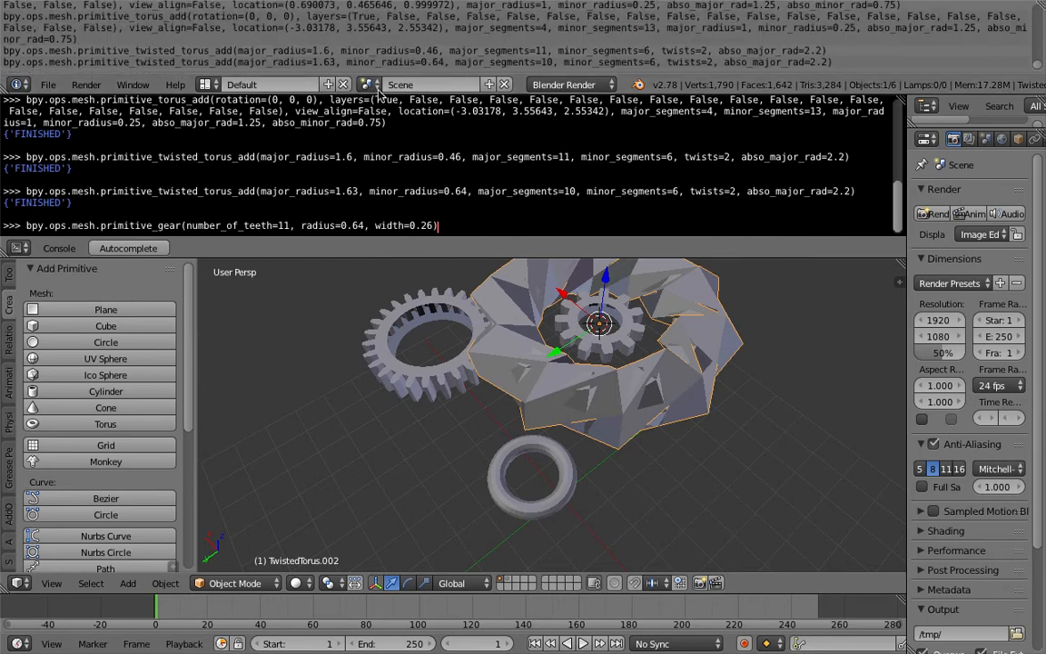
{"action": "scroll", "coordinate": [365, 59], "scroll_direction": "up", "scroll_amount": 3}
{"action": "scroll", "coordinate": [365, 58], "scroll_direction": "up", "scroll_amount": 2}
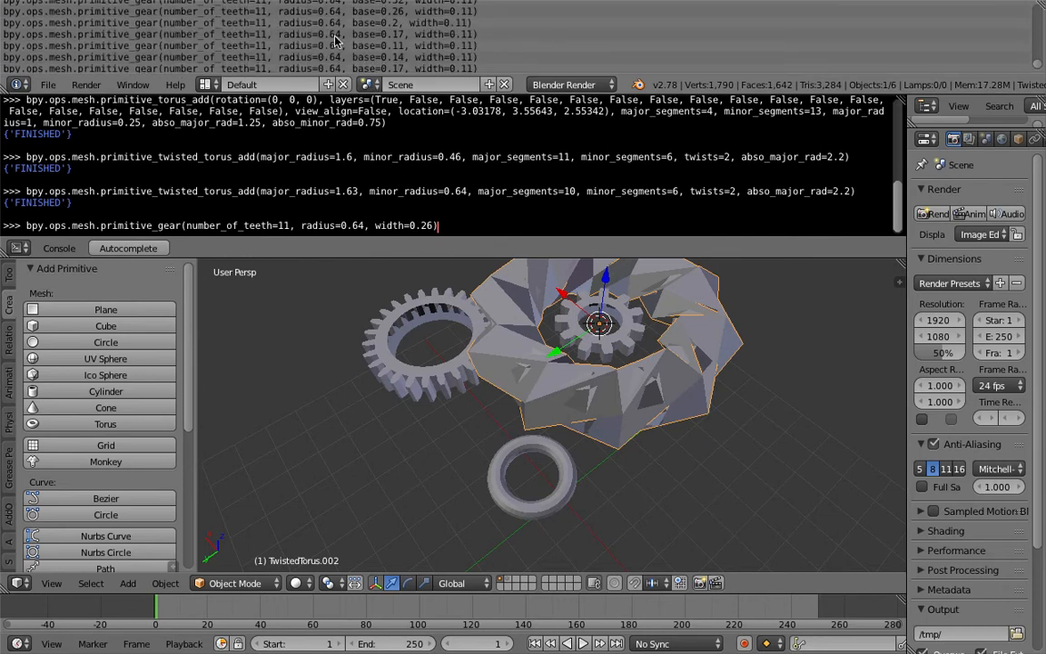
{"action": "left_click", "coordinate": [301, 35]}
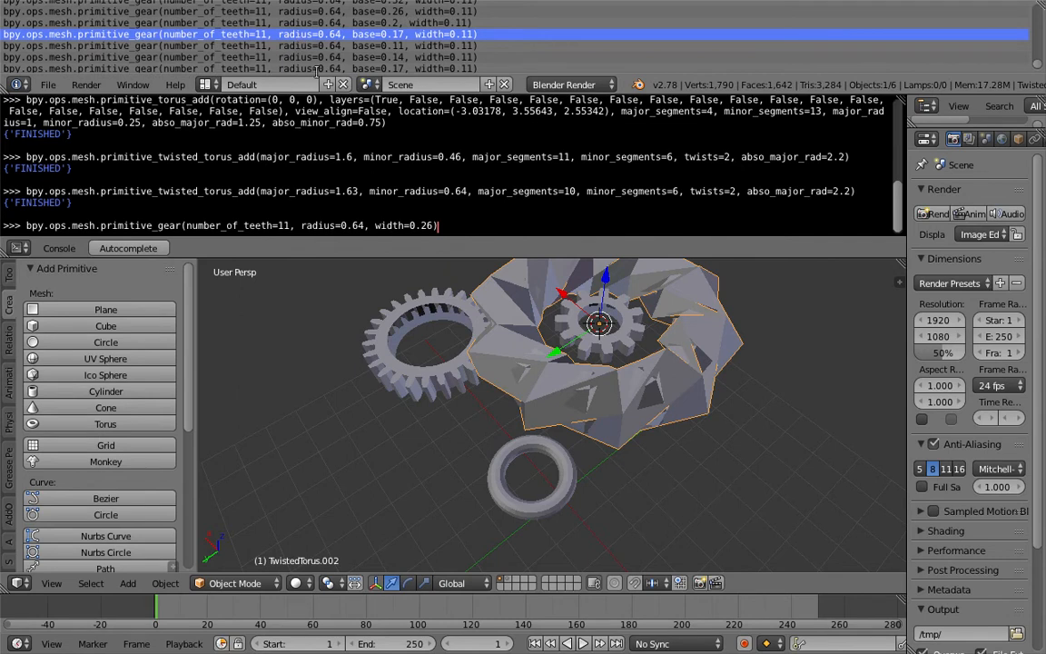
{"action": "key", "text": "Return"}
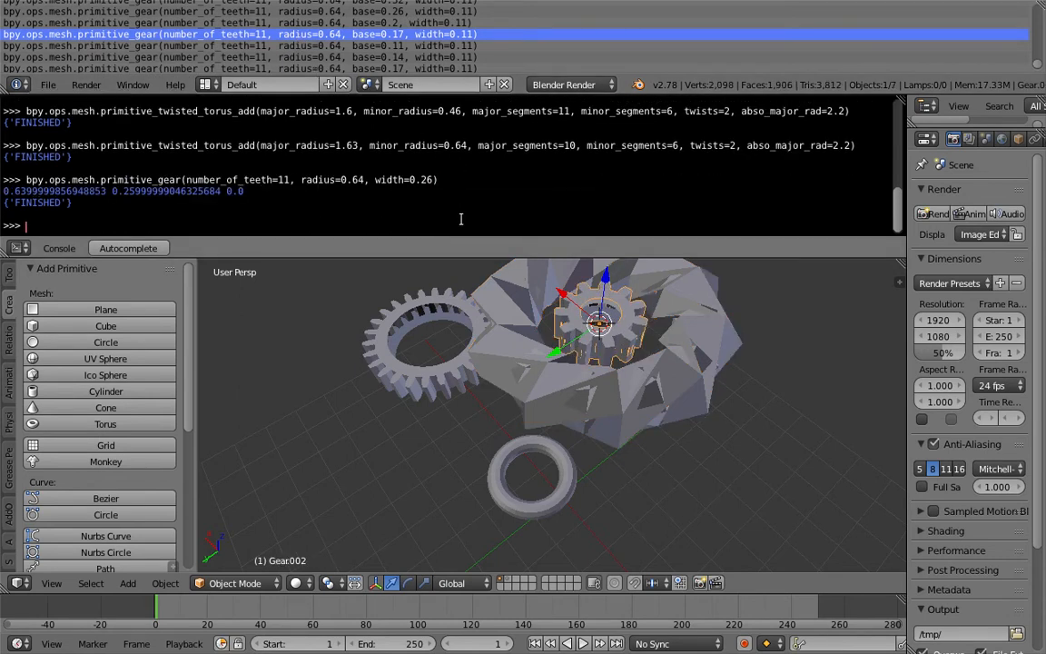
Paste the gear command with radius=0.64, base=0.17 and width=0.11 into the console, change number_of_teeth to 8 and run it.
{"action": "type", "text": "bpy.ops.mesh.primitive_gear(number_of_teeth=11, radius=0.64, base=0.17, width=0.11)"}
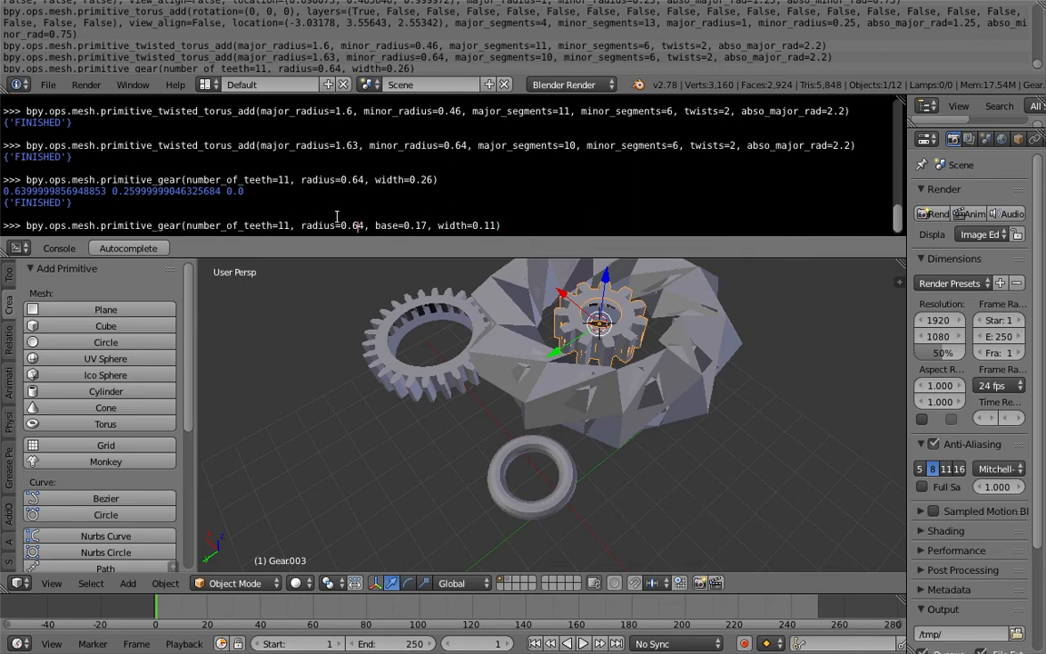
{"action": "key", "text": "BackSpace"}
{"action": "key", "text": "BackSpace"}
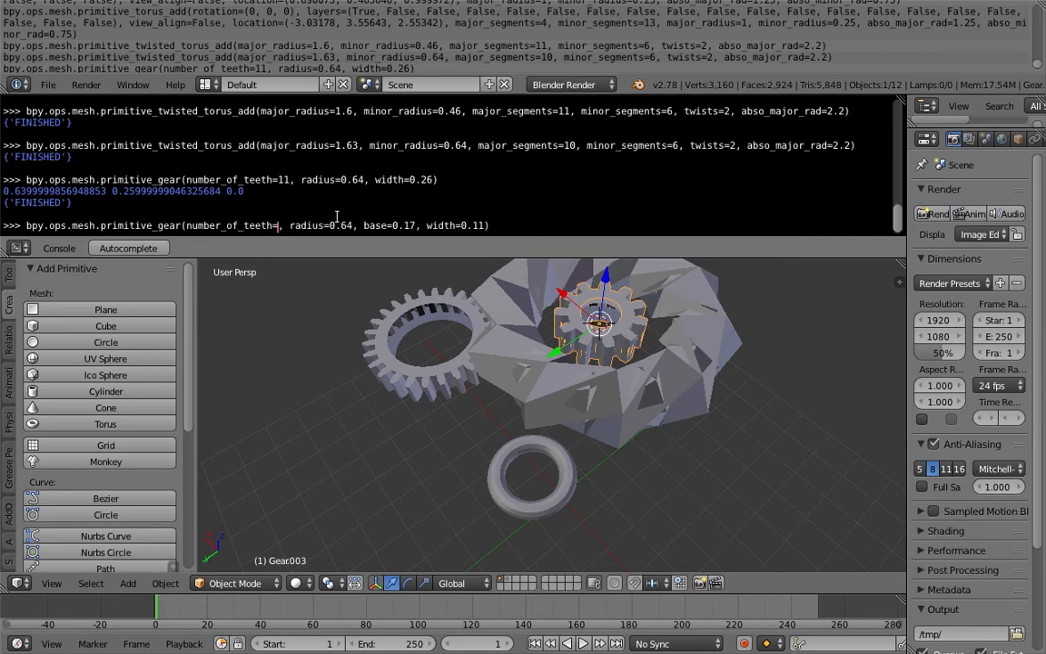
{"action": "type", "text": "8"}
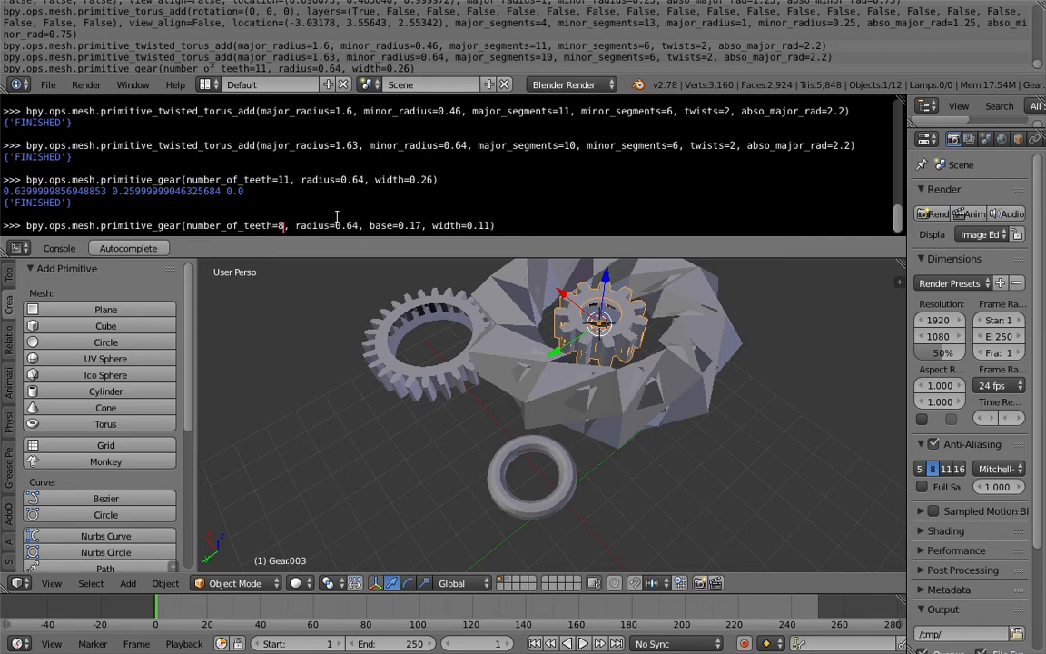
{"action": "key", "text": "Return"}
Move the 8-tooth gear out of the twisted torus to the empty area beside the small torus.
{"action": "key", "text": "g"}
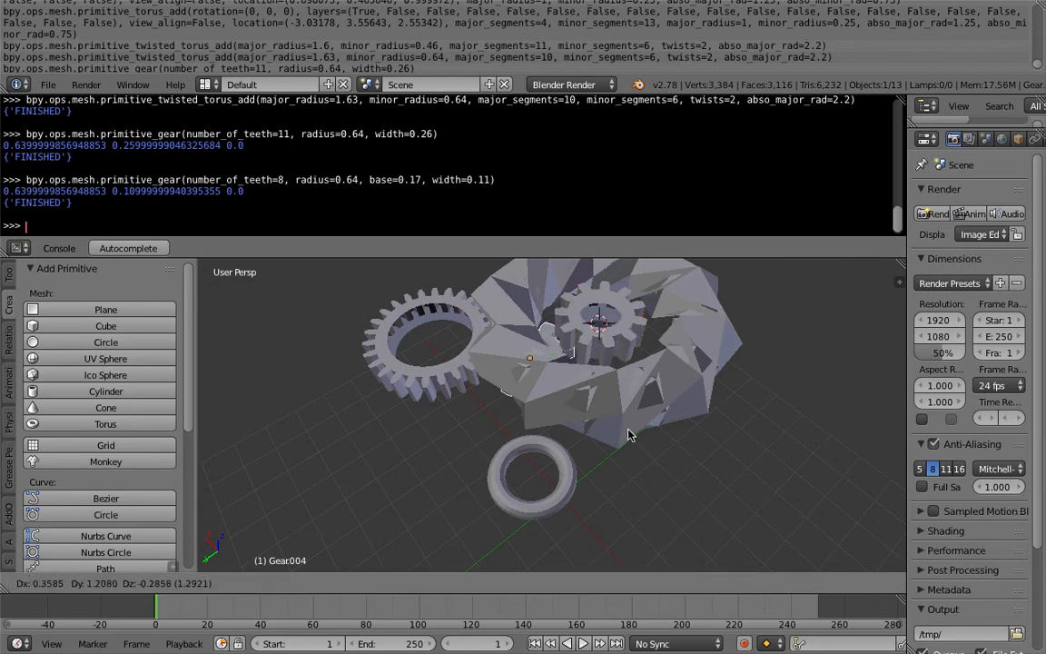
{"action": "left_click", "coordinate": [430, 503]}
{"action": "middle_click_drag", "start_coordinate": [430, 503], "coordinate": [433, 393]}
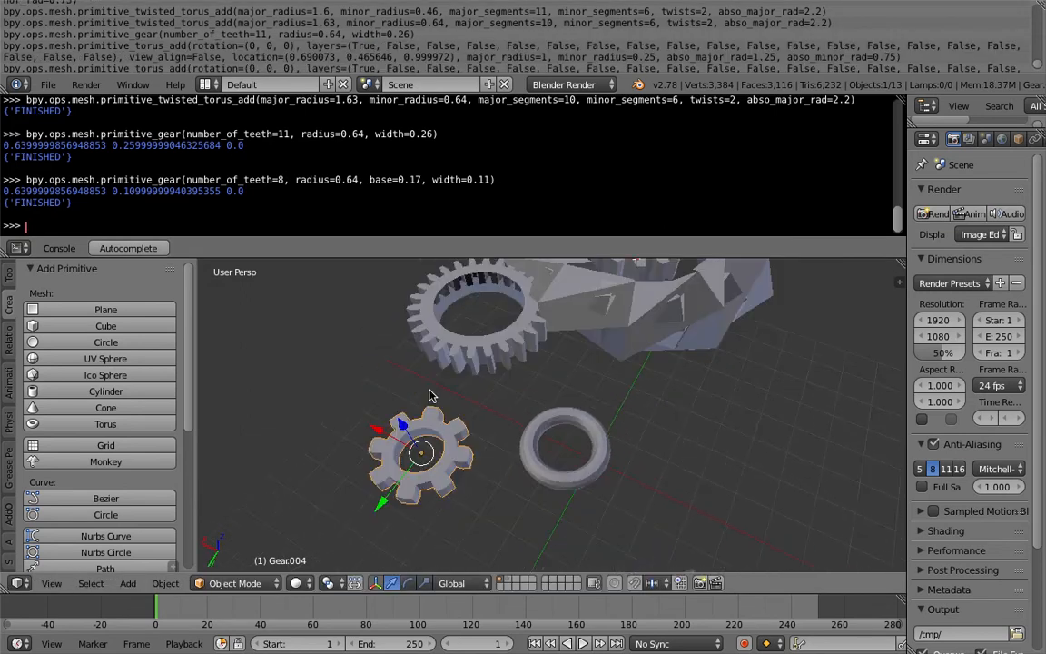
{"action": "middle_click_drag", "start_coordinate": [416, 451], "coordinate": [404, 445]}
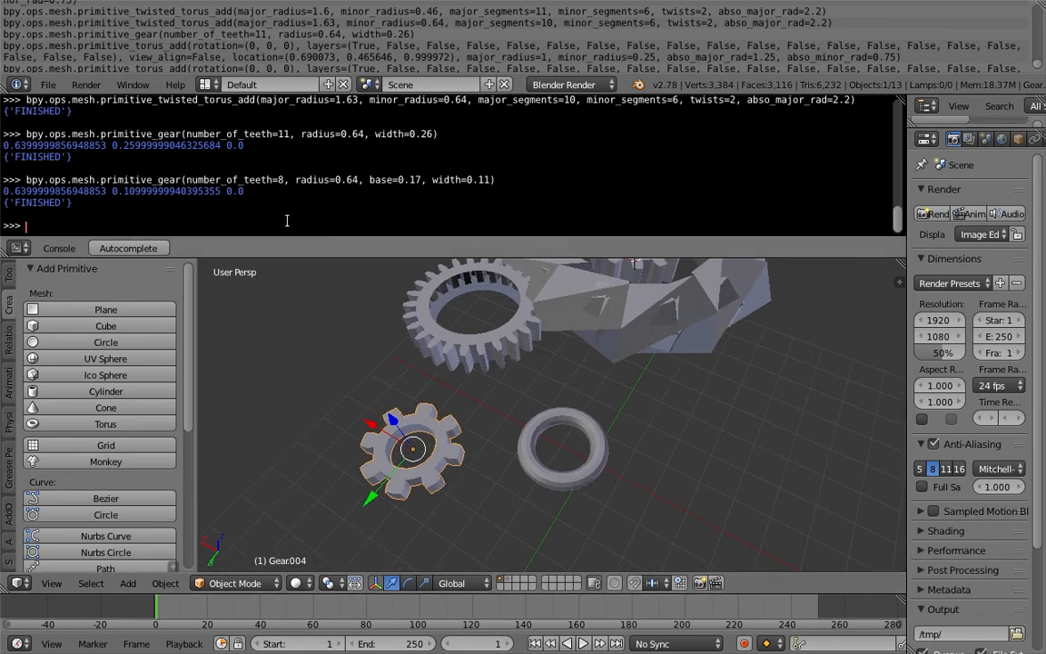
Rerun the last gear command with number_of_teeth=12 and move the new gear to the empty area beside the 8-tooth gear.
{"action": "key", "text": "Up"}
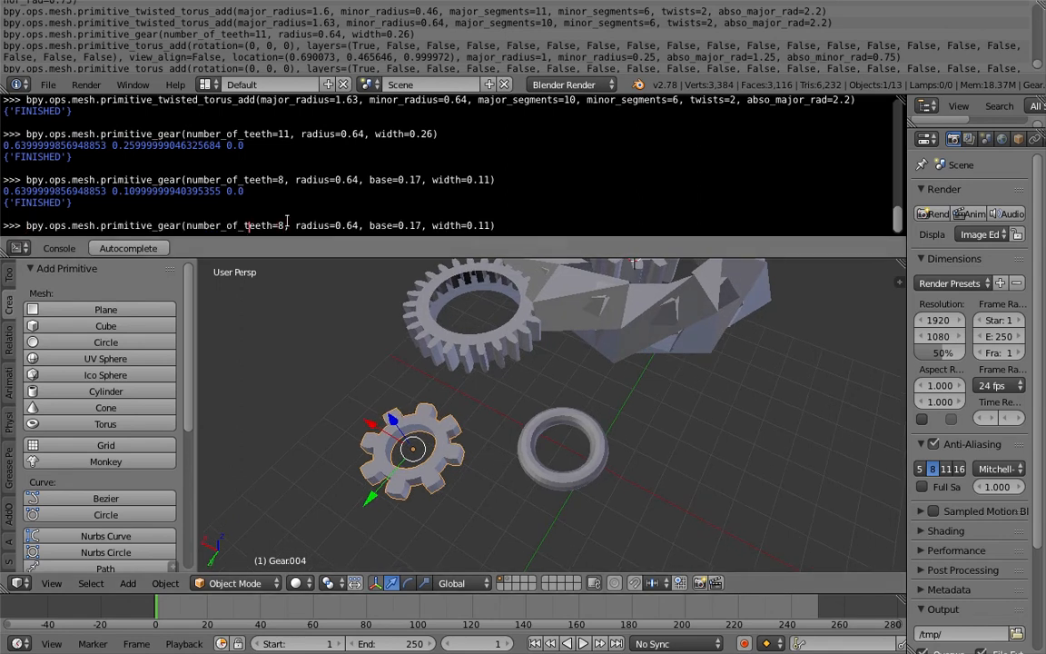
{"action": "key", "text": "BackSpace"}
{"action": "type", "text": "12"}
{"action": "key", "text": "Return"}
{"action": "key", "text": "g"}
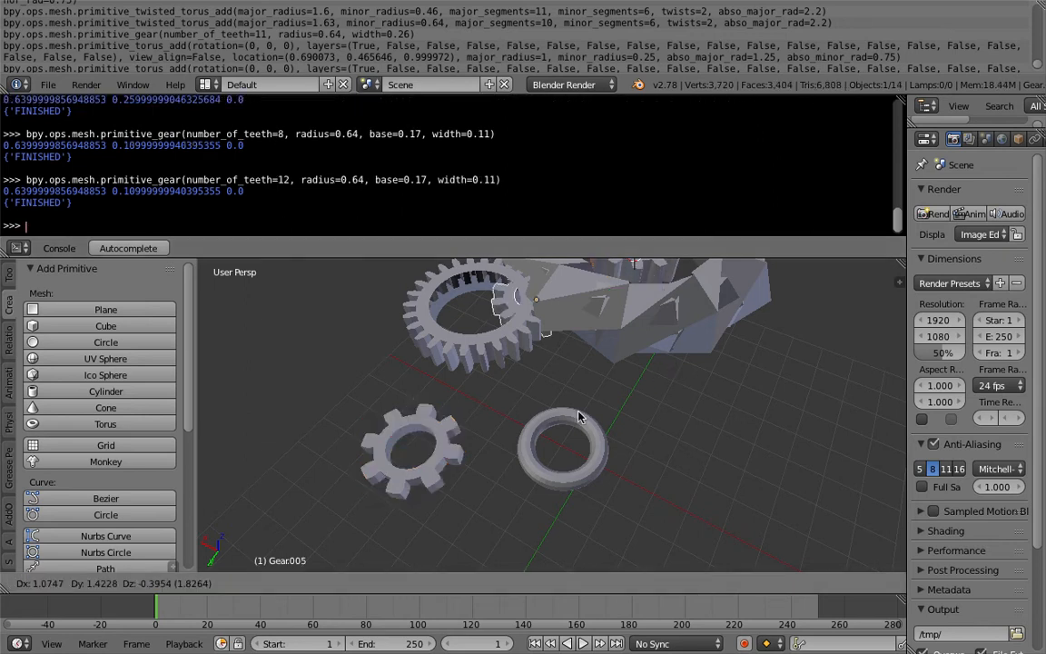
{"action": "left_click", "coordinate": [361, 516]}
{"action": "middle_click_drag", "start_coordinate": [350, 490], "coordinate": [428, 429]}
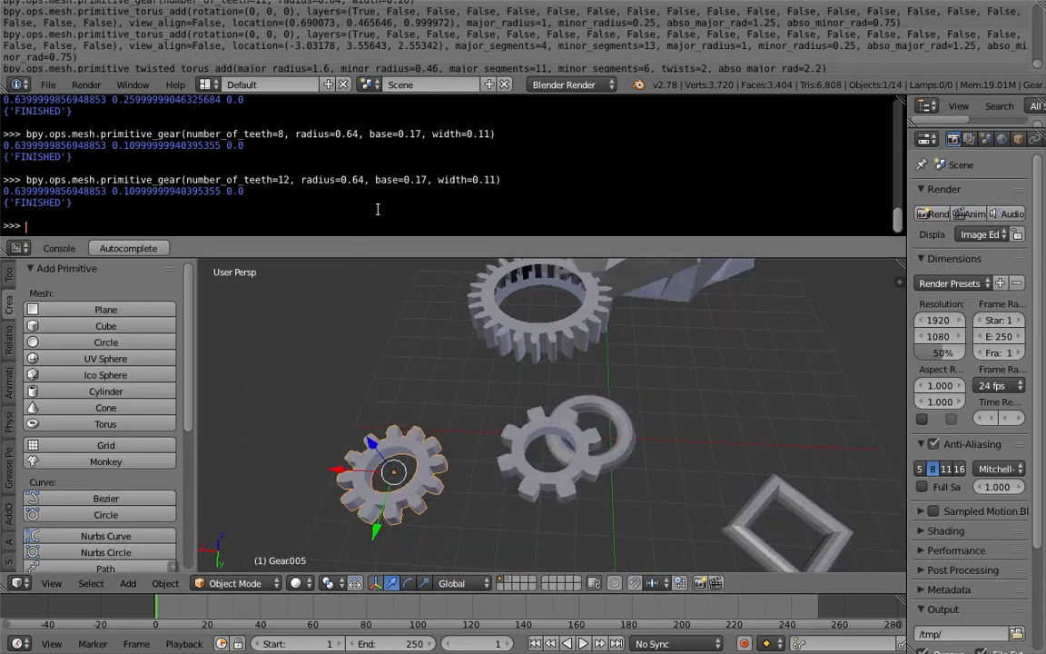
{"action": "left_click", "coordinate": [333, 330]}
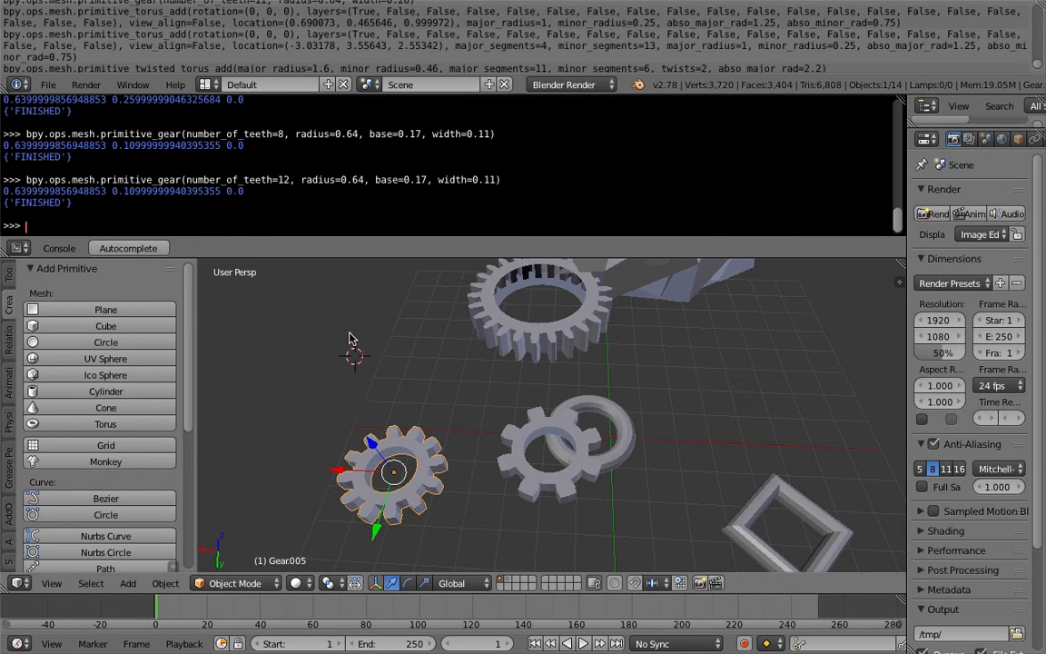
{"action": "key", "text": "shift+a"}
{"action": "mouse_move", "coordinate": [338, 333]}
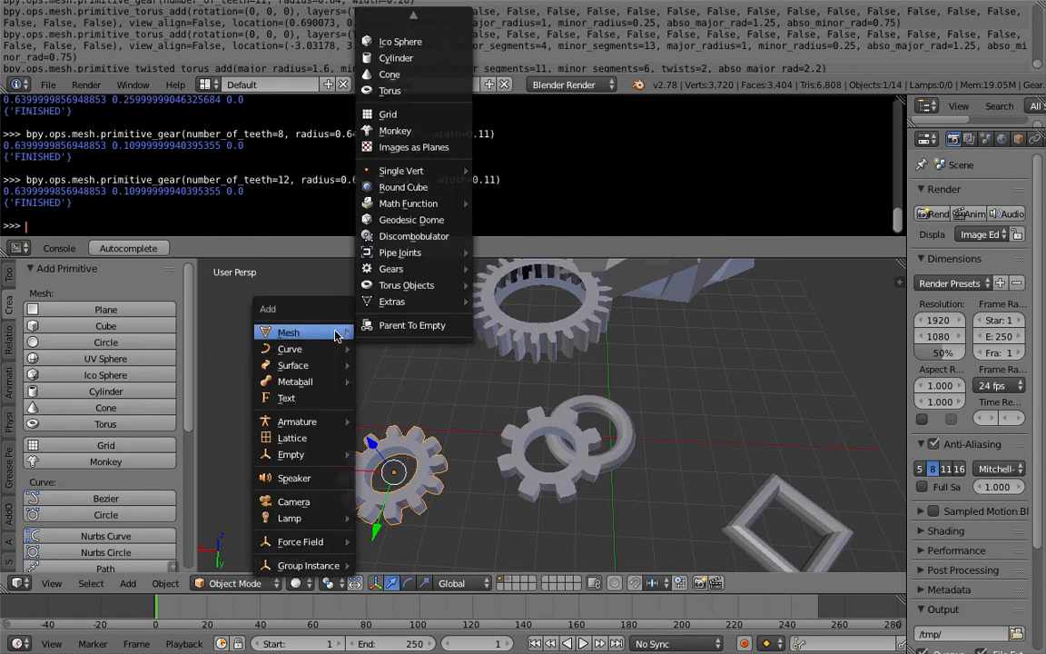
{"action": "mouse_move", "coordinate": [421, 271]}
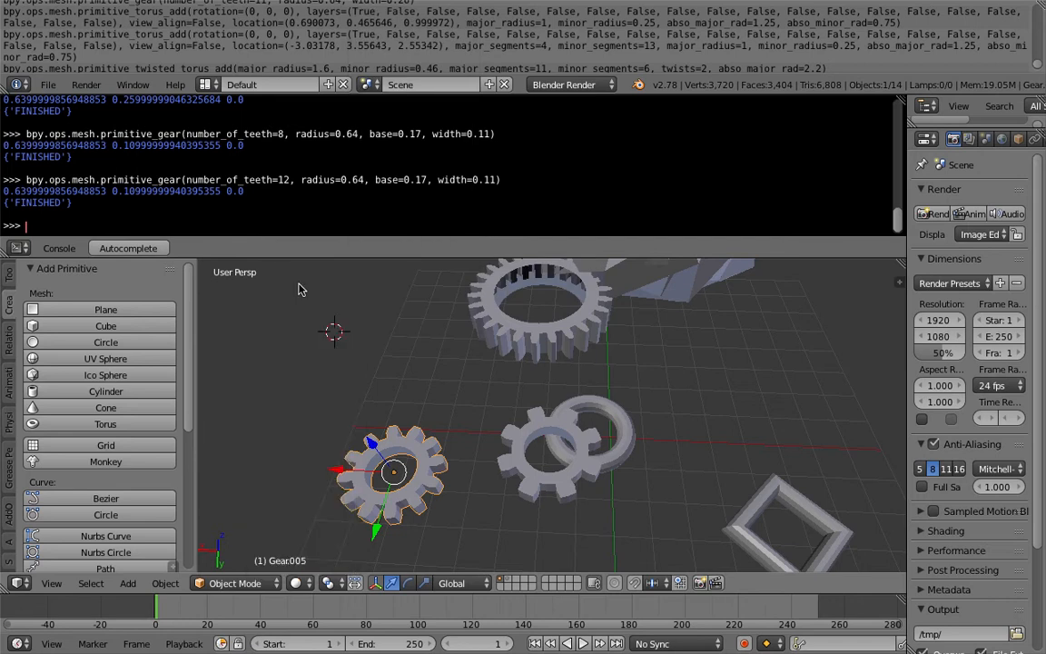
{"action": "left_click_drag", "start_coordinate": [24, 179], "coordinate": [527, 182]}
{"action": "key", "text": "ctrl+c"}
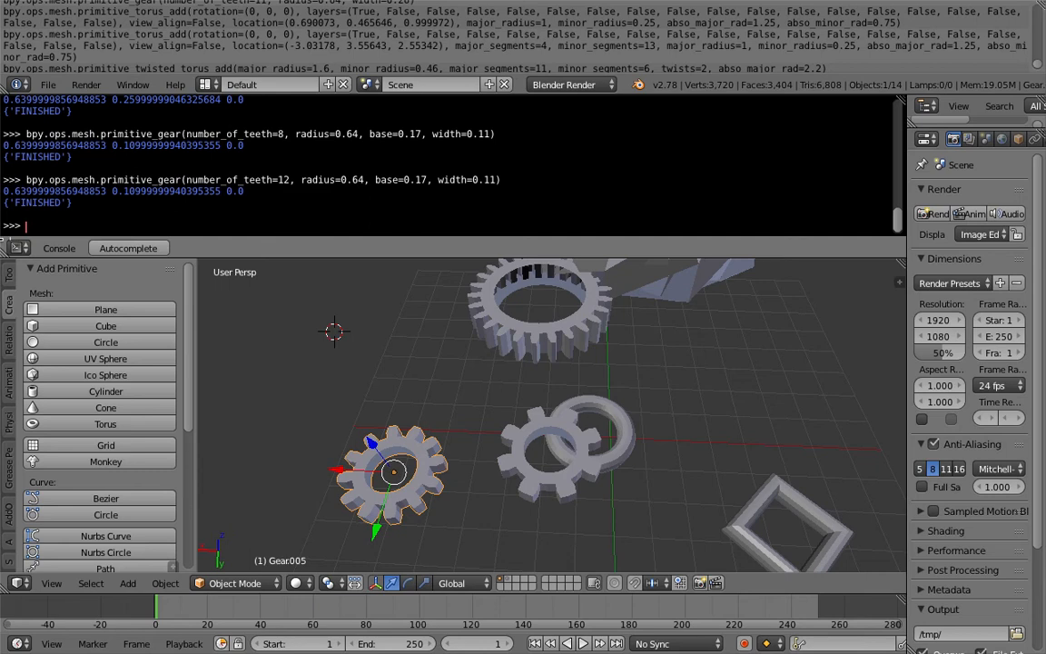
Turn the Python Console into a Text Editor with a new text block, then enlarge the editor and widen the Properties area.
{"action": "left_click", "coordinate": [17, 248]}
{"action": "left_click", "coordinate": [79, 429]}
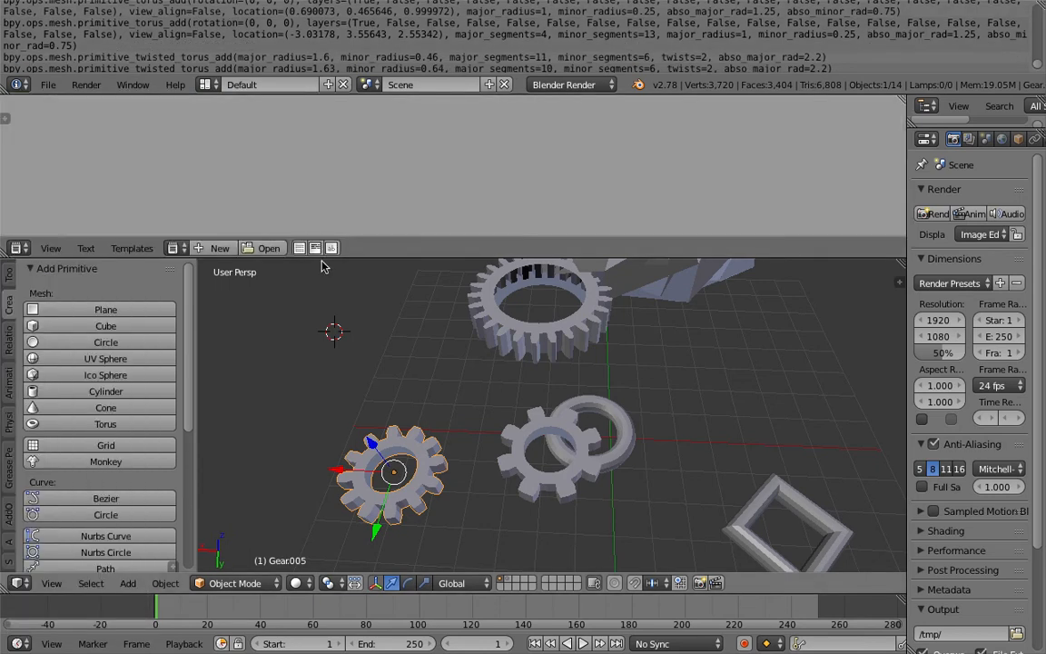
{"action": "left_click_drag", "start_coordinate": [329, 257], "coordinate": [225, 283]}
{"action": "left_click", "coordinate": [219, 274]}
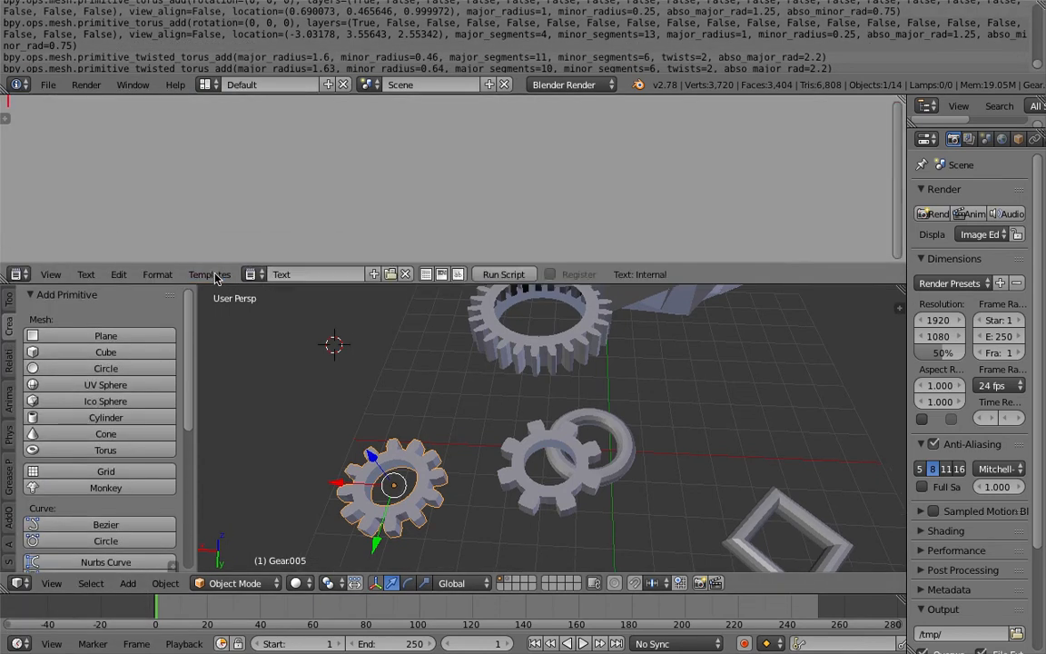
{"action": "left_click_drag", "start_coordinate": [522, 266], "coordinate": [522, 284]}
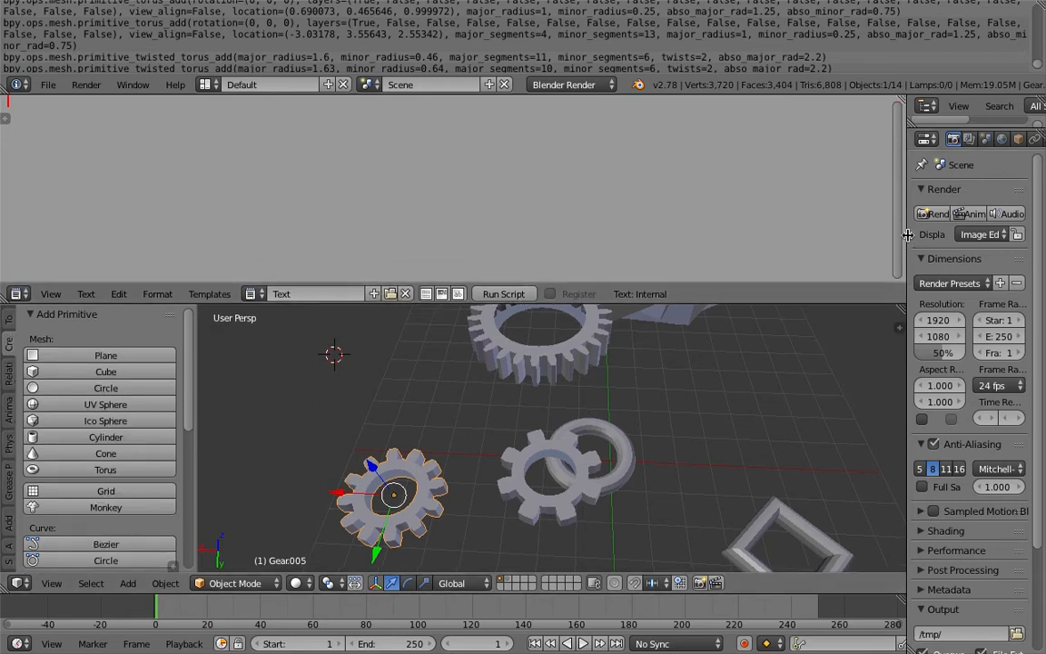
{"action": "left_click_drag", "start_coordinate": [911, 238], "coordinate": [887, 238]}
{"action": "left_click_drag", "start_coordinate": [832, 305], "coordinate": [832, 330]}
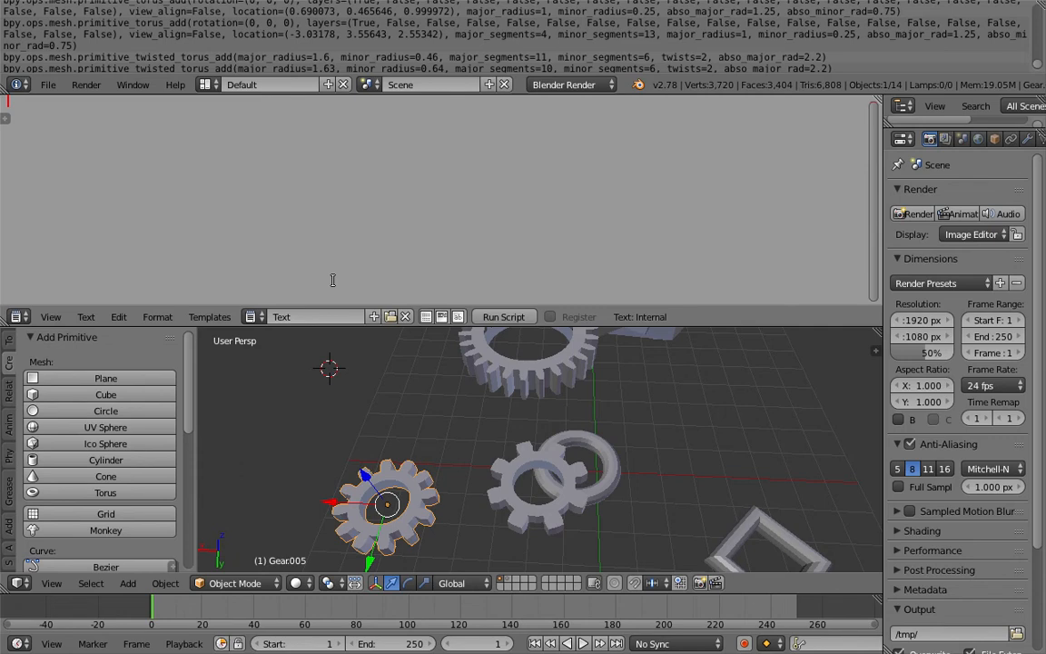
Select all objects in the scene and delete them.
{"action": "scroll", "coordinate": [635, 418], "scroll_direction": "down", "scroll_amount": 3}
{"action": "key", "text": "a"}
{"action": "key", "text": "x"}
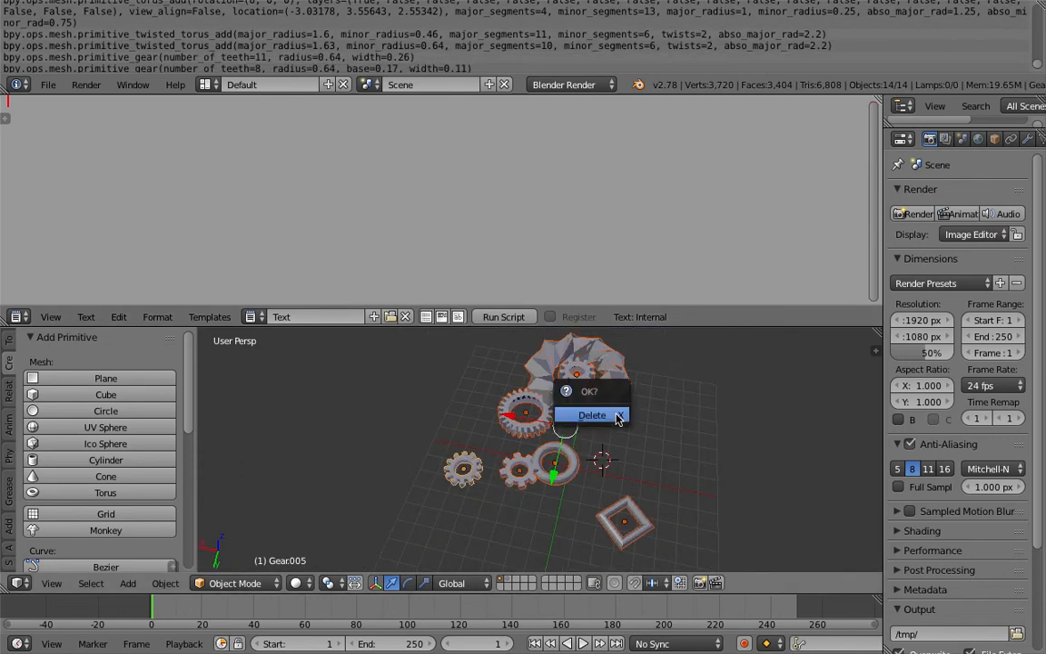
{"action": "left_click", "coordinate": [617, 418]}
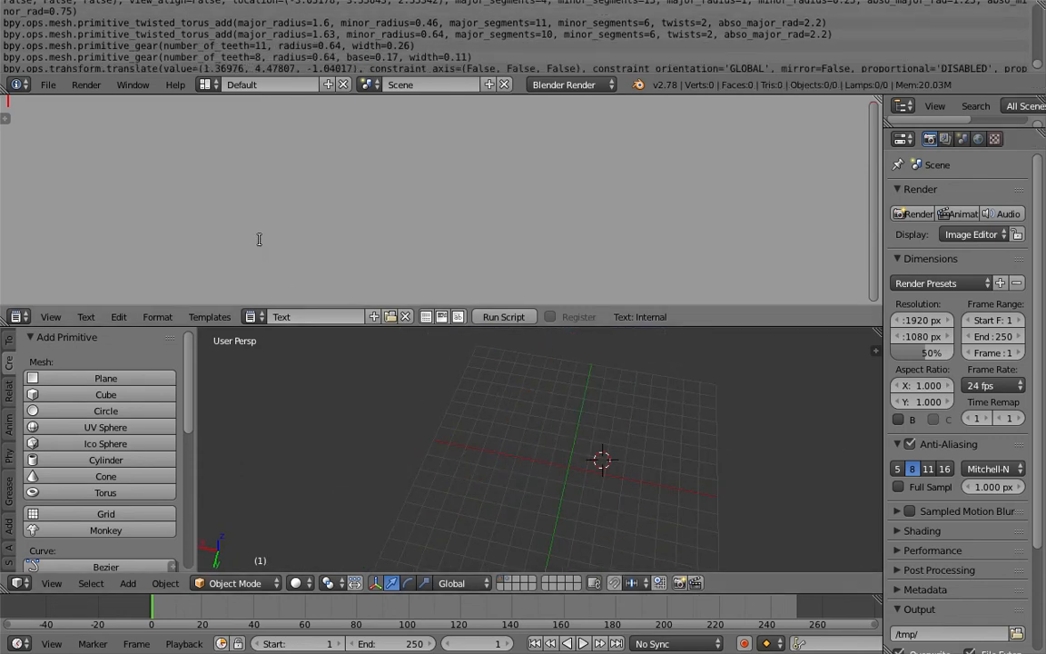
Paste the copied operator commands into the text block and remove all except the gear command with base=0.17 and width=0.11.
{"action": "key", "text": "ctrl+v"}
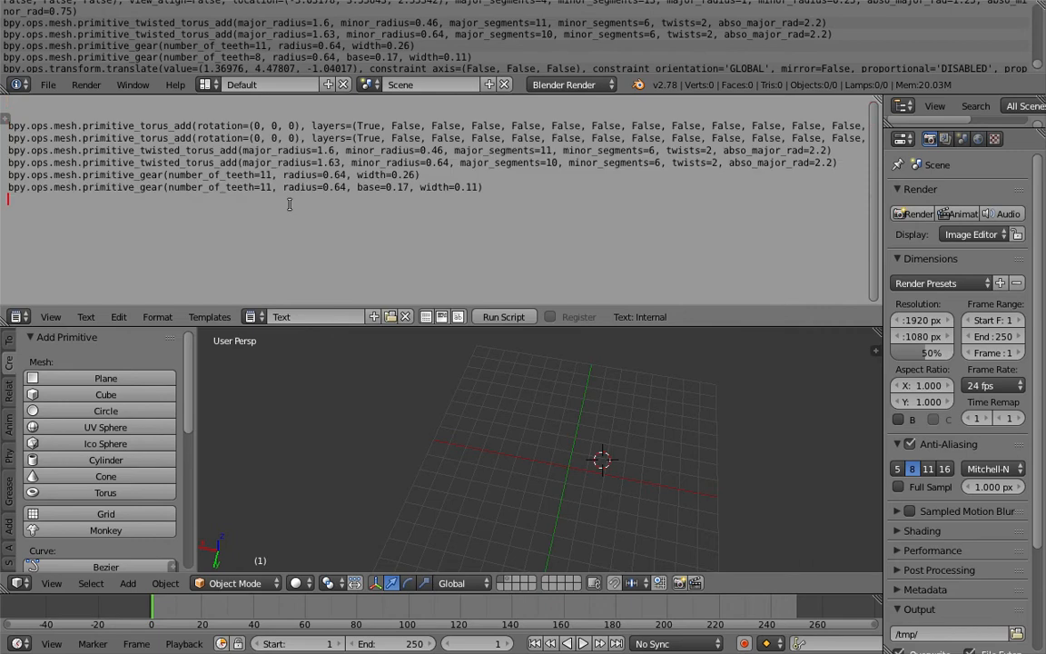
{"action": "left_click_drag", "start_coordinate": [420, 175], "coordinate": [24, 106]}
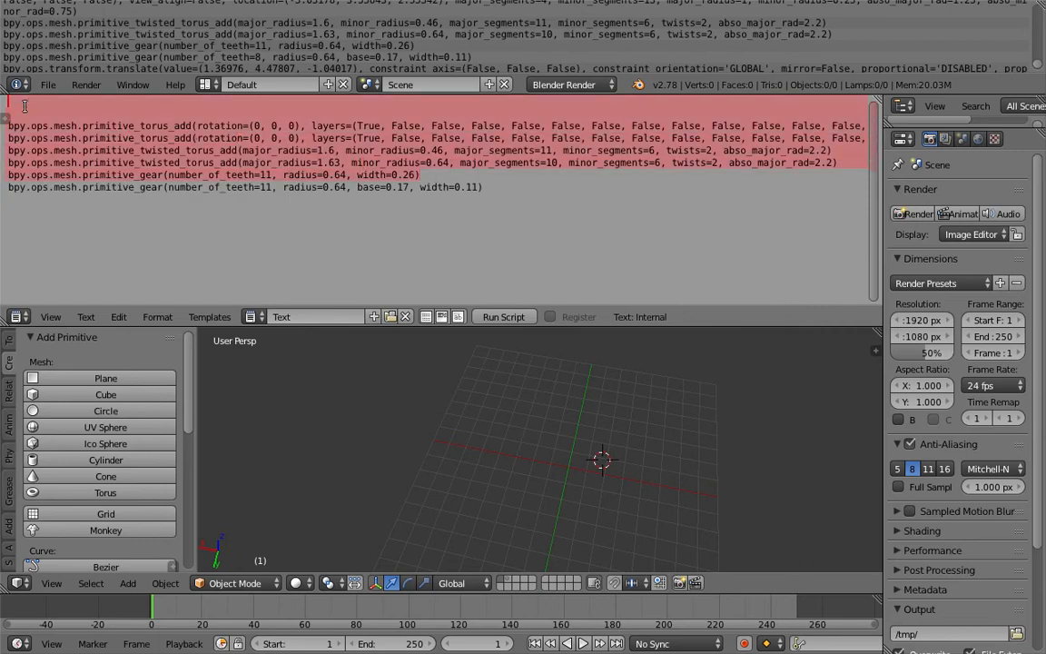
{"action": "key", "text": "BackSpace"}
Add the comment "# Generate Gear" as the first line, above the gear command.
{"action": "key", "text": "Return"}
{"action": "left_click", "coordinate": [120, 136]}
{"action": "left_click", "coordinate": [152, 102]}
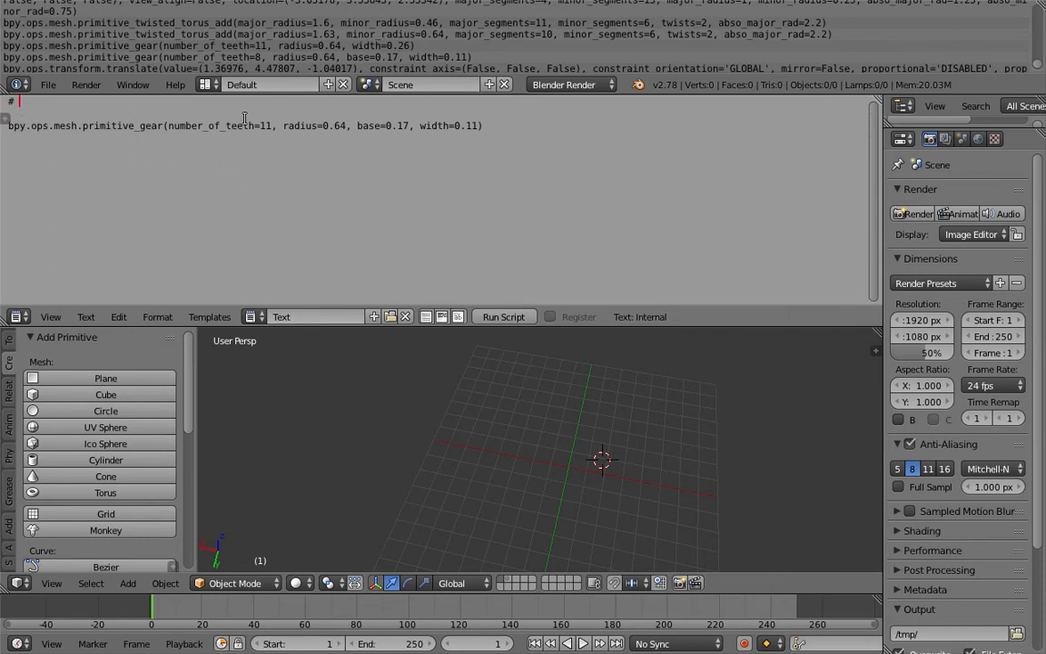
{"action": "type", "text": "# Generate Gear"}
{"action": "left_click", "coordinate": [213, 130]}
{"action": "left_click", "coordinate": [274, 129]}
{"action": "left_click_drag", "start_coordinate": [175, 126], "coordinate": [456, 132]}
{"action": "left_click", "coordinate": [460, 131]}
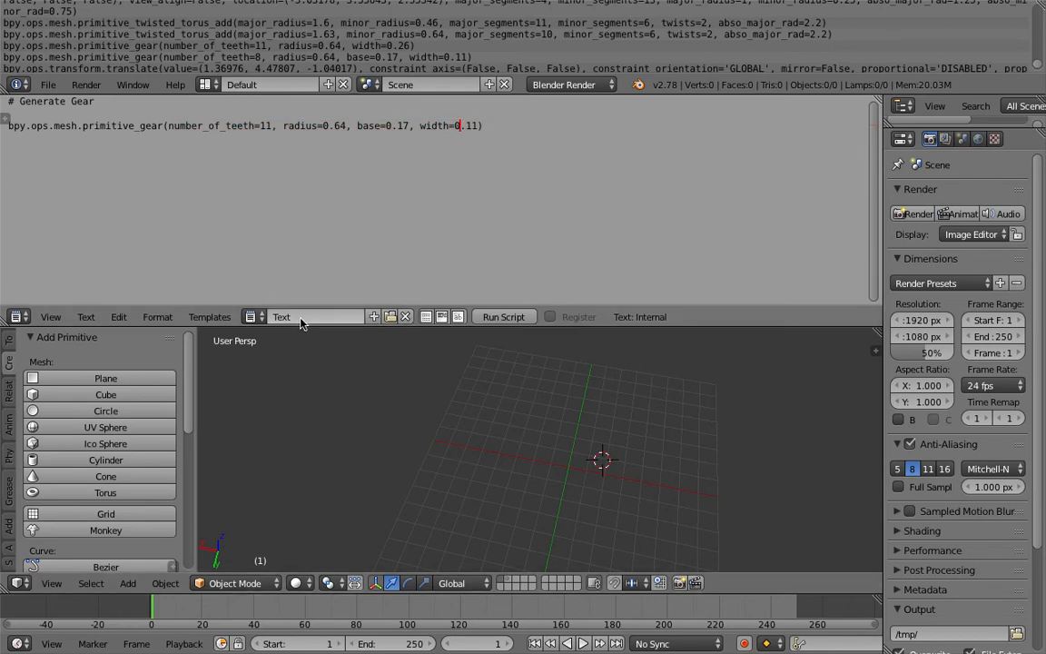
Turn on line numbers and syntax highlighting in the Text Editor, and set number_of_teeth to 8 in the gear command.
{"action": "left_click", "coordinate": [427, 317]}
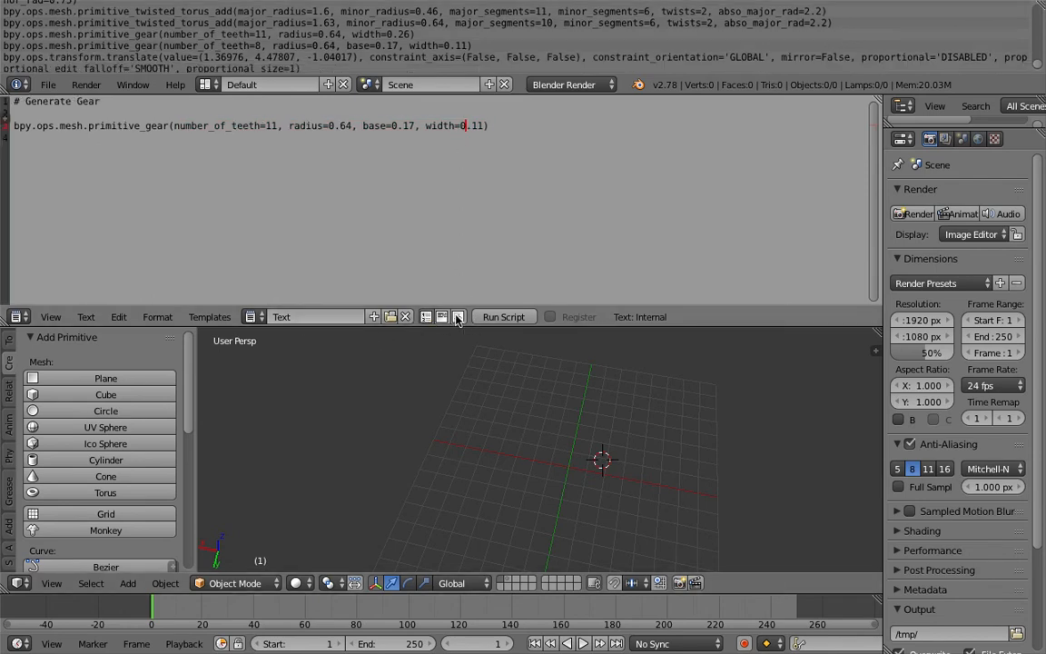
{"action": "left_click", "coordinate": [458, 317]}
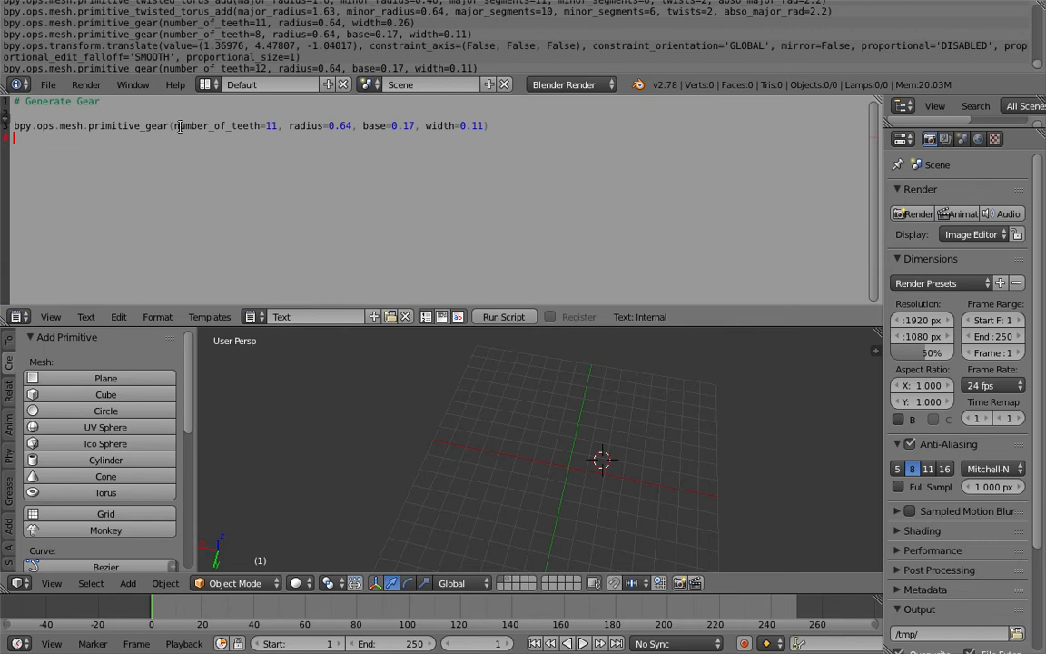
{"action": "left_click", "coordinate": [270, 127]}
{"action": "key", "text": "BackSpace"}
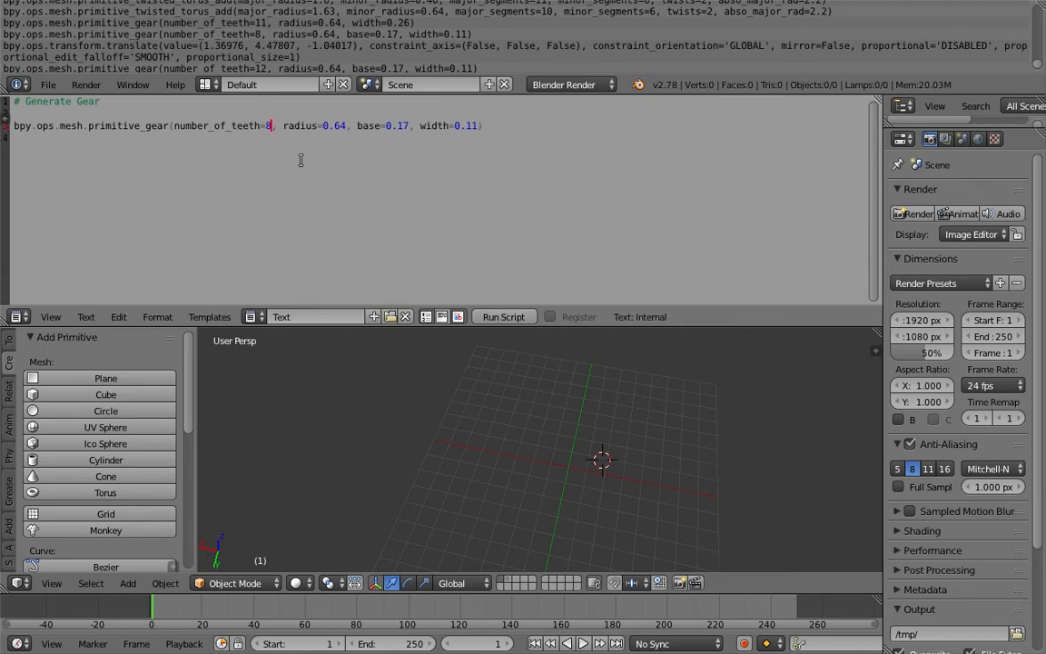
{"action": "left_click_drag", "start_coordinate": [481, 127], "coordinate": [106, 128]}
{"action": "left_click", "coordinate": [243, 165]}
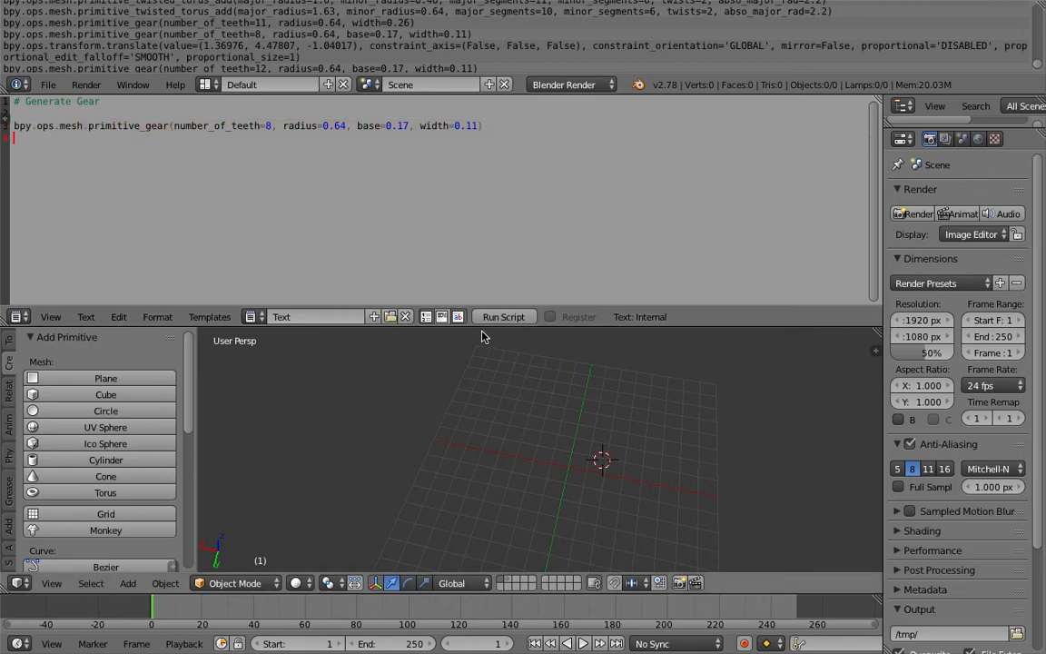
Run the gear script at a new 3D cursor location and inspect the error output in the Terminal window.
{"action": "left_click", "coordinate": [541, 417]}
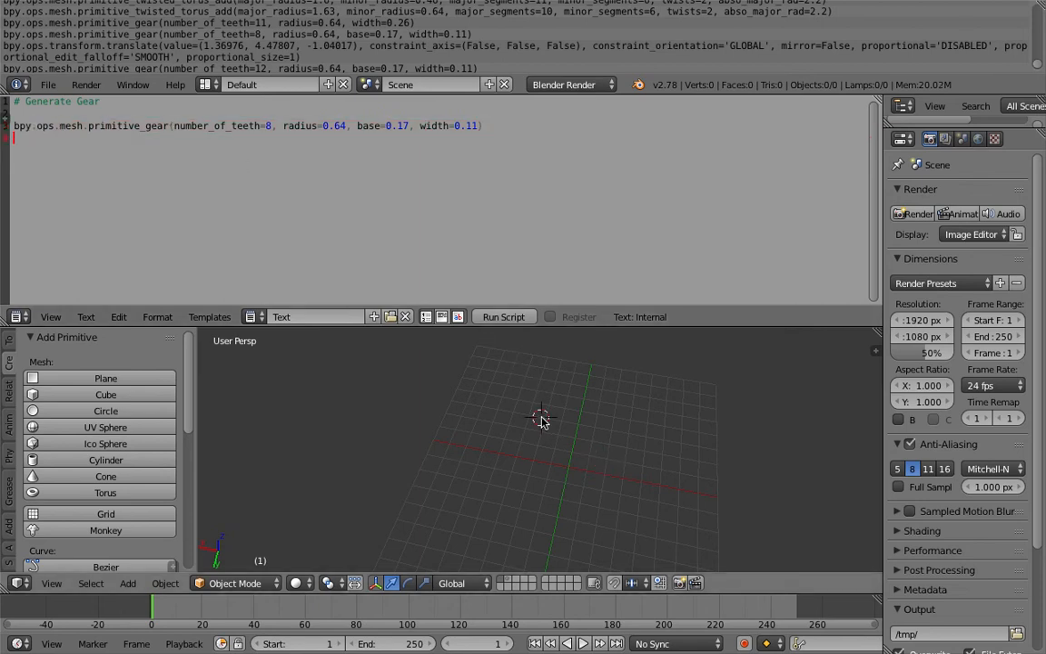
{"action": "left_click", "coordinate": [503, 317]}
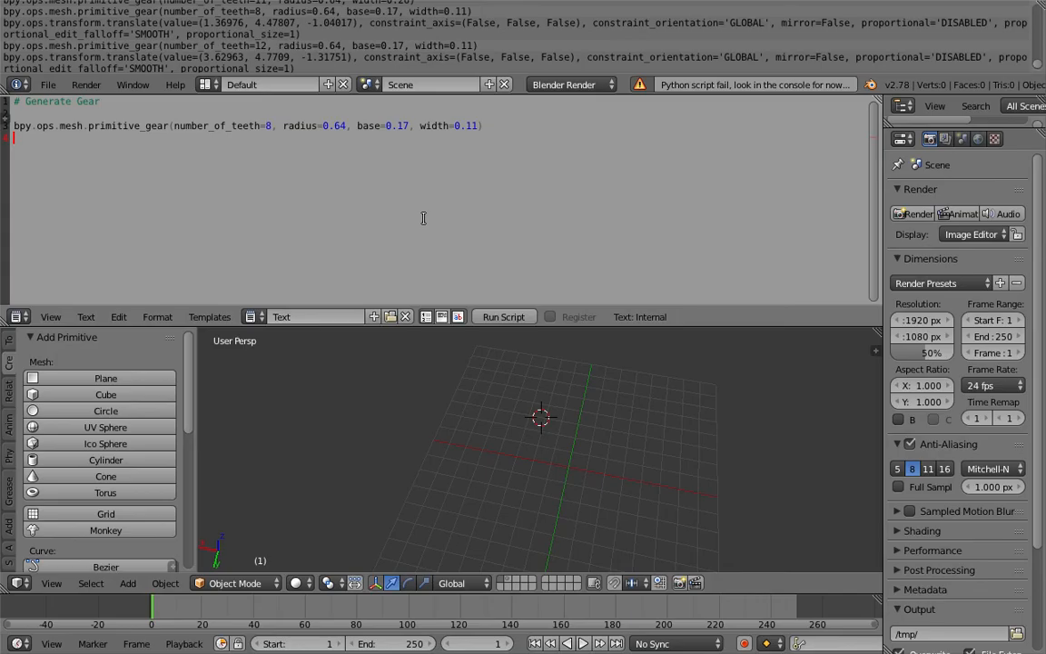
{"action": "key", "text": "ctrl+Left"}
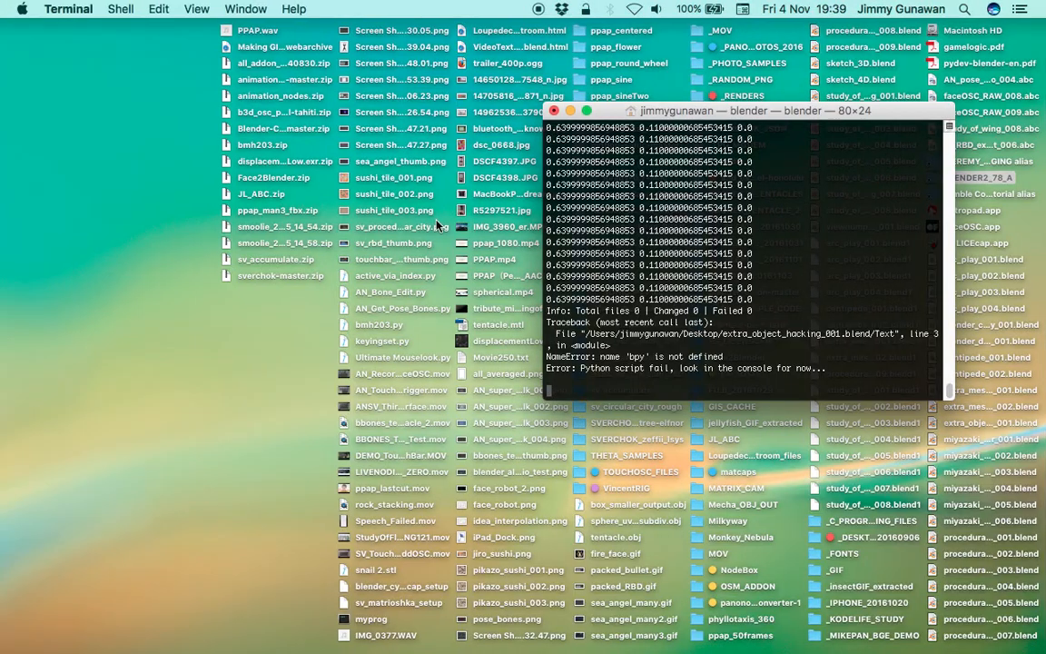
{"action": "left_click_drag", "start_coordinate": [600, 356], "coordinate": [711, 356]}
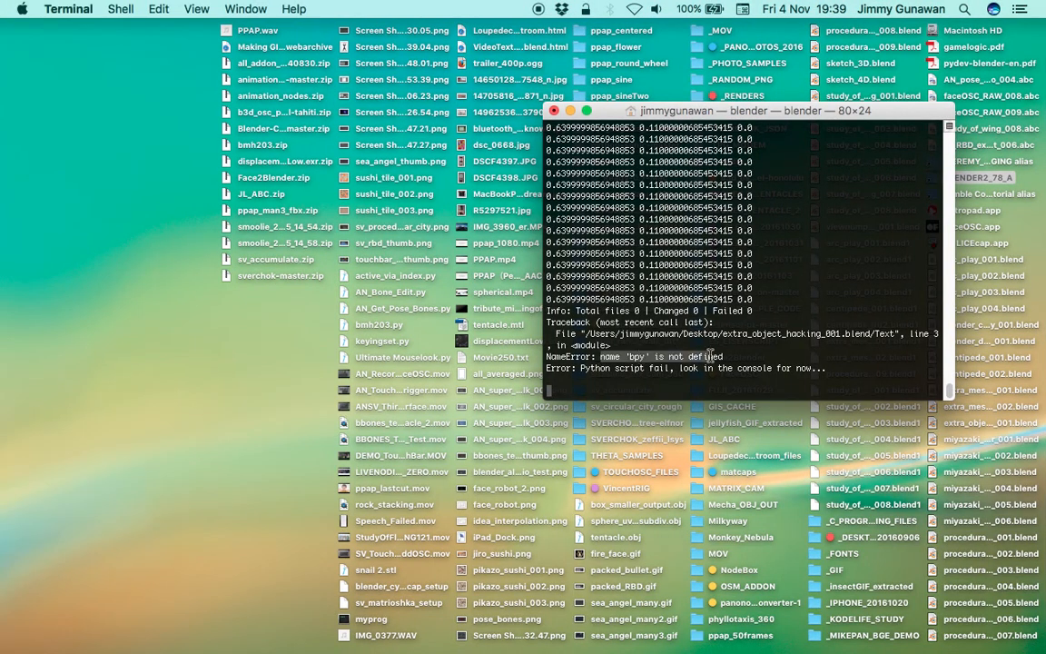
Return to Blender, add "import bpy" below the comment, and run the script to generate a gear at a new 3D cursor location.
{"action": "key", "text": "ctrl+Right"}
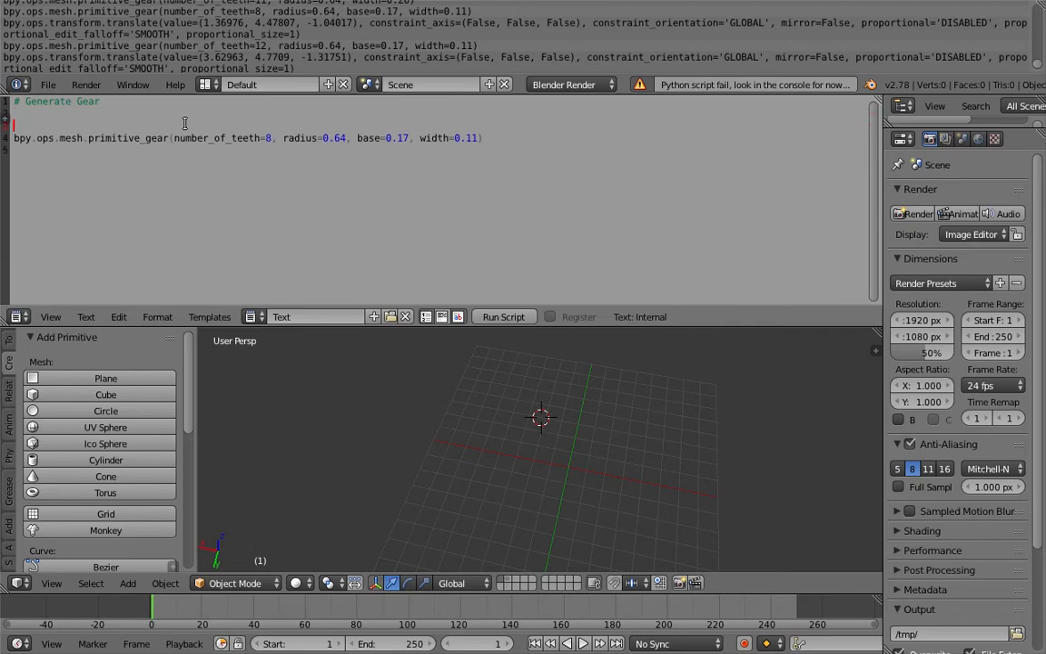
{"action": "type", "text": "import bpy"}
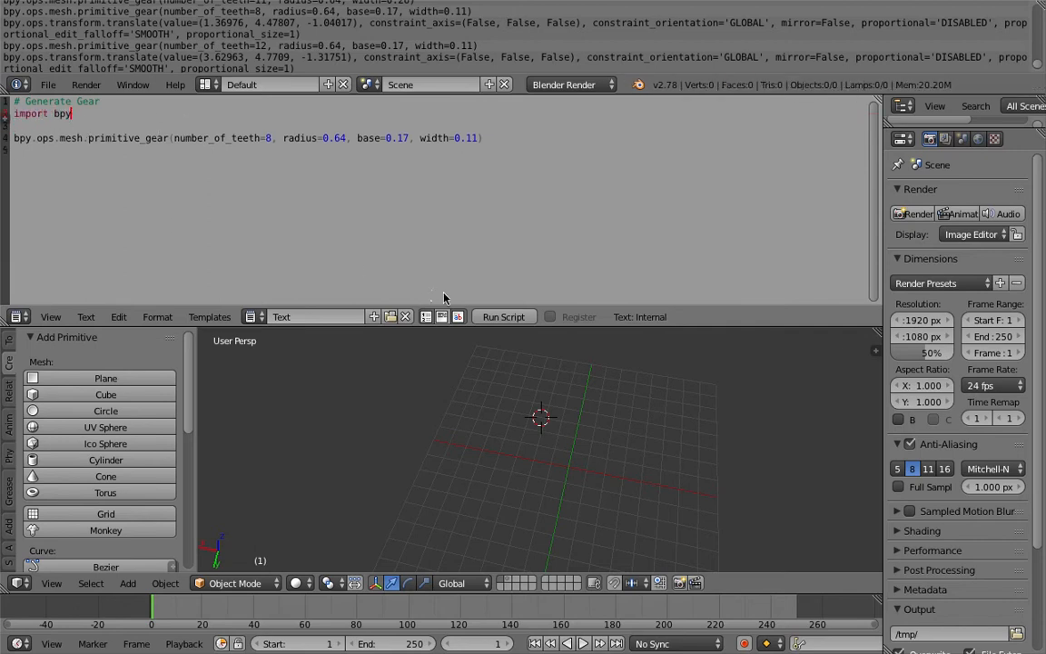
{"action": "middle_click_drag", "start_coordinate": [532, 376], "coordinate": [618, 437]}
{"action": "left_click", "coordinate": [517, 450]}
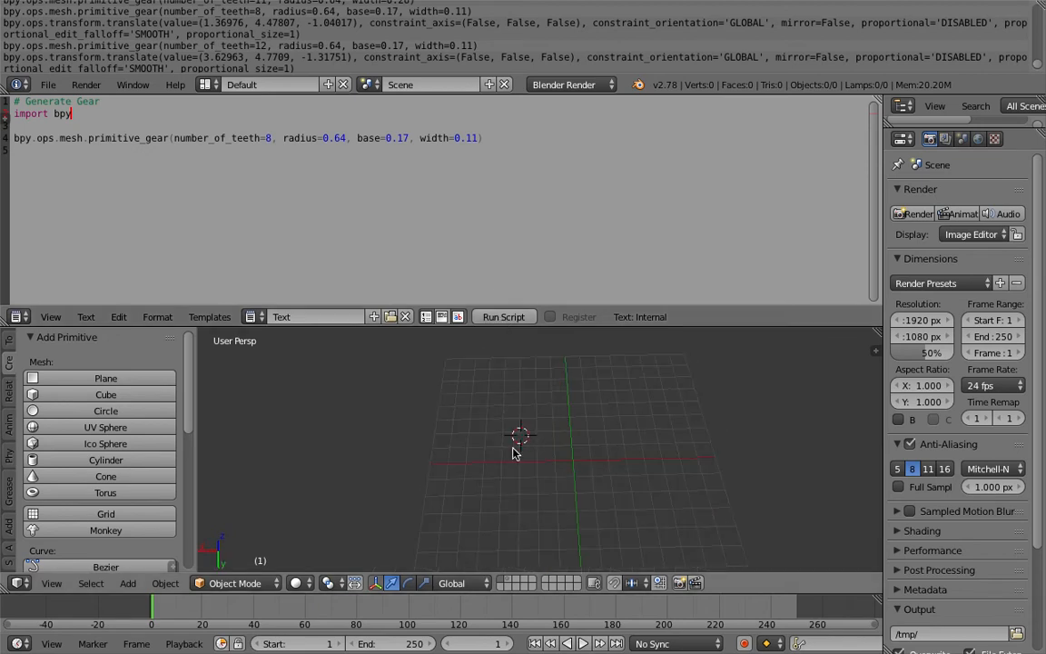
{"action": "left_click", "coordinate": [501, 316]}
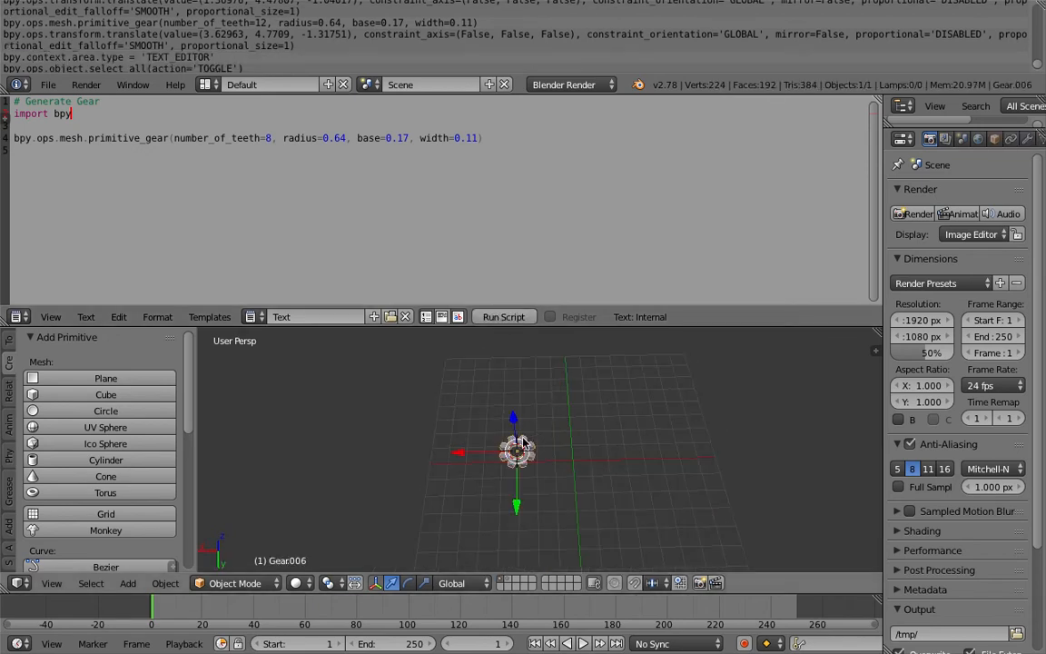
{"action": "scroll", "coordinate": [516, 454], "scroll_direction": "up", "scroll_amount": 5}
{"action": "scroll", "coordinate": [516, 454], "scroll_direction": "up", "scroll_amount": 3}
{"action": "middle_click_drag", "start_coordinate": [516, 453], "coordinate": [440, 436]}
{"action": "scroll", "coordinate": [426, 449], "scroll_direction": "down", "scroll_amount": 3}
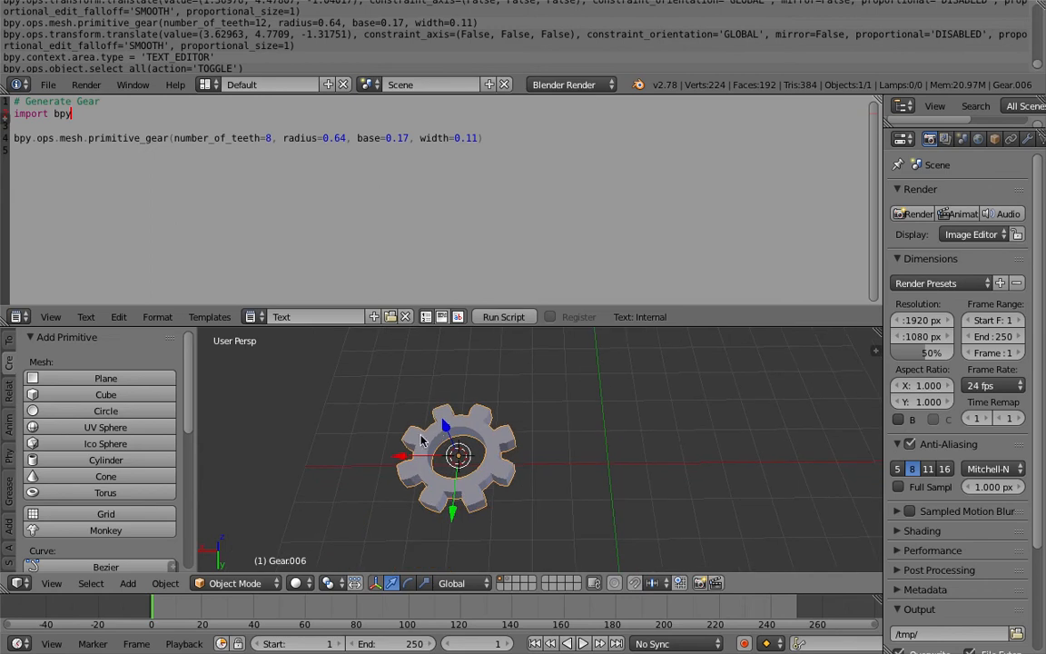
Place the 3D cursor away from the first gear, set number_of_teeth to 12, and run the script to add a second gear.
{"action": "left_click", "coordinate": [667, 409]}
{"action": "middle_click_drag", "start_coordinate": [650, 409], "coordinate": [624, 409], "text": "shift"}
{"action": "left_click", "coordinate": [612, 393]}
{"action": "left_click", "coordinate": [720, 443]}
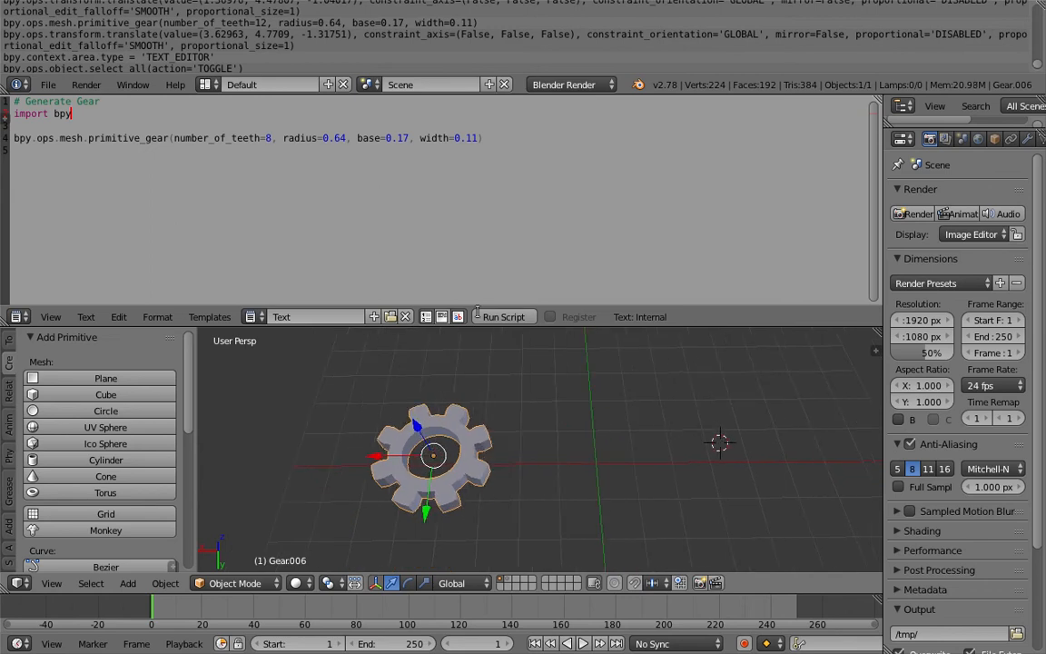
{"action": "left_click", "coordinate": [277, 138]}
{"action": "key", "text": "BackSpace"}
{"action": "type", "text": "12"}
{"action": "left_click", "coordinate": [505, 317]}
{"action": "middle_click_drag", "start_coordinate": [696, 431], "coordinate": [637, 444], "text": "shift"}
{"action": "scroll", "coordinate": [636, 424], "scroll_direction": "down", "scroll_amount": 1}
Duplicate the 12-tooth gear command line three times in the script.
{"action": "left_click", "coordinate": [351, 158]}
{"action": "left_click_drag", "start_coordinate": [499, 139], "coordinate": [6, 141]}
{"action": "left_click", "coordinate": [496, 136]}
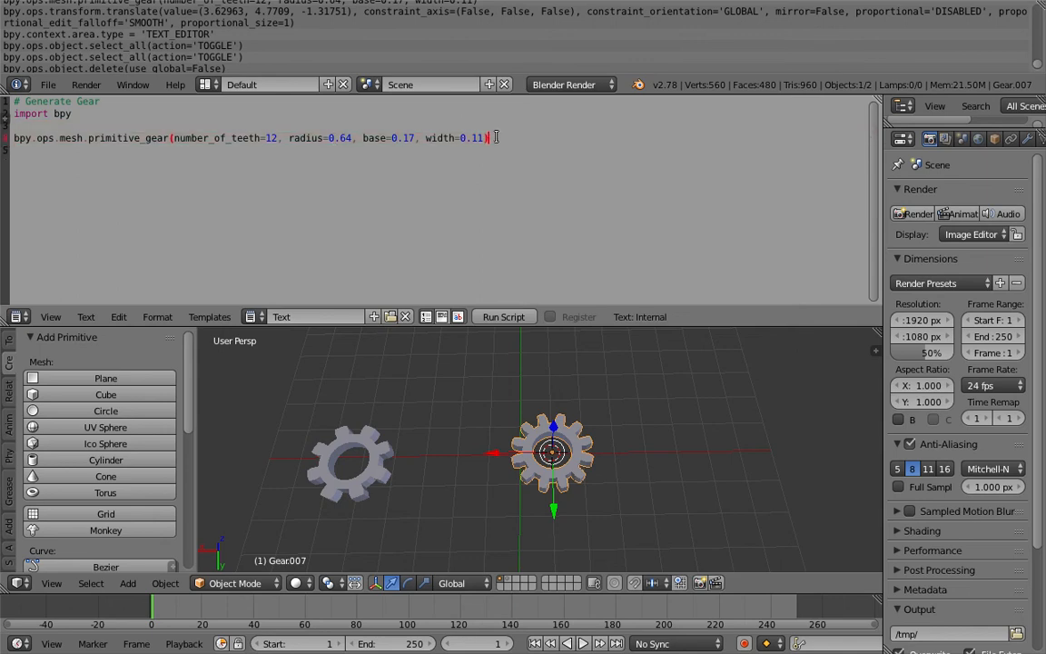
{"action": "key", "text": "ctrl+d"}
{"action": "key", "text": "ctrl+d"}
{"action": "key", "text": "ctrl+d"}
Set number_of_teeth to 7, 15 and 8 in the three duplicated gear commands, in that order.
{"action": "double_click", "coordinate": [271, 150]}
{"action": "type", "text": "7"}
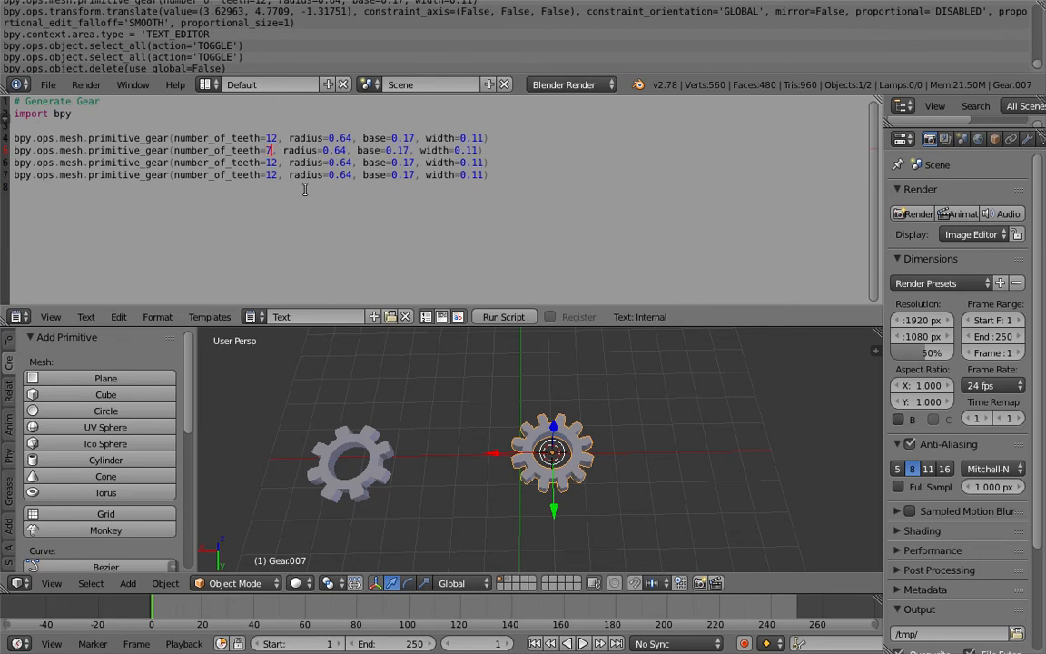
{"action": "key", "text": "BackSpace"}
{"action": "type", "text": "5"}
{"action": "key", "text": "Down"}
{"action": "key", "text": "BackSpace"}
{"action": "key", "text": "BackSpace"}
{"action": "type", "text": "8"}
{"action": "key", "text": "Down"}
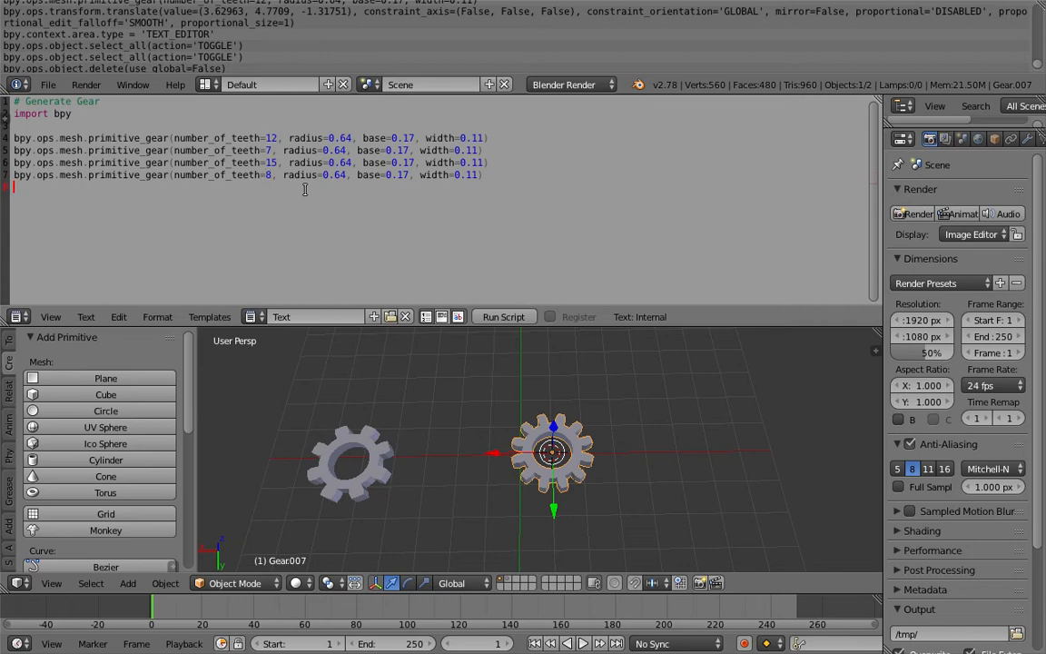
Place the 3D cursor in empty space beside the two gears and run the script with all four gear commands.
{"action": "middle_click_drag", "start_coordinate": [645, 424], "coordinate": [624, 407]}
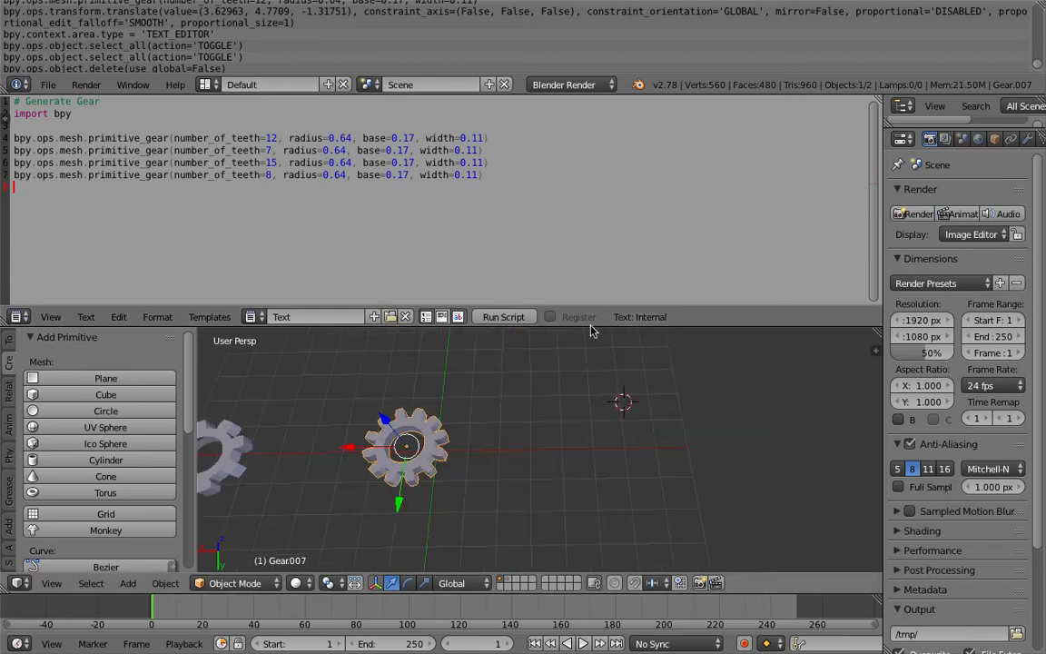
{"action": "left_click", "coordinate": [516, 318]}
{"action": "left_click_drag", "start_coordinate": [111, 148], "coordinate": [175, 217]}
{"action": "left_click", "coordinate": [416, 173]}
{"action": "left_click_drag", "start_coordinate": [484, 172], "coordinate": [9, 128]}
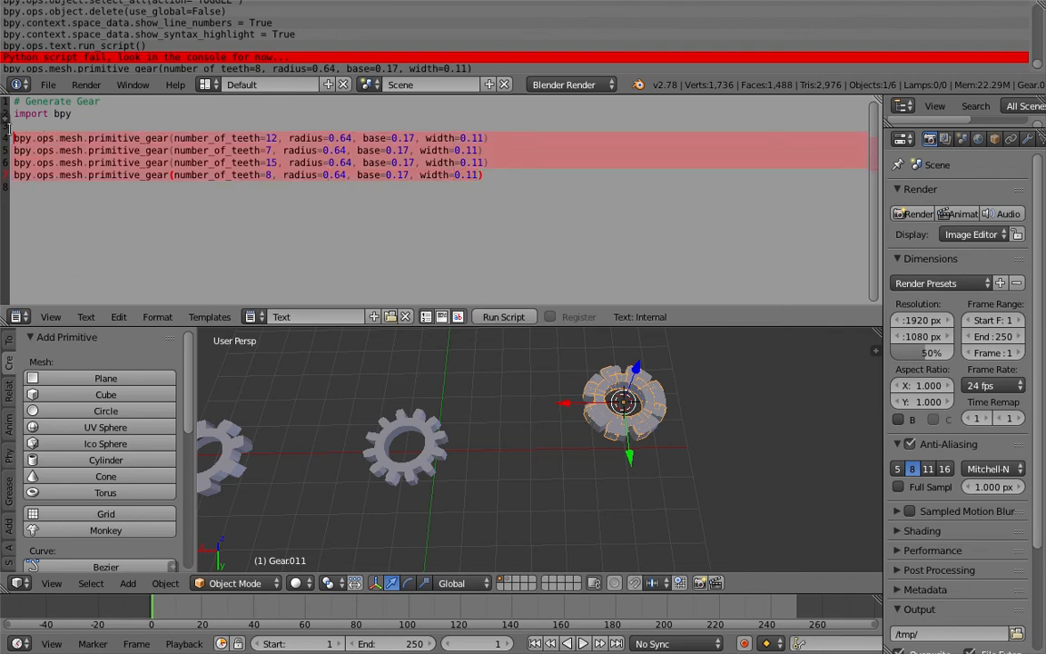
Move the stacked gears apart in the viewport so that all four stand separately.
{"action": "middle_click_drag", "start_coordinate": [558, 364], "coordinate": [620, 413]}
{"action": "right_click_drag", "start_coordinate": [622, 417], "coordinate": [530, 393]}
{"action": "right_click_drag", "start_coordinate": [626, 412], "coordinate": [545, 496]}
{"action": "right_click_drag", "start_coordinate": [612, 447], "coordinate": [643, 519]}
{"action": "right_click", "coordinate": [579, 465]}
{"action": "right_click_drag", "start_coordinate": [583, 468], "coordinate": [579, 509]}
{"action": "middle_click_drag", "start_coordinate": [611, 436], "coordinate": [631, 453]}
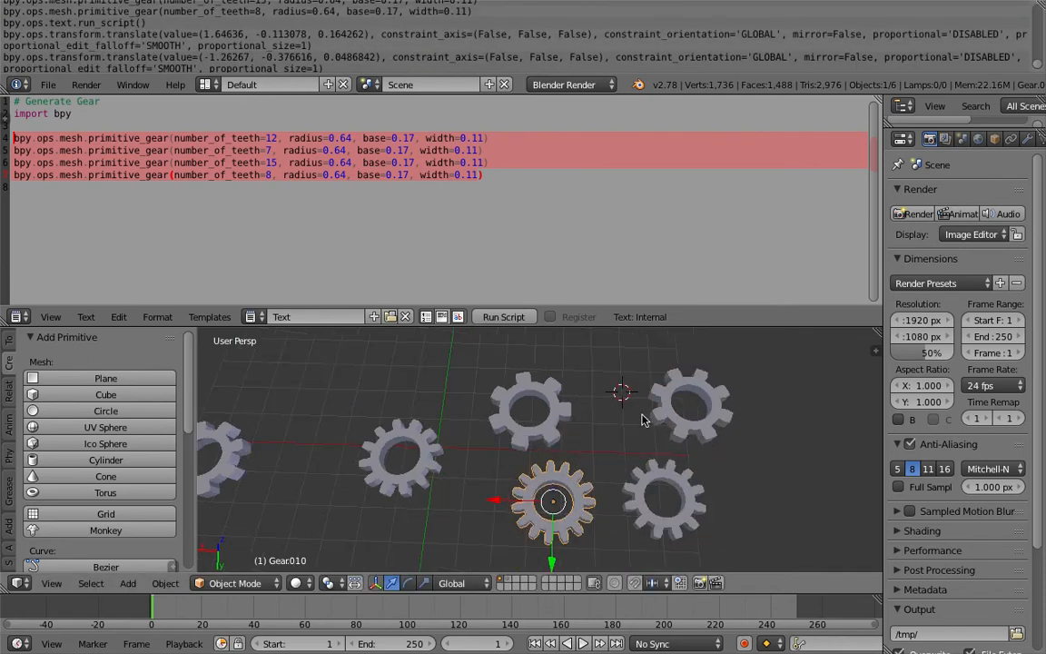
Examine the four gear commands in the script and compare them with the generated gears in the viewport.
{"action": "left_click", "coordinate": [406, 188]}
{"action": "left_click_drag", "start_coordinate": [482, 175], "coordinate": [6, 128]}
{"action": "left_click", "coordinate": [134, 128]}
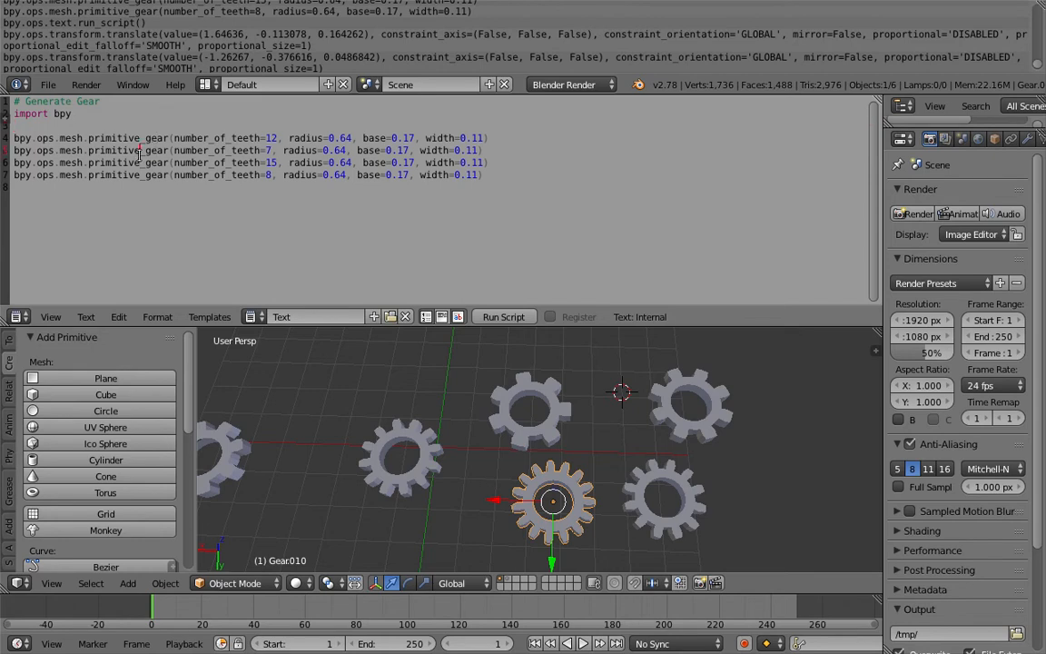
{"action": "left_click", "coordinate": [18, 139]}
{"action": "left_click_drag", "start_coordinate": [17, 138], "coordinate": [499, 138]}
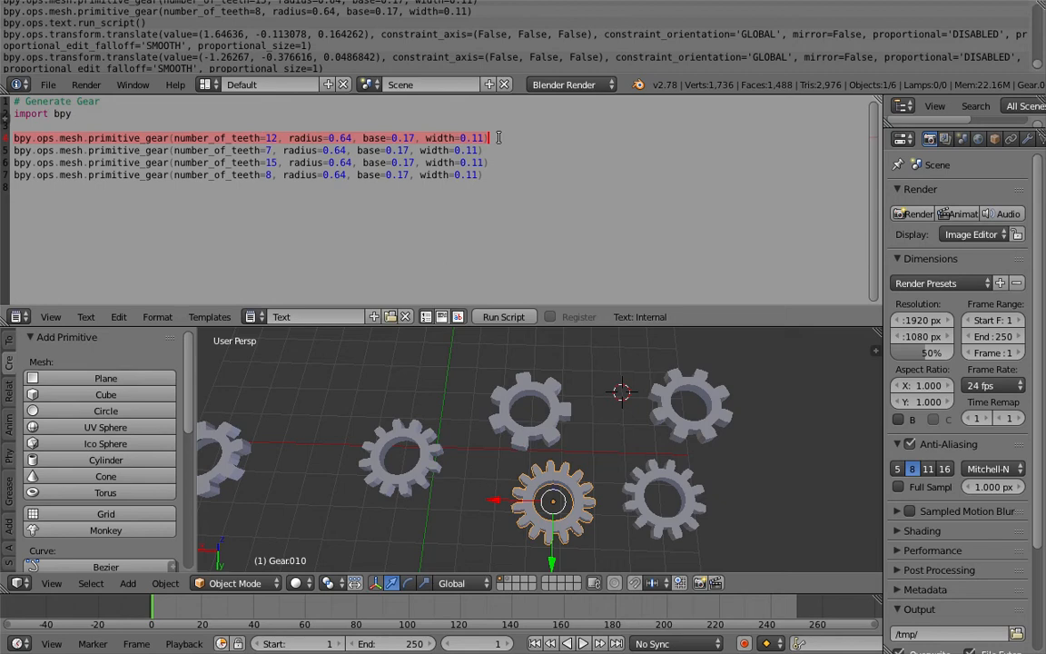
{"action": "middle_click_drag", "start_coordinate": [581, 436], "coordinate": [602, 407]}
{"action": "left_click", "coordinate": [381, 175]}
{"action": "left_click_drag", "start_coordinate": [487, 176], "coordinate": [169, 175]}
{"action": "left_click", "coordinate": [169, 174]}
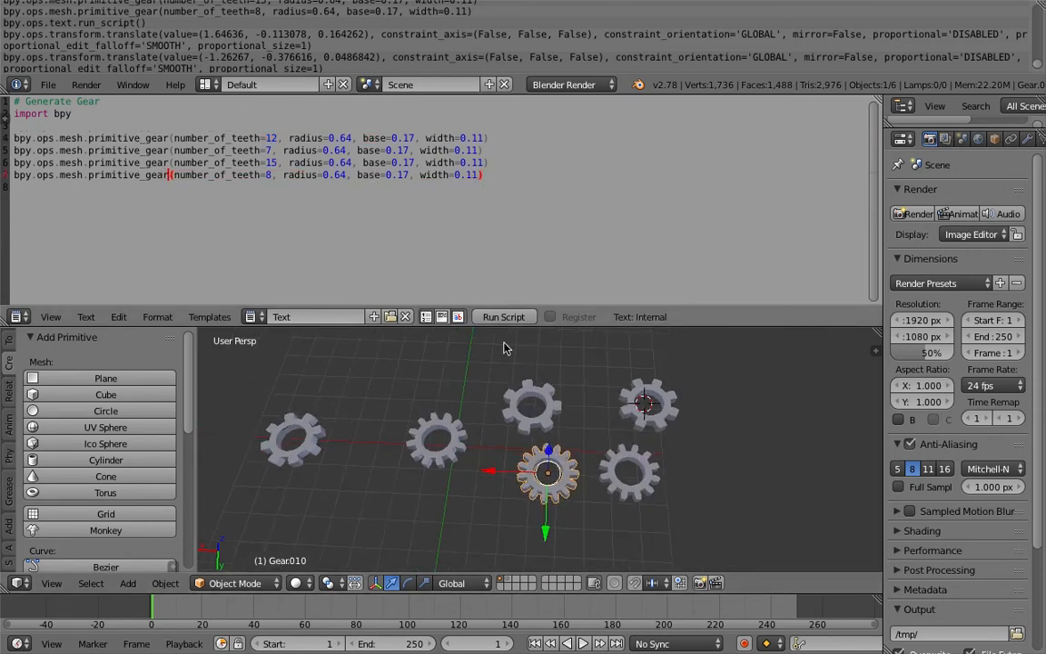
{"action": "right_click", "coordinate": [531, 404]}
{"action": "right_click", "coordinate": [646, 404]}
{"action": "middle_click_drag", "start_coordinate": [647, 404], "coordinate": [596, 428]}
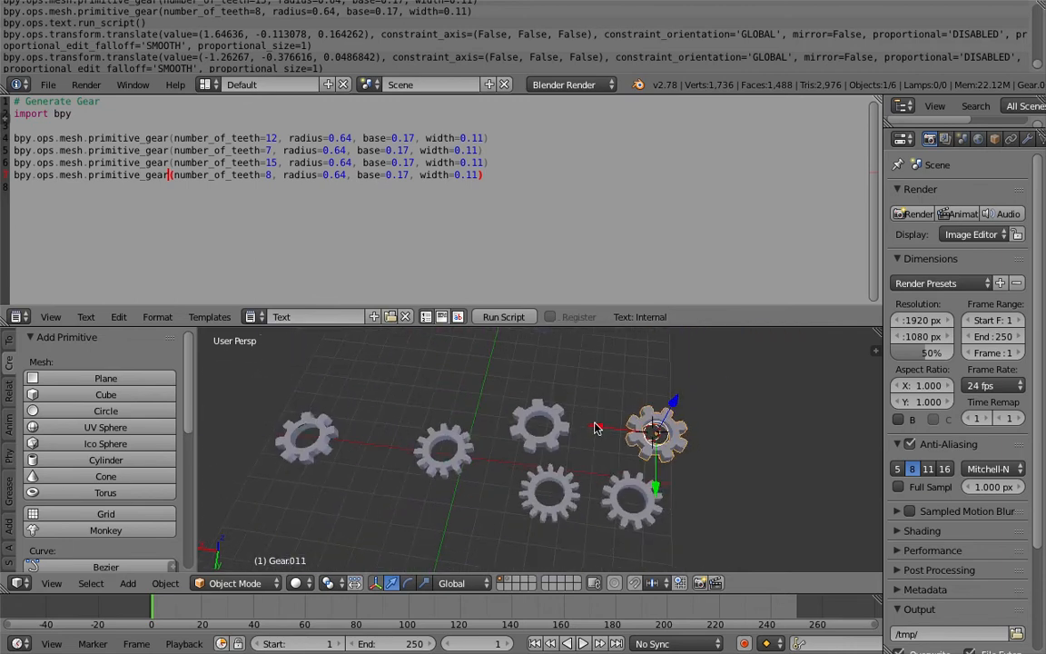
Delete the three extra gear commands, keeping the 12-tooth one, and add the comment "# LOOP" above it.
{"action": "left_click", "coordinate": [470, 125]}
{"action": "left_click_drag", "start_coordinate": [502, 135], "coordinate": [516, 208]}
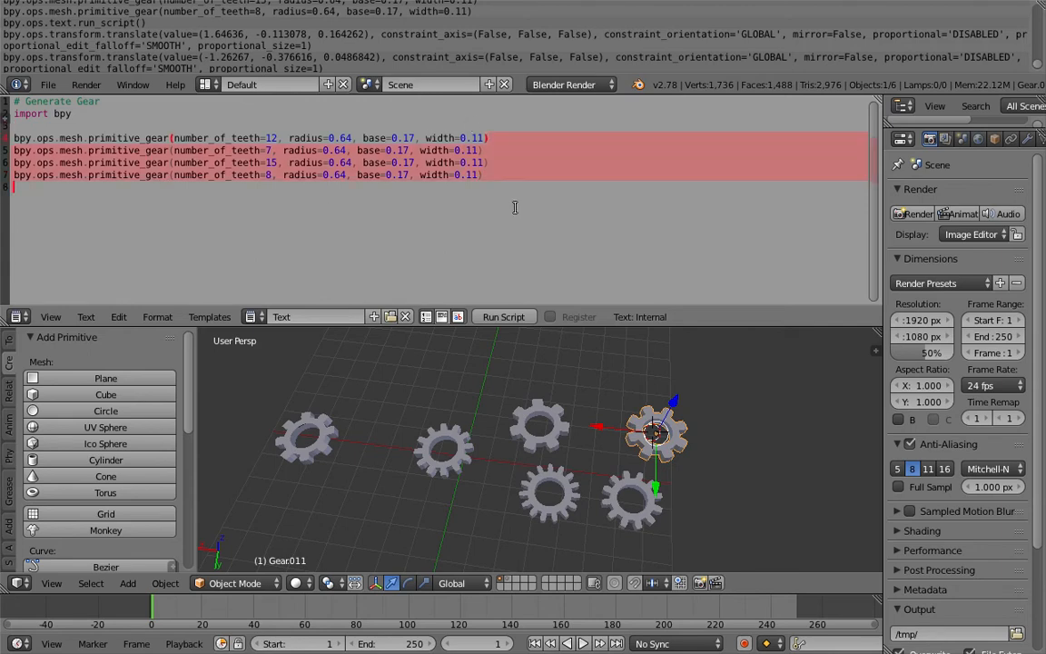
{"action": "key", "text": "BackSpace"}
{"action": "key", "text": "Return"}
{"action": "key", "text": "Return"}
{"action": "key", "text": "Return"}
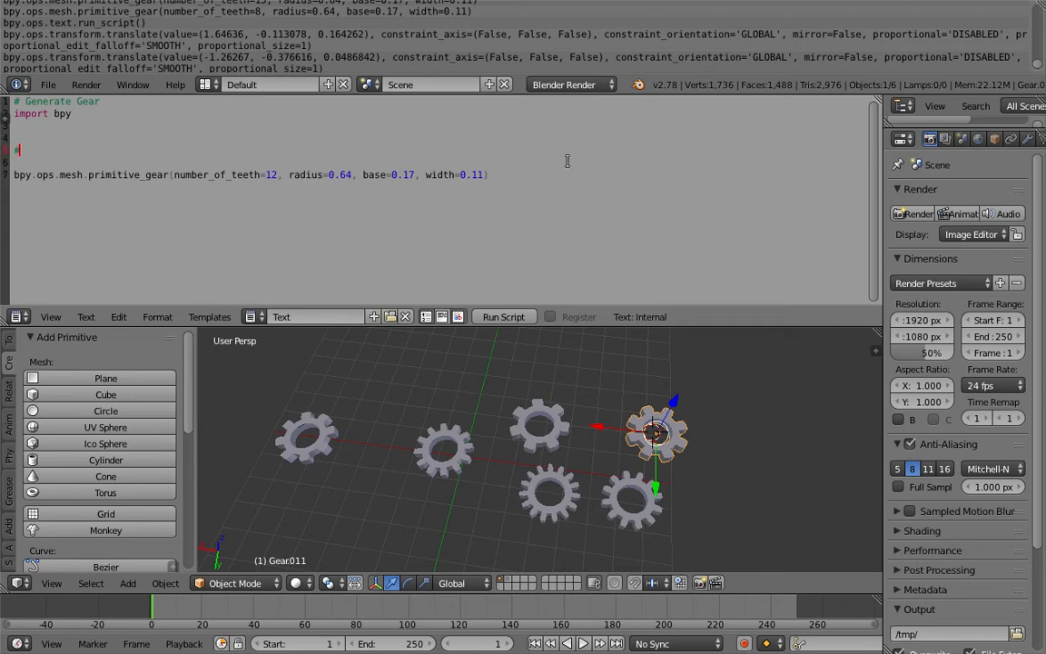
{"action": "type", "text": "# Loop"}
{"action": "key", "text": "Return"}
{"action": "key", "text": "Return"}
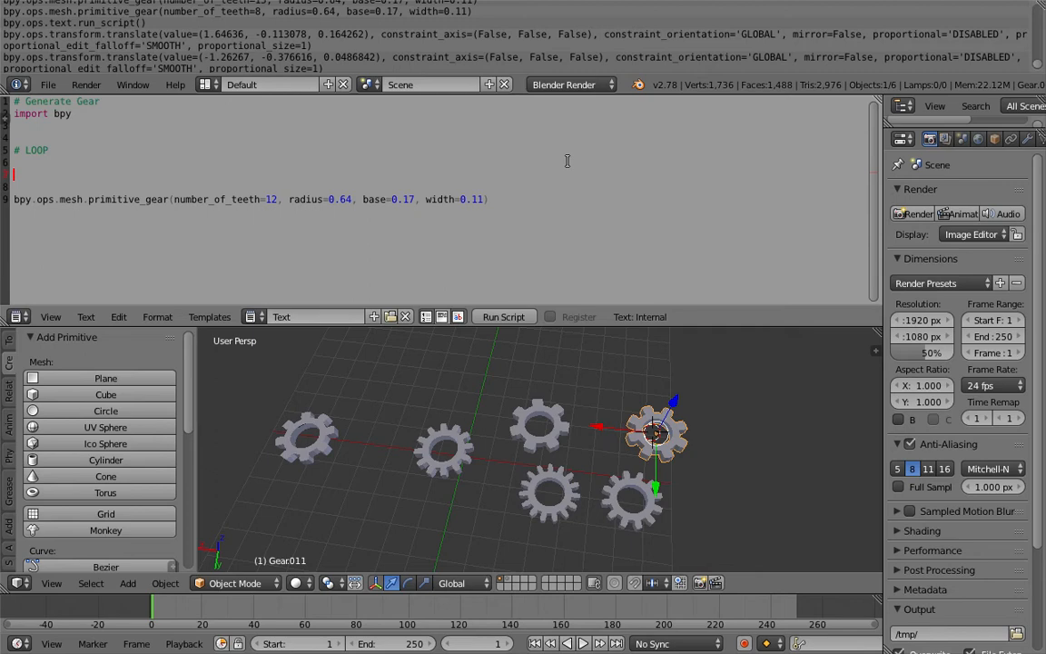
Add the line "for i in range(6,12):" below the LOOP comment and indent the gear command directly beneath it.
{"action": "type", "text": "for i in range(10"}
{"action": "type", "text": ":"}
{"action": "key", "text": "Return"}
{"action": "key", "text": "Down"}
{"action": "key", "text": "Down"}
{"action": "key", "text": "BackSpace"}
{"action": "key", "text": "BackSpace"}
{"action": "key", "text": "Tab"}
{"action": "key", "text": "BackSpace"}
{"action": "key", "text": "BackSpace"}
{"action": "key", "text": "BackSpace"}
{"action": "key", "text": "BackSpace"}
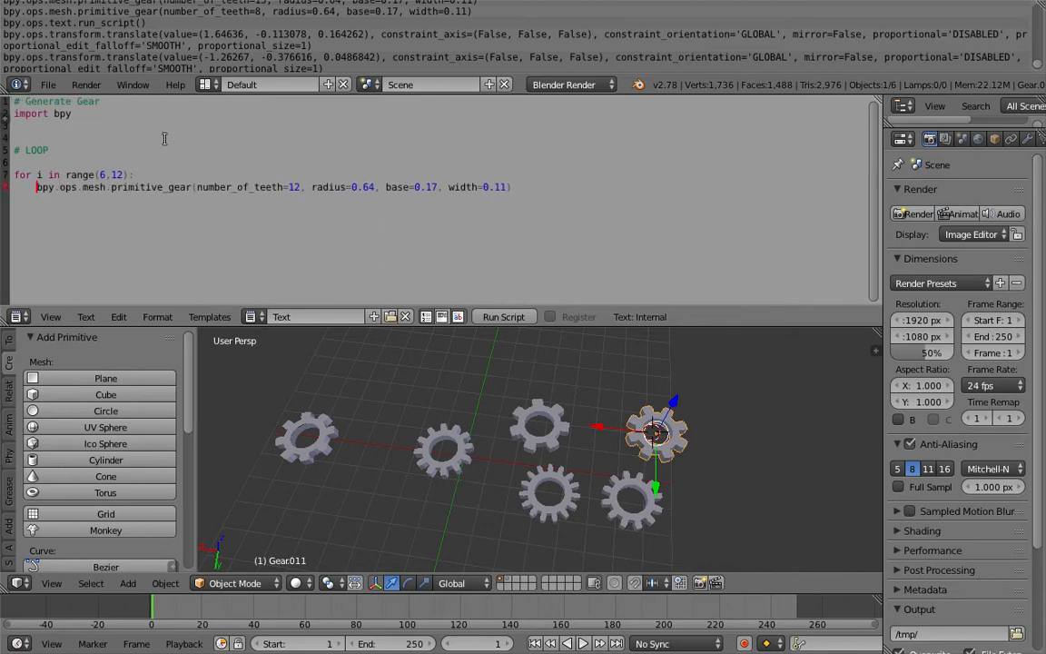
Replace the number_of_teeth value with the loop variable i and add blank lines after the gear command.
{"action": "left_click", "coordinate": [35, 172]}
{"action": "left_click", "coordinate": [44, 173]}
{"action": "left_click", "coordinate": [300, 187]}
{"action": "key", "text": "BackSpace"}
{"action": "key", "text": "BackSpace"}
{"action": "type", "text": "i"}
{"action": "left_click", "coordinate": [381, 187]}
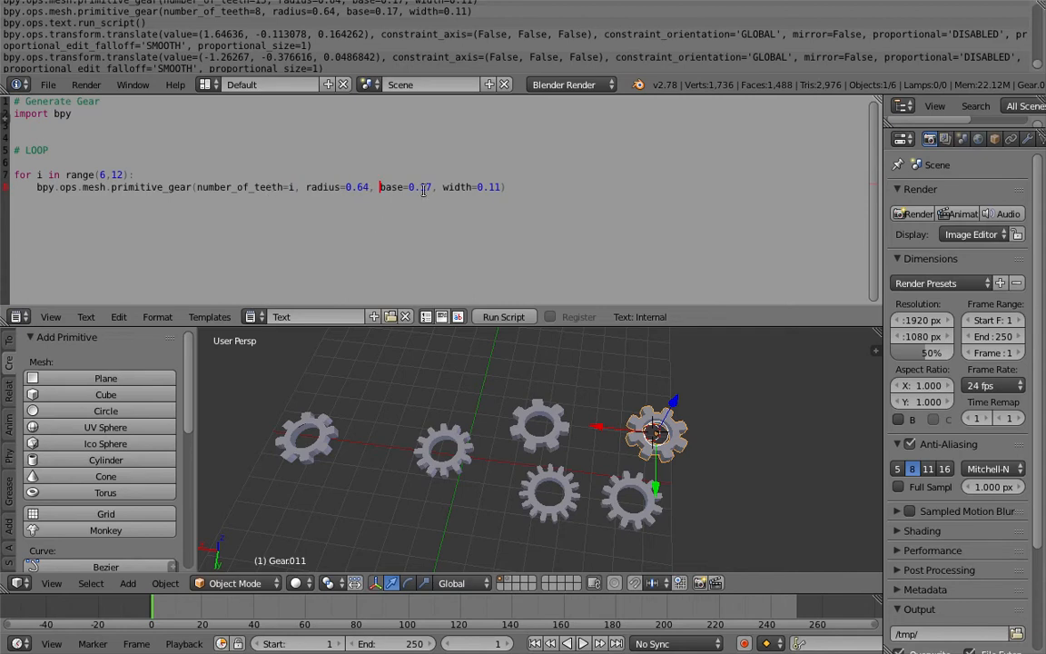
{"action": "left_click", "coordinate": [523, 188]}
{"action": "key", "text": "Return"}
{"action": "key", "text": "Return"}
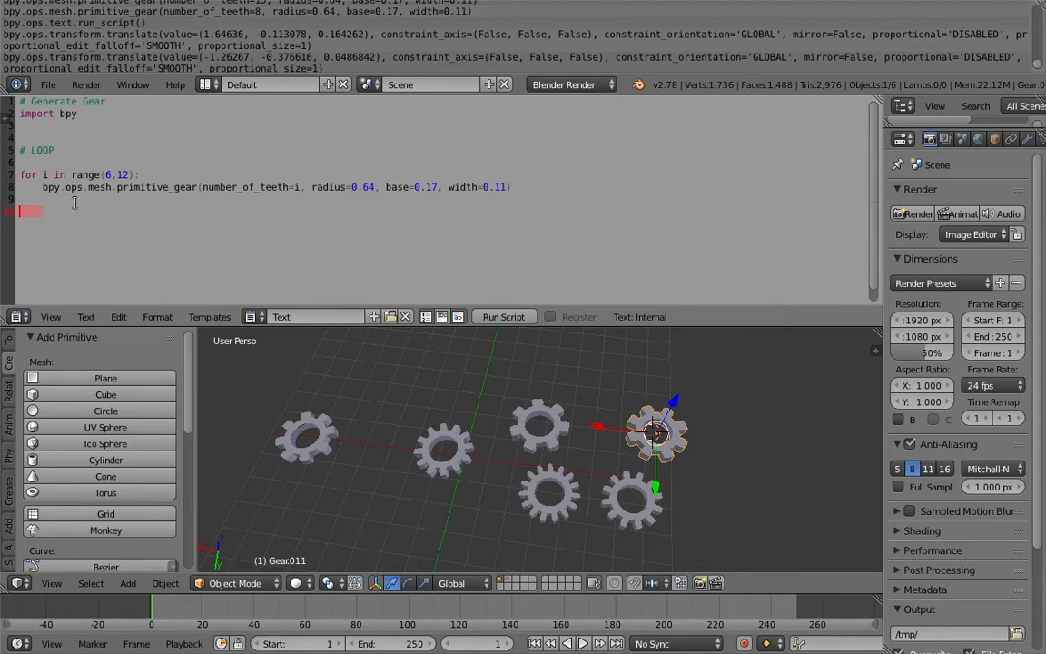
{"action": "left_click", "coordinate": [50, 199]}
Place the 3D cursor in an empty area of the grid and run the loop script to generate the gears.
{"action": "middle_click_drag", "start_coordinate": [636, 445], "coordinate": [590, 431]}
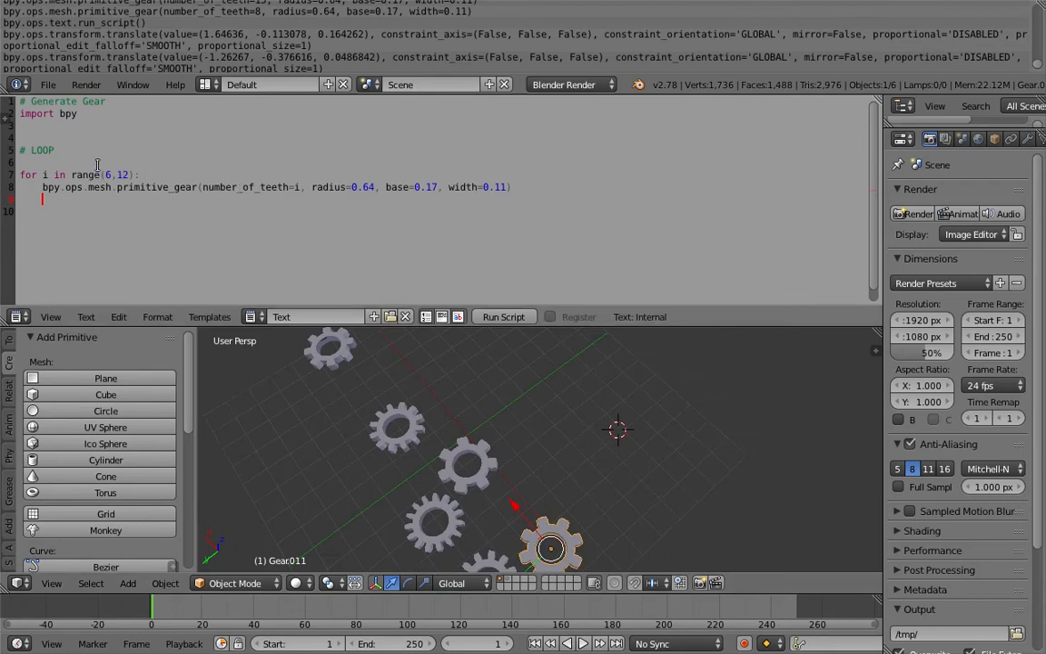
{"action": "left_click", "coordinate": [105, 174]}
{"action": "left_click", "coordinate": [515, 321]}
{"action": "middle_click_drag", "start_coordinate": [576, 393], "coordinate": [593, 425]}
Spread the overlapping loop-generated gears out into a row across the viewport.
{"action": "right_click", "coordinate": [571, 423]}
{"action": "right_click_drag", "start_coordinate": [571, 422], "coordinate": [523, 363]}
{"action": "right_click_drag", "start_coordinate": [537, 432], "coordinate": [704, 418]}
{"action": "right_click", "coordinate": [563, 435]}
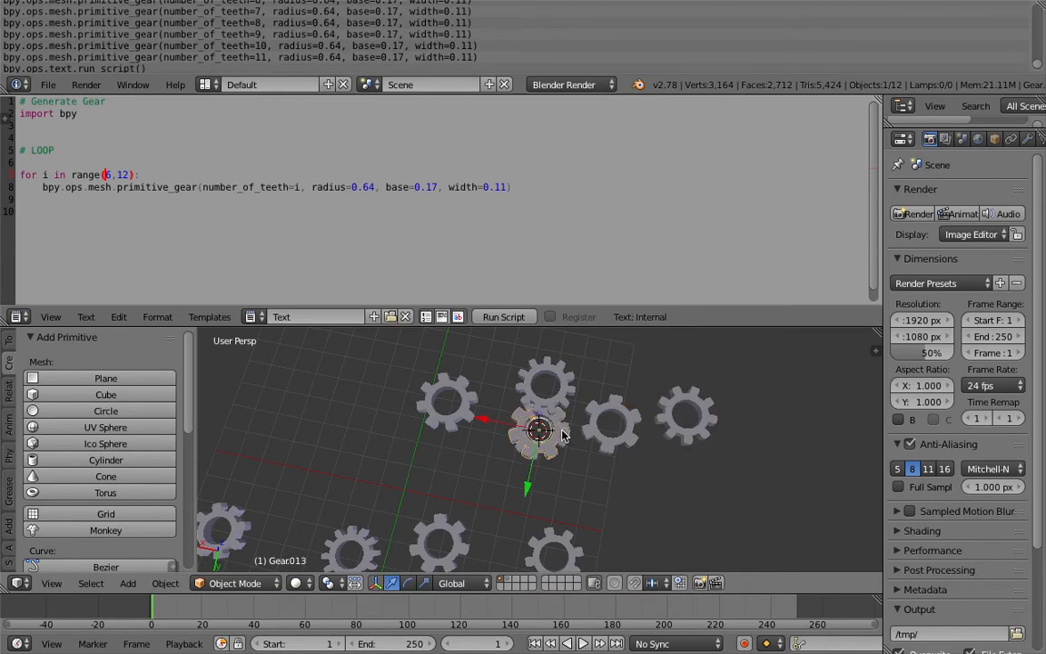
{"action": "right_click_drag", "start_coordinate": [562, 436], "coordinate": [754, 409]}
{"action": "right_click", "coordinate": [545, 434]}
{"action": "right_click_drag", "start_coordinate": [545, 434], "coordinate": [368, 396]}
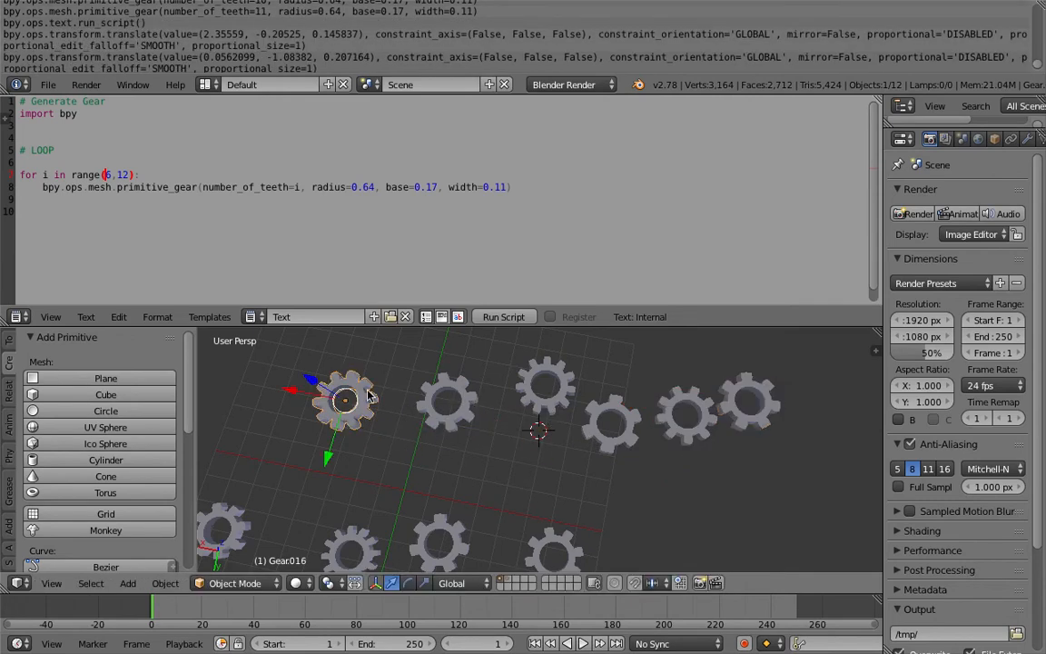
Select each loop-generated gear in turn to compare tooth counts, and review the loop lines in the script.
{"action": "right_click", "coordinate": [454, 391]}
{"action": "right_click", "coordinate": [554, 374]}
{"action": "right_click", "coordinate": [627, 413]}
{"action": "right_click", "coordinate": [704, 399]}
{"action": "right_click", "coordinate": [748, 399]}
{"action": "middle_click_drag", "start_coordinate": [589, 403], "coordinate": [596, 405]}
{"action": "scroll", "coordinate": [596, 405], "scroll_direction": "down", "scroll_amount": 3}
{"action": "scroll", "coordinate": [547, 389], "scroll_direction": "up", "scroll_amount": 3}
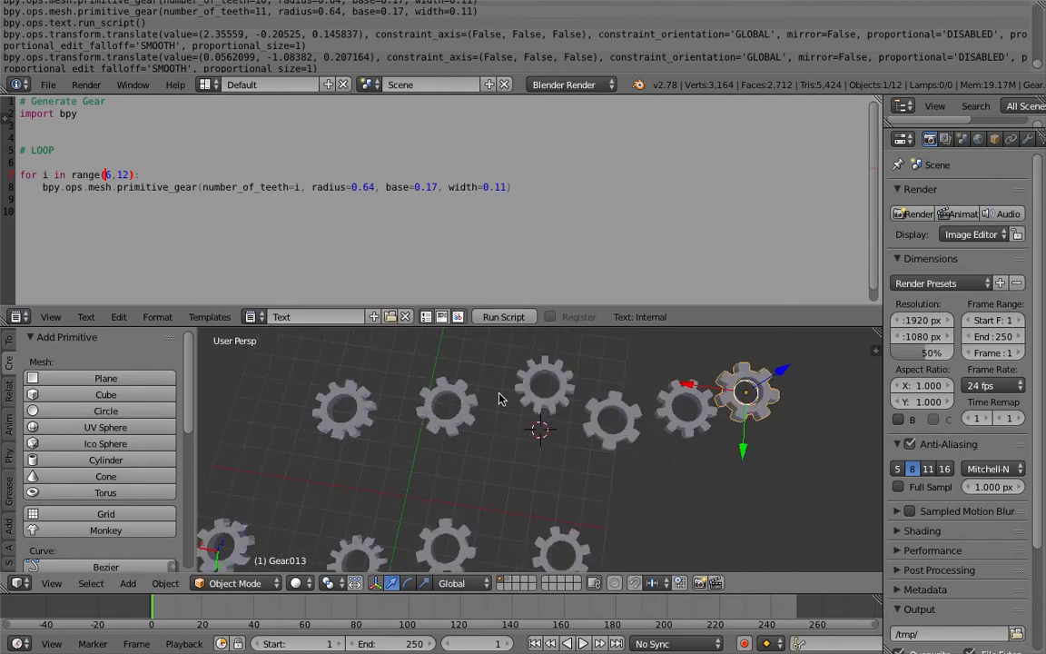
{"action": "left_click", "coordinate": [98, 190]}
{"action": "left_click", "coordinate": [181, 172]}
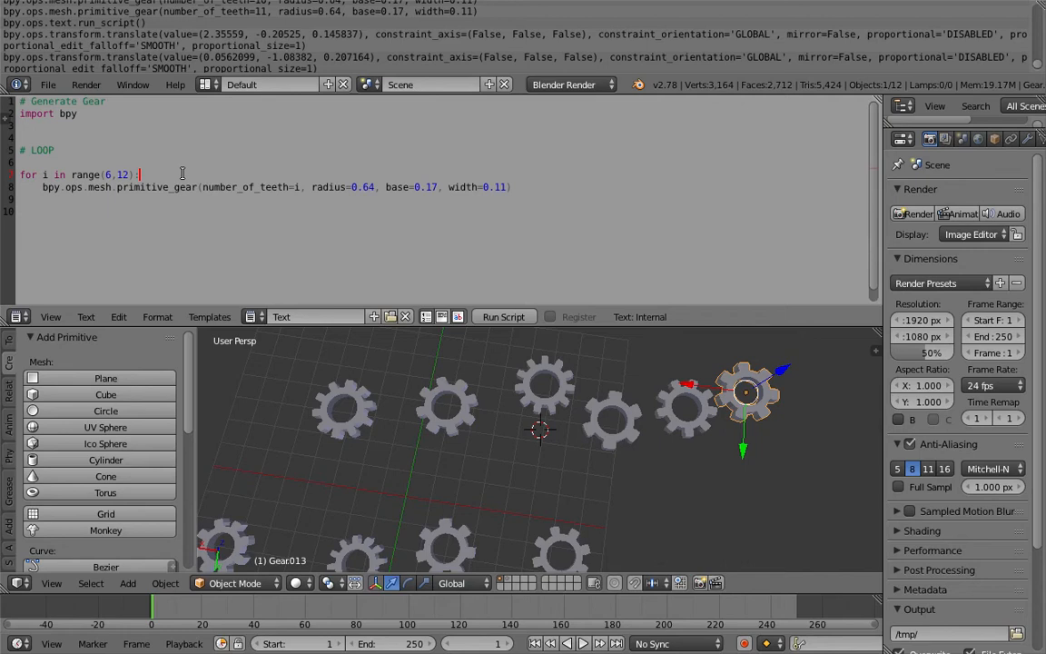
Place the 3D cursor in empty space in front of the last gear in the row.
{"action": "scroll", "coordinate": [590, 479], "scroll_direction": "down", "scroll_amount": 4}
{"action": "middle_click_drag", "start_coordinate": [626, 467], "coordinate": [699, 504]}
{"action": "scroll", "coordinate": [624, 468], "scroll_direction": "up", "scroll_amount": 3}
{"action": "left_click", "coordinate": [672, 507]}
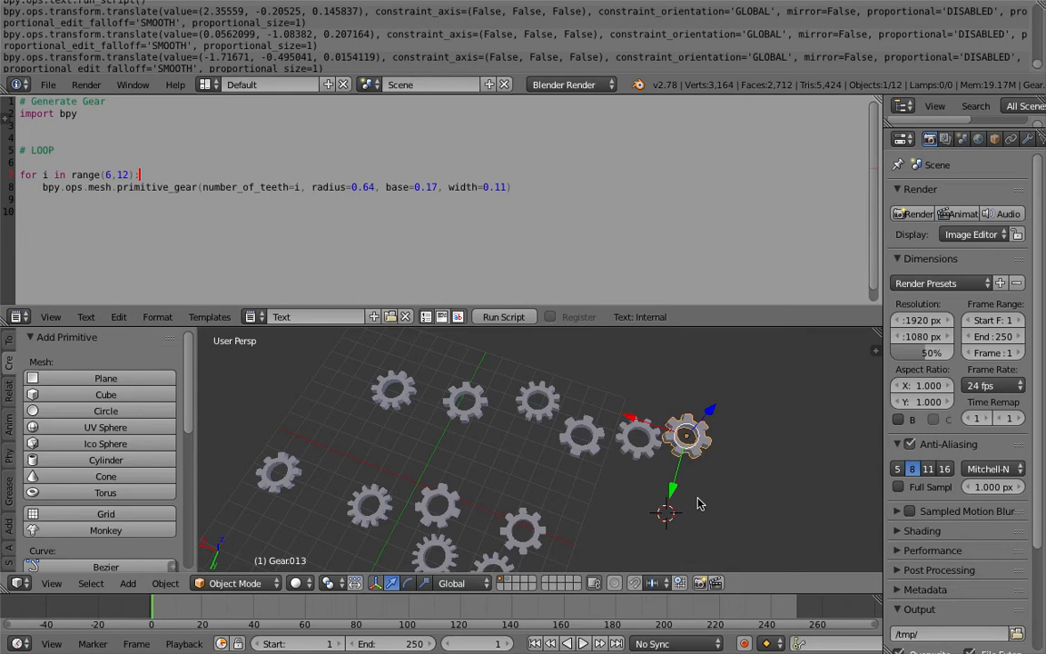
Add two more blank lines after the gear command in the loop and remove the leftover indentation.
{"action": "left_click", "coordinate": [522, 209]}
{"action": "left_click_drag", "start_coordinate": [519, 191], "coordinate": [54, 180]}
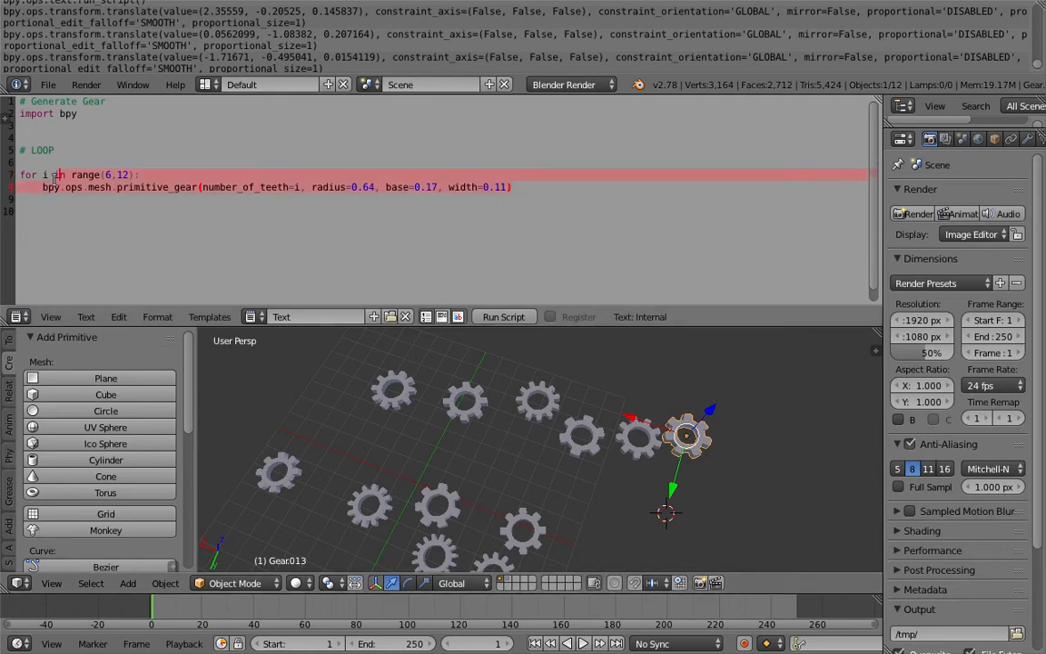
{"action": "left_click", "coordinate": [535, 192]}
{"action": "key", "text": "Return"}
{"action": "key", "text": "Return"}
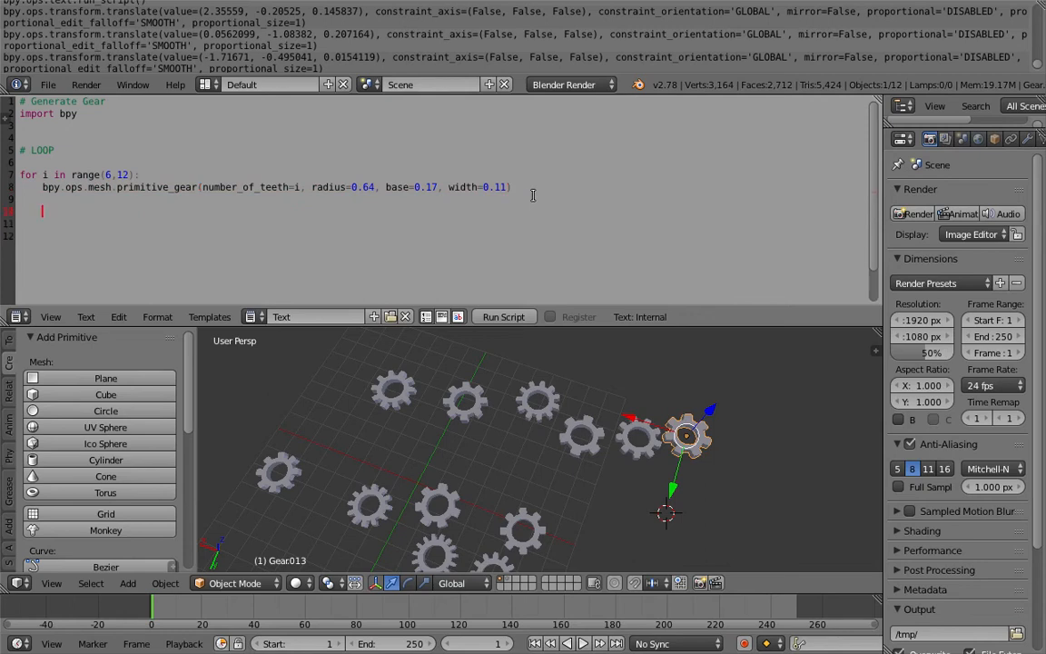
{"action": "key", "text": "shift+Home"}
{"action": "key", "text": "BackSpace"}
{"action": "left_click", "coordinate": [257, 238]}
{"action": "left_click", "coordinate": [114, 165]}
{"action": "left_click", "coordinate": [110, 174]}
{"action": "mouse_move", "coordinate": [537, 399]}
{"action": "middle_mouse_down"}
{"action": "mouse_move", "coordinate": [541, 388]}
{"action": "mouse_move", "coordinate": [534, 411]}
{"action": "middle_mouse_up"}
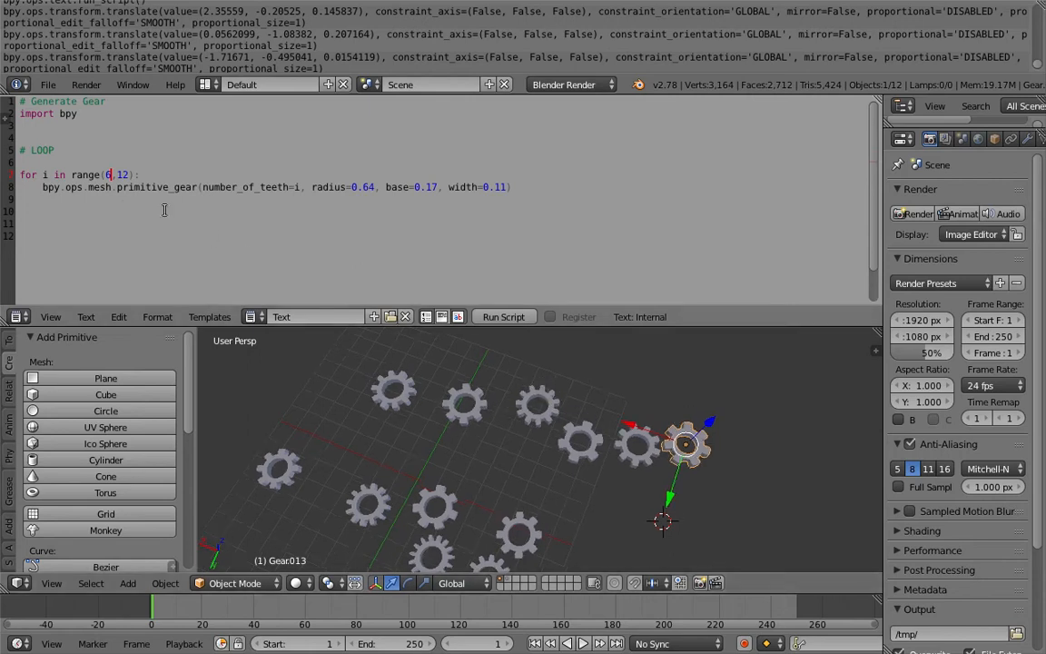
Change the loop's range to range(10) and set number_of_teeth to 12 in the gear command.
{"action": "key", "text": "shift+Right"}
{"action": "key", "text": "shift+Right"}
{"action": "key", "text": "shift+Right"}
{"action": "type", "text": "10"}
{"action": "key", "text": "End"}
{"action": "key", "text": "Down"}
{"action": "left_click", "coordinate": [301, 187]}
{"action": "key", "text": "BackSpace"}
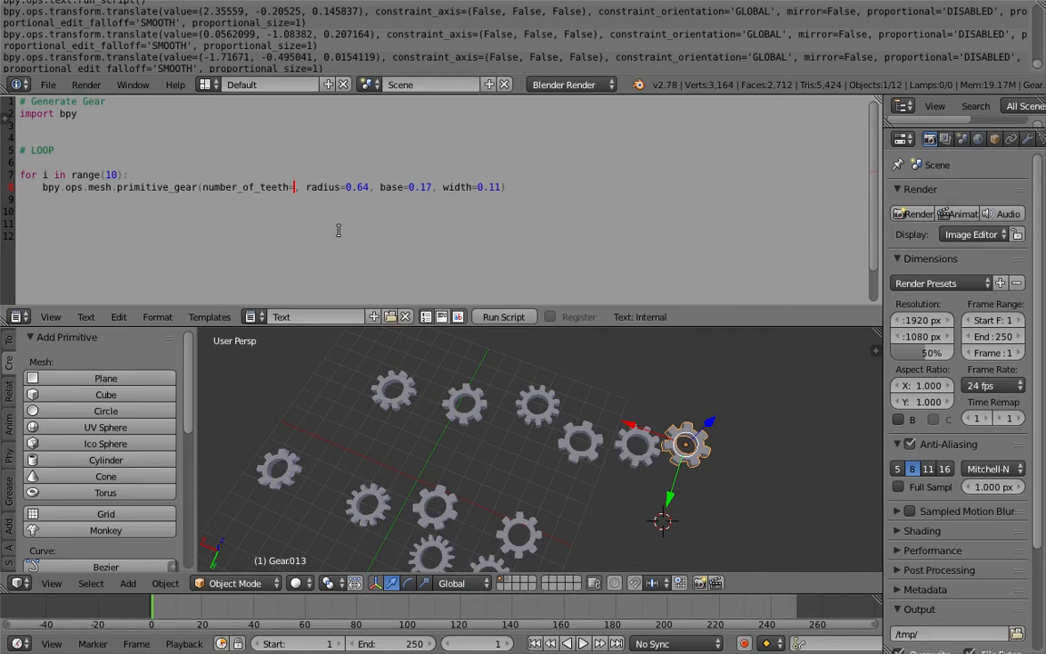
{"action": "type", "text": "12"}
{"action": "key", "text": "Down"}
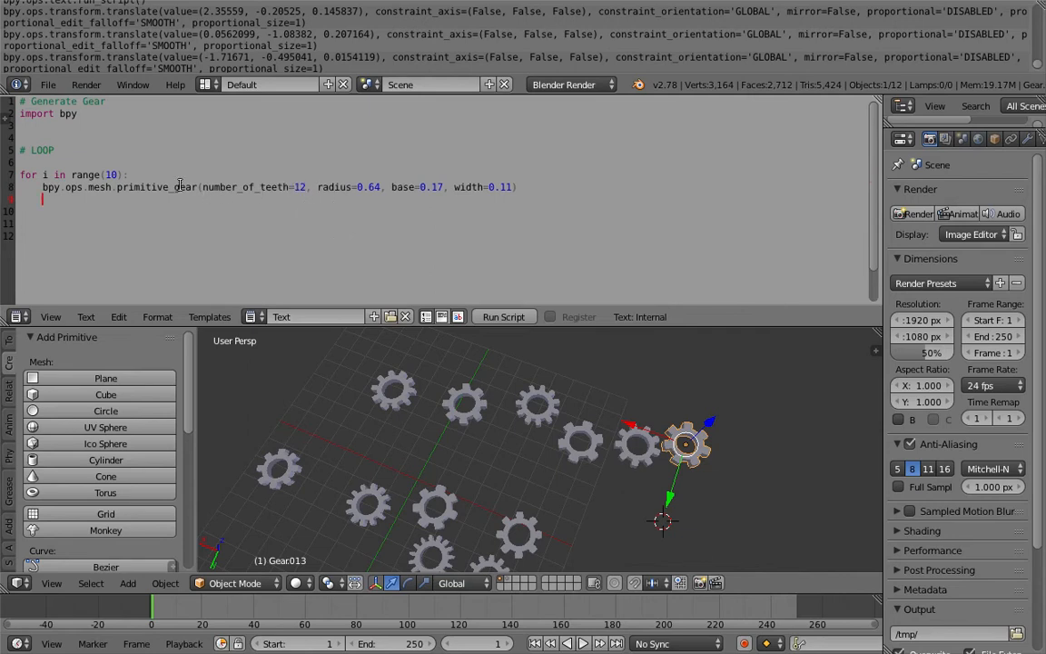
Place the 3D cursor in empty space beyond the row of gears and run the script.
{"action": "left_click_drag", "start_coordinate": [101, 174], "coordinate": [132, 176]}
{"action": "left_click", "coordinate": [132, 176]}
{"action": "left_click_drag", "start_coordinate": [19, 172], "coordinate": [357, 241]}
{"action": "left_click", "coordinate": [367, 245]}
{"action": "left_click", "coordinate": [676, 367]}
{"action": "middle_click_drag", "start_coordinate": [717, 369], "coordinate": [624, 479], "text": "shift"}
{"action": "left_click", "coordinate": [643, 390]}
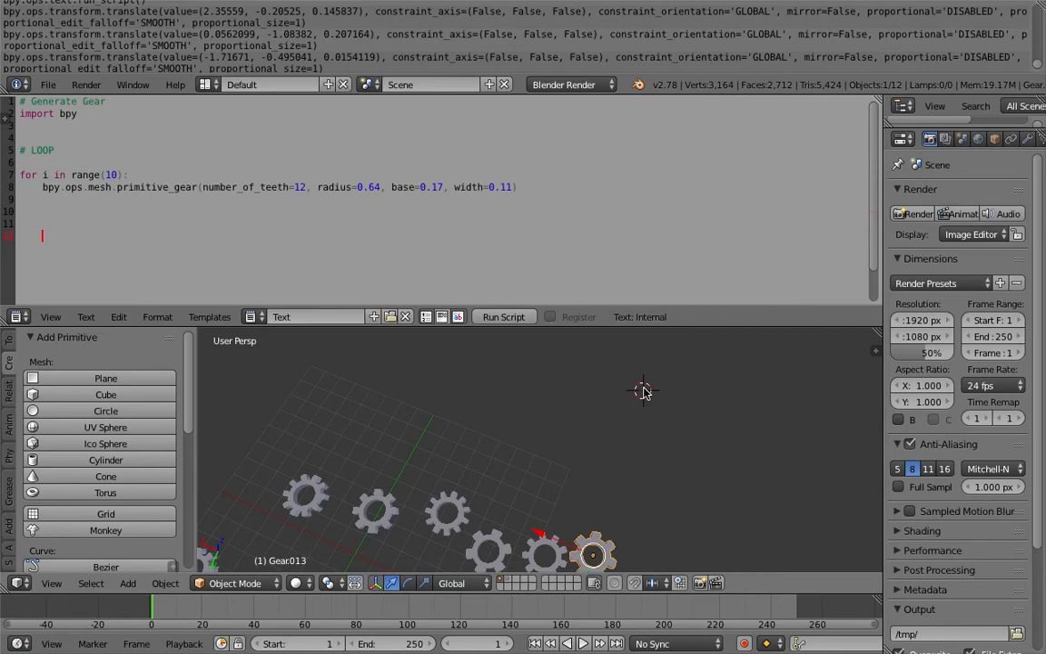
{"action": "left_click", "coordinate": [510, 313]}
Spread the newly generated 12-tooth gears apart in the viewport and clear the selection.
{"action": "right_click_drag", "start_coordinate": [643, 387], "coordinate": [661, 372]}
{"action": "middle_click_drag", "start_coordinate": [702, 417], "coordinate": [668, 431]}
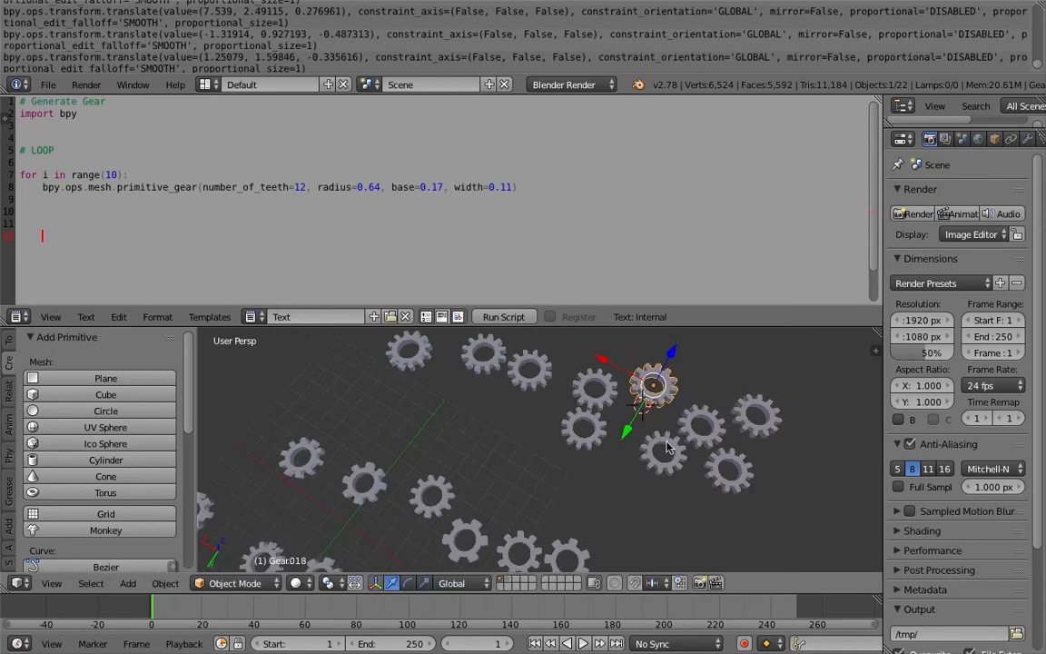
{"action": "scroll", "coordinate": [663, 445], "scroll_direction": "down", "scroll_amount": 3}
{"action": "key", "text": "a"}
{"action": "key", "text": "a"}
{"action": "key", "text": "a"}
{"action": "scroll", "coordinate": [552, 470], "scroll_direction": "up", "scroll_amount": 4}
{"action": "scroll", "coordinate": [639, 476], "scroll_direction": "down", "scroll_amount": 3}
{"action": "middle_click_drag", "start_coordinate": [549, 474], "coordinate": [594, 464]}
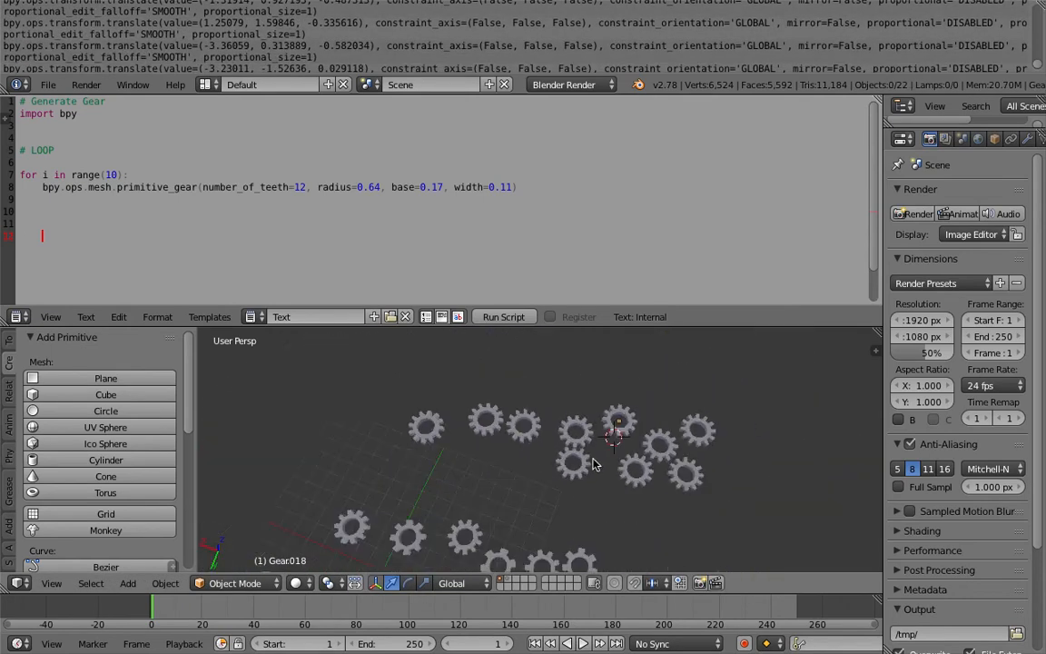
Add the comment "# RANDOM NUMBERS" below "# LOOP", followed by an extra blank line.
{"action": "left_click", "coordinate": [165, 150]}
{"action": "key", "text": "Return"}
{"action": "type", "text": "# RANDOM NUMBERS"}
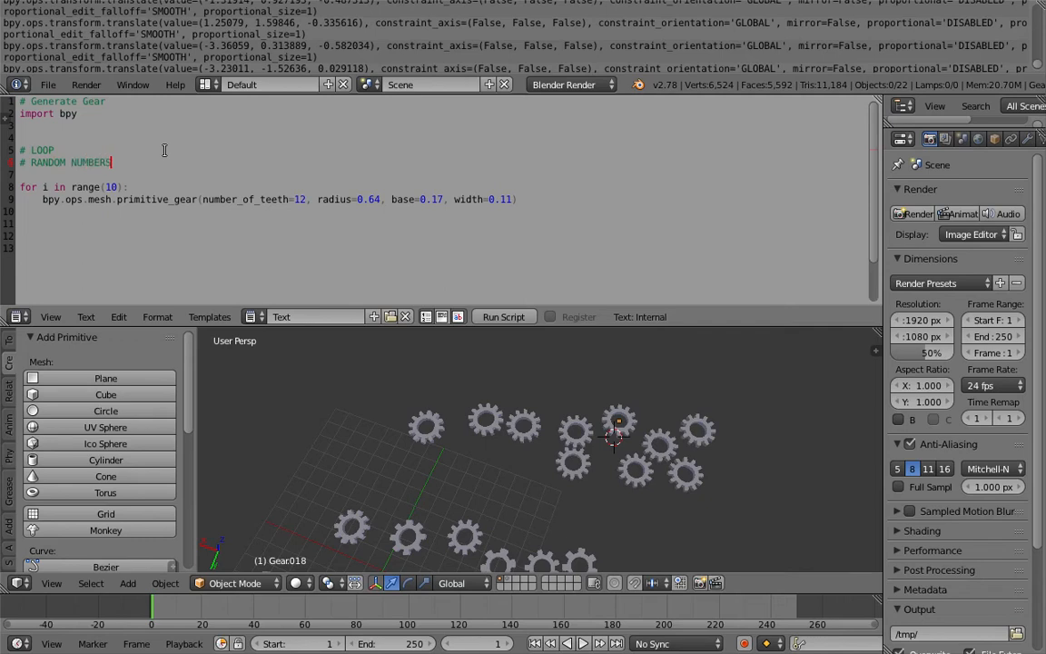
{"action": "key", "text": "Return"}
{"action": "key", "text": "Return"}
{"action": "key", "text": "BackSpace"}
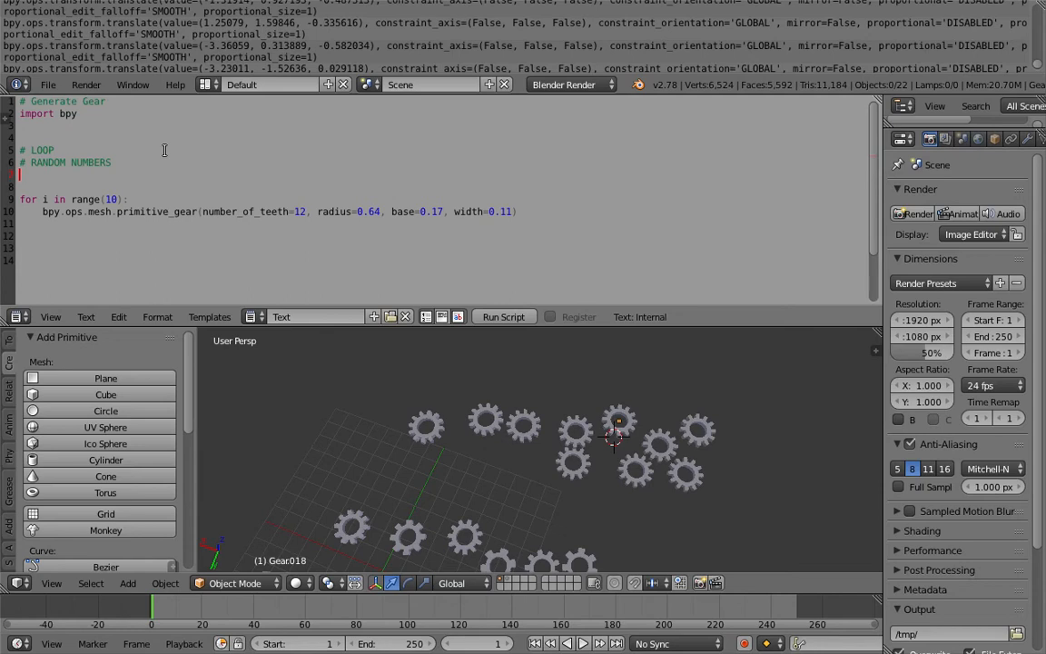
Set the loop's range to 20 and add "import random as random" below the bpy import.
{"action": "key", "text": "Down"}
{"action": "key", "text": "Down"}
{"action": "key", "text": "Down"}
{"action": "key", "text": "Down"}
{"action": "key", "text": "Left"}
{"action": "key", "text": "Left"}
{"action": "key", "text": "Left"}
{"action": "key", "text": "Left"}
{"action": "key", "text": "Left"}
{"action": "key", "text": "Up"}
{"action": "key", "text": "Left"}
{"action": "key", "text": "Down"}
{"action": "left_click", "coordinate": [183, 175]}
{"action": "type", "text": "import random as random"}
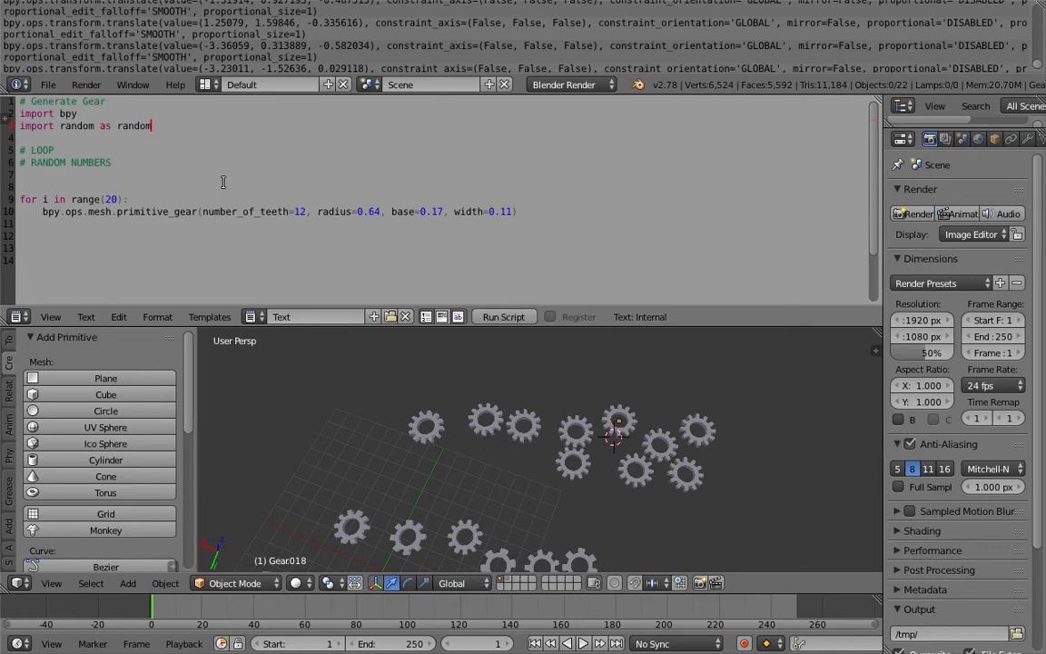
Replace the number_of_teeth value in the gear command with the placeholder XXXXX.
{"action": "key", "text": "Down"}
{"action": "key", "text": "Down"}
{"action": "key", "text": "Down"}
{"action": "key", "text": "Down"}
{"action": "key", "text": "Down"}
{"action": "double_click", "coordinate": [299, 212]}
{"action": "type", "text": "random"}
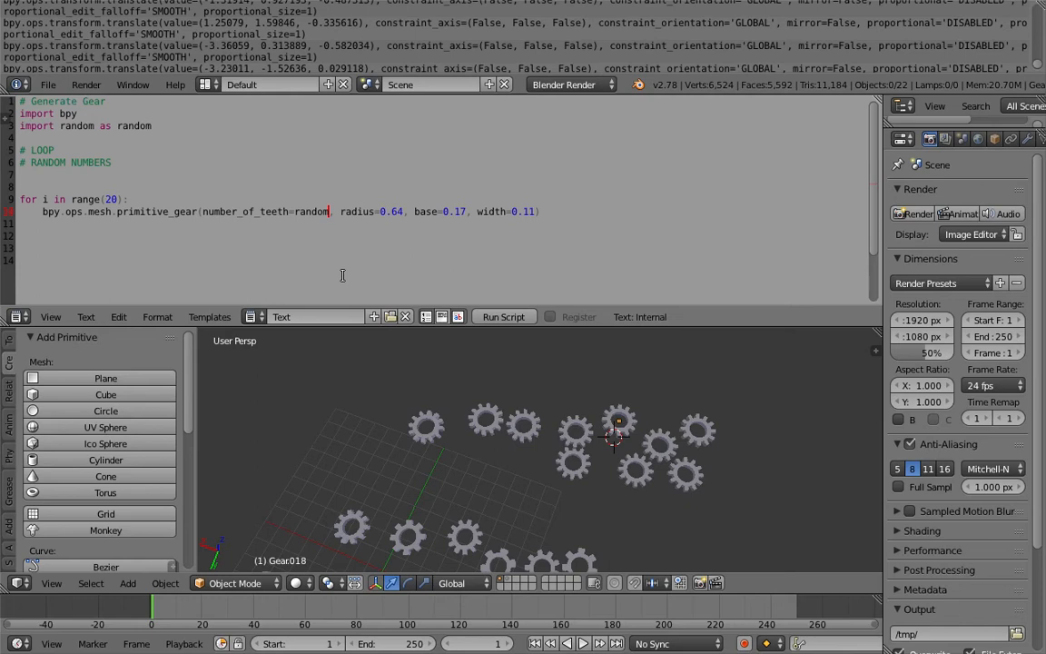
{"action": "type", "text": ".rand"}
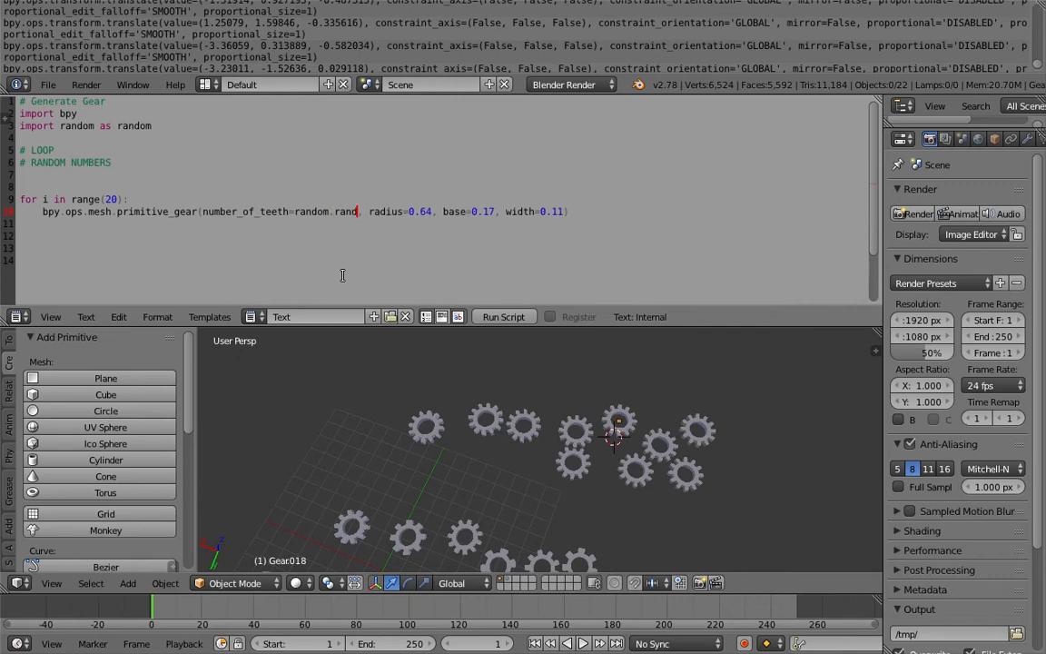
{"action": "key", "text": "BackSpace"}
{"action": "key", "text": "BackSpace"}
{"action": "key", "text": "BackSpace"}
{"action": "key", "text": "BackSpace"}
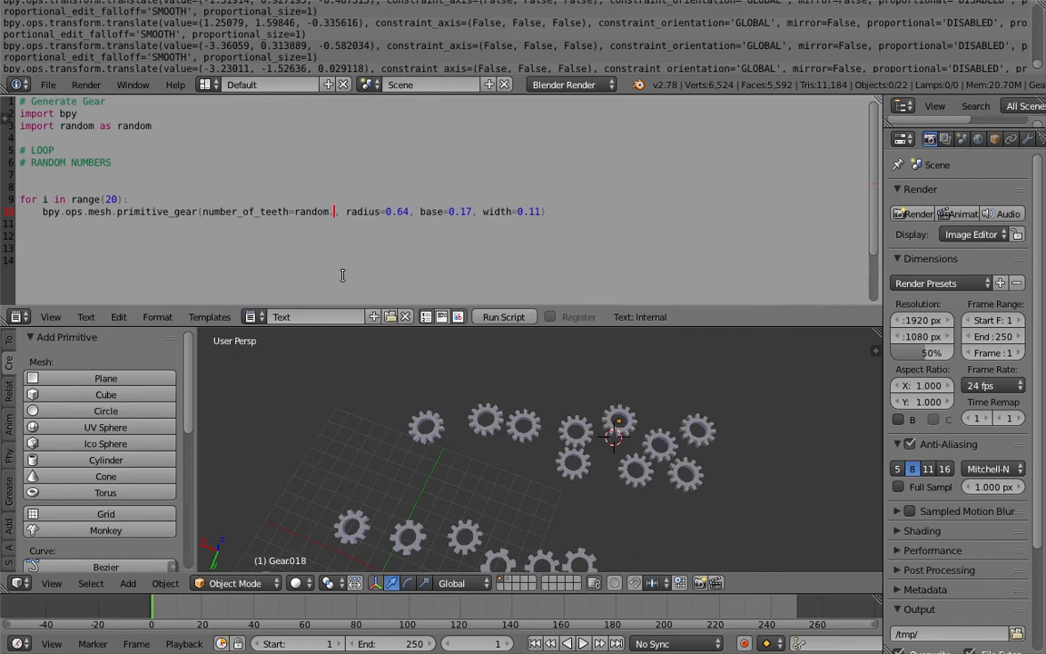
{"action": "key", "text": "BackSpace"}
{"action": "key", "text": "BackSpace"}
{"action": "key", "text": "BackSpace"}
{"action": "key", "text": "BackSpace"}
{"action": "key", "text": "BackSpace"}
{"action": "key", "text": "BackSpace"}
{"action": "key", "text": "BackSpace"}
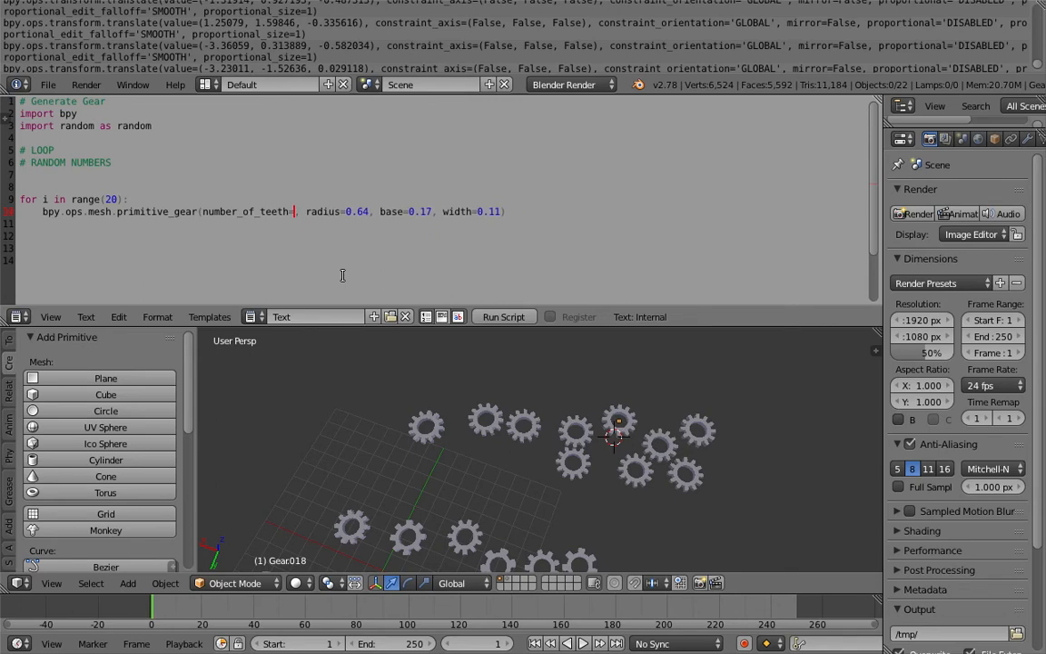
{"action": "type", "text": "XXXXX"}
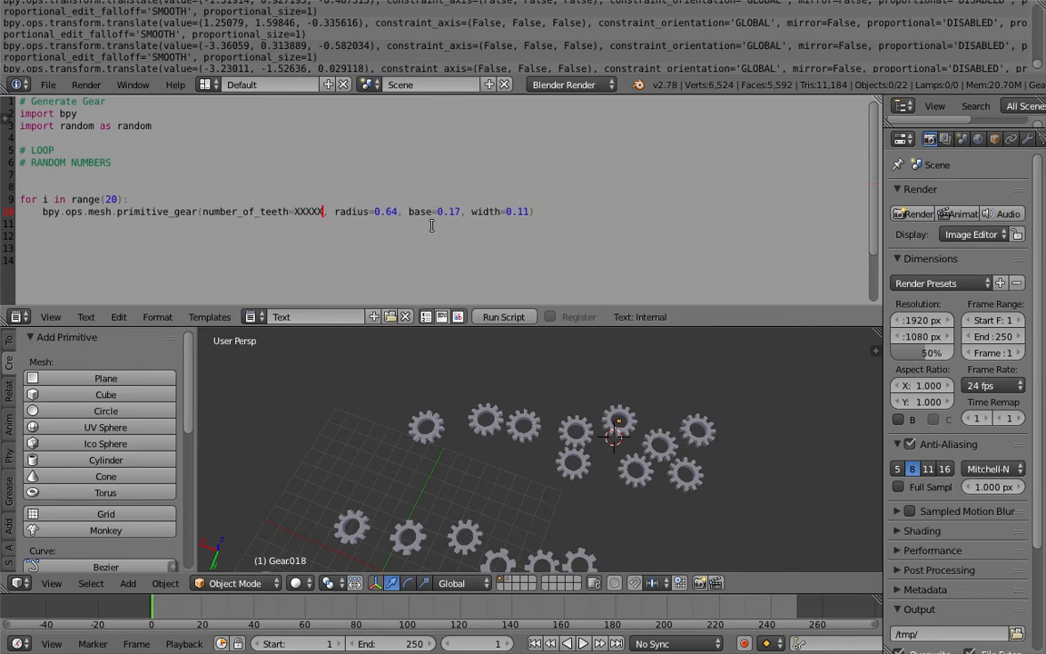
Split the Text Editor area, turn the new part into a Python Console, and widen the console.
{"action": "left_click_drag", "start_coordinate": [881, 96], "coordinate": [490, 100]}
{"action": "left_click", "coordinate": [509, 317]}
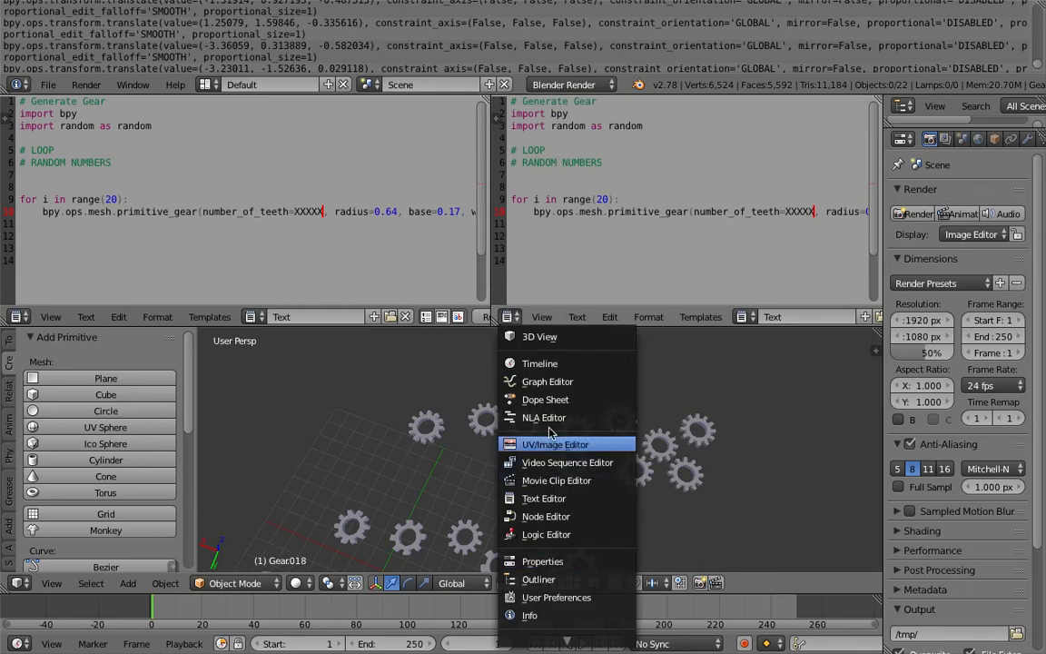
{"action": "scroll", "coordinate": [563, 545], "scroll_direction": "down", "scroll_amount": 2}
{"action": "left_click", "coordinate": [559, 625]}
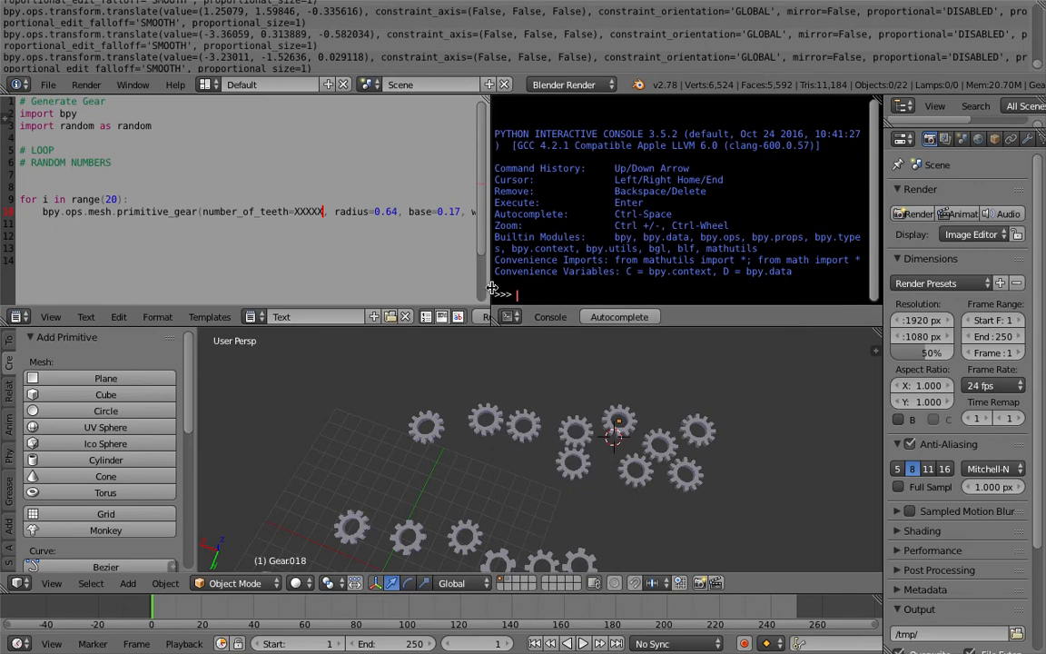
{"action": "left_click_drag", "start_coordinate": [489, 259], "coordinate": [400, 258]}
Run "import random as random" in the Python Console and try calling random() directly.
{"action": "key", "text": "ctrl+s"}
{"action": "left_click", "coordinate": [537, 344]}
{"action": "type", "text": "import random as random"}
{"action": "key", "text": "Return"}
{"action": "type", "text": "random"}
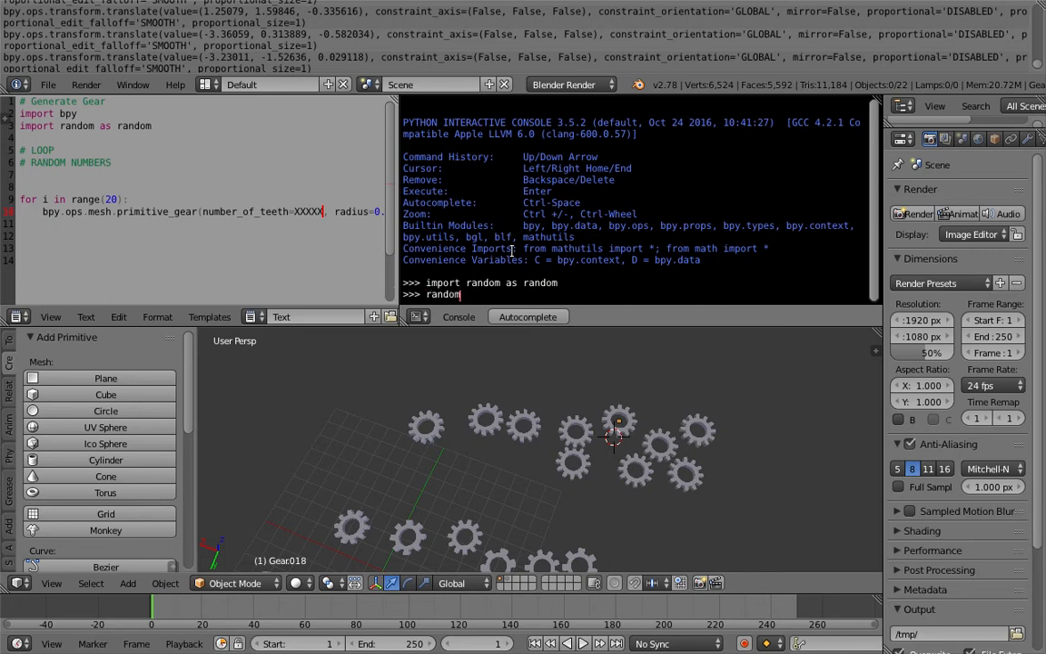
{"action": "type", "text": "()"}
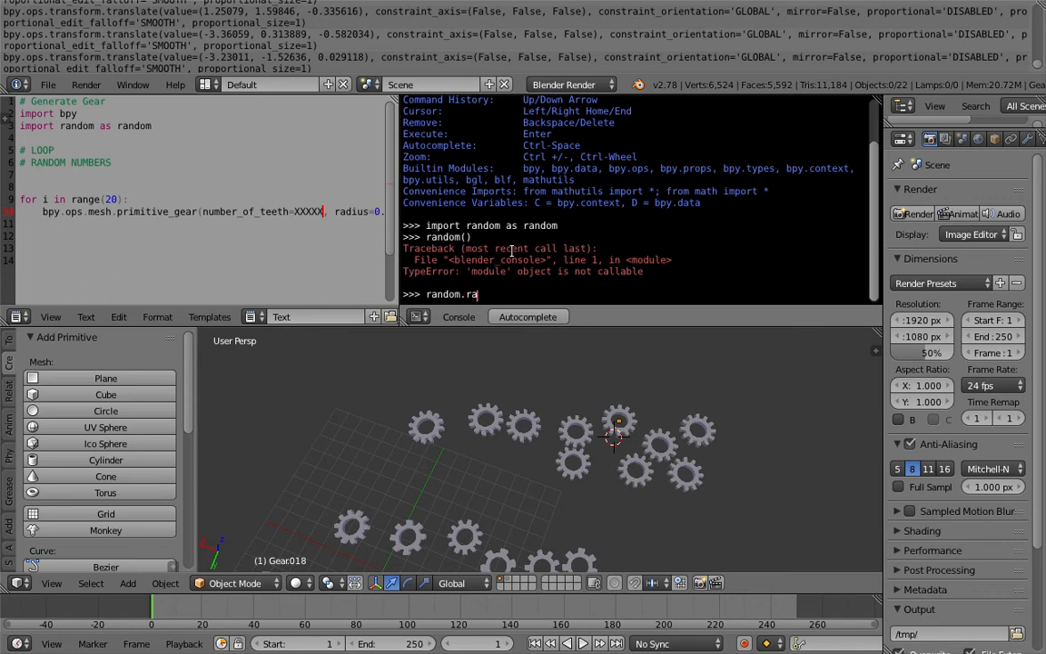
Call random.random() repeatedly in the Python Console to sample random decimals.
{"action": "type", "text": ")"}
{"action": "key", "text": "Return"}
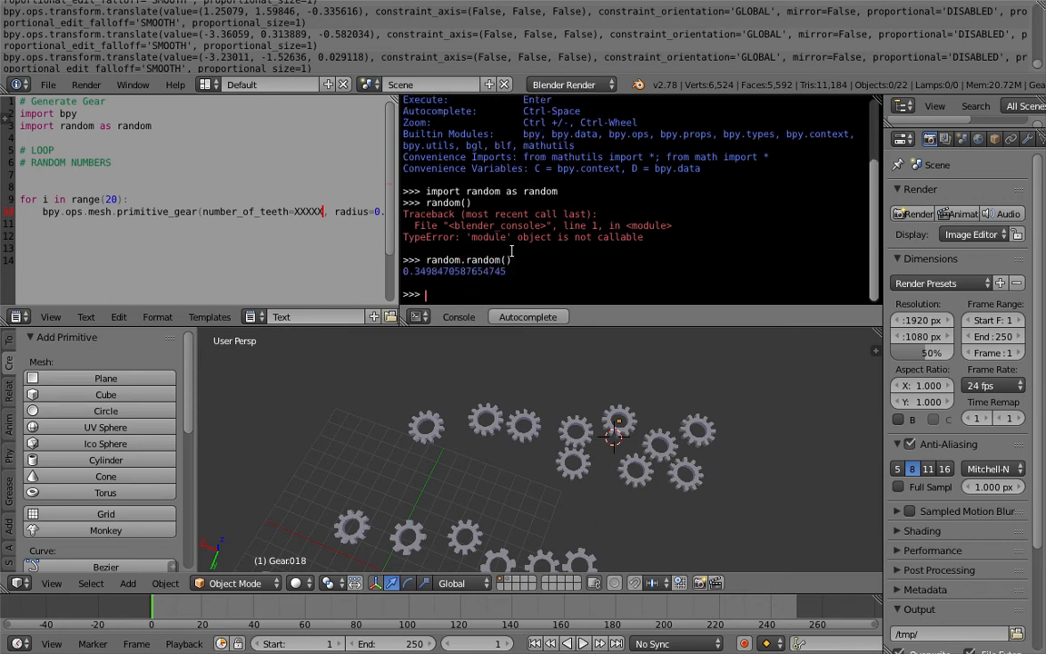
{"action": "key", "text": "Up"}
{"action": "key", "text": "Return"}
{"action": "key", "text": "Up"}
{"action": "key", "text": "Return"}
{"action": "key", "text": "Up"}
{"action": "key", "text": "Return"}
{"action": "key", "text": "Up"}
{"action": "key", "text": "Return"}
{"action": "key", "text": "Up"}
{"action": "key", "text": "Return"}
{"action": "key", "text": "Up"}
{"action": "key", "text": "Return"}
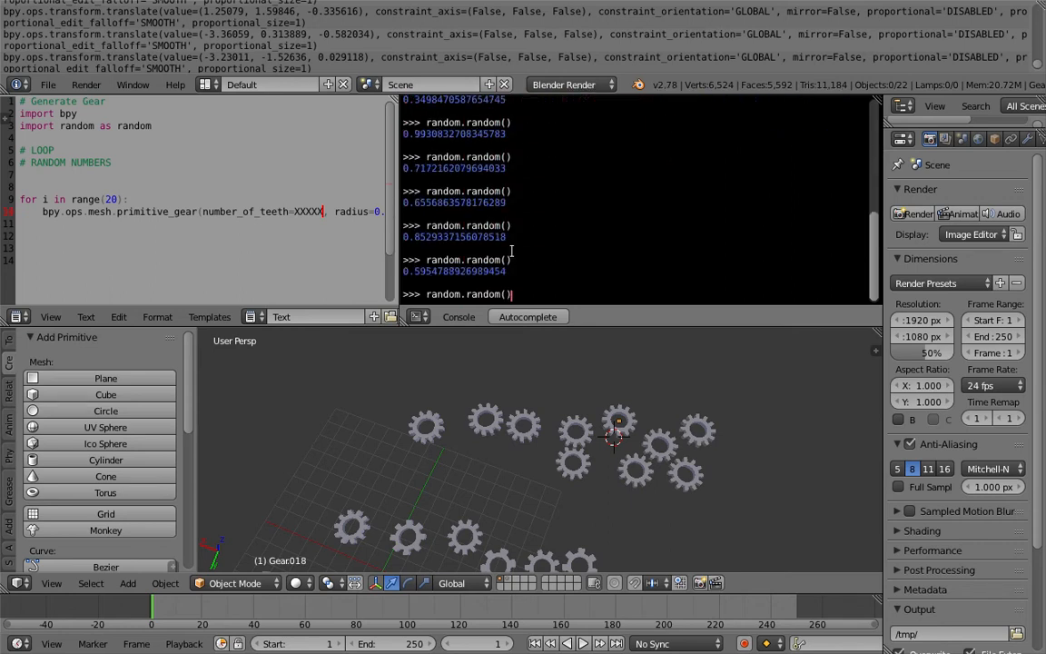
{"action": "key", "text": "Up"}
{"action": "key", "text": "Return"}
{"action": "key", "text": "Up"}
{"action": "key", "text": "Return"}
{"action": "key", "text": "Up"}
{"action": "key", "text": "Return"}
{"action": "key", "text": "Up"}
{"action": "key", "text": "Return"}
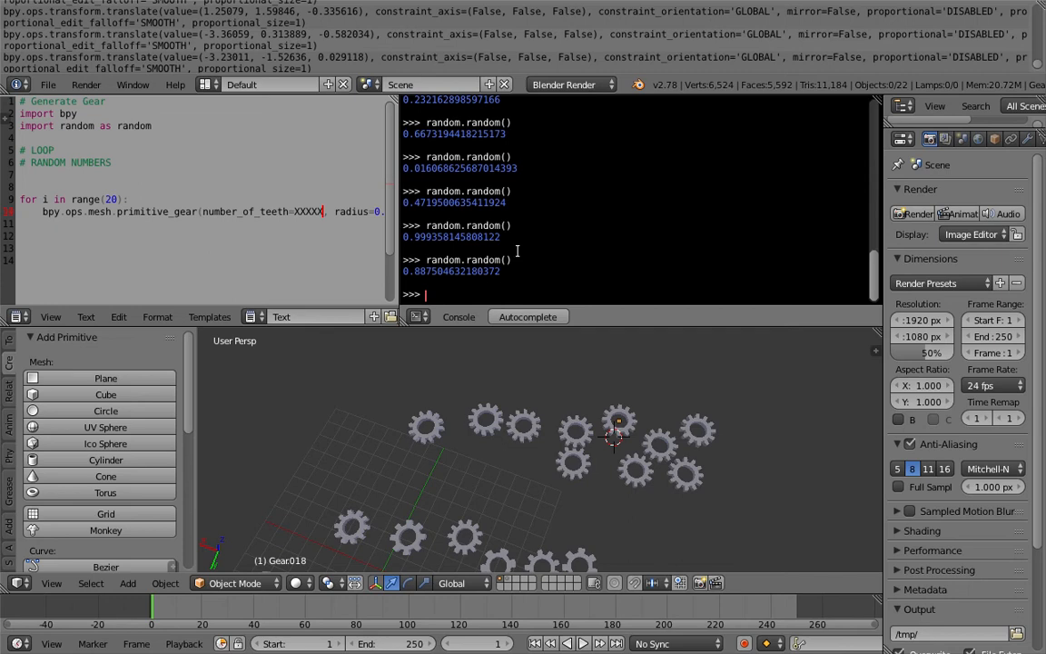
List the random module's contents with dir(random), and try random.randint() without arguments in the console.
{"action": "type", "text": "dir(random"}
{"action": "key", "text": "Return"}
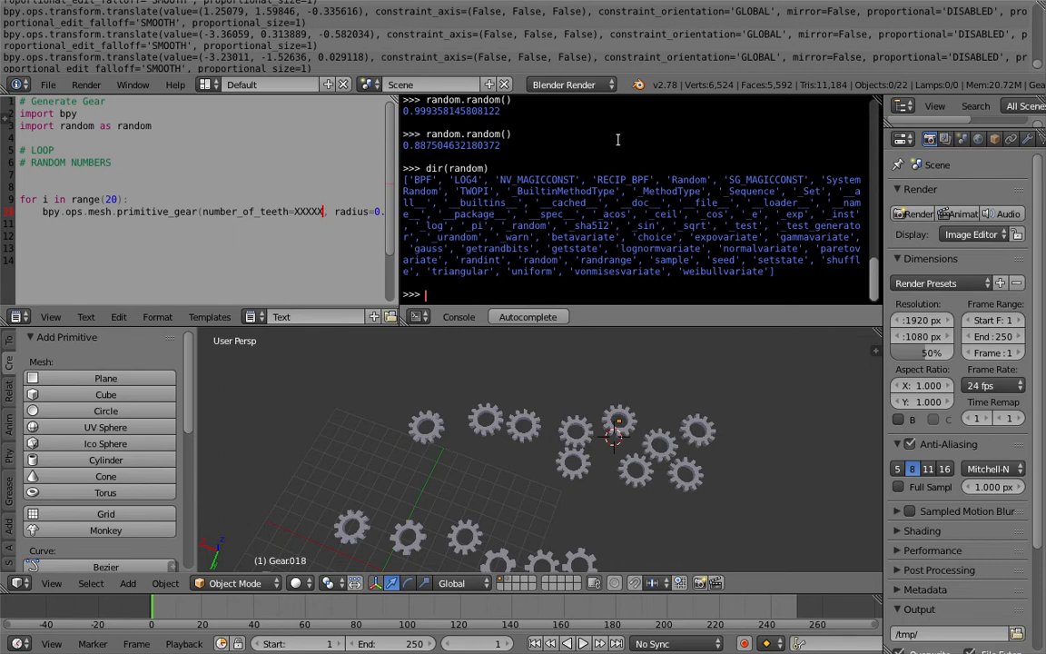
{"action": "type", "text": "random.unif)"}
{"action": "key", "text": "Return"}
Call random.randint(3,10) repeatedly in the Python Console to sample random integers.
{"action": "key", "text": "Up"}
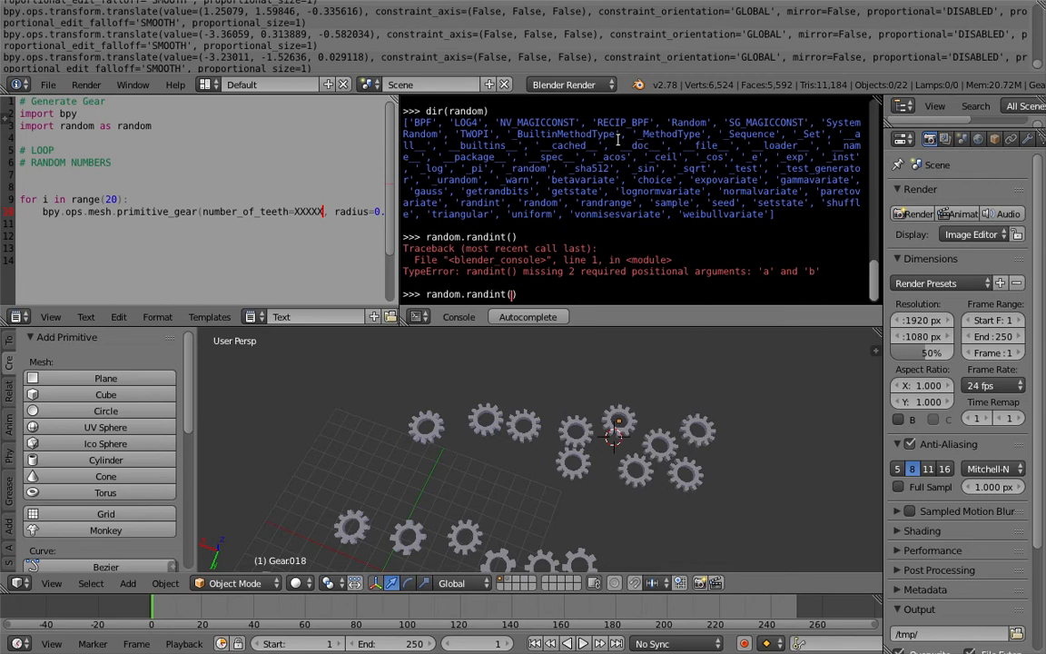
{"action": "type", "text": "3,10"}
{"action": "key", "text": "Return"}
{"action": "key", "text": "Up"}
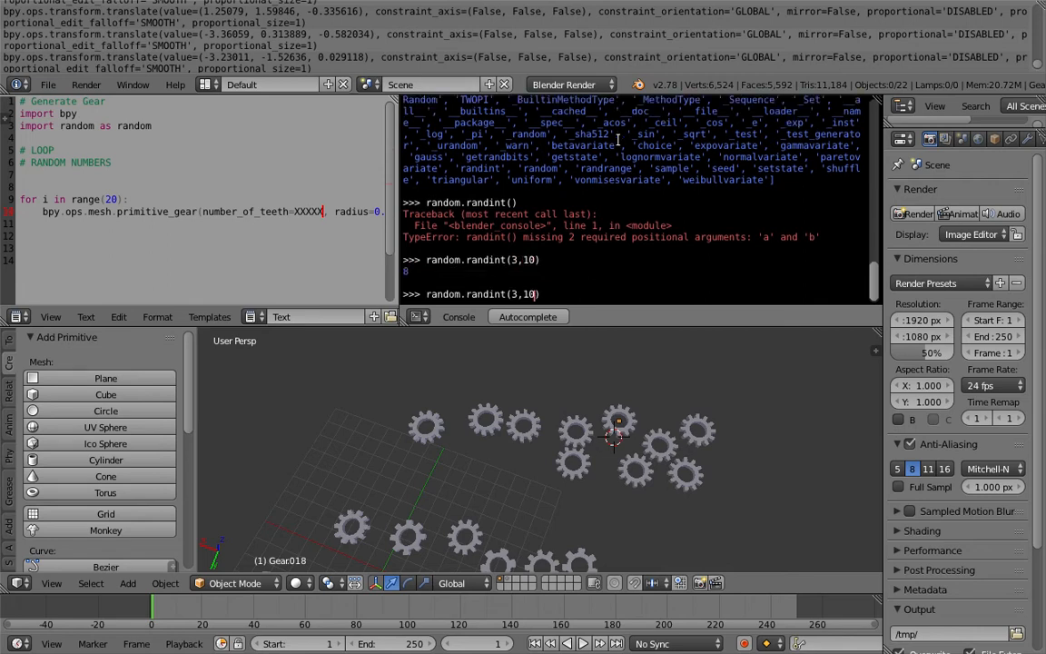
{"action": "key", "text": "Return"}
{"action": "key", "text": "Up"}
{"action": "key", "text": "Return"}
{"action": "key", "text": "Up"}
{"action": "key", "text": "Return"}
{"action": "key", "text": "Up"}
{"action": "key", "text": "Return"}
{"action": "key", "text": "Up"}
{"action": "key", "text": "Return"}
{"action": "key", "text": "Up"}
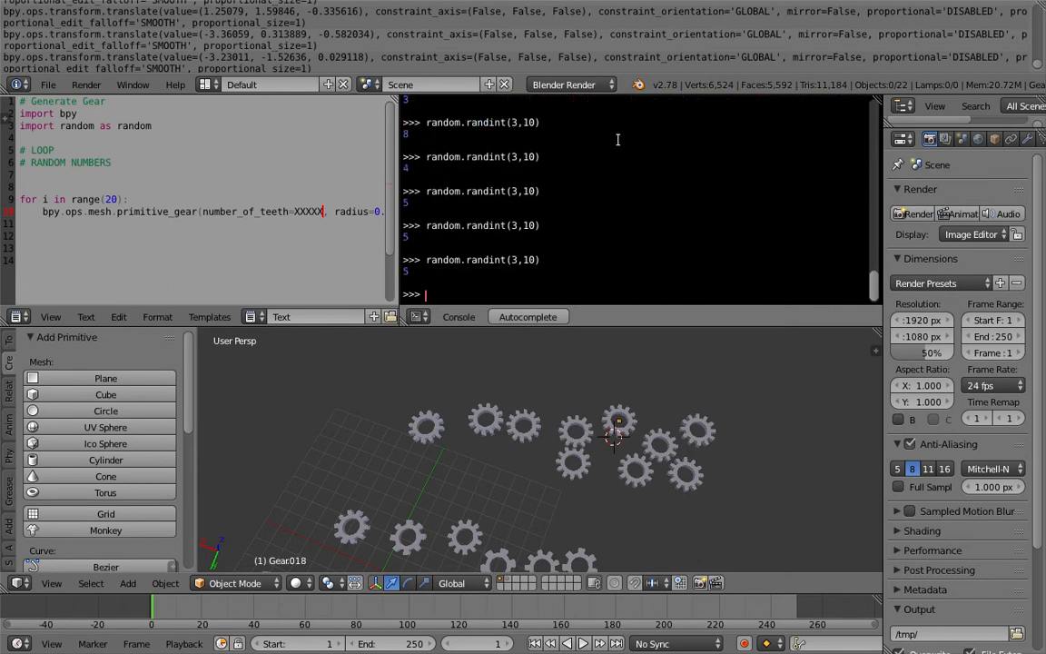
{"action": "key", "text": "Return"}
{"action": "key", "text": "Up"}
{"action": "key", "text": "Return"}
Change the console call to random.randint(6,20) and run it several times.
{"action": "key", "text": "Up"}
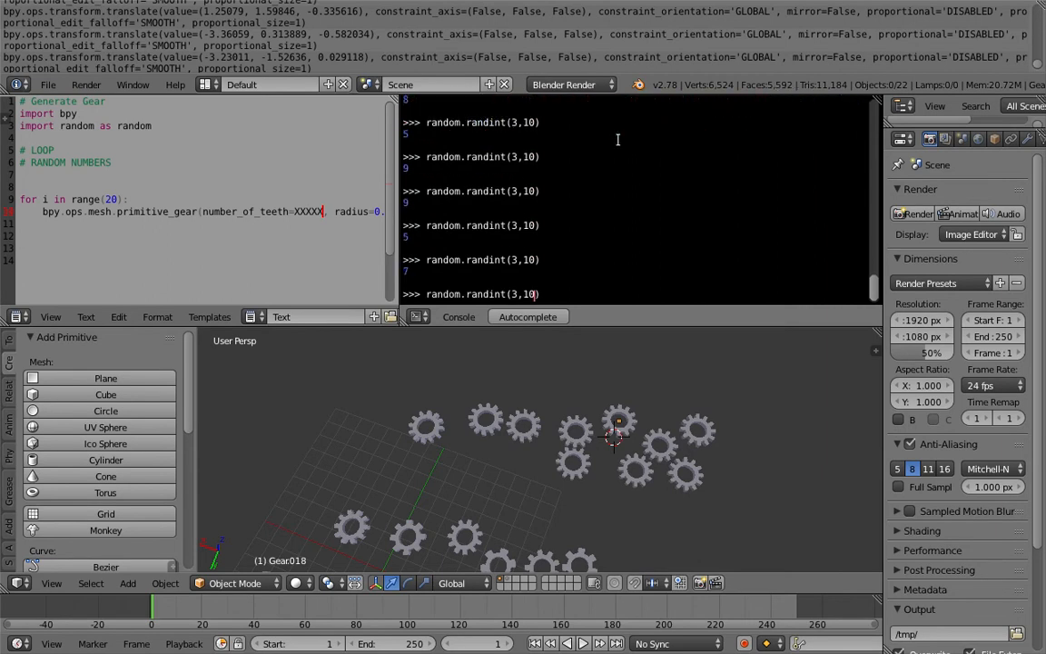
{"action": "key", "text": "BackSpace"}
{"action": "type", "text": "6"}
{"action": "key", "text": "Return"}
{"action": "key", "text": "Up"}
{"action": "key", "text": "Return"}
{"action": "key", "text": "Up"}
{"action": "key", "text": "Return"}
{"action": "key", "text": "Up"}
{"action": "key", "text": "Return"}
{"action": "key", "text": "Up"}
{"action": "key", "text": "Return"}
{"action": "key", "text": "Up"}
{"action": "key", "text": "Return"}
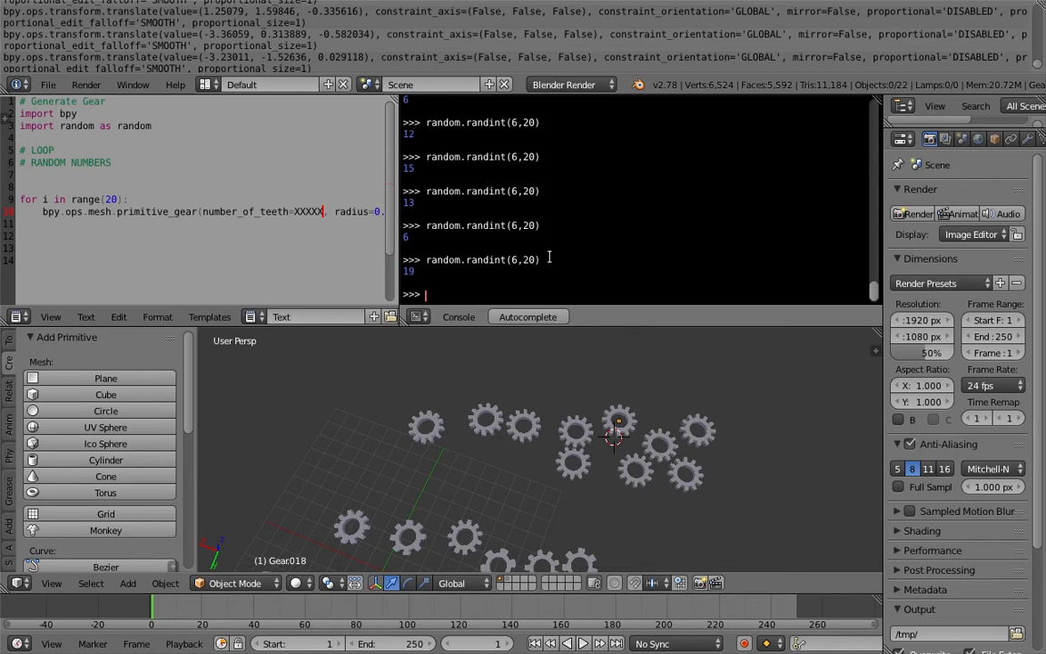
Copy random.randint(6,20) from the console into the gear command as the number_of_teeth value, widening the script area to show the whole line.
{"action": "left_click_drag", "start_coordinate": [425, 260], "coordinate": [563, 261]}
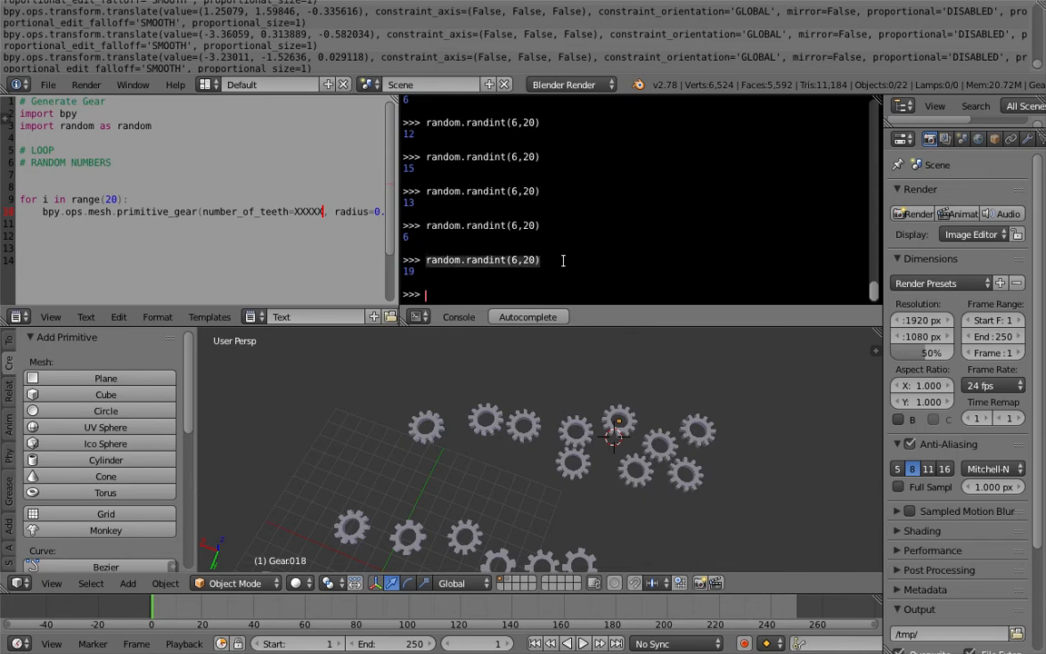
{"action": "left_click_drag", "start_coordinate": [392, 198], "coordinate": [509, 198]}
{"action": "type", "text": "random.randint(6,20)"}
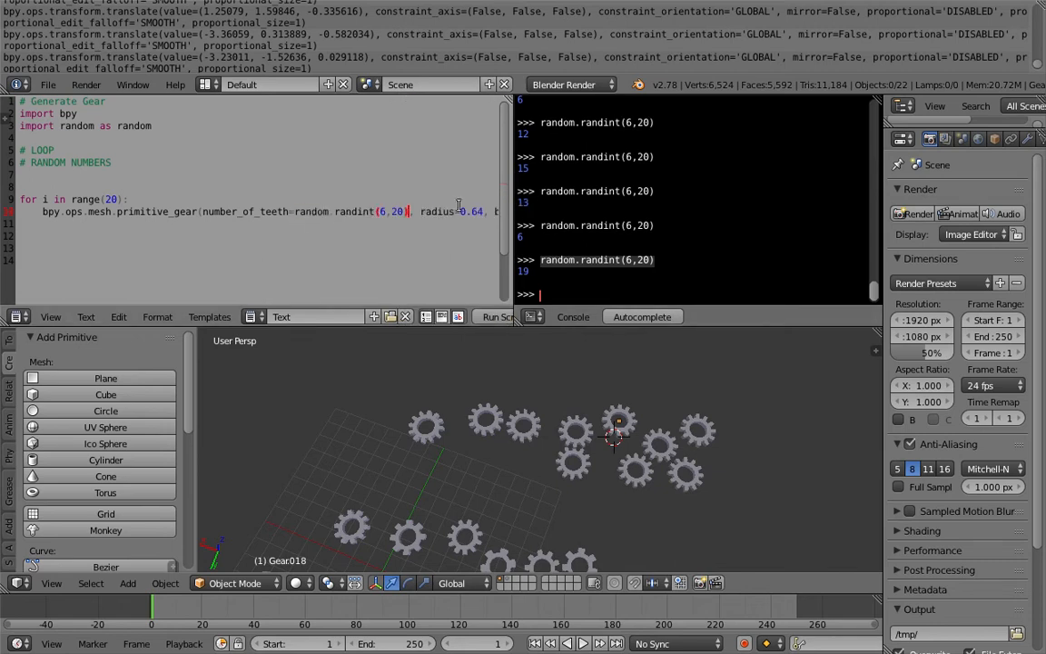
{"action": "left_click_drag", "start_coordinate": [511, 200], "coordinate": [671, 209]}
Place the 3D cursor in empty space away from the existing gears and run the randomized script.
{"action": "left_click", "coordinate": [109, 199]}
{"action": "left_click", "coordinate": [462, 391]}
{"action": "middle_click_drag", "start_coordinate": [472, 385], "coordinate": [455, 399]}
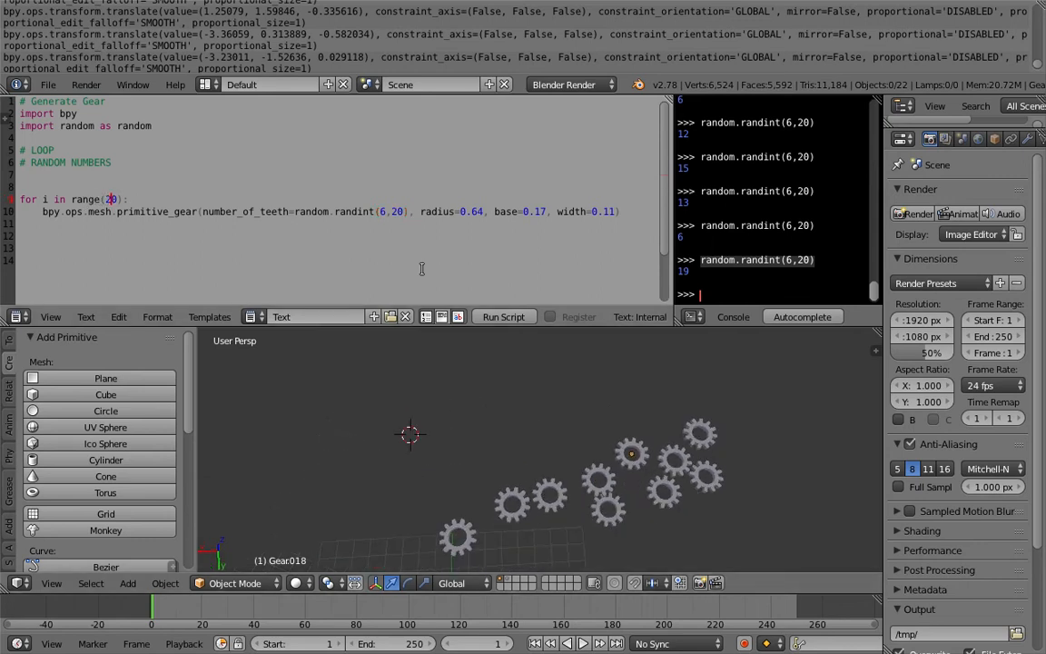
{"action": "left_click", "coordinate": [502, 317]}
Move the overlapping gears at the 3D cursor one by one into empty space to spread out the different tooth counts.
{"action": "middle_click_drag", "start_coordinate": [488, 412], "coordinate": [442, 441]}
{"action": "right_click", "coordinate": [414, 439]}
{"action": "scroll", "coordinate": [439, 441], "scroll_direction": "up", "scroll_amount": 3}
{"action": "scroll", "coordinate": [424, 439], "scroll_direction": "down", "scroll_amount": 3}
{"action": "key", "text": "g"}
{"action": "left_click", "coordinate": [369, 396]}
{"action": "right_click", "coordinate": [443, 438]}
{"action": "key", "text": "g"}
{"action": "left_click", "coordinate": [477, 391]}
{"action": "right_click", "coordinate": [438, 446]}
{"action": "key", "text": "g"}
{"action": "left_click", "coordinate": [331, 421]}
{"action": "key", "text": "g"}
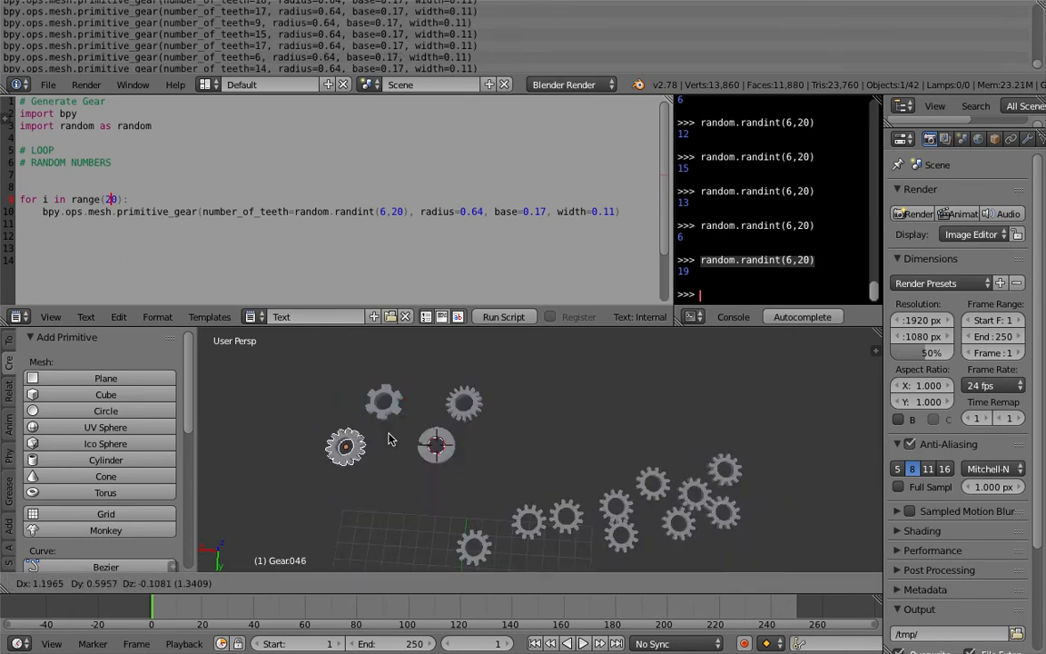
{"action": "left_click", "coordinate": [384, 437]}
{"action": "right_click", "coordinate": [459, 434]}
{"action": "key", "text": "g"}
{"action": "left_click", "coordinate": [563, 386]}
{"action": "right_click", "coordinate": [453, 438]}
{"action": "key", "text": "g"}
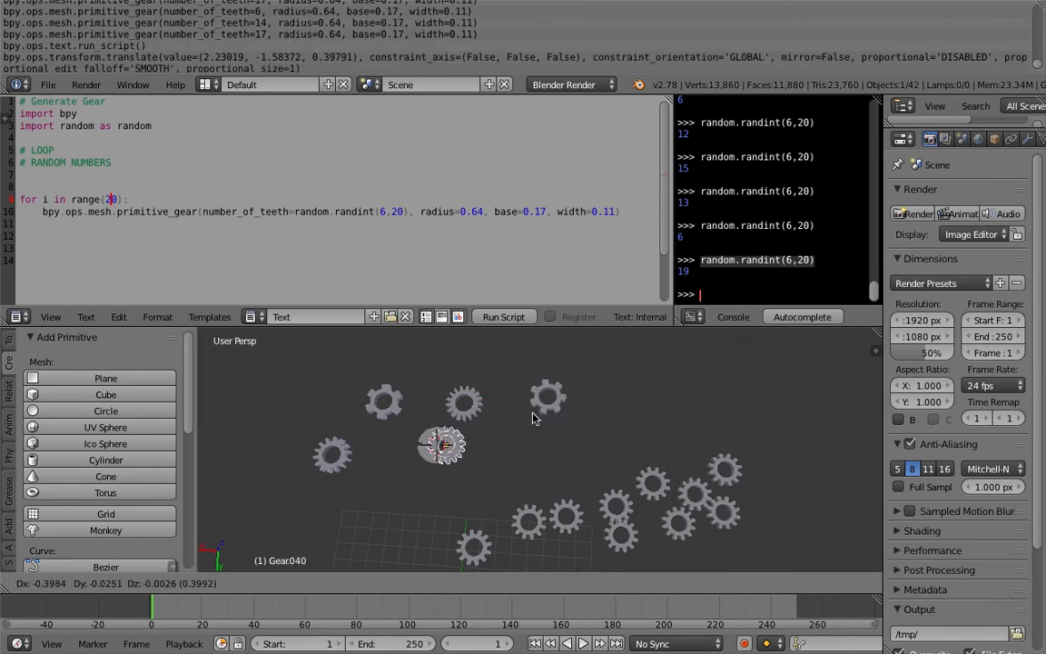
{"action": "left_click", "coordinate": [604, 396]}
{"action": "key", "text": "g"}
{"action": "left_click", "coordinate": [415, 460]}
{"action": "right_click", "coordinate": [420, 455]}
{"action": "key", "text": "g"}
{"action": "left_click", "coordinate": [252, 386]}
{"action": "right_click", "coordinate": [436, 442]}
{"action": "key", "text": "g"}
{"action": "left_click", "coordinate": [554, 442]}
{"action": "right_click", "coordinate": [440, 442]}
{"action": "key", "text": "g"}
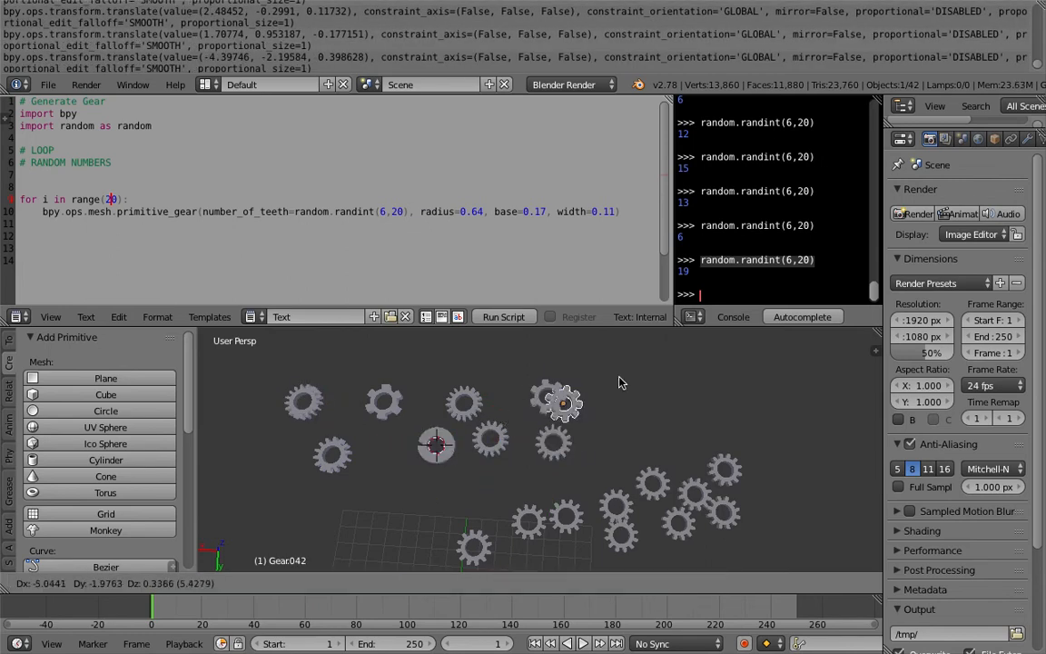
{"action": "left_click", "coordinate": [652, 375]}
{"action": "right_click", "coordinate": [447, 441]}
{"action": "key", "text": "g"}
{"action": "left_click", "coordinate": [703, 383]}
{"action": "right_click", "coordinate": [428, 444]}
{"action": "key", "text": "g"}
{"action": "left_click", "coordinate": [641, 404]}
{"action": "right_click", "coordinate": [466, 439]}
{"action": "key", "text": "g"}
{"action": "left_click", "coordinate": [684, 401]}
{"action": "key", "text": "g"}
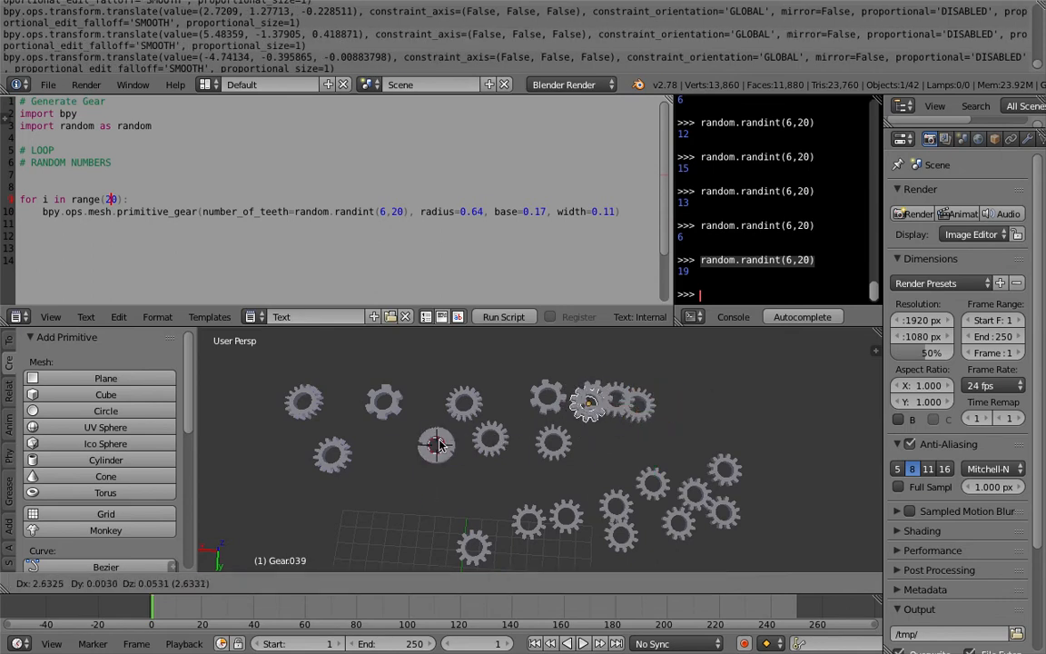
{"action": "left_click", "coordinate": [461, 443]}
{"action": "right_click", "coordinate": [445, 442]}
{"action": "key", "text": "g"}
{"action": "left_click", "coordinate": [692, 421]}
{"action": "middle_click_drag", "start_coordinate": [687, 424], "coordinate": [497, 396]}
{"action": "scroll", "coordinate": [595, 442], "scroll_direction": "down", "scroll_amount": 2}
{"action": "left_click_drag", "start_coordinate": [173, 224], "coordinate": [105, 198]}
{"action": "left_click", "coordinate": [108, 183]}
{"action": "left_click_drag", "start_coordinate": [55, 150], "coordinate": [18, 151]}
{"action": "left_click_drag", "start_coordinate": [141, 163], "coordinate": [3, 170]}
{"action": "left_click", "coordinate": [166, 166]}
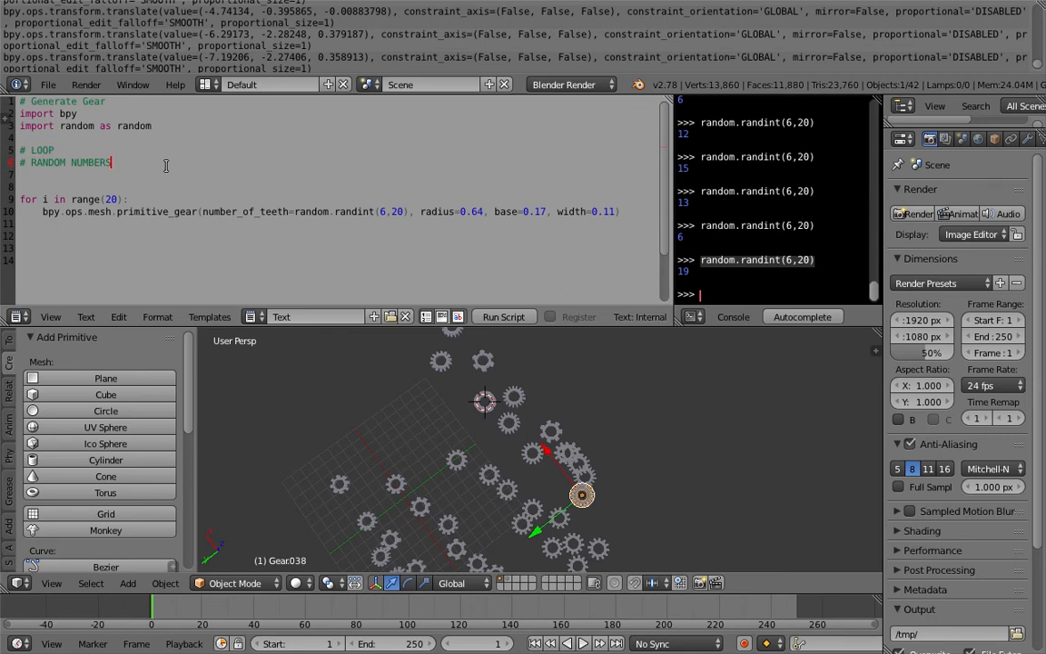
Select all the gears in the scene and delete them, leaving the 3D view empty.
{"action": "scroll", "coordinate": [554, 405], "scroll_direction": "down", "scroll_amount": 3}
{"action": "middle_click_drag", "start_coordinate": [554, 405], "coordinate": [477, 405]}
{"action": "left_click", "coordinate": [618, 418]}
{"action": "middle_click_drag", "start_coordinate": [590, 421], "coordinate": [642, 442]}
{"action": "left_click", "coordinate": [641, 442]}
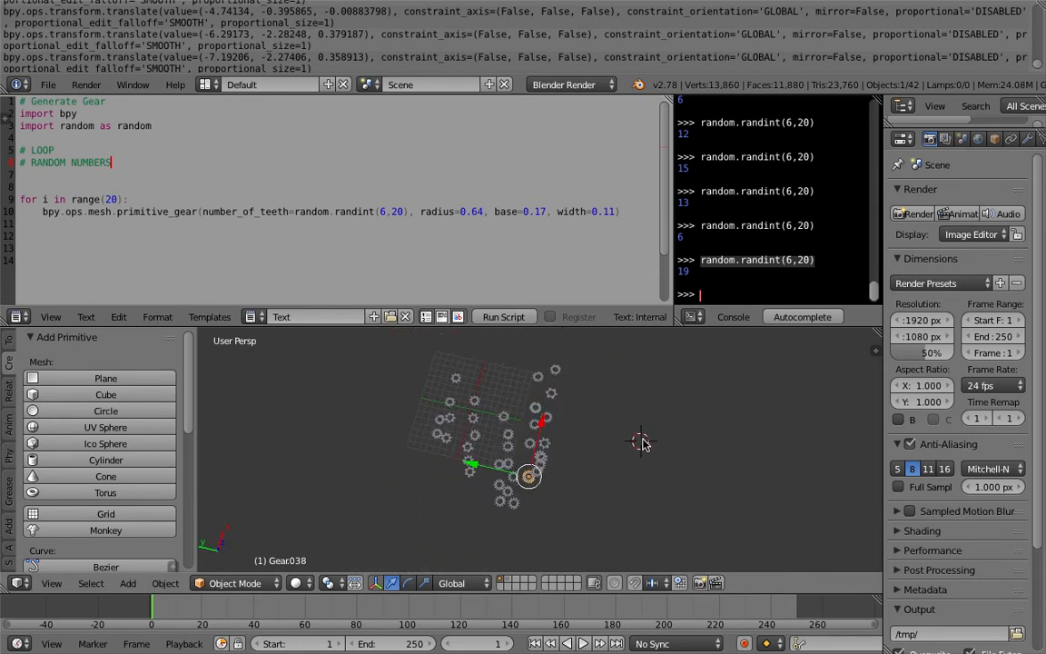
{"action": "key", "text": "a"}
{"action": "key", "text": "a"}
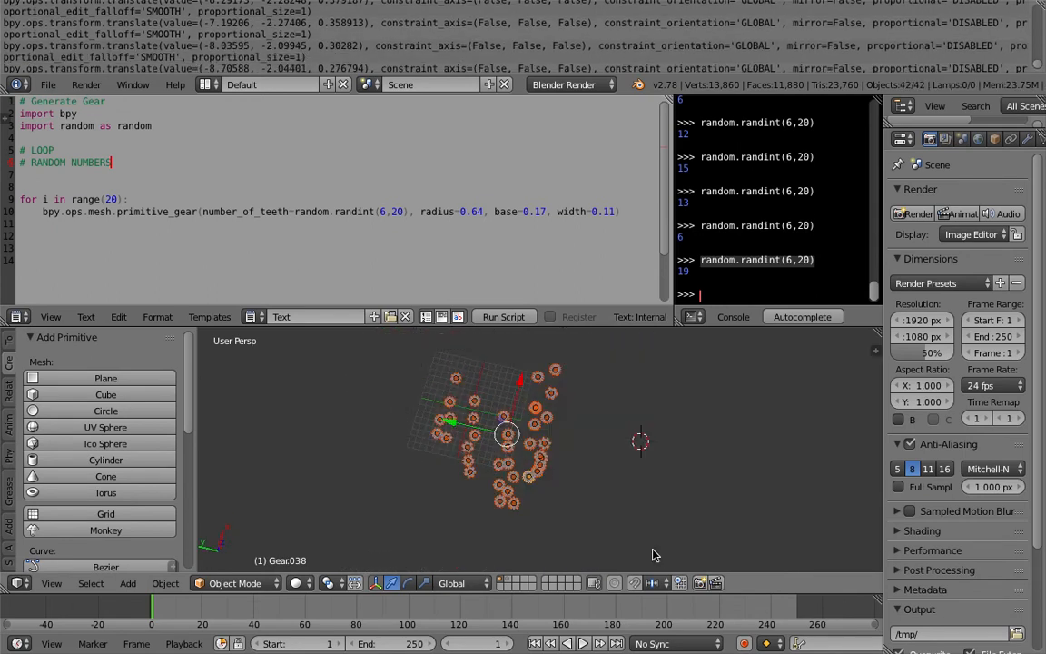
{"action": "key", "text": "Delete"}
{"action": "scroll", "coordinate": [472, 424], "scroll_direction": "up", "scroll_amount": 1}
{"action": "middle_click_drag", "start_coordinate": [455, 406], "coordinate": [504, 444], "text": "shift"}
{"action": "scroll", "coordinate": [504, 444], "scroll_direction": "up", "scroll_amount": 3}
{"action": "left_click", "coordinate": [184, 204]}
{"action": "left_click_drag", "start_coordinate": [180, 246], "coordinate": [175, 204]}
{"action": "left_click", "coordinate": [172, 205]}
{"action": "left_click", "coordinate": [135, 212]}
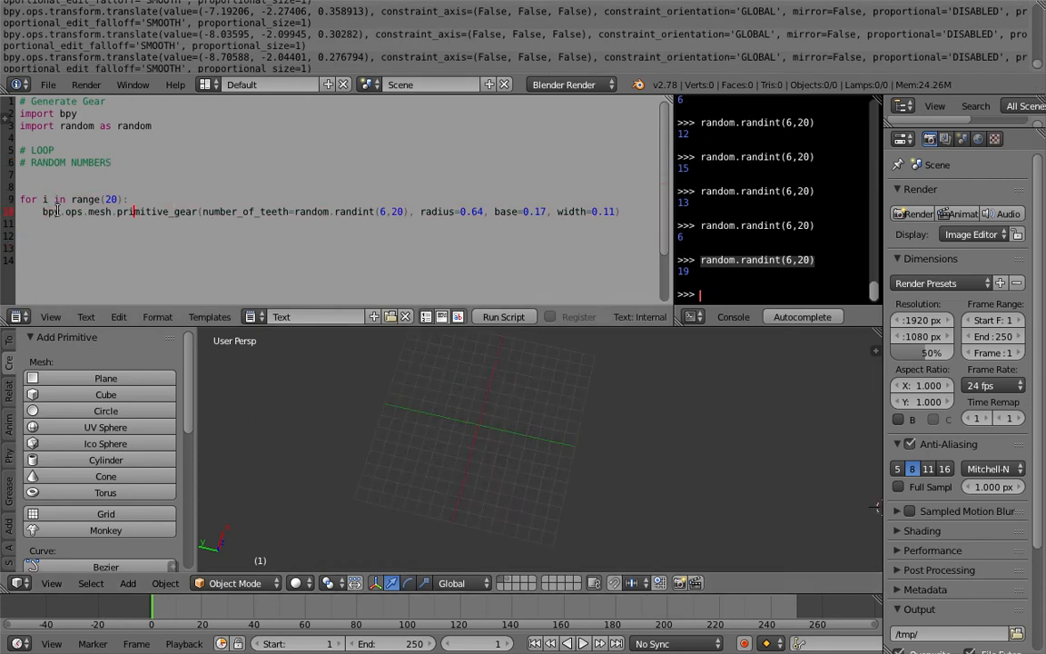
{"action": "left_click_drag", "start_coordinate": [40, 212], "coordinate": [660, 214]}
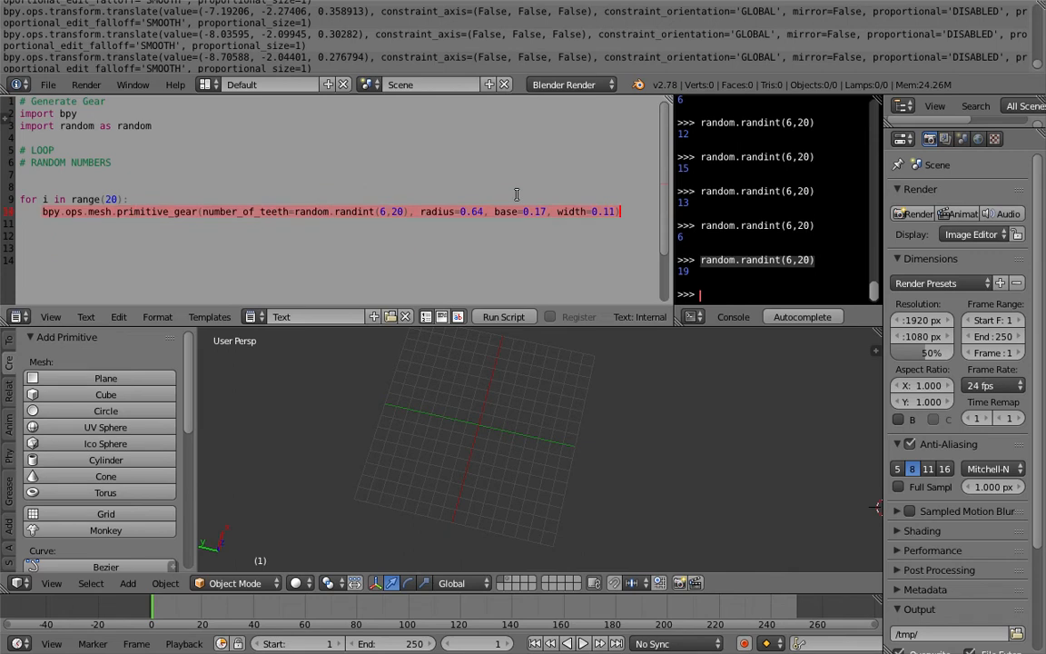
{"action": "left_click", "coordinate": [103, 199]}
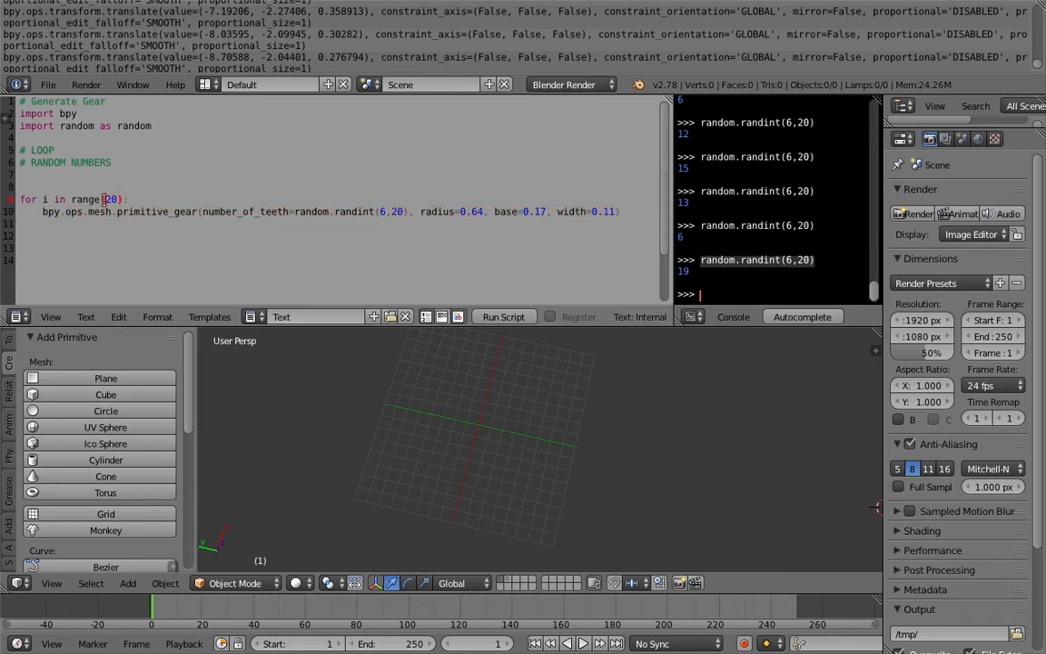
{"action": "left_click_drag", "start_coordinate": [41, 212], "coordinate": [527, 211]}
{"action": "left_click", "coordinate": [512, 213]}
Rename the text block Example_Python and copy the full primitive_gear command from inside the loop.
{"action": "type", "text": "Example_Python"}
{"action": "key", "text": "Return"}
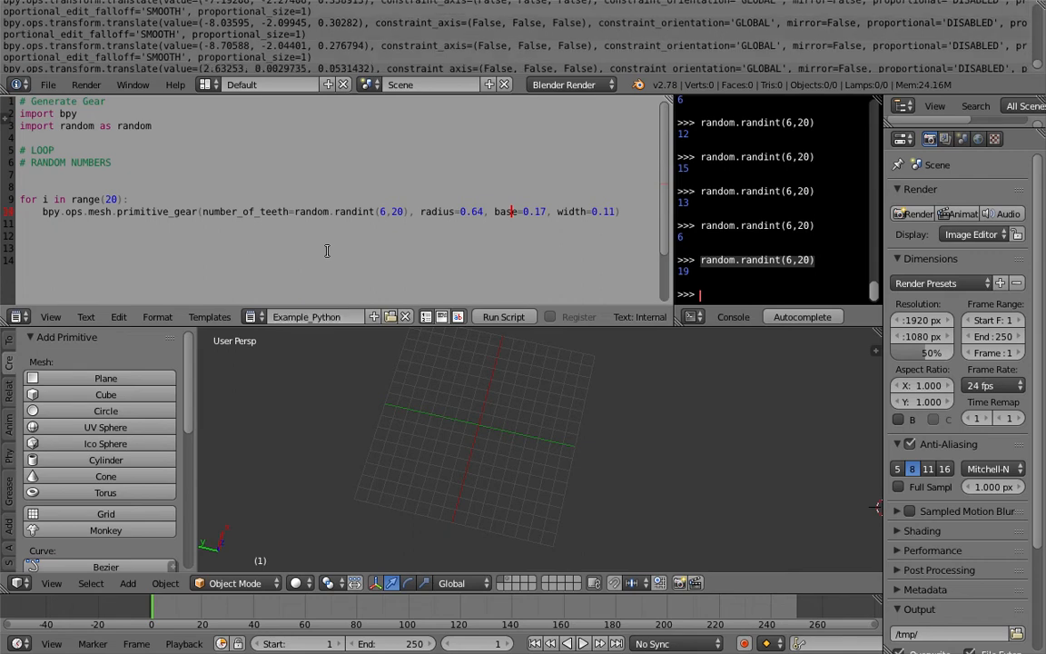
{"action": "left_click_drag", "start_coordinate": [41, 212], "coordinate": [220, 211]}
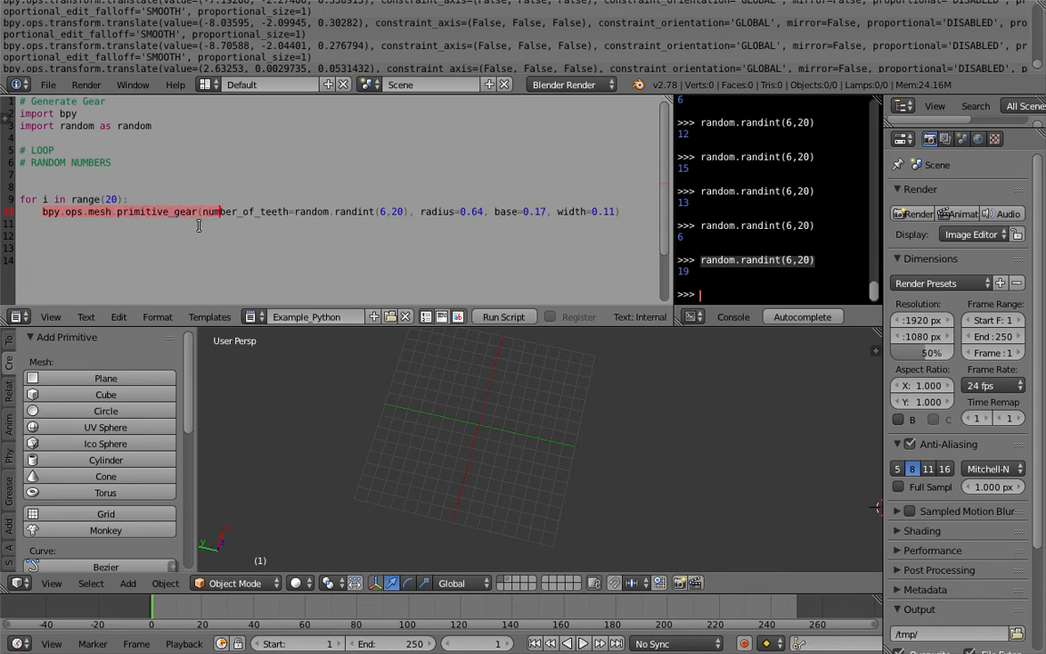
{"action": "left_click", "coordinate": [618, 211], "text": "shift"}
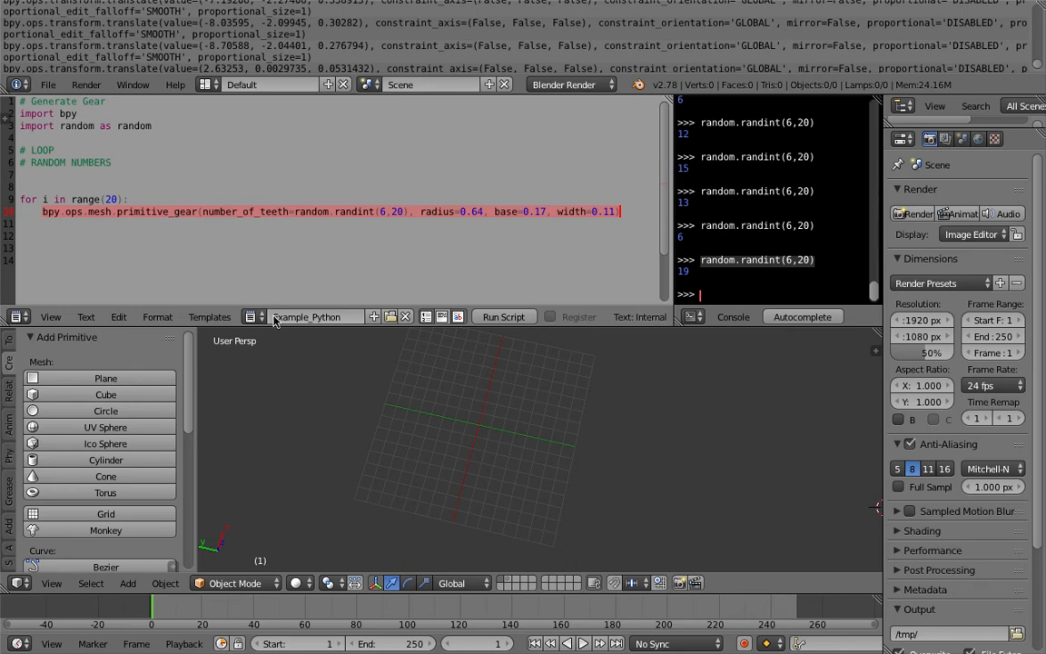
Switch to the Compositing screen layout and create a new Animation Nodes tree in the node editor.
{"action": "left_click", "coordinate": [205, 84]}
{"action": "left_click", "coordinate": [232, 144]}
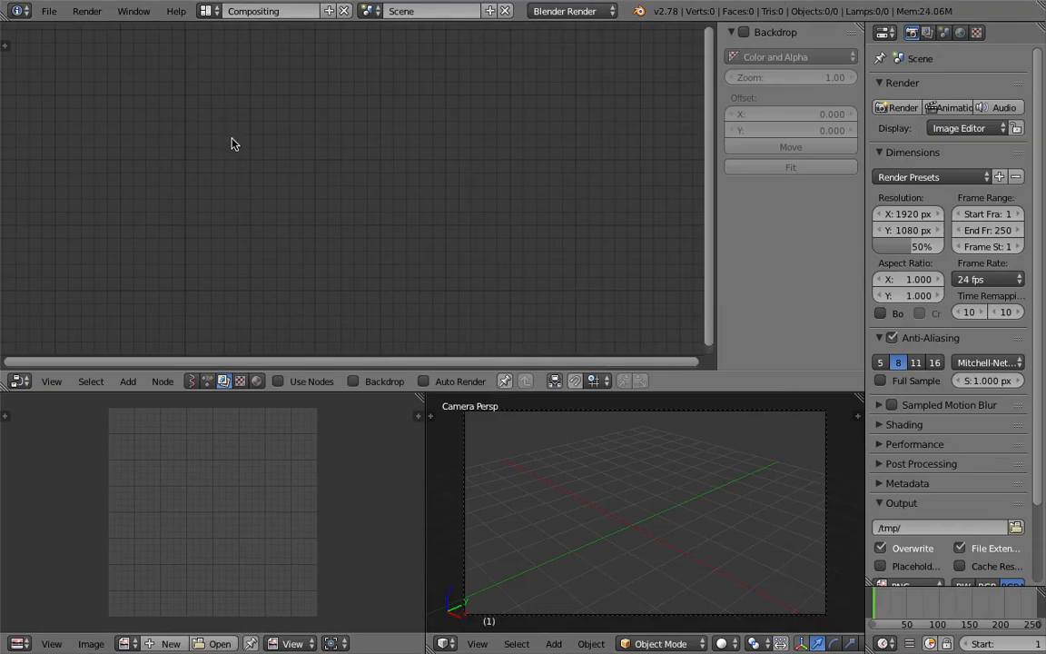
{"action": "left_click", "coordinate": [207, 380]}
{"action": "left_click", "coordinate": [315, 381]}
Search for the Script node, add it to the node tree and place it in the empty canvas.
{"action": "key", "text": "shift+a"}
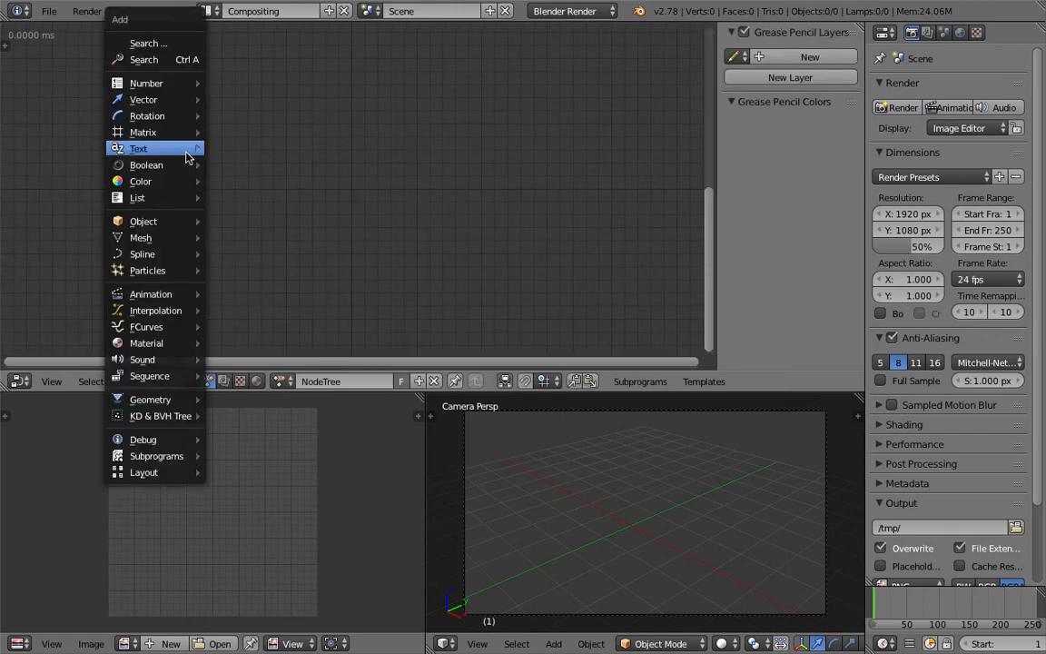
{"action": "left_click", "coordinate": [168, 57]}
{"action": "type", "text": "script"}
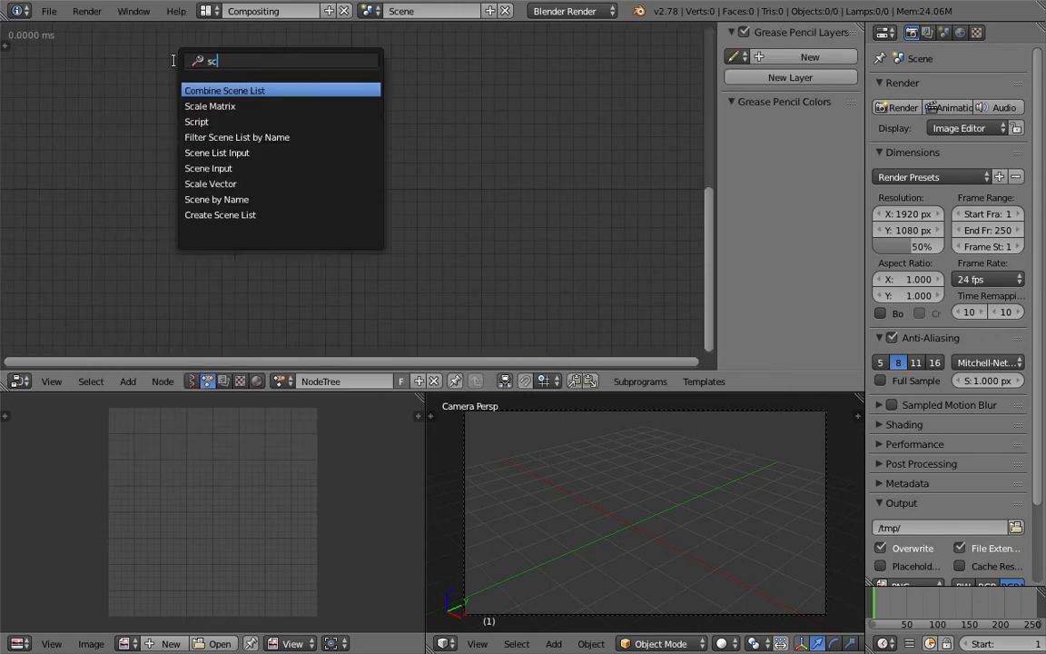
{"action": "key", "text": "Return"}
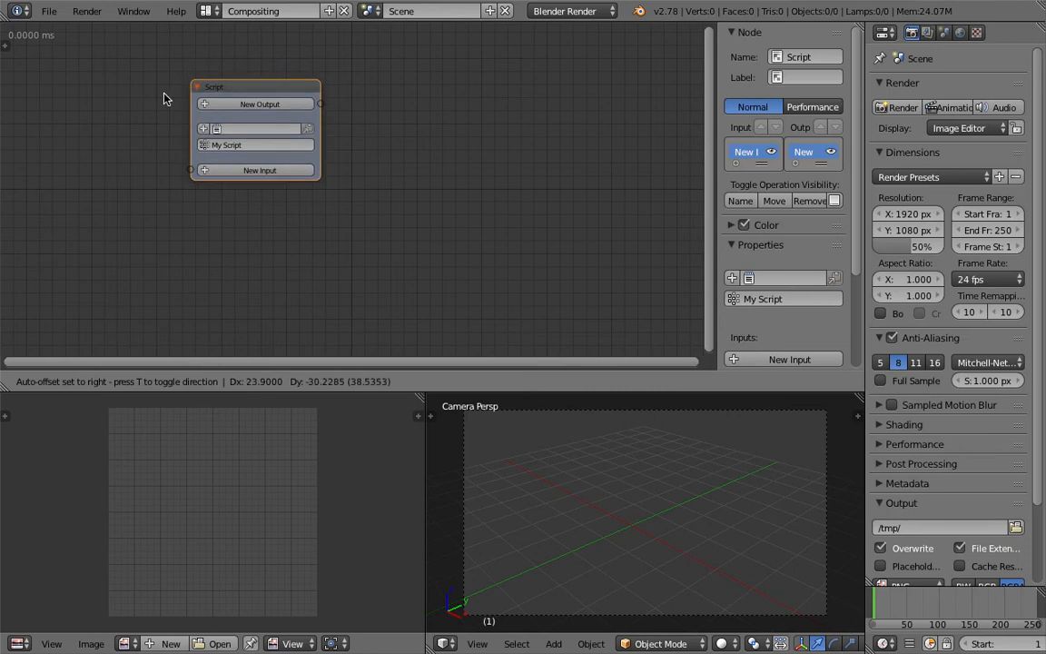
{"action": "left_click", "coordinate": [114, 125]}
Create a new text block for the Script node, turn the image editor into a text editor and paste the primitive_gear command there.
{"action": "left_click", "coordinate": [127, 168]}
{"action": "left_click", "coordinate": [170, 185]}
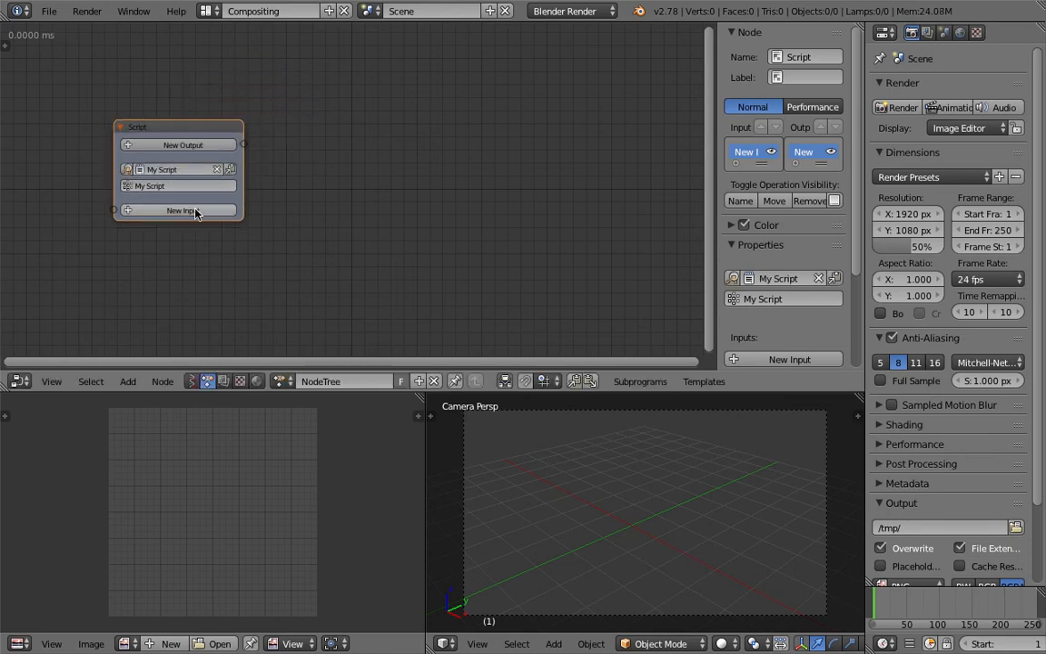
{"action": "key", "text": "shift+F11"}
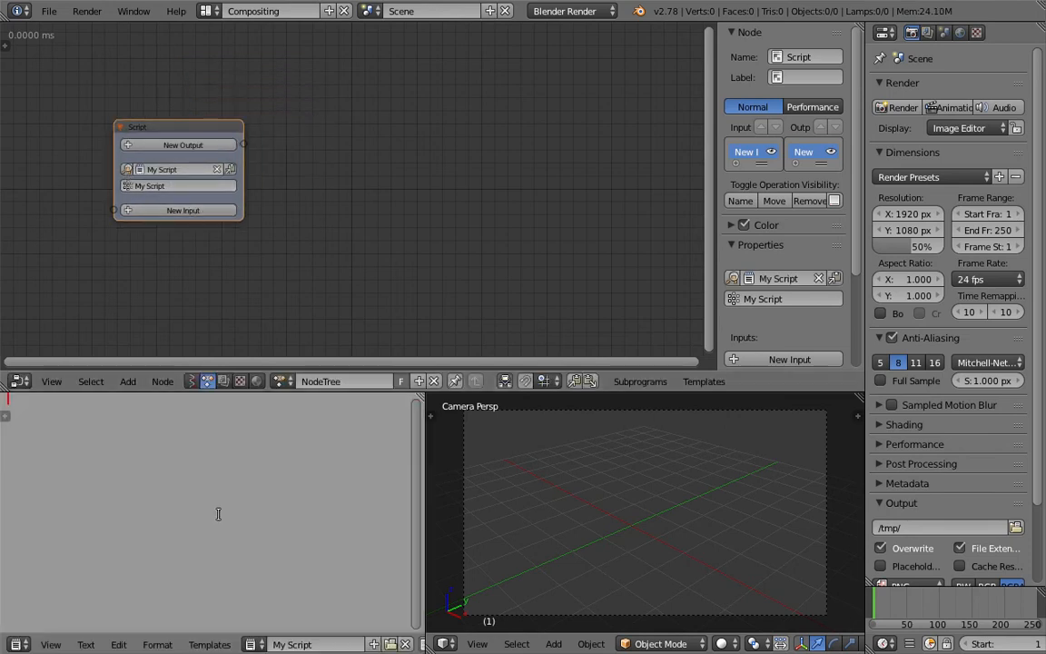
{"action": "type", "text": "radius=0.64, base=0.17, width=0.11)"}
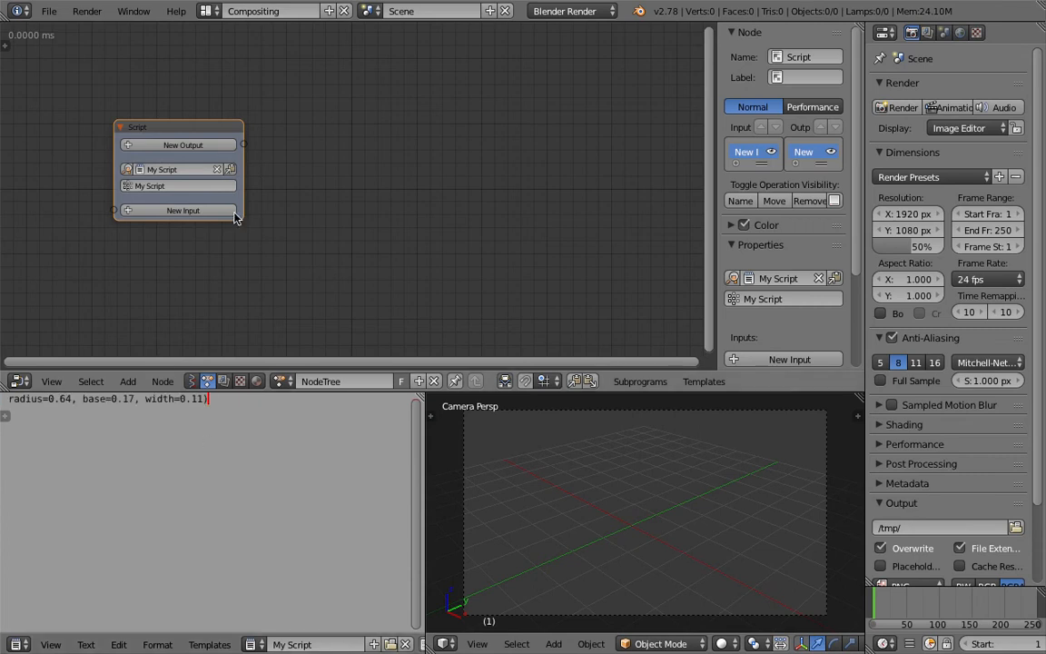
Show the Animation Nodes execution settings and enable automatic execution on Frame Changed.
{"action": "left_click", "coordinate": [5, 44]}
{"action": "left_click", "coordinate": [9, 109]}
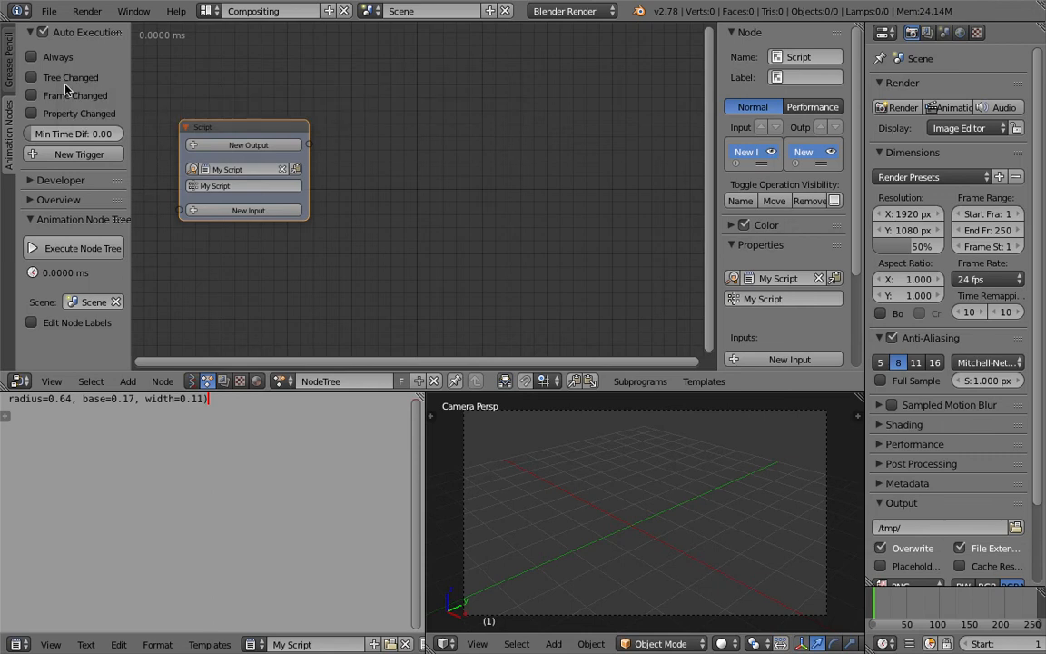
{"action": "left_click", "coordinate": [78, 94]}
{"action": "key", "text": "ctrl+s"}
{"action": "left_click", "coordinate": [223, 126]}
{"action": "middle_click_drag", "start_coordinate": [380, 202], "coordinate": [431, 216]}
{"action": "left_click", "coordinate": [595, 487]}
{"action": "key", "text": "shift+a"}
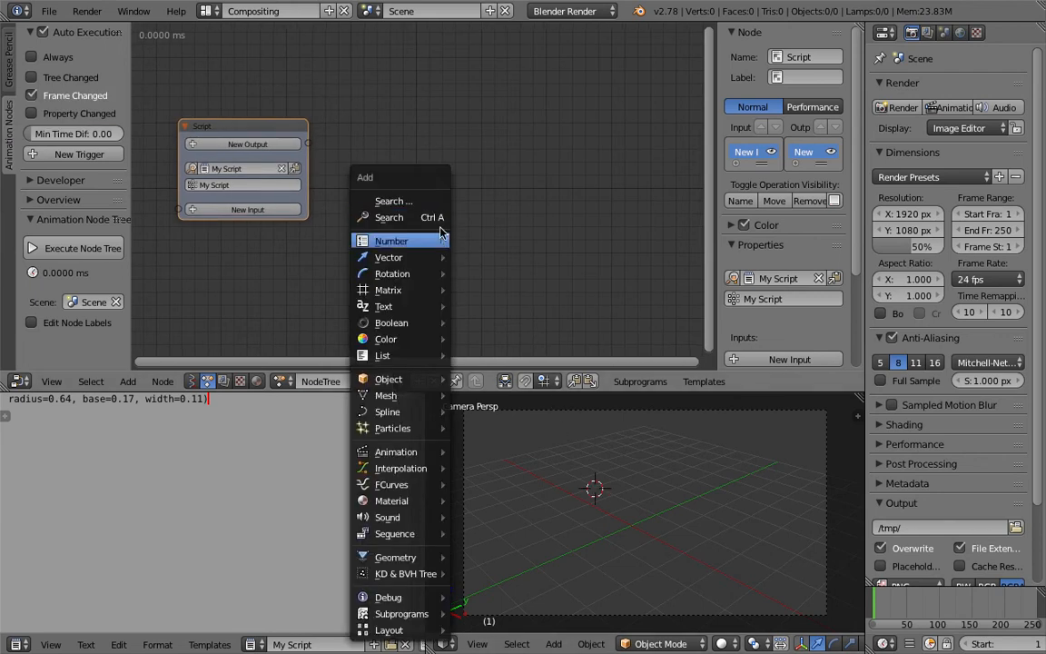
{"action": "left_click", "coordinate": [427, 217]}
{"action": "left_click", "coordinate": [456, 188]}
Rename the Script node's subprogram to Gear Generator and reposition the node in the canvas.
{"action": "left_click", "coordinate": [230, 186]}
{"action": "left_click", "coordinate": [378, 186]}
{"action": "middle_click_drag", "start_coordinate": [346, 192], "coordinate": [515, 220]}
{"action": "scroll", "coordinate": [515, 220], "scroll_direction": "up", "scroll_amount": 3}
{"action": "left_click", "coordinate": [412, 214]}
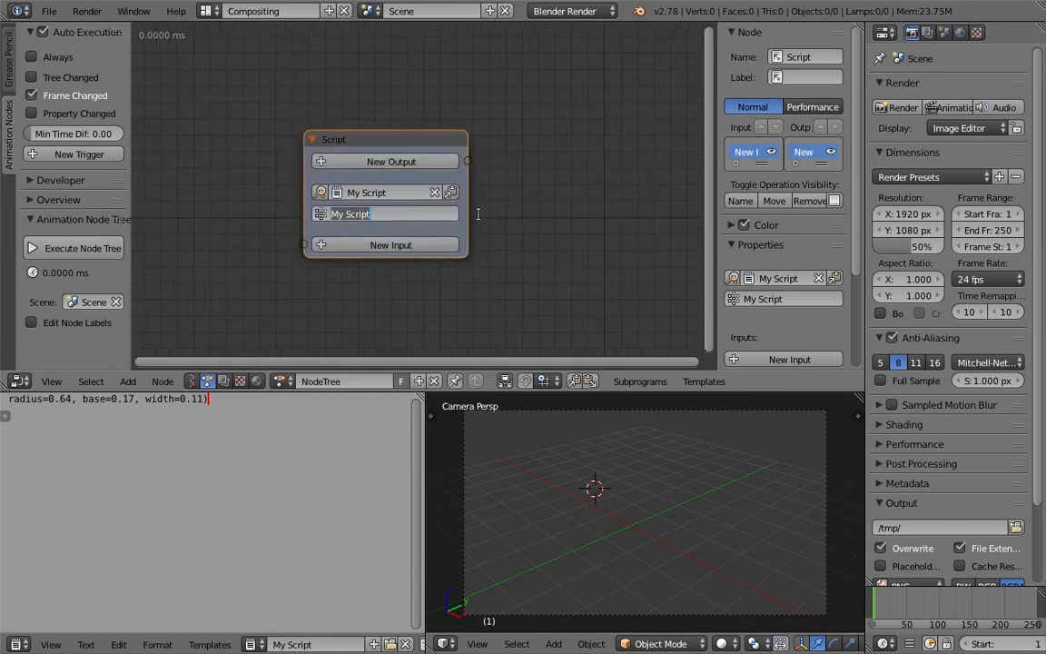
{"action": "type", "text": "Gear Generator"}
{"action": "key", "text": "Return"}
{"action": "left_click_drag", "start_coordinate": [425, 142], "coordinate": [366, 135]}
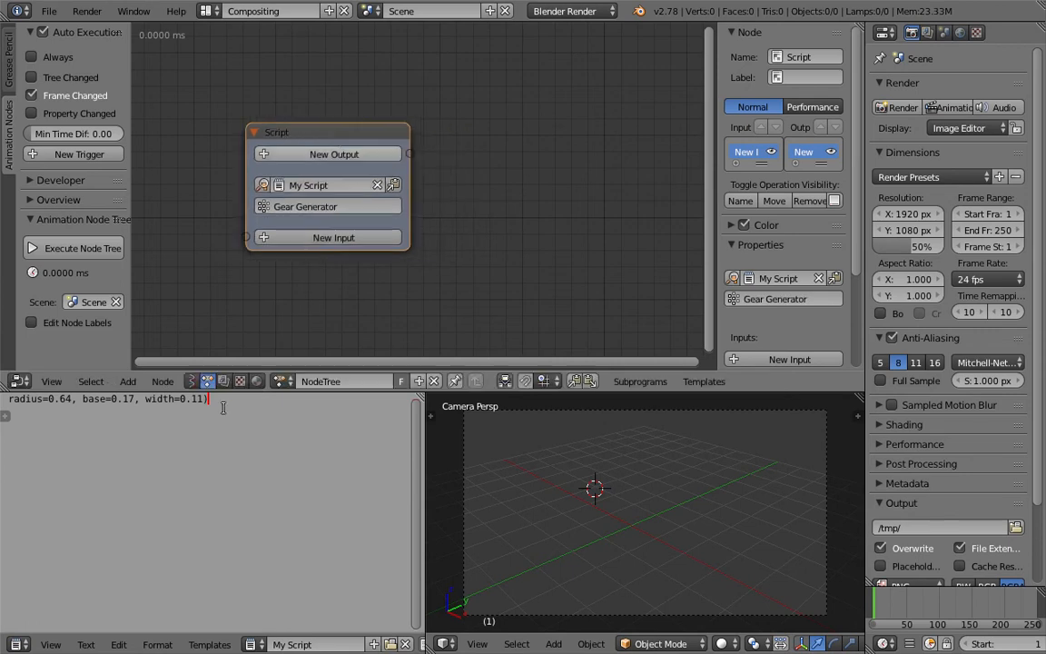
Widen the text editor until the whole gear command fits, and insert two blank lines above the command.
{"action": "left_click_drag", "start_coordinate": [225, 418], "coordinate": [11, 423]}
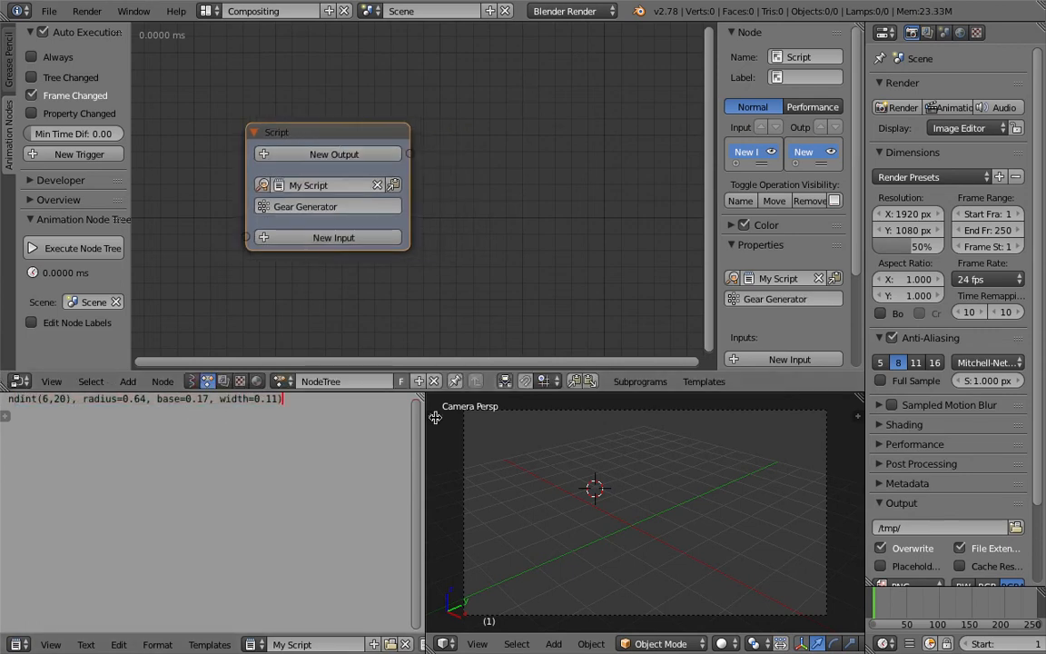
{"action": "left_click_drag", "start_coordinate": [421, 486], "coordinate": [484, 486]}
{"action": "left_click", "coordinate": [282, 416]}
{"action": "left_click_drag", "start_coordinate": [282, 416], "coordinate": [3, 376]}
{"action": "left_click", "coordinate": [78, 416]}
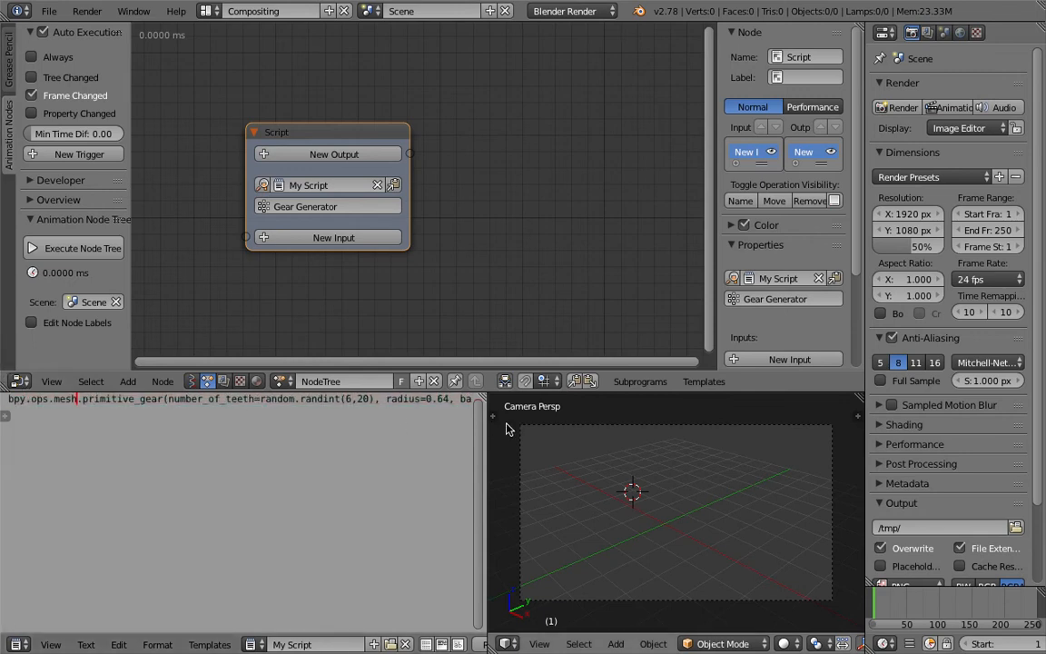
{"action": "left_click_drag", "start_coordinate": [484, 409], "coordinate": [600, 409]}
{"action": "left_click", "coordinate": [368, 400]}
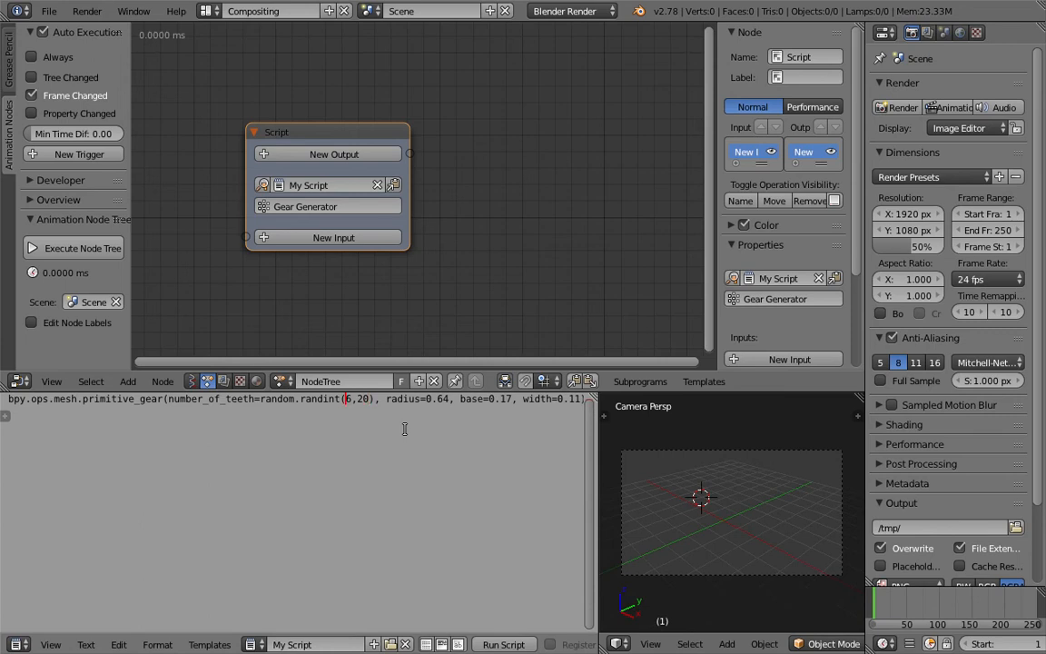
{"action": "key", "text": "Return"}
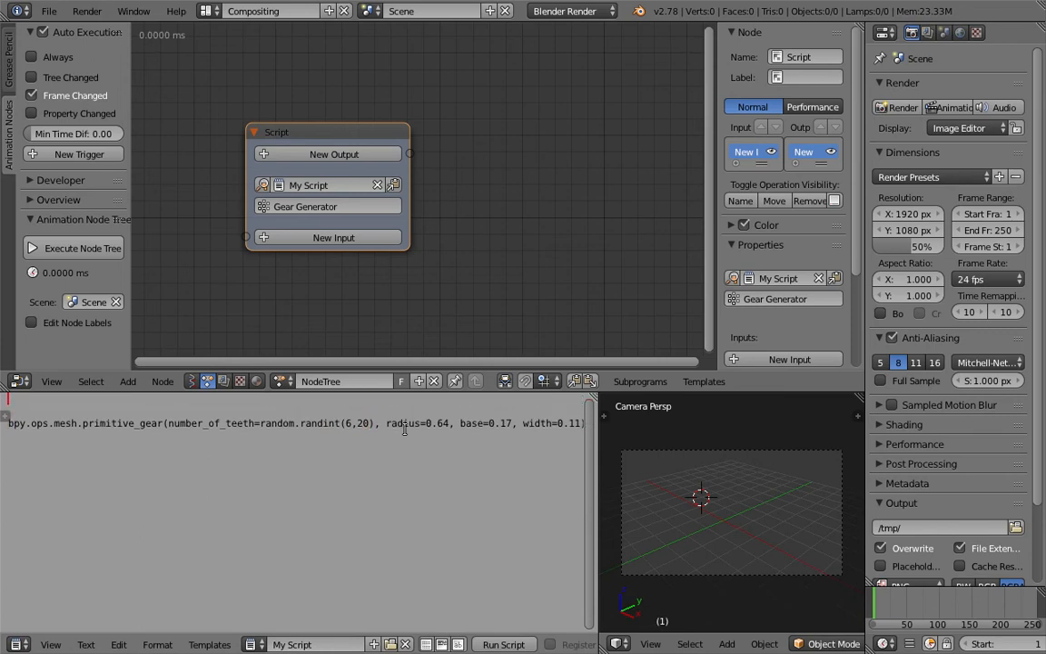
Narrow the properties area, orbit the 3D view out of the camera view, place the 3D cursor on the grid and widen the text editor.
{"action": "left_click_drag", "start_coordinate": [597, 409], "coordinate": [542, 408]}
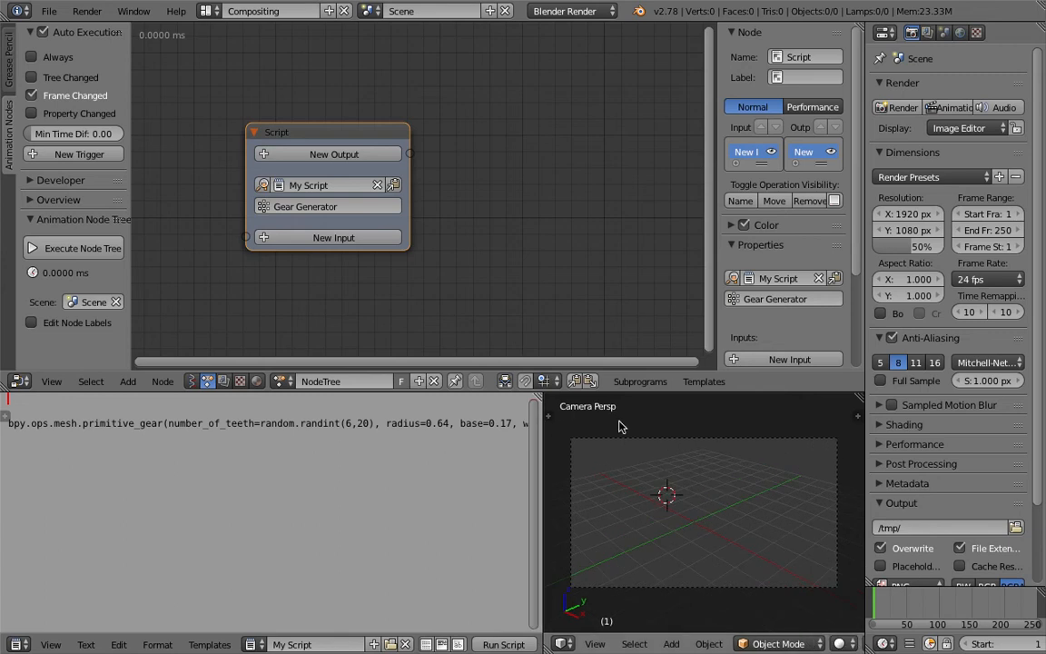
{"action": "left_click_drag", "start_coordinate": [859, 427], "coordinate": [913, 426]}
{"action": "middle_click_drag", "start_coordinate": [789, 462], "coordinate": [681, 477]}
{"action": "left_click", "coordinate": [673, 468]}
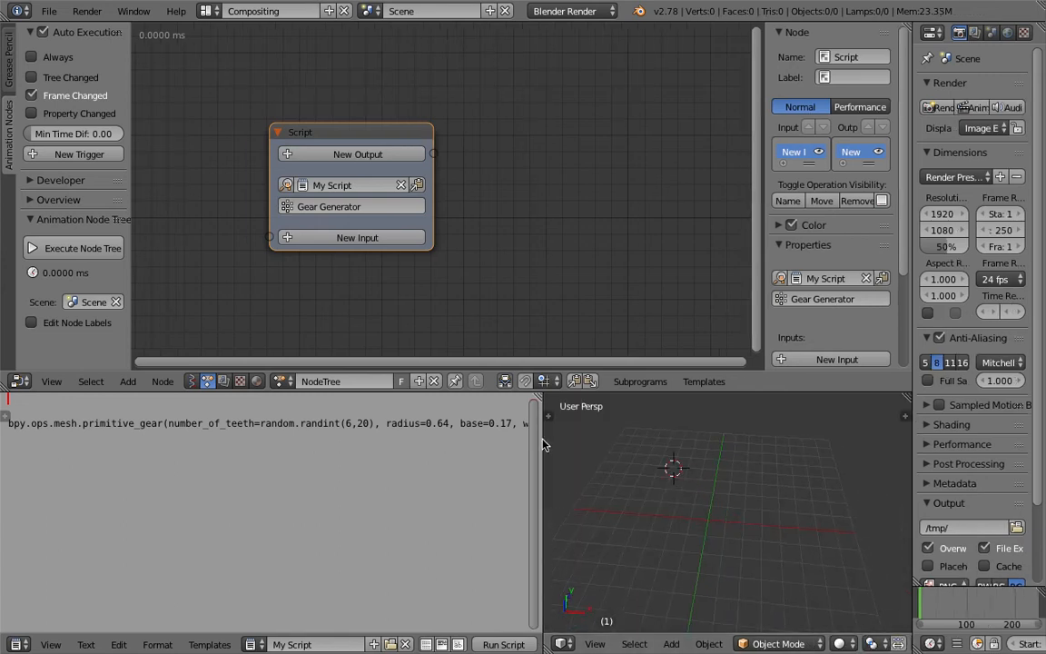
{"action": "left_click_drag", "start_coordinate": [542, 437], "coordinate": [648, 437]}
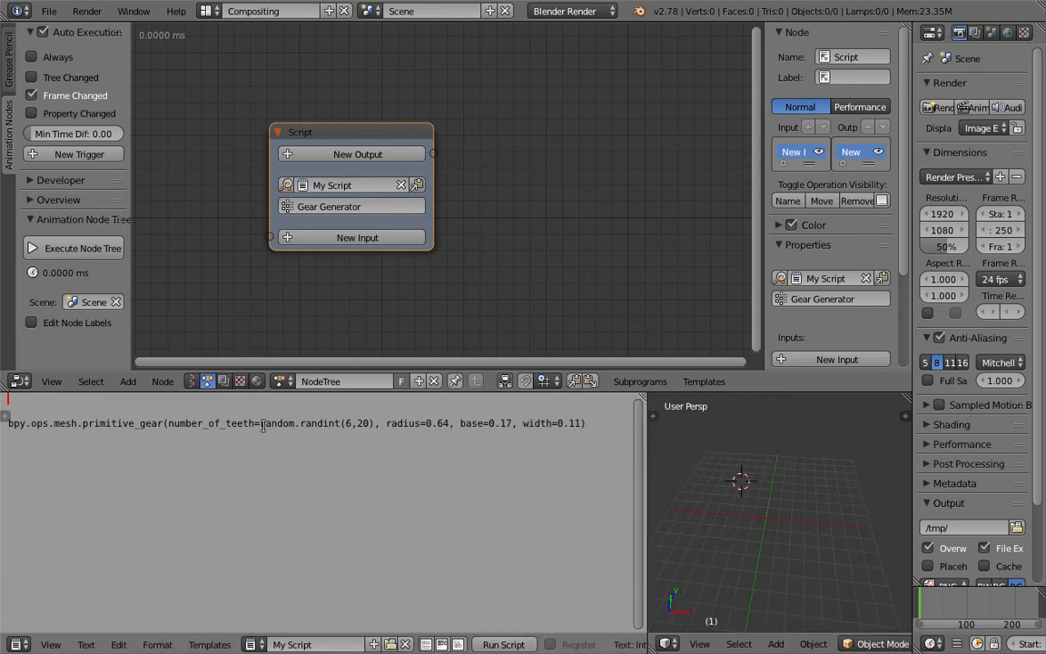
Turn on line numbers and syntax highlighting for My Script, and reposition the 3D cursor on the grid.
{"action": "left_click", "coordinate": [426, 644]}
{"action": "left_click", "coordinate": [458, 644]}
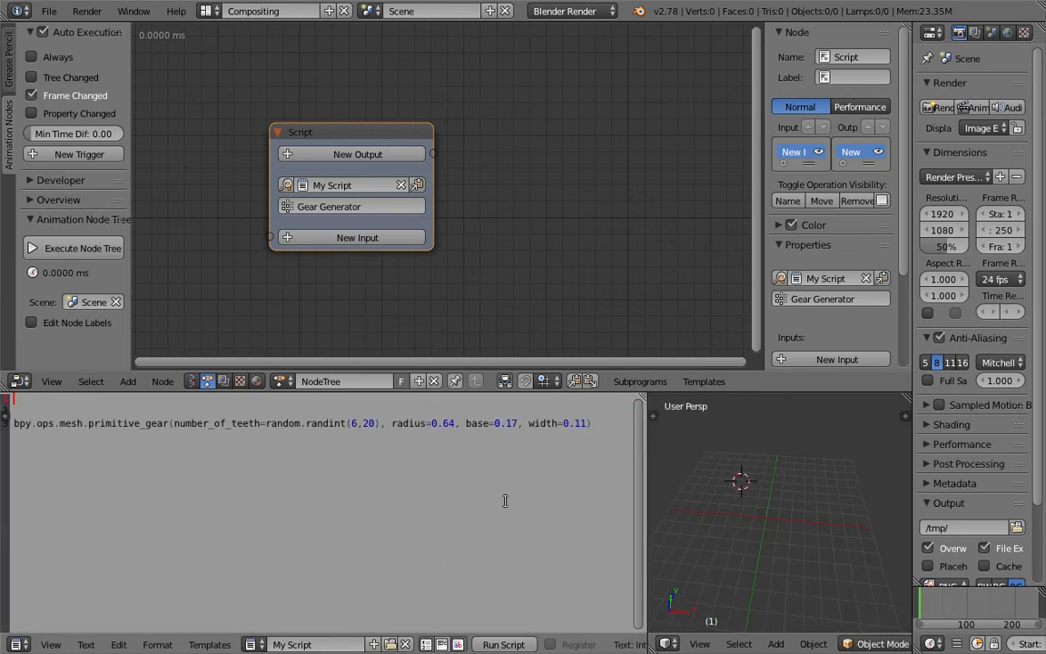
{"action": "middle_click_drag", "start_coordinate": [700, 467], "coordinate": [755, 469]}
{"action": "left_click", "coordinate": [752, 473]}
Add an Invoke Subprogram node for Gear Generator and place it beside the Script node.
{"action": "middle_click_drag", "start_coordinate": [435, 148], "coordinate": [413, 140]}
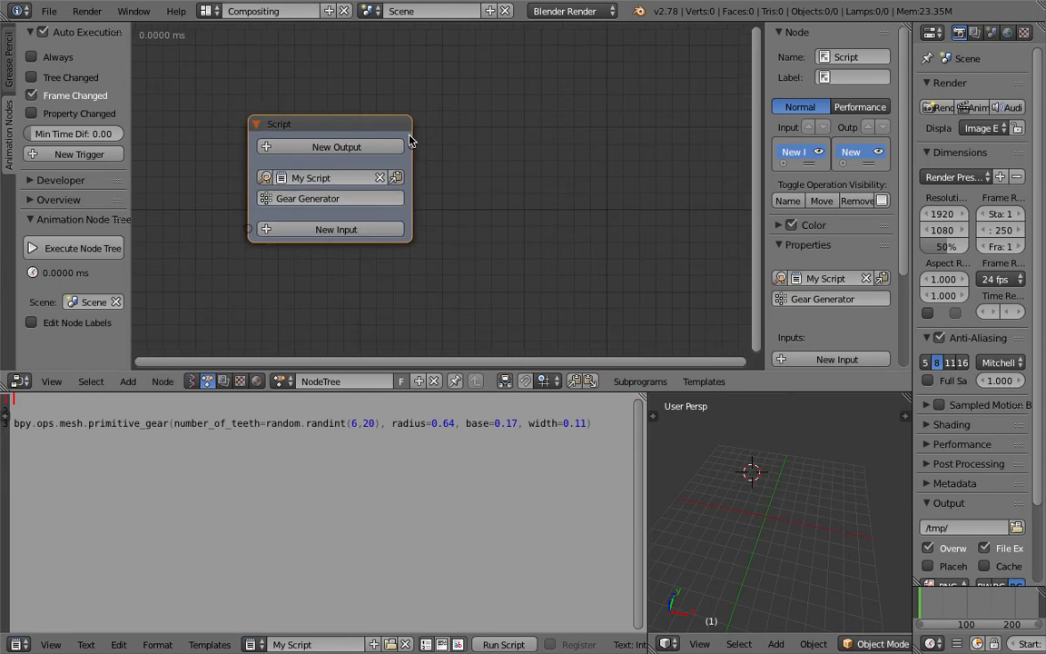
{"action": "middle_click_drag", "start_coordinate": [514, 153], "coordinate": [469, 140]}
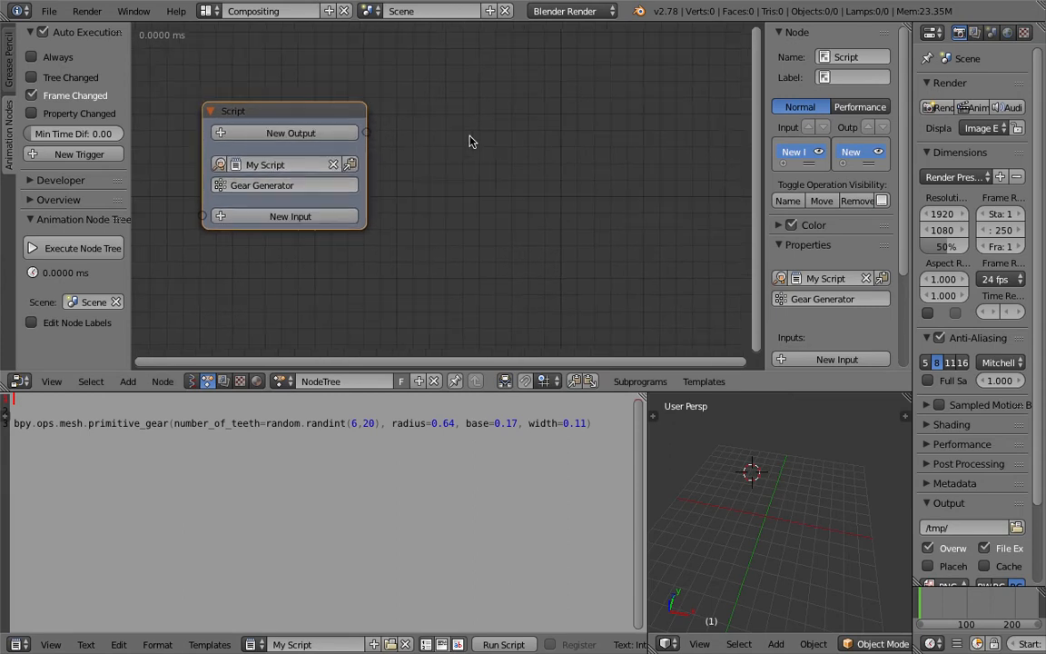
{"action": "key", "text": "shift+a"}
{"action": "mouse_move", "coordinate": [461, 533]}
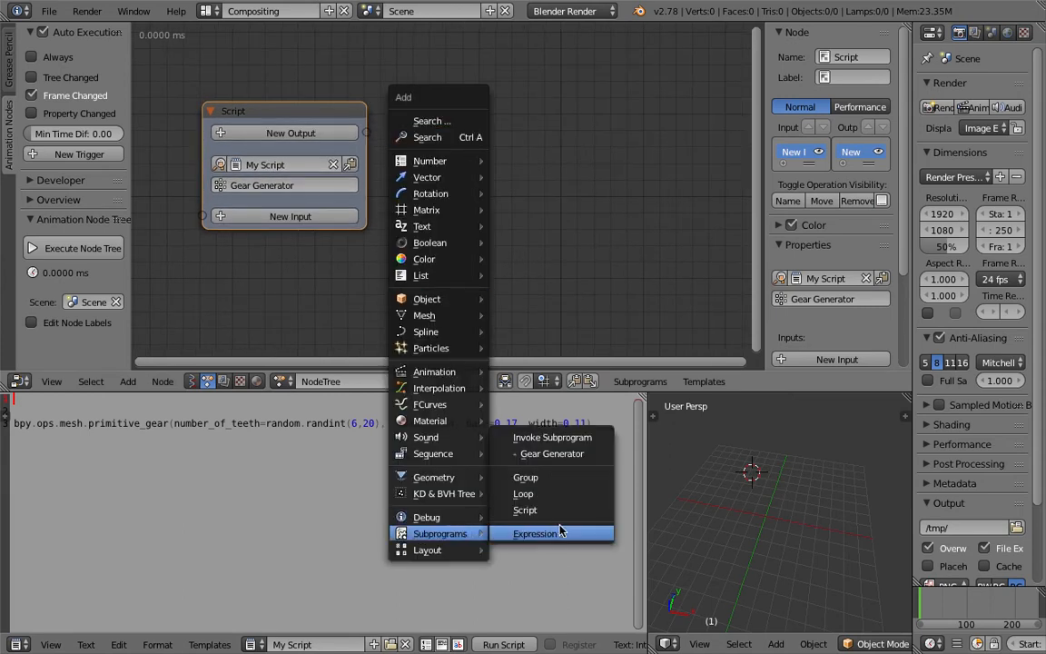
{"action": "left_click", "coordinate": [560, 460]}
{"action": "left_click", "coordinate": [557, 229]}
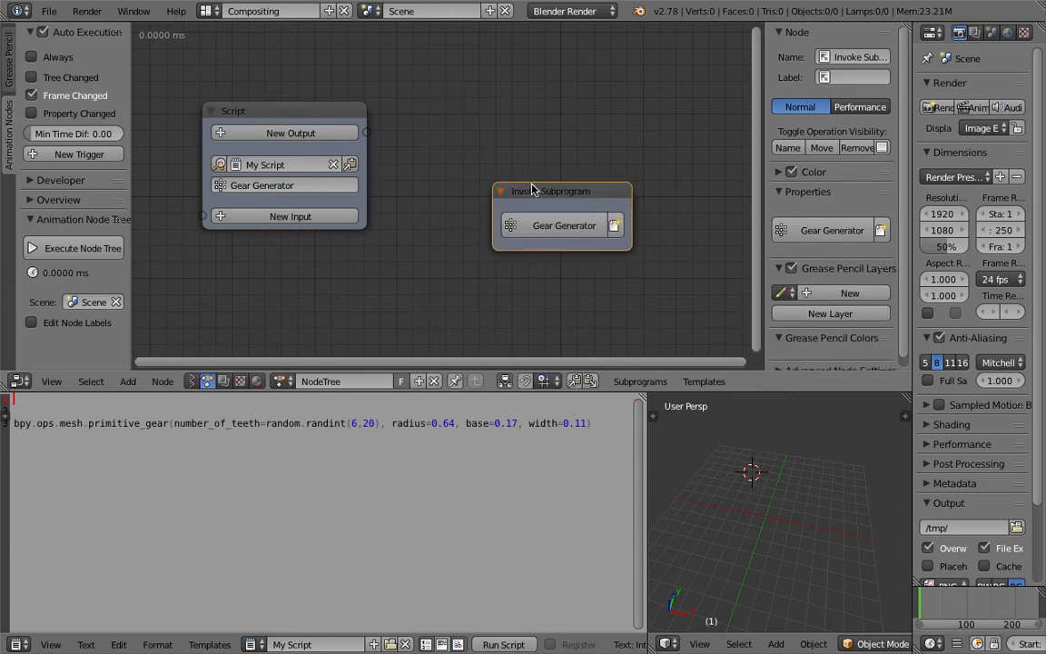
Advance one frame to run the subprogram, and add the line "import random as random" above the gear command.
{"action": "scroll", "coordinate": [531, 218], "scroll_direction": "up", "scroll_amount": 3}
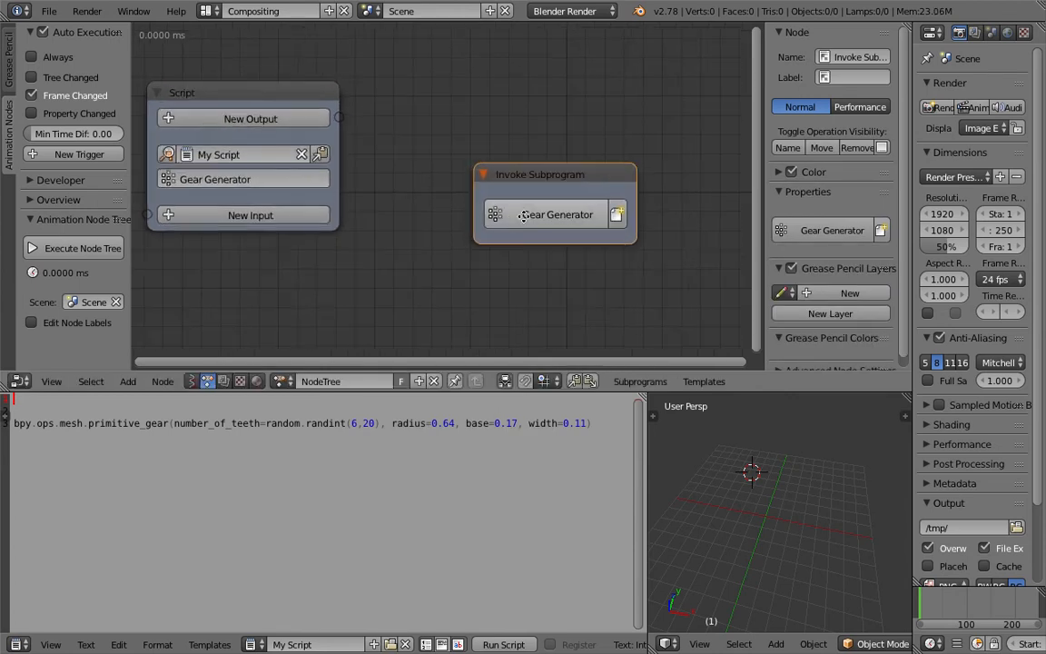
{"action": "middle_click_drag", "start_coordinate": [524, 190], "coordinate": [509, 160]}
{"action": "scroll", "coordinate": [518, 206], "scroll_direction": "down", "scroll_amount": 2}
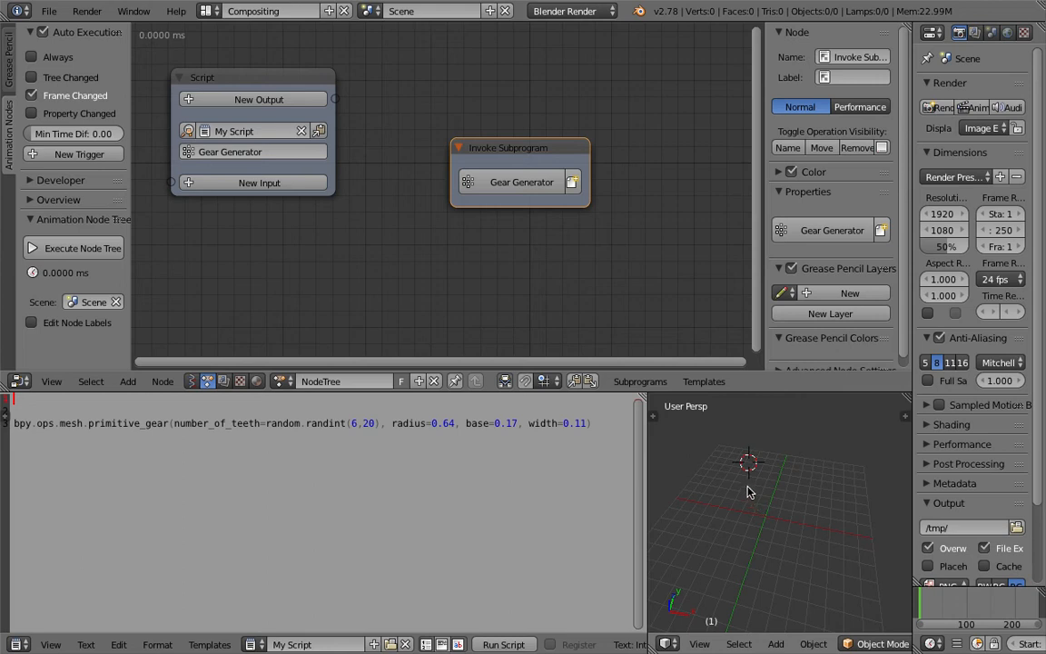
{"action": "key", "text": "Right"}
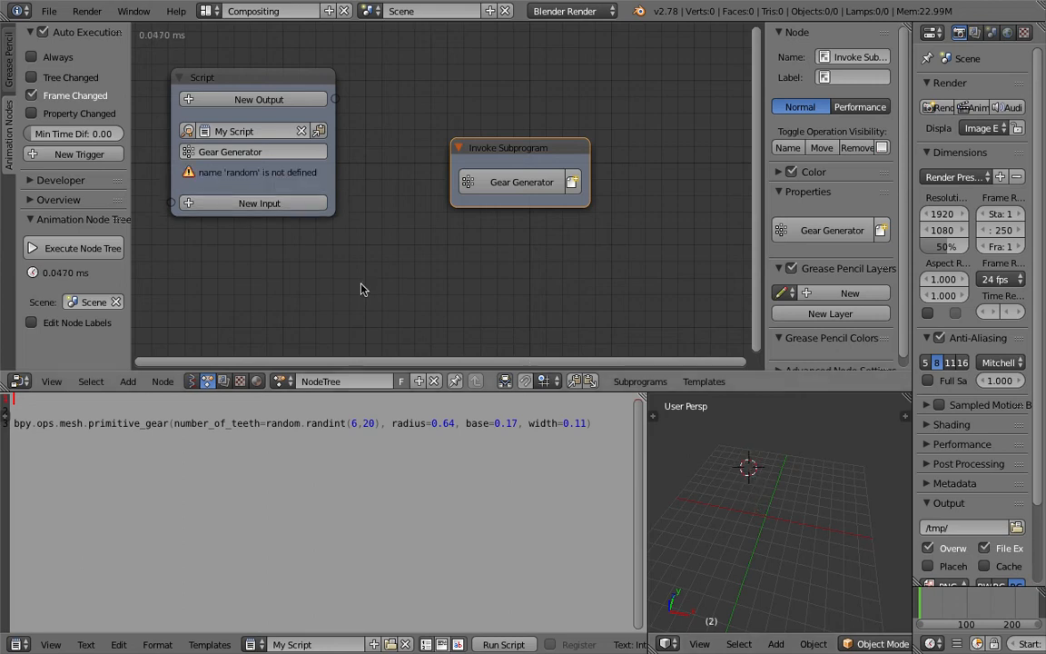
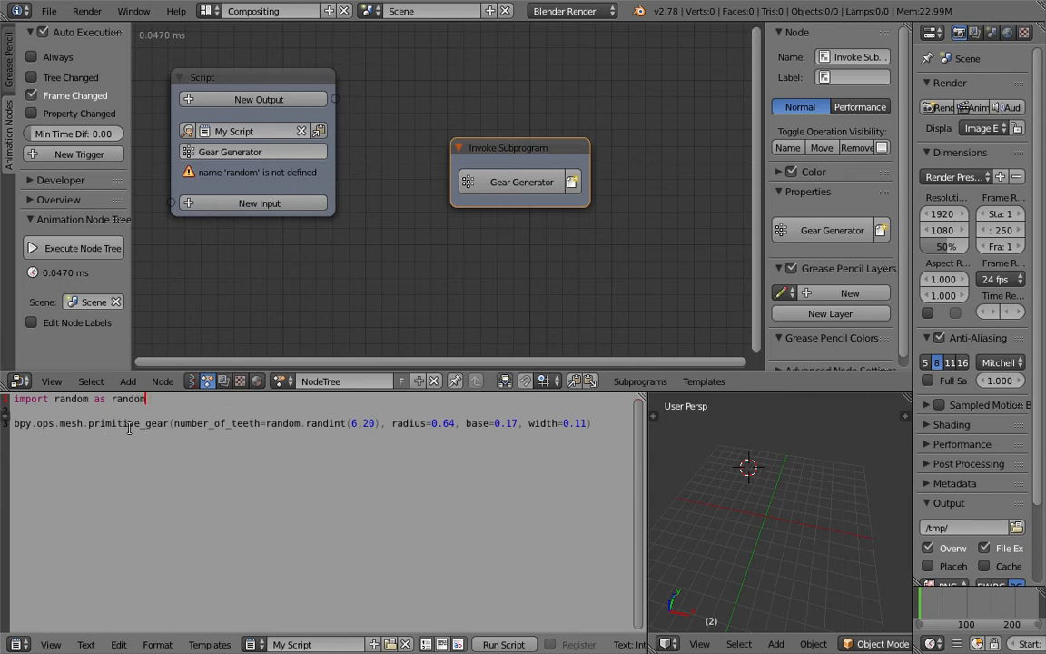
{"action": "left_click_drag", "start_coordinate": [270, 423], "coordinate": [383, 422]}
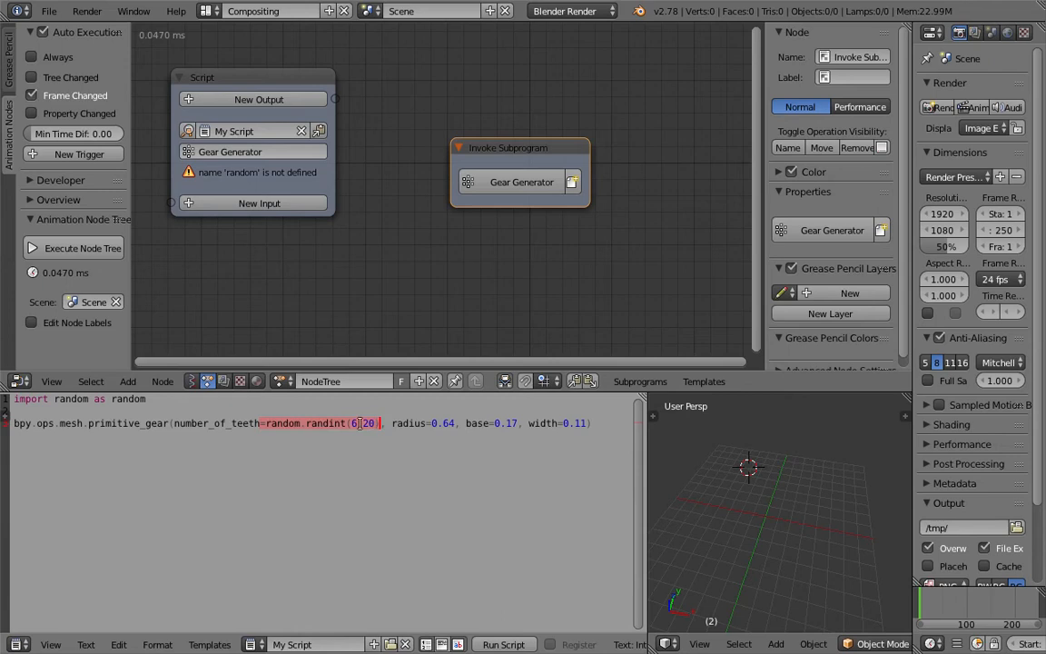
{"action": "left_click", "coordinate": [354, 424]}
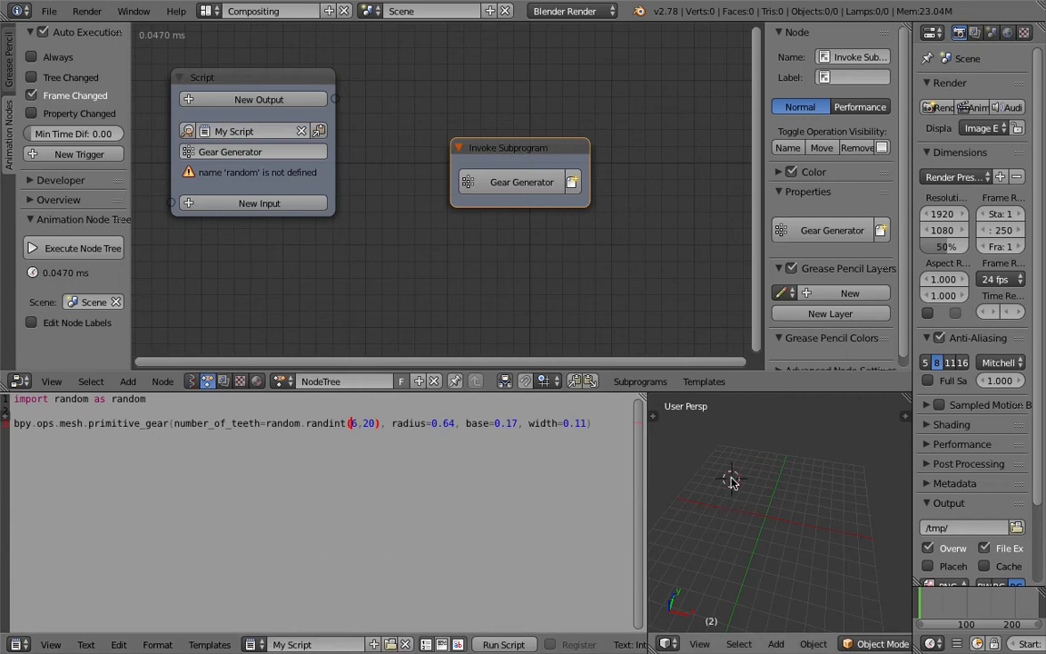
Generate gears across the grid by repeatedly advancing one frame and moving the 3D cursor to a new spot.
{"action": "key", "text": "Right"}
{"action": "left_click", "coordinate": [775, 459]}
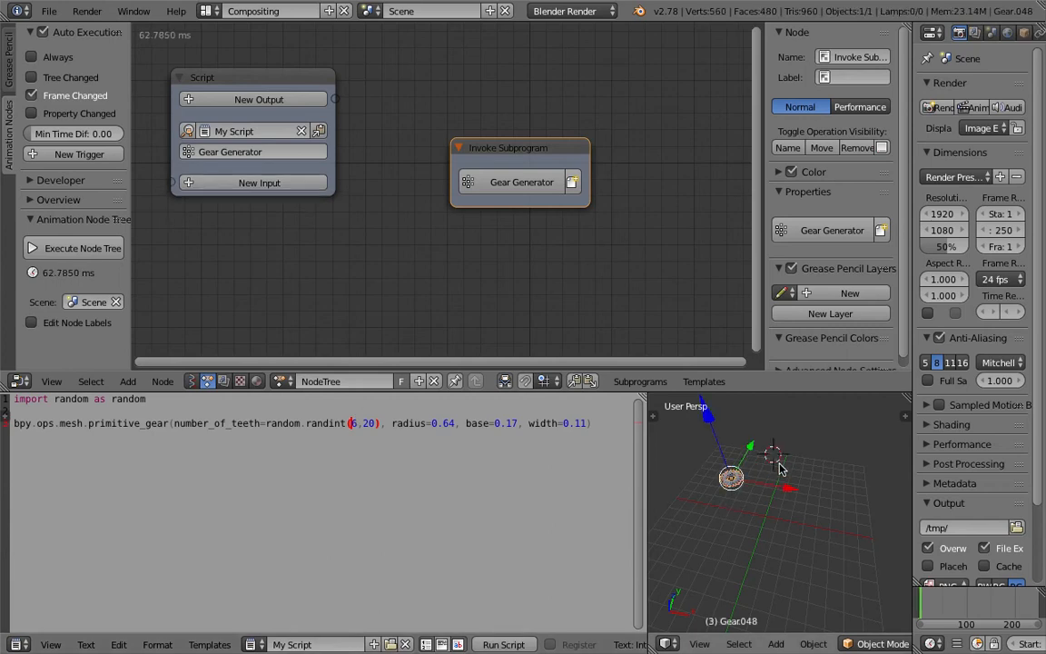
{"action": "middle_click_drag", "start_coordinate": [776, 461], "coordinate": [790, 510]}
{"action": "key", "text": "Right"}
{"action": "left_click", "coordinate": [843, 530]}
{"action": "key", "text": "Right"}
{"action": "left_click", "coordinate": [786, 524]}
{"action": "key", "text": "Right"}
{"action": "left_click", "coordinate": [823, 481]}
{"action": "key", "text": "Right"}
{"action": "left_click", "coordinate": [850, 461]}
{"action": "key", "text": "Right"}
{"action": "left_click", "coordinate": [778, 493]}
{"action": "key", "text": "Right"}
{"action": "left_click", "coordinate": [743, 498]}
{"action": "key", "text": "Right"}
{"action": "left_click", "coordinate": [739, 531]}
{"action": "key", "text": "Right"}
{"action": "left_click", "coordinate": [772, 561]}
{"action": "key", "text": "Right"}
{"action": "left_click", "coordinate": [811, 513]}
{"action": "key", "text": "Right"}
{"action": "left_click", "coordinate": [811, 451]}
{"action": "key", "text": "Right"}
{"action": "left_click", "coordinate": [734, 428]}
{"action": "key", "text": "Right"}
{"action": "left_click", "coordinate": [725, 472]}
{"action": "key", "text": "Right"}
{"action": "left_click", "coordinate": [814, 555]}
{"action": "key", "text": "Right"}
{"action": "left_click", "coordinate": [833, 577]}
{"action": "key", "text": "Right"}
{"action": "left_click", "coordinate": [880, 513]}
{"action": "key", "text": "Right"}
{"action": "left_click", "coordinate": [848, 479]}
{"action": "left_click", "coordinate": [734, 554]}
{"action": "key", "text": "Right"}
{"action": "left_click", "coordinate": [731, 585]}
{"action": "key", "text": "Right"}
{"action": "left_click", "coordinate": [807, 577]}
{"action": "key", "text": "Right"}
{"action": "left_click", "coordinate": [851, 574]}
{"action": "key", "text": "Right"}
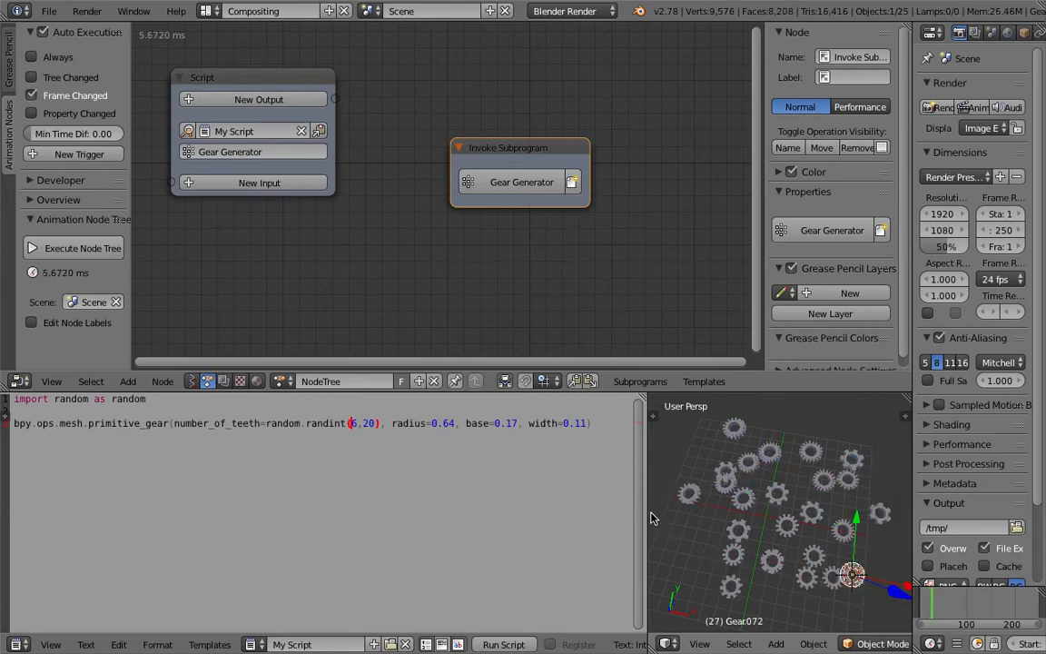
Widen the 3D view and generate more gears around the grid's outer areas, one per 3D cursor position and frame.
{"action": "left_click_drag", "start_coordinate": [648, 518], "coordinate": [522, 514]}
{"action": "left_click", "coordinate": [562, 470]}
{"action": "key", "text": "Right"}
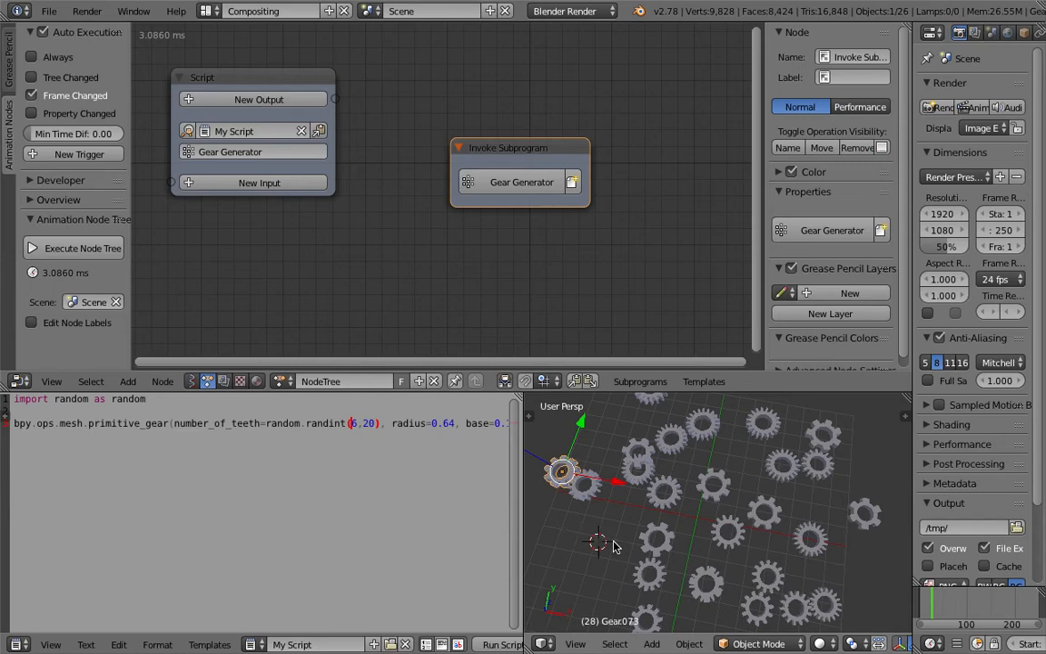
{"action": "key", "text": "Right"}
{"action": "middle_click_drag", "start_coordinate": [614, 542], "coordinate": [716, 494]}
{"action": "scroll", "coordinate": [677, 500], "scroll_direction": "down", "scroll_amount": 2}
{"action": "left_click", "coordinate": [679, 430]}
{"action": "key", "text": "Right"}
{"action": "left_click", "coordinate": [759, 420]}
{"action": "key", "text": "Right"}
{"action": "left_click", "coordinate": [835, 440]}
{"action": "key", "text": "Right"}
{"action": "left_click", "coordinate": [838, 547]}
{"action": "scroll", "coordinate": [721, 517], "scroll_direction": "up", "scroll_amount": 3}
{"action": "left_click", "coordinate": [663, 461]}
{"action": "scroll", "coordinate": [661, 472], "scroll_direction": "down", "scroll_amount": 3}
{"action": "left_click", "coordinate": [603, 491]}
{"action": "key", "text": "Right"}
{"action": "key", "text": "Right"}
{"action": "left_click", "coordinate": [636, 428]}
{"action": "key", "text": "Right"}
{"action": "left_click", "coordinate": [598, 424]}
{"action": "key", "text": "Right"}
{"action": "left_click", "coordinate": [583, 458]}
{"action": "key", "text": "Right"}
Enlarge the 3D view's area and select all the scattered gears.
{"action": "middle_click_drag", "start_coordinate": [679, 508], "coordinate": [613, 447]}
{"action": "left_click_drag", "start_coordinate": [654, 391], "coordinate": [653, 281]}
{"action": "left_click_drag", "start_coordinate": [523, 393], "coordinate": [260, 409]}
{"action": "mouse_move", "coordinate": [545, 427]}
{"action": "middle_mouse_down"}
{"action": "mouse_move", "coordinate": [511, 428]}
{"action": "mouse_move", "coordinate": [534, 440]}
{"action": "middle_mouse_up"}
{"action": "scroll", "coordinate": [534, 440], "scroll_direction": "down", "scroll_amount": 5}
{"action": "key", "text": "a"}
{"action": "key", "text": "a"}
{"action": "key", "text": "a"}
{"action": "key", "text": "a"}
{"action": "key", "text": "a"}
{"action": "key", "text": "b"}
{"action": "left_click_drag", "start_coordinate": [453, 363], "coordinate": [684, 537]}
{"action": "scroll", "coordinate": [683, 536], "scroll_direction": "up", "scroll_amount": 4}
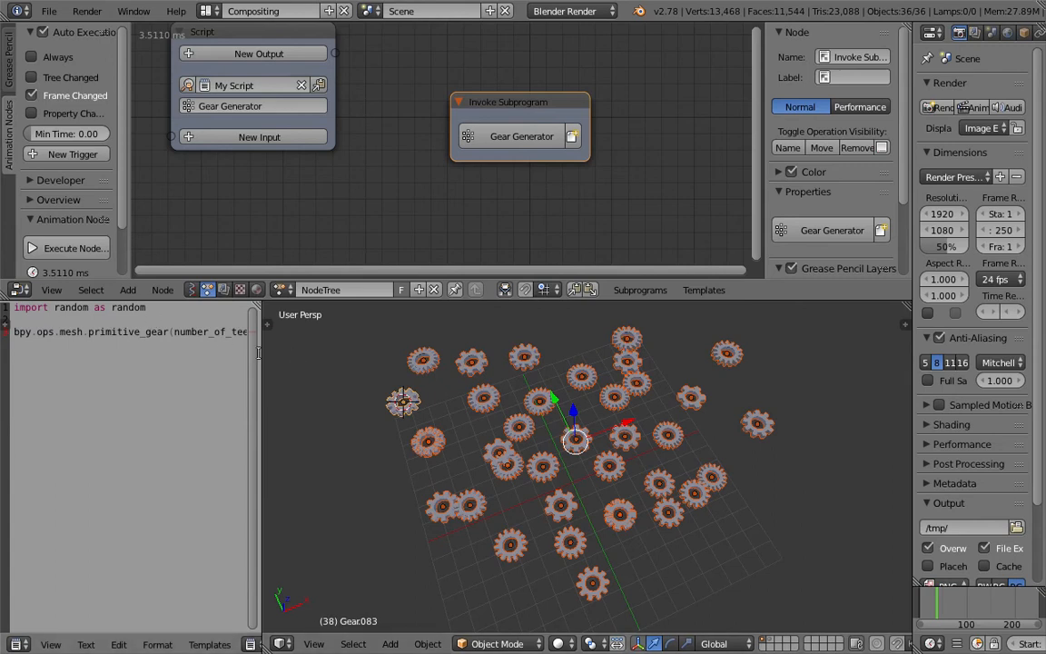
Widen the text editor to about half the window and reselect all the gears with a box selection.
{"action": "left_click_drag", "start_coordinate": [258, 353], "coordinate": [508, 368]}
{"action": "scroll", "coordinate": [761, 488], "scroll_direction": "up", "scroll_amount": 3}
{"action": "scroll", "coordinate": [762, 485], "scroll_direction": "down", "scroll_amount": 5}
{"action": "key", "text": "a"}
{"action": "key", "text": "a"}
{"action": "key", "text": "a"}
{"action": "key", "text": "b"}
{"action": "left_click_drag", "start_coordinate": [575, 373], "coordinate": [834, 548]}
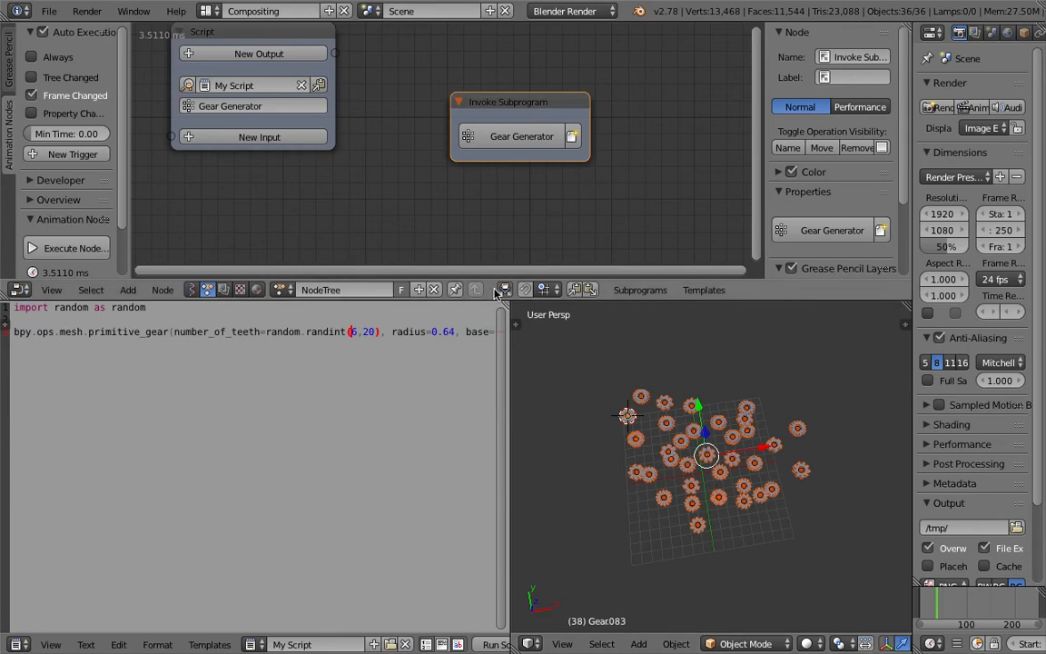
Turn off Frame Changed auto execution and put the selected gears into a new group.
{"action": "left_click", "coordinate": [53, 97]}
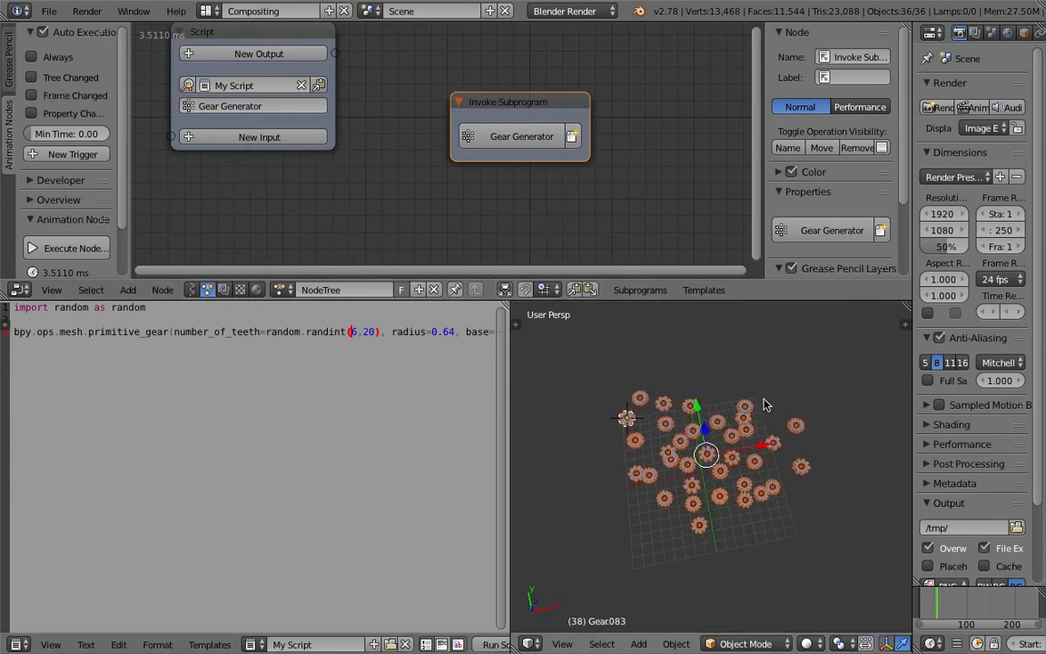
{"action": "key", "text": "a"}
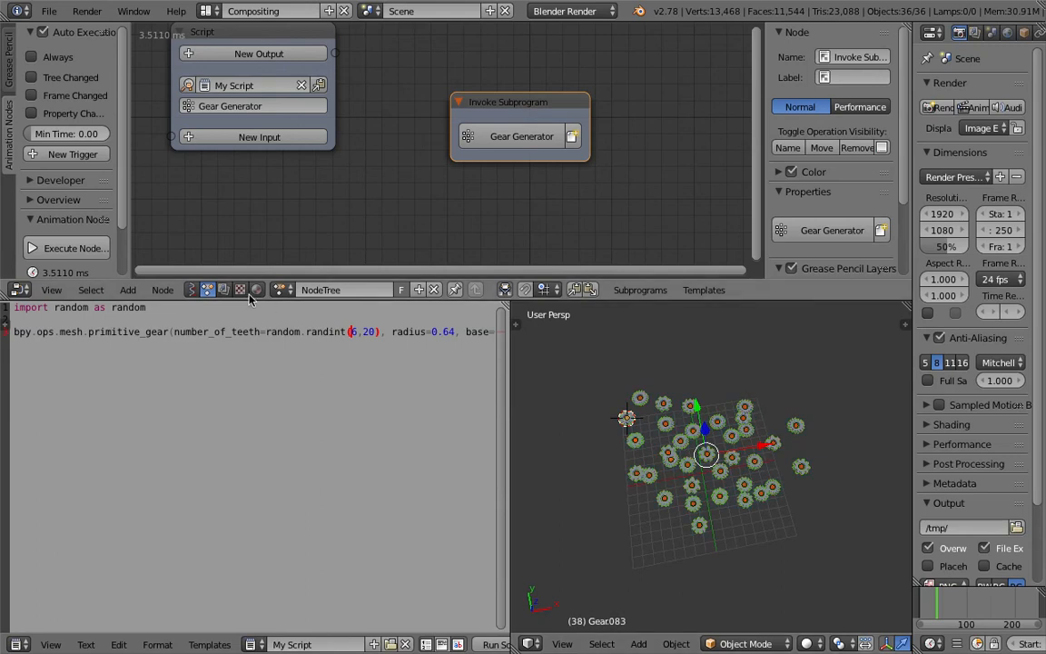
Create a new node tree and insert the Grid Arrange Objects template.
{"action": "left_click", "coordinate": [419, 289]}
{"action": "left_click", "coordinate": [704, 289]}
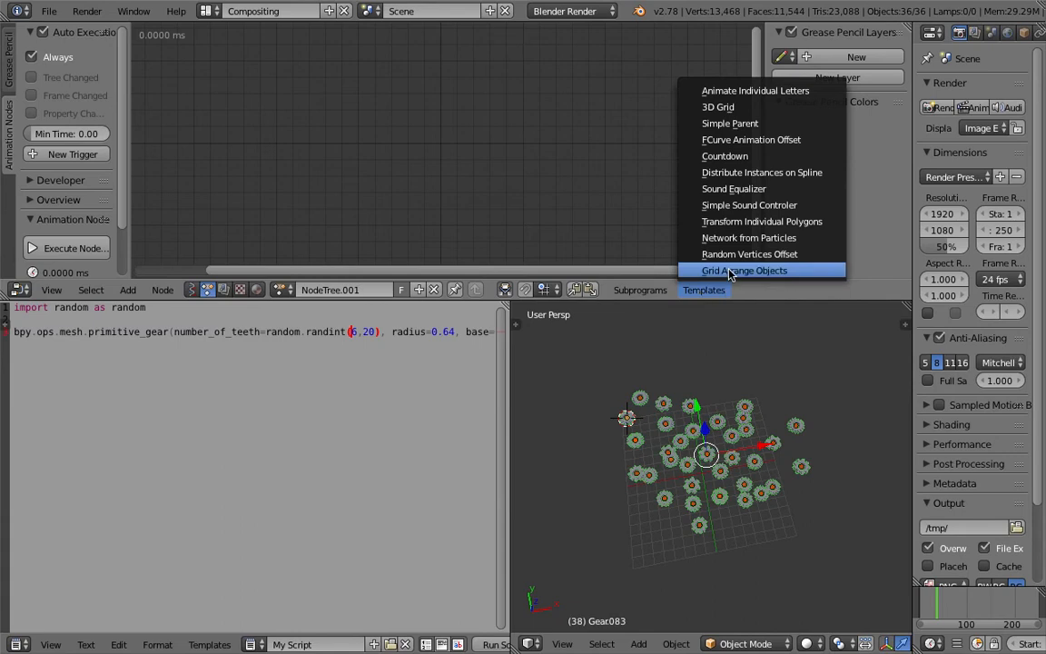
{"action": "left_click", "coordinate": [731, 272]}
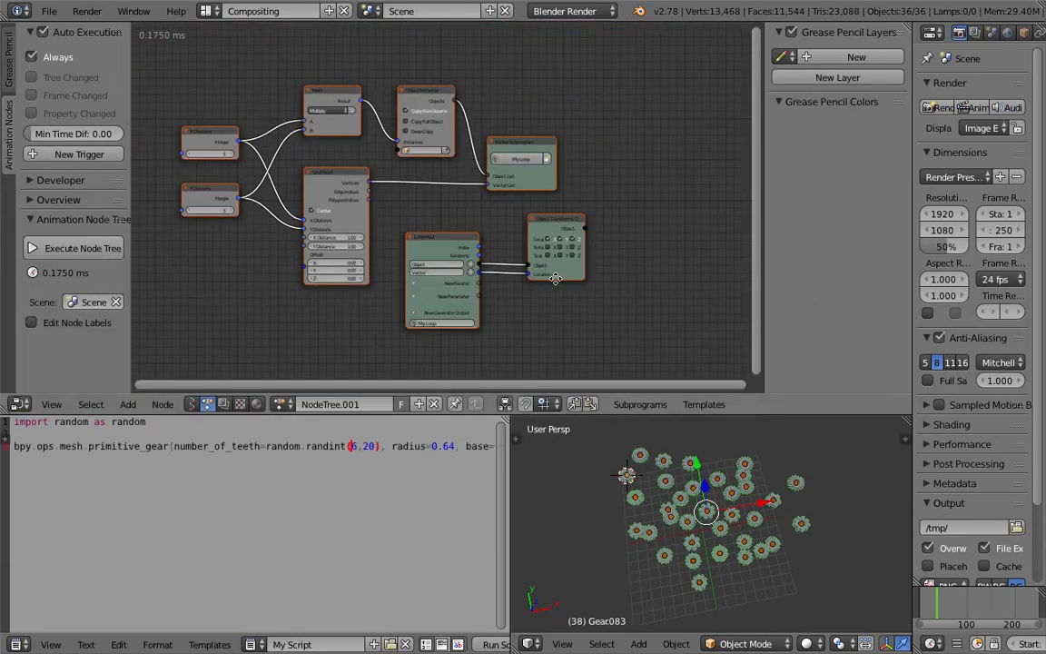
Disable Always in the auto execution settings and enable Tree Changed, Frame Changed and Property Changed.
{"action": "left_click", "coordinate": [57, 61]}
{"action": "left_click", "coordinate": [59, 61]}
{"action": "left_click", "coordinate": [59, 61]}
{"action": "left_click_drag", "start_coordinate": [61, 78], "coordinate": [65, 115]}
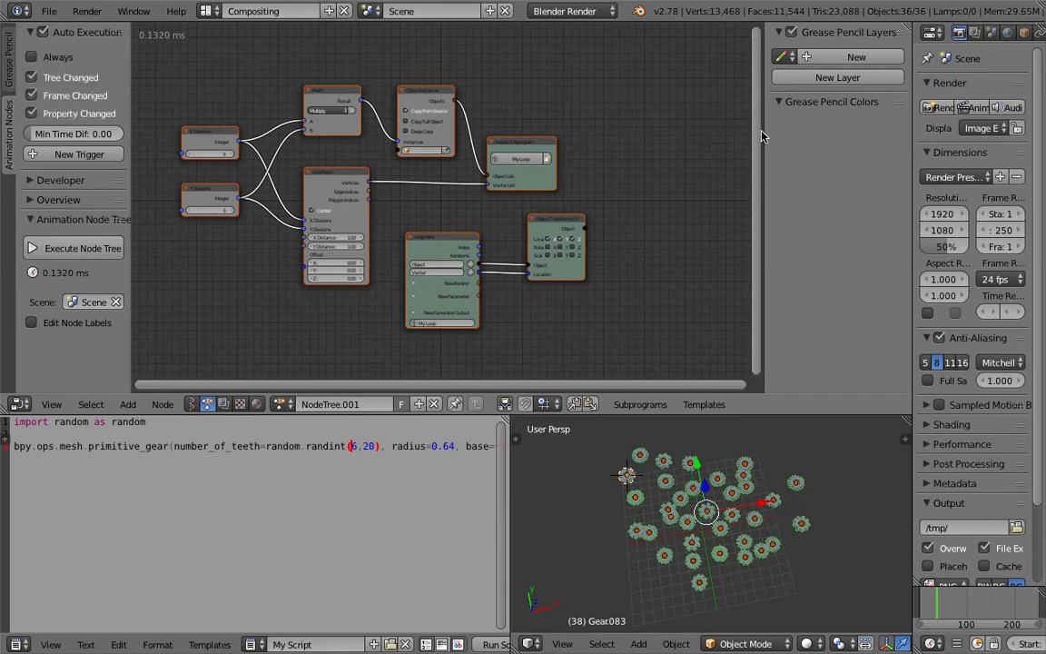
Hide the node properties sidebar and rearrange the template's nodes to leave more space between them.
{"action": "key", "text": "n"}
{"action": "scroll", "coordinate": [718, 187], "scroll_direction": "up", "scroll_amount": 2}
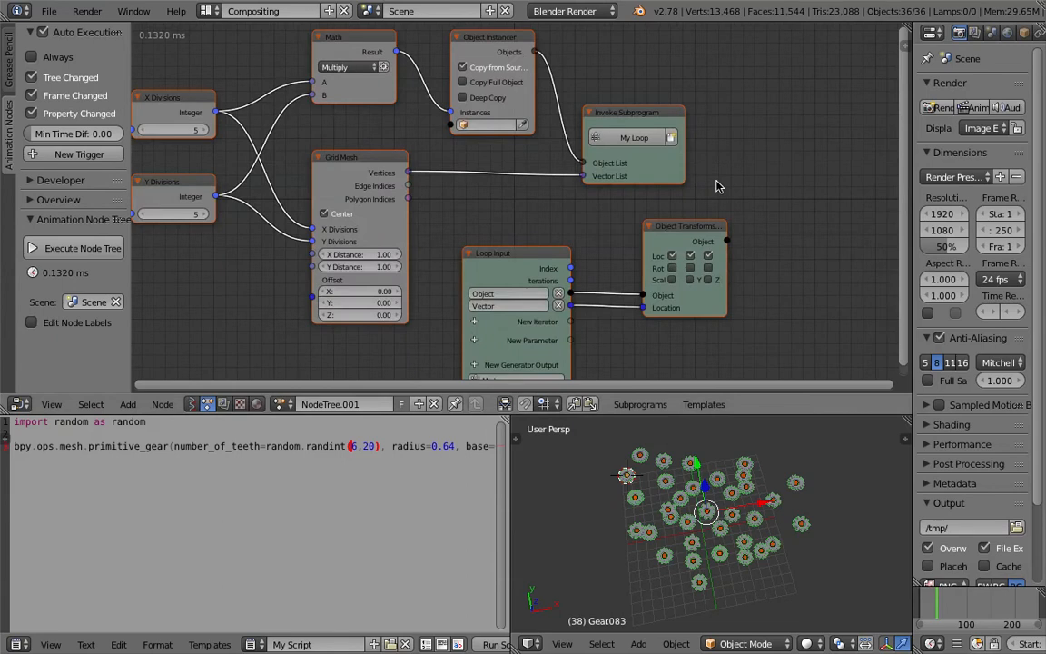
{"action": "middle_click_drag", "start_coordinate": [717, 186], "coordinate": [734, 166]}
{"action": "left_click_drag", "start_coordinate": [723, 203], "coordinate": [807, 191]}
{"action": "left_click_drag", "start_coordinate": [506, 231], "coordinate": [545, 229]}
{"action": "middle_click_drag", "start_coordinate": [462, 182], "coordinate": [610, 202]}
{"action": "scroll", "coordinate": [613, 186], "scroll_direction": "down", "scroll_amount": 1}
{"action": "left_click", "coordinate": [521, 57]}
{"action": "left_click_drag", "start_coordinate": [520, 57], "coordinate": [498, 59]}
{"action": "left_click_drag", "start_coordinate": [514, 166], "coordinate": [508, 174]}
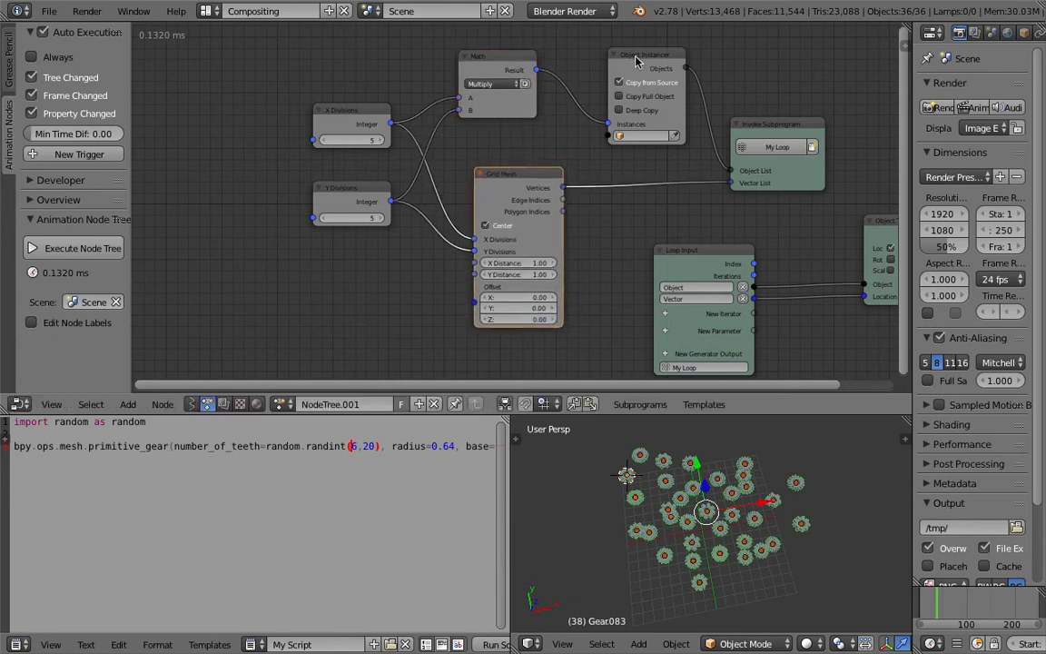
Delete the Object Instancer, Math, X Divisions and Y Divisions nodes.
{"action": "left_click_drag", "start_coordinate": [635, 56], "coordinate": [619, 58]}
{"action": "key", "text": "x"}
{"action": "left_click_drag", "start_coordinate": [514, 57], "coordinate": [499, 61]}
{"action": "key", "text": "x"}
{"action": "left_click_drag", "start_coordinate": [380, 109], "coordinate": [368, 111]}
{"action": "key", "text": "x"}
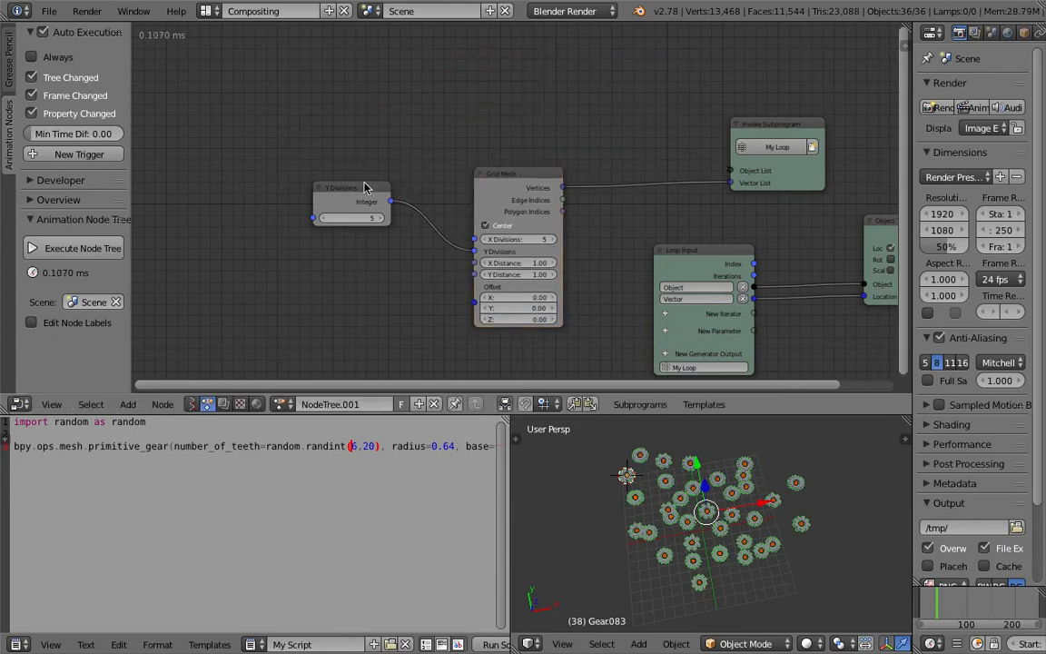
{"action": "left_click", "coordinate": [364, 188]}
{"action": "key", "text": "x"}
Search for "objects" and add an Objects from Group node above the Grid Mesh node.
{"action": "middle_click_drag", "start_coordinate": [428, 115], "coordinate": [391, 145]}
{"action": "key", "text": "shift+a"}
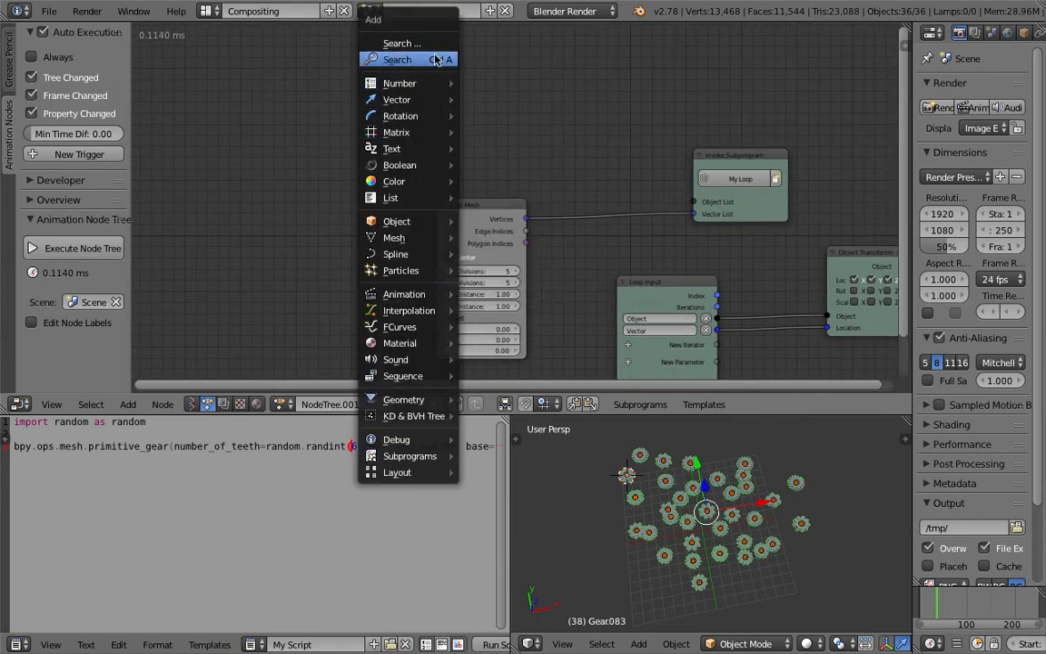
{"action": "left_click", "coordinate": [437, 59]}
{"action": "type", "text": "objects"}
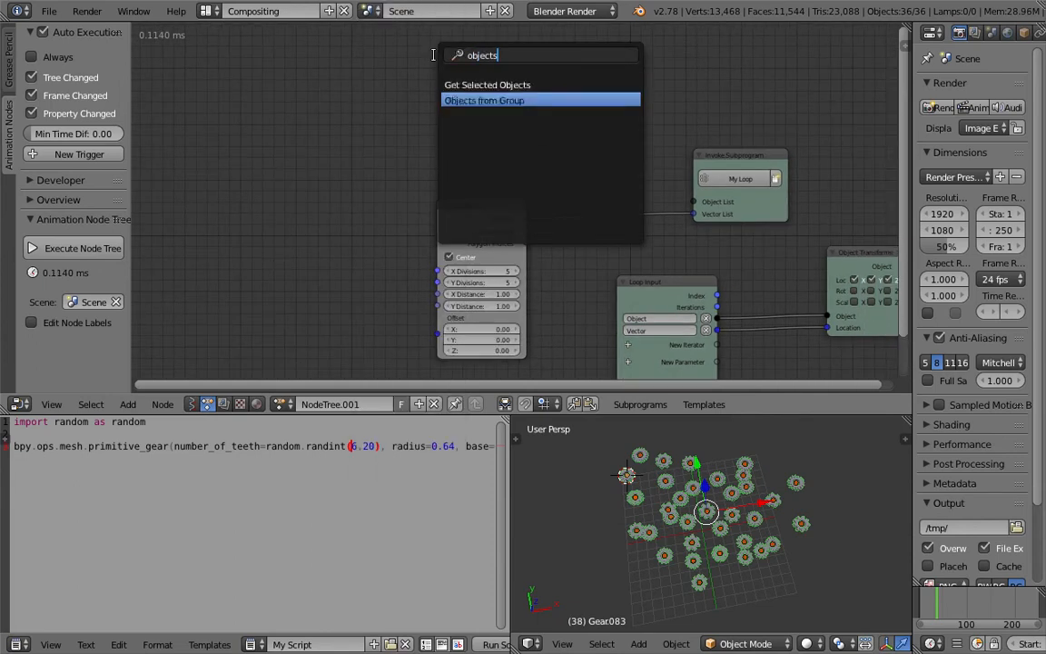
{"action": "key", "text": "Return"}
{"action": "left_click", "coordinate": [434, 106]}
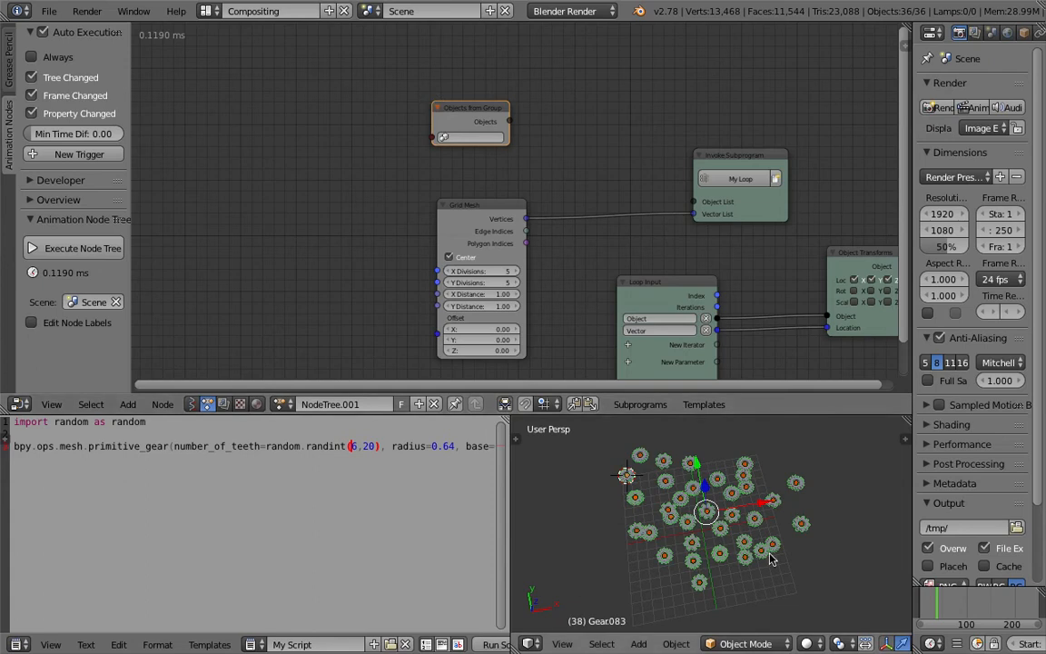
Set the Objects from Group node to Group and link its Objects output to the My Loop node's Object List.
{"action": "left_click", "coordinate": [479, 139]}
{"action": "left_click", "coordinate": [481, 153]}
{"action": "left_click_drag", "start_coordinate": [510, 120], "coordinate": [681, 176]}
Set the Grid Mesh node's X and Y Distance to 3.10 and its Y Divisions to 8.
{"action": "middle_click_drag", "start_coordinate": [651, 132], "coordinate": [294, 97]}
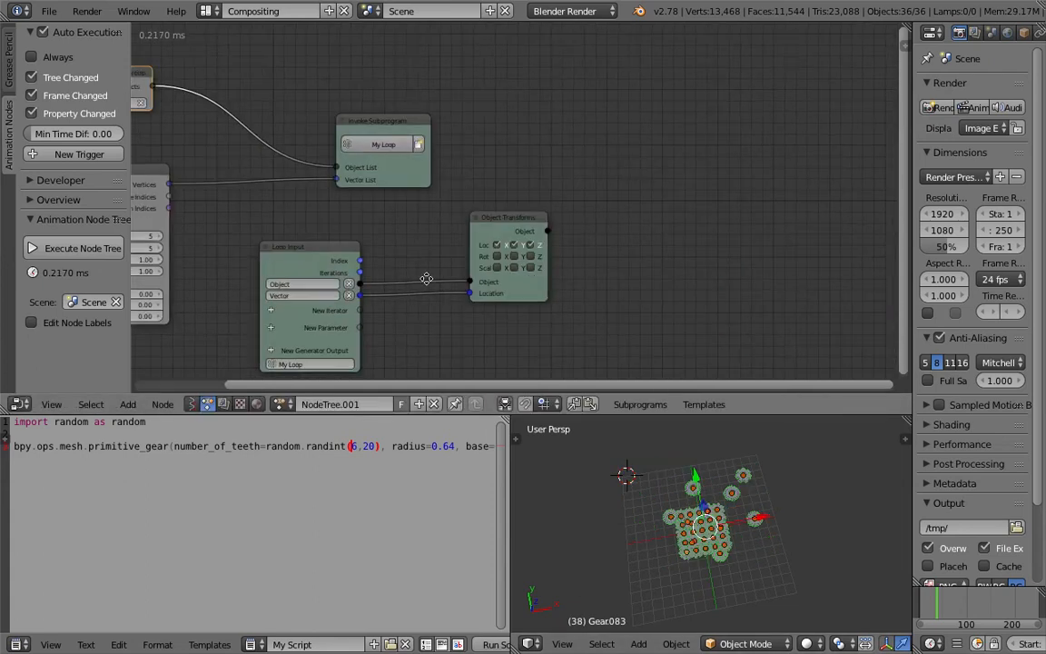
{"action": "middle_click_drag", "start_coordinate": [427, 278], "coordinate": [571, 217]}
{"action": "left_click_drag", "start_coordinate": [280, 196], "coordinate": [420, 208]}
{"action": "left_click", "coordinate": [303, 186]}
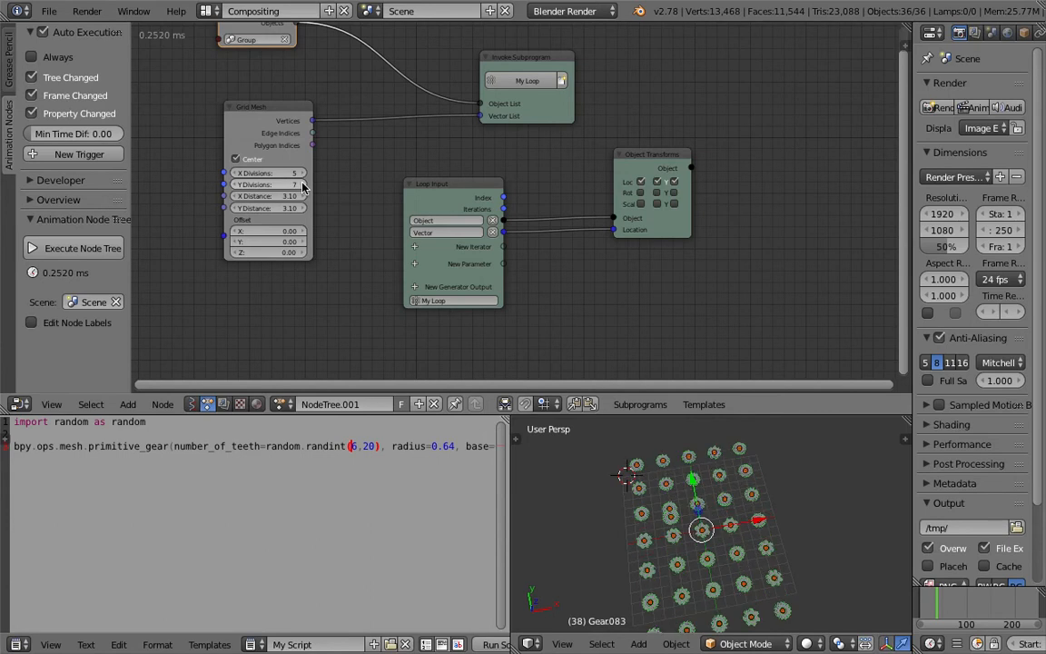
{"action": "left_click", "coordinate": [303, 185]}
{"action": "left_click", "coordinate": [303, 186]}
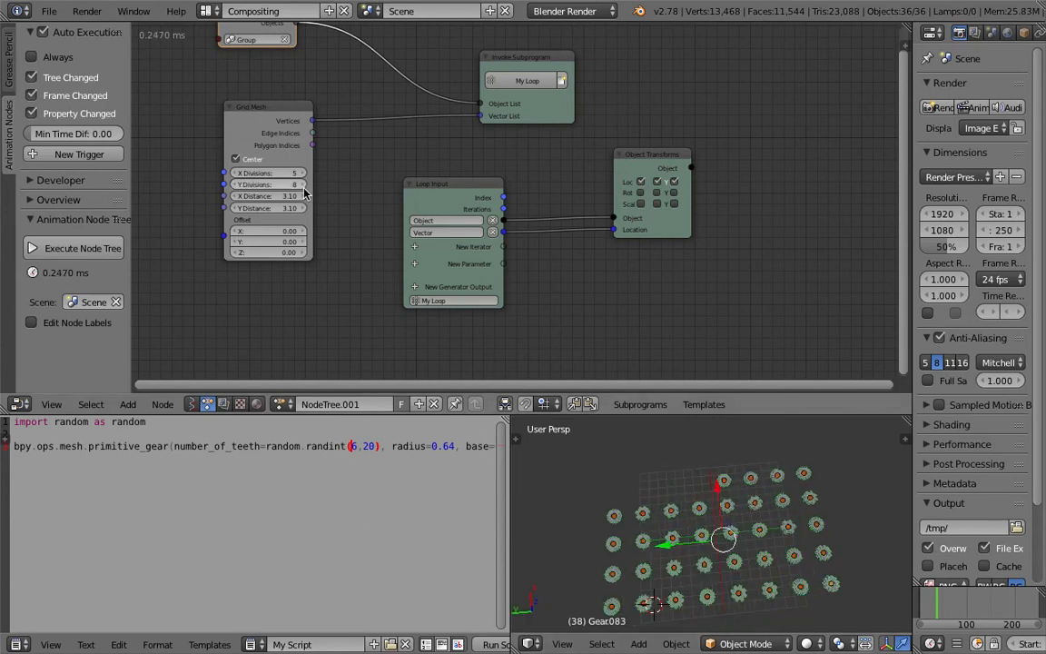
Set the Grid Mesh node's Y Divisions to 9 and deselect all the gears.
{"action": "left_click", "coordinate": [302, 185]}
{"action": "scroll", "coordinate": [769, 518], "scroll_direction": "up", "scroll_amount": 2}
{"action": "middle_click_drag", "start_coordinate": [757, 501], "coordinate": [739, 471], "text": "shift"}
{"action": "left_click_drag", "start_coordinate": [511, 450], "coordinate": [436, 454]}
{"action": "scroll", "coordinate": [666, 501], "scroll_direction": "down", "scroll_amount": 2}
{"action": "middle_click_drag", "start_coordinate": [665, 495], "coordinate": [664, 488]}
{"action": "left_click", "coordinate": [682, 468]}
{"action": "left_click", "coordinate": [712, 463]}
{"action": "key", "text": "a"}
Enlarge the 3D view and examine individual gears in the grid up close, comparing their numbers of teeth.
{"action": "left_click_drag", "start_coordinate": [731, 416], "coordinate": [724, 279]}
{"action": "scroll", "coordinate": [715, 436], "scroll_direction": "up", "scroll_amount": 6}
{"action": "scroll", "coordinate": [717, 440], "scroll_direction": "down", "scroll_amount": 3}
{"action": "middle_click_drag", "start_coordinate": [717, 440], "coordinate": [667, 454]}
{"action": "left_click", "coordinate": [631, 299]}
{"action": "scroll", "coordinate": [654, 364], "scroll_direction": "up", "scroll_amount": 2}
{"action": "middle_click_drag", "start_coordinate": [647, 362], "coordinate": [619, 345]}
{"action": "left_click", "coordinate": [613, 336]}
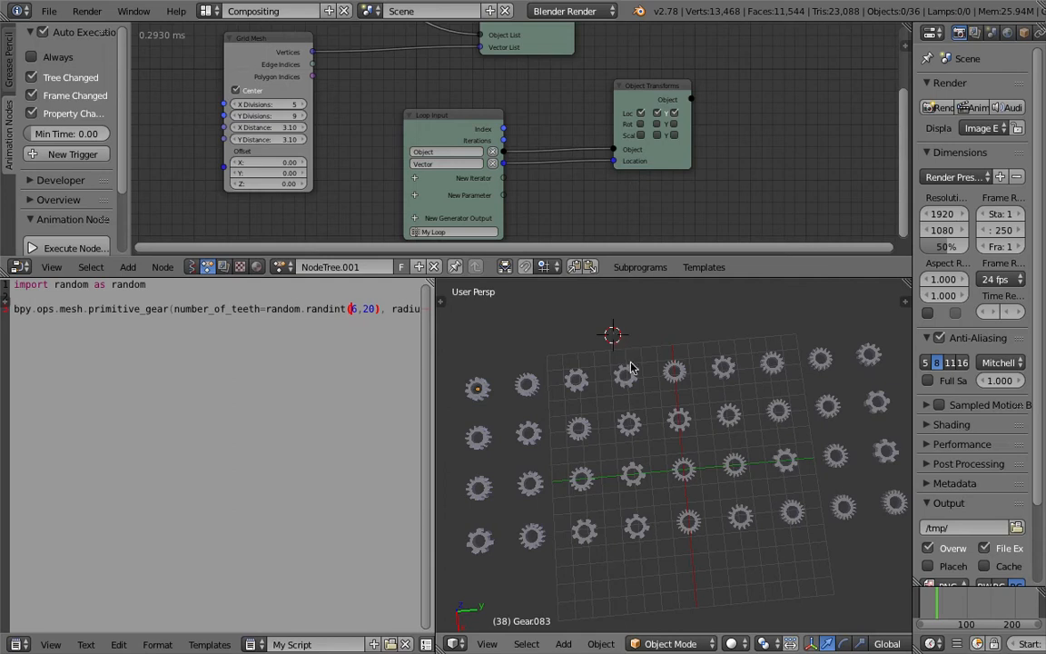
{"action": "scroll", "coordinate": [616, 341], "scroll_direction": "up", "scroll_amount": 6}
{"action": "right_click", "coordinate": [684, 395]}
{"action": "scroll", "coordinate": [684, 395], "scroll_direction": "down", "scroll_amount": 5}
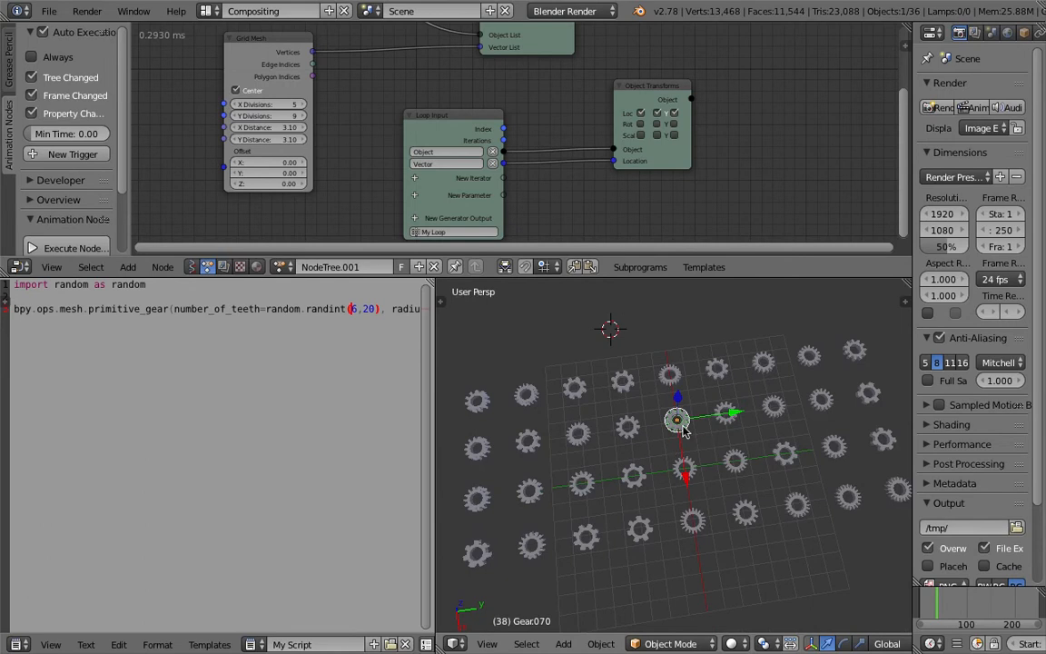
{"action": "right_click", "coordinate": [684, 426]}
{"action": "scroll", "coordinate": [679, 432], "scroll_direction": "up", "scroll_amount": 5}
{"action": "scroll", "coordinate": [683, 449], "scroll_direction": "down", "scroll_amount": 3}
{"action": "scroll", "coordinate": [687, 462], "scroll_direction": "down", "scroll_amount": 4}
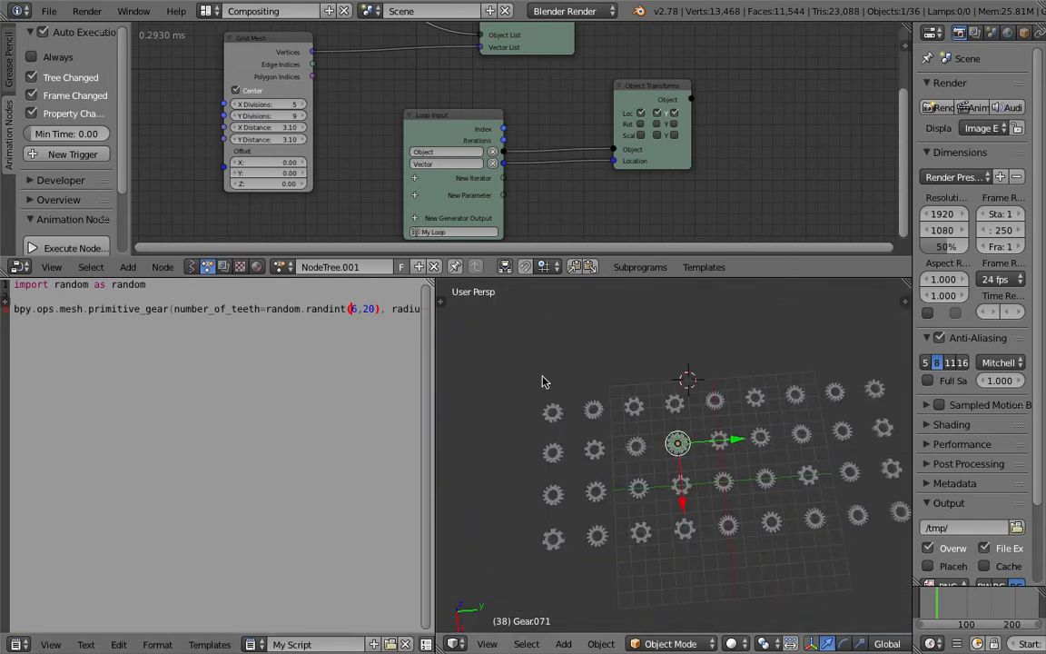
Examine the full grid-arrangement node setup and the resulting gear grid from several distances.
{"action": "left_click", "coordinate": [185, 308]}
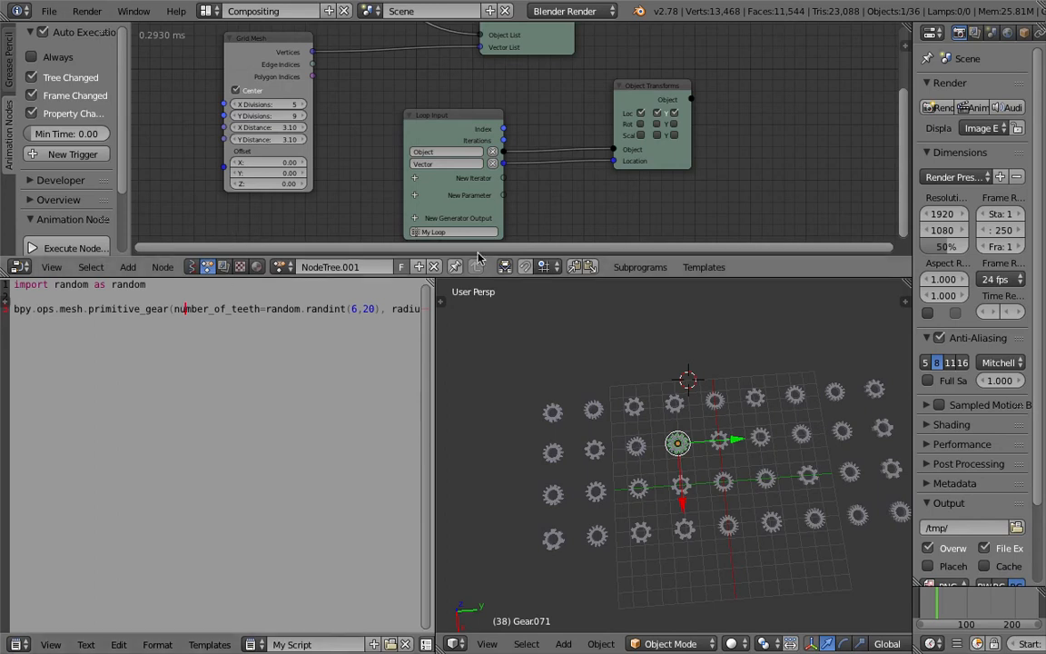
{"action": "left_click_drag", "start_coordinate": [495, 278], "coordinate": [490, 356]}
{"action": "middle_click_drag", "start_coordinate": [416, 206], "coordinate": [453, 245]}
{"action": "scroll", "coordinate": [453, 245], "scroll_direction": "down", "scroll_amount": 1}
{"action": "mouse_move", "coordinate": [420, 154]}
{"action": "middle_mouse_down"}
{"action": "mouse_move", "coordinate": [353, 163]}
{"action": "mouse_move", "coordinate": [407, 152]}
{"action": "middle_mouse_up"}
{"action": "scroll", "coordinate": [353, 163], "scroll_direction": "down", "scroll_amount": 1}
{"action": "middle_click_drag", "start_coordinate": [579, 154], "coordinate": [572, 149]}
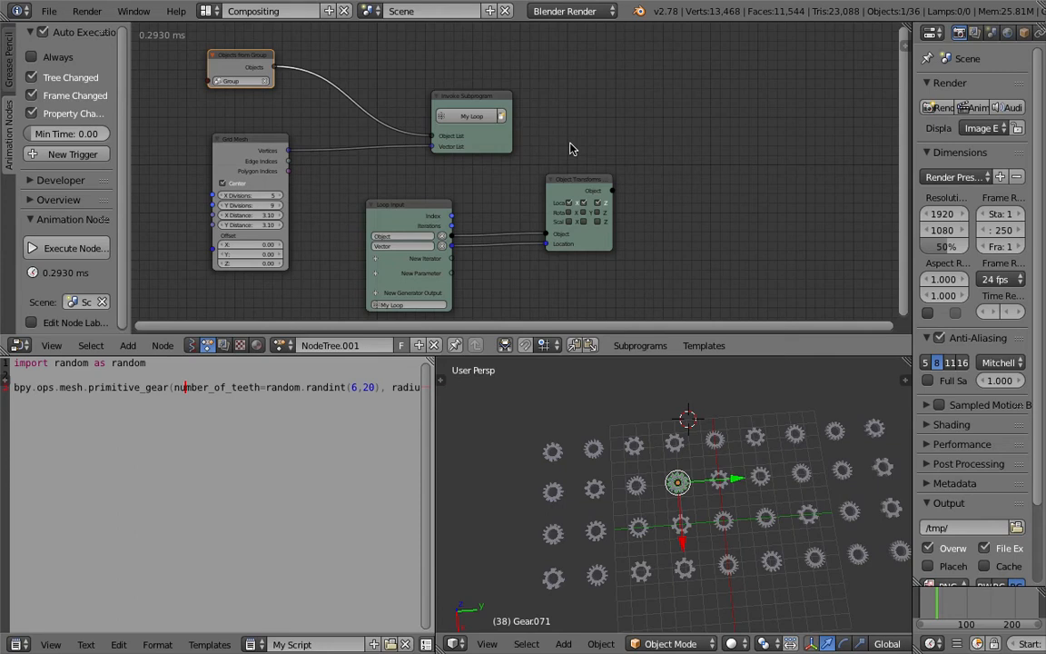
{"action": "middle_click_drag", "start_coordinate": [555, 144], "coordinate": [612, 127]}
{"action": "scroll", "coordinate": [662, 512], "scroll_direction": "up", "scroll_amount": 4}
{"action": "middle_click_drag", "start_coordinate": [665, 514], "coordinate": [688, 489]}
{"action": "scroll", "coordinate": [749, 478], "scroll_direction": "down", "scroll_amount": 4}
{"action": "key", "text": "a"}
{"action": "scroll", "coordinate": [718, 486], "scroll_direction": "up", "scroll_amount": 4}
{"action": "scroll", "coordinate": [714, 479], "scroll_direction": "down", "scroll_amount": 5}
{"action": "middle_click_drag", "start_coordinate": [797, 514], "coordinate": [687, 492]}
Widen the script editor and replace random.randint(6,20) with randomInt as the number_of_teeth value.
{"action": "left_click_drag", "start_coordinate": [435, 415], "coordinate": [660, 419]}
{"action": "left_click", "coordinate": [582, 390]}
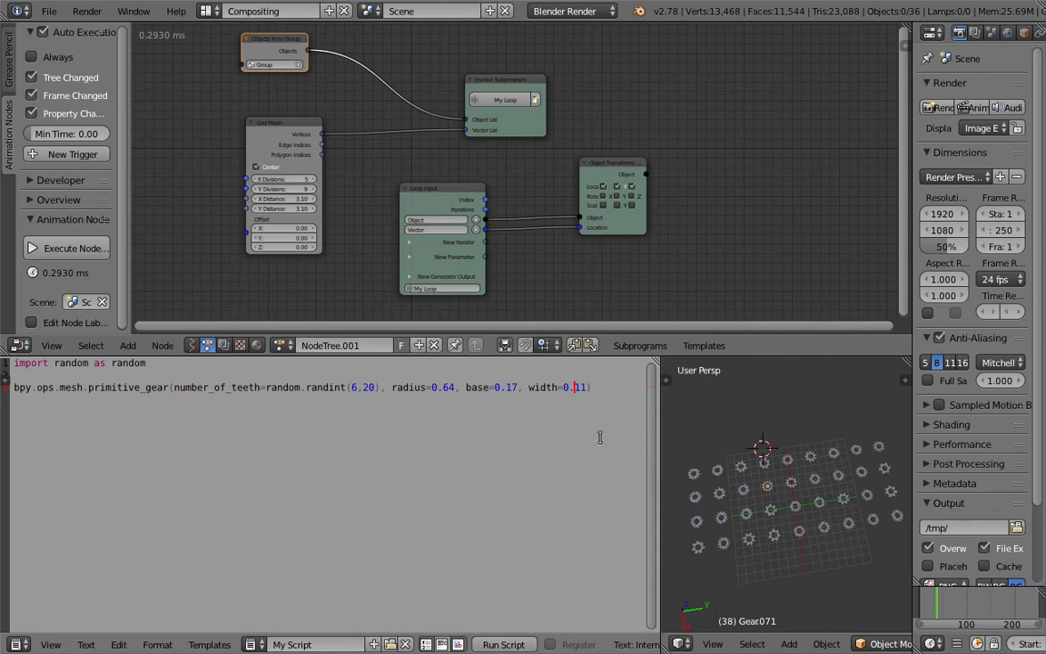
{"action": "left_click", "coordinate": [322, 387]}
{"action": "left_click", "coordinate": [276, 392]}
{"action": "double_click", "coordinate": [269, 387]}
{"action": "left_click", "coordinate": [302, 377]}
{"action": "left_click_drag", "start_coordinate": [266, 387], "coordinate": [370, 387]}
{"action": "type", "text": "randomInt"}
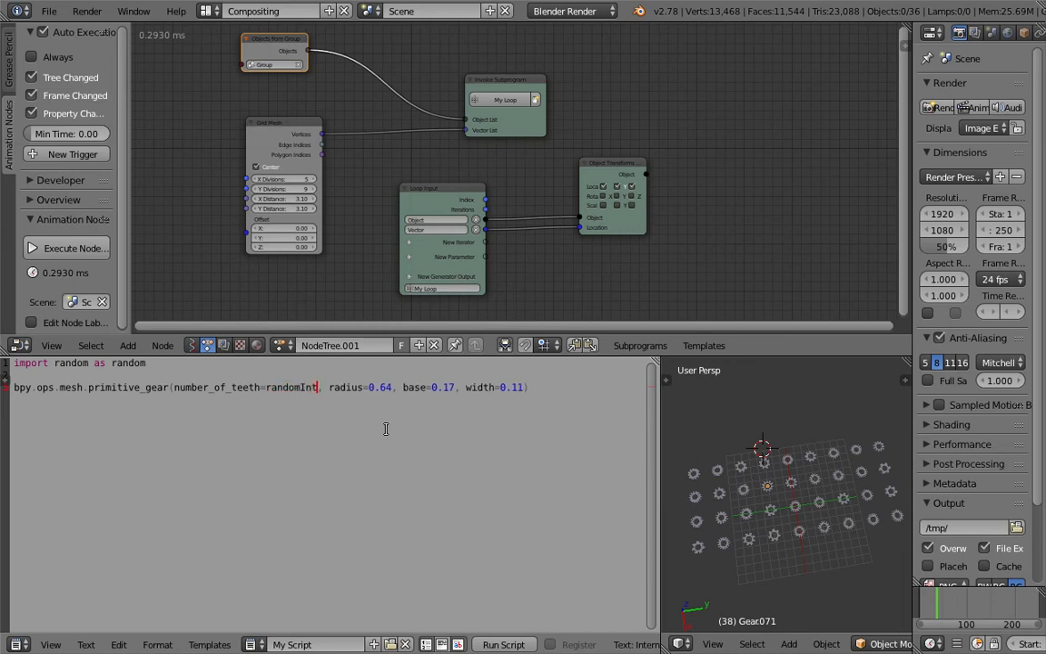
Switch the node editor to the tree named NodeTree and save the project file under a new name.
{"action": "left_click", "coordinate": [285, 346]}
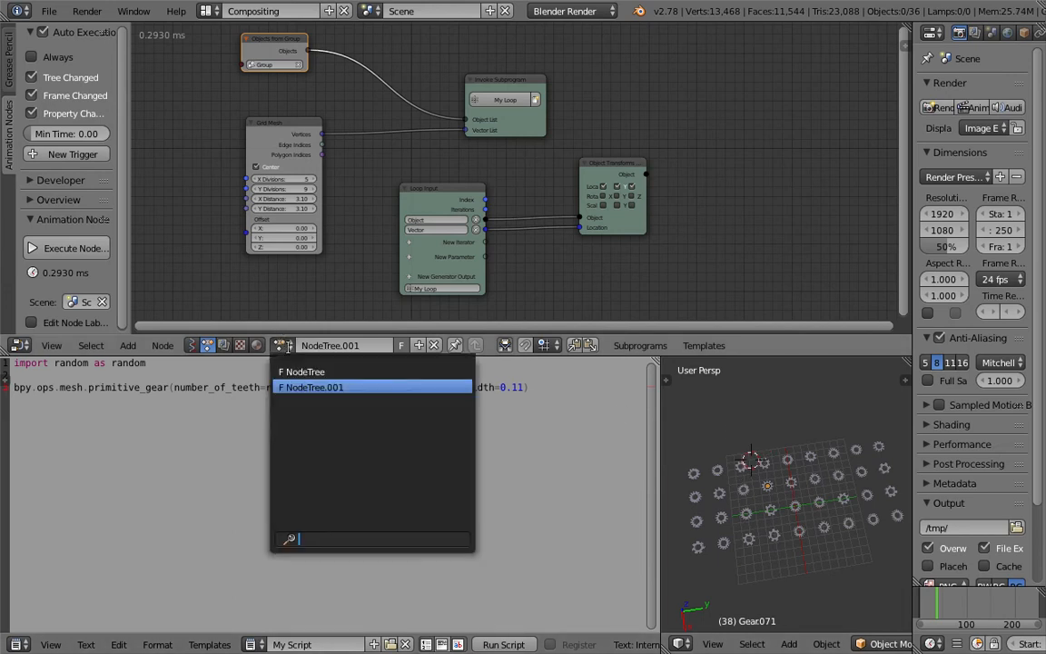
{"action": "left_click", "coordinate": [300, 371]}
{"action": "left_click", "coordinate": [49, 13]}
{"action": "left_click", "coordinate": [72, 148]}
{"action": "left_click", "coordinate": [926, 73]}
{"action": "left_click", "coordinate": [955, 57]}
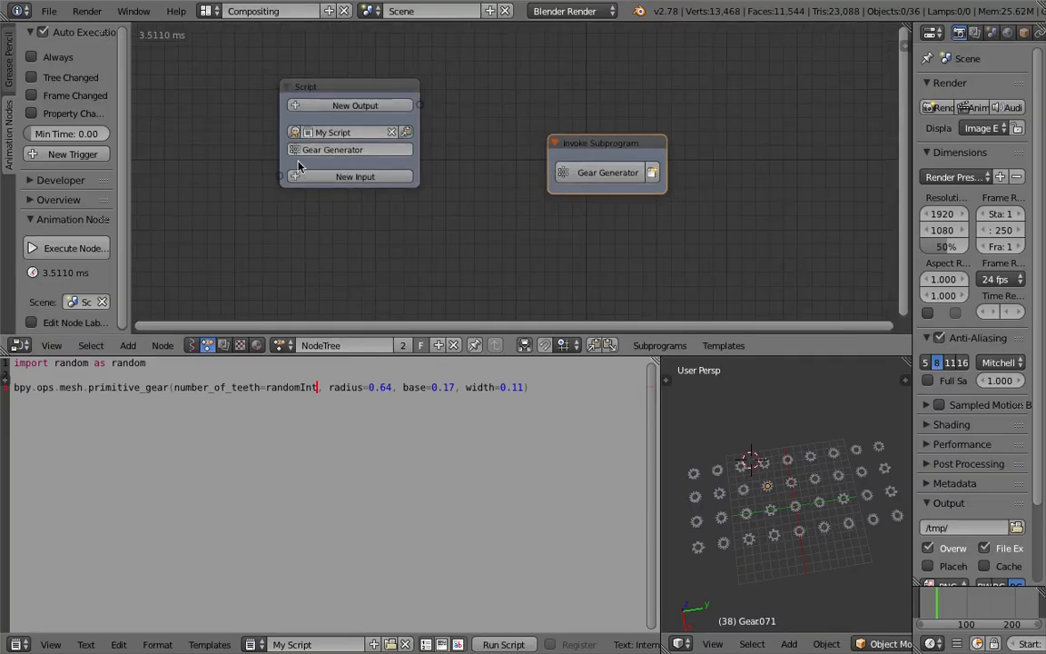
Add an Integer input to the Gear Generator Script node.
{"action": "left_click", "coordinate": [333, 175]}
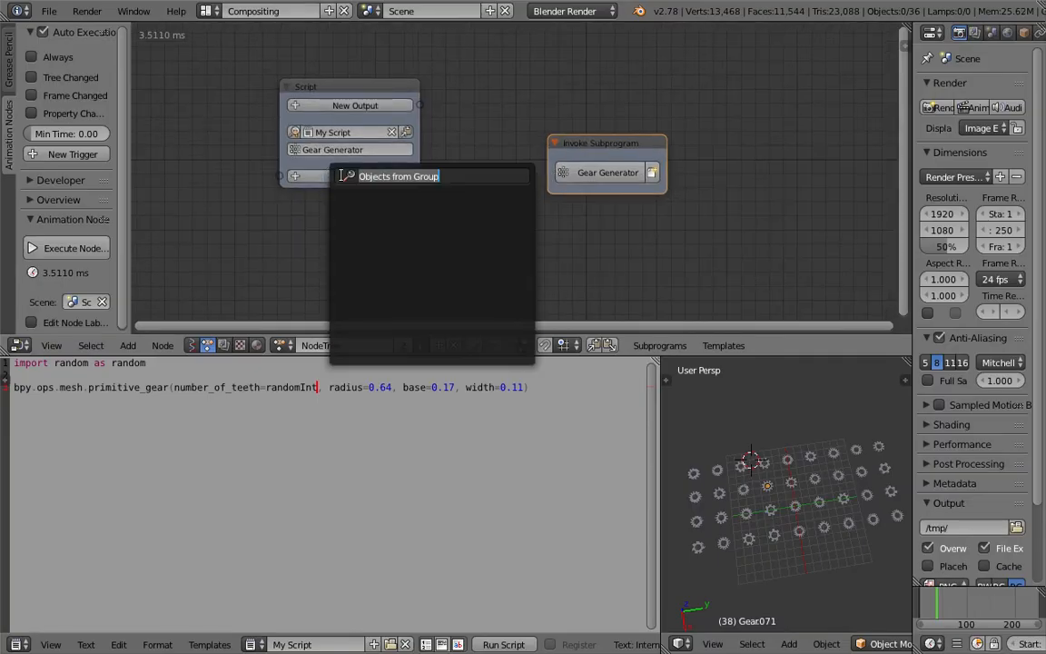
{"action": "type", "text": "int"}
{"action": "key", "text": "Down"}
{"action": "key", "text": "Return"}
Rename the Script node's Integer input to number_of_teeth_input.
{"action": "left_click", "coordinate": [342, 175]}
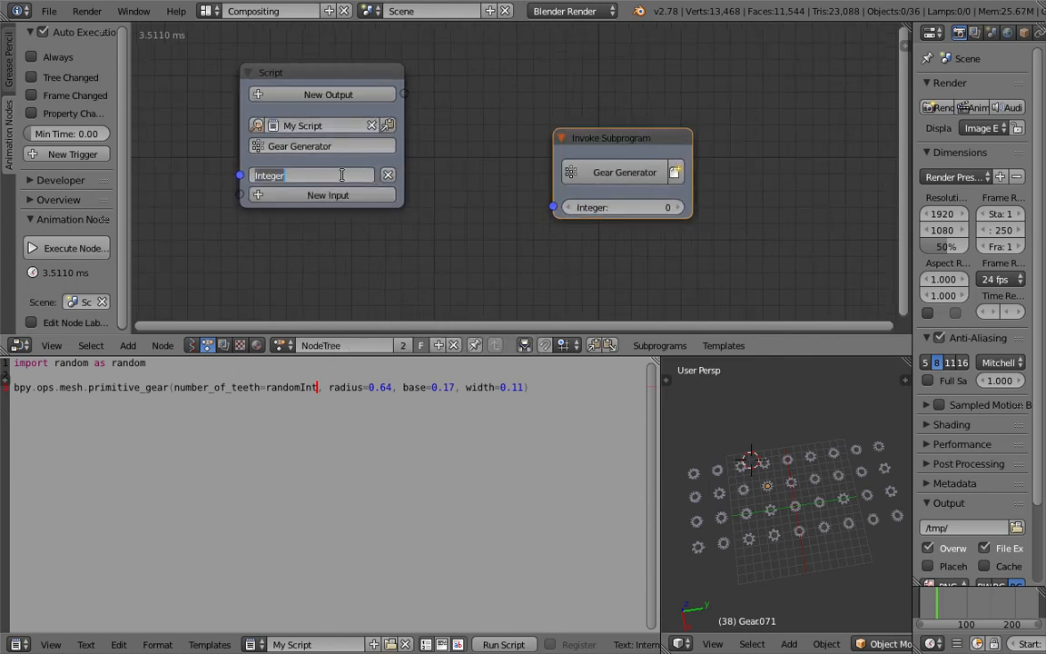
{"action": "type", "text": "number_of_"}
{"action": "key", "text": "Return"}
{"action": "key", "text": "ctrl+s"}
{"action": "left_click", "coordinate": [344, 176]}
{"action": "scroll", "coordinate": [314, 177], "scroll_direction": "up", "scroll_amount": 3}
{"action": "middle_click_drag", "start_coordinate": [313, 179], "coordinate": [363, 177]}
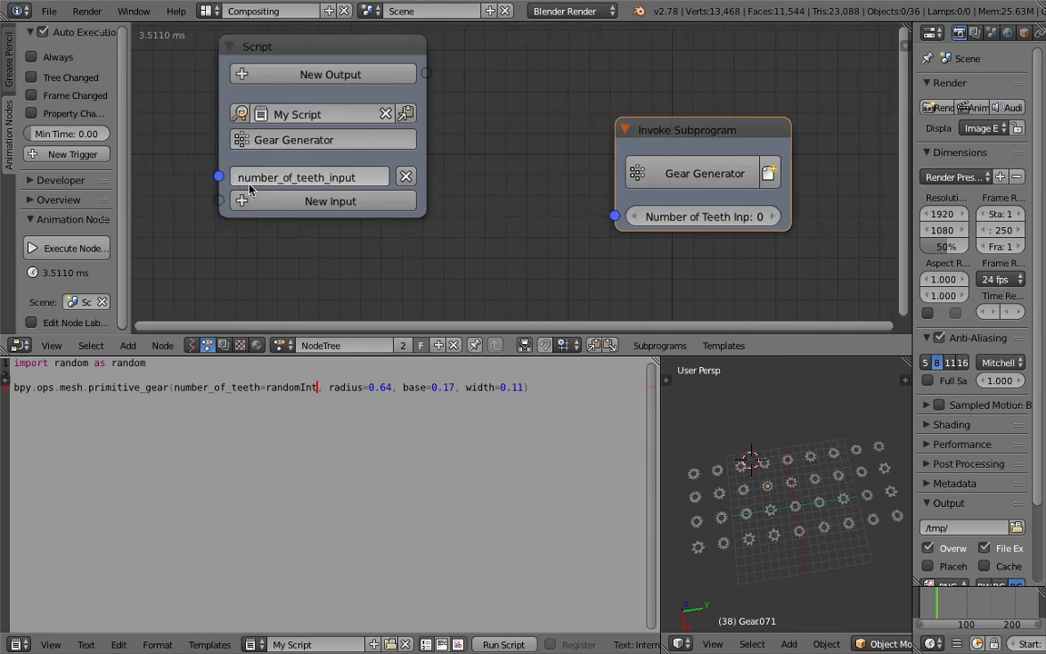
Replace randomInt in the script with the copied input name number_of_teeth_input.
{"action": "left_click", "coordinate": [321, 179]}
{"action": "key", "text": "ctrl+c"}
{"action": "double_click", "coordinate": [291, 387]}
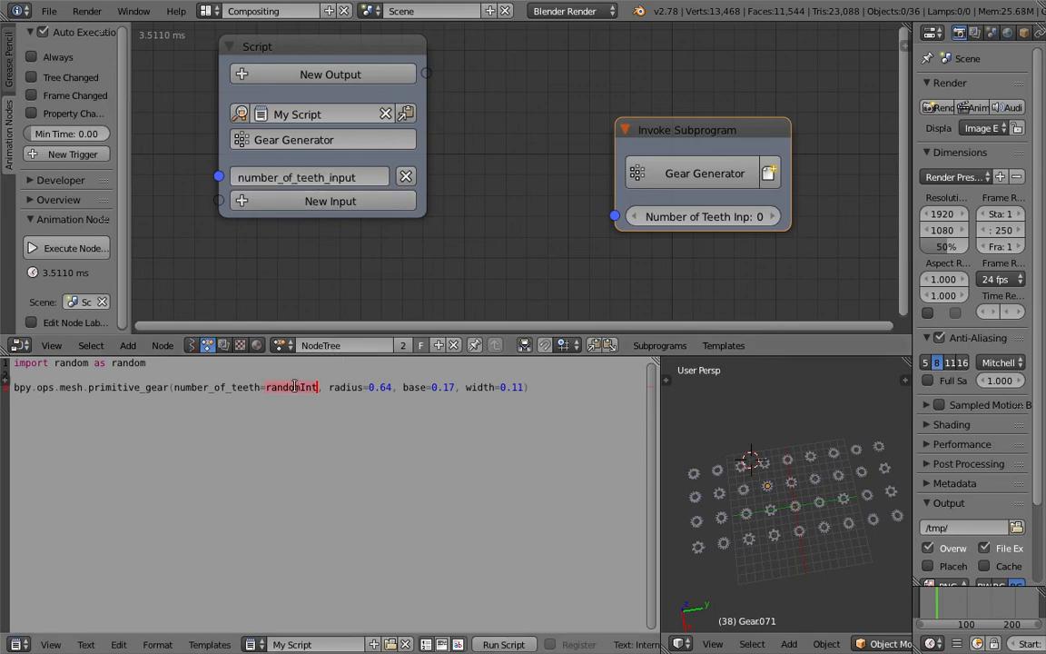
{"action": "key", "text": "ctrl+v"}
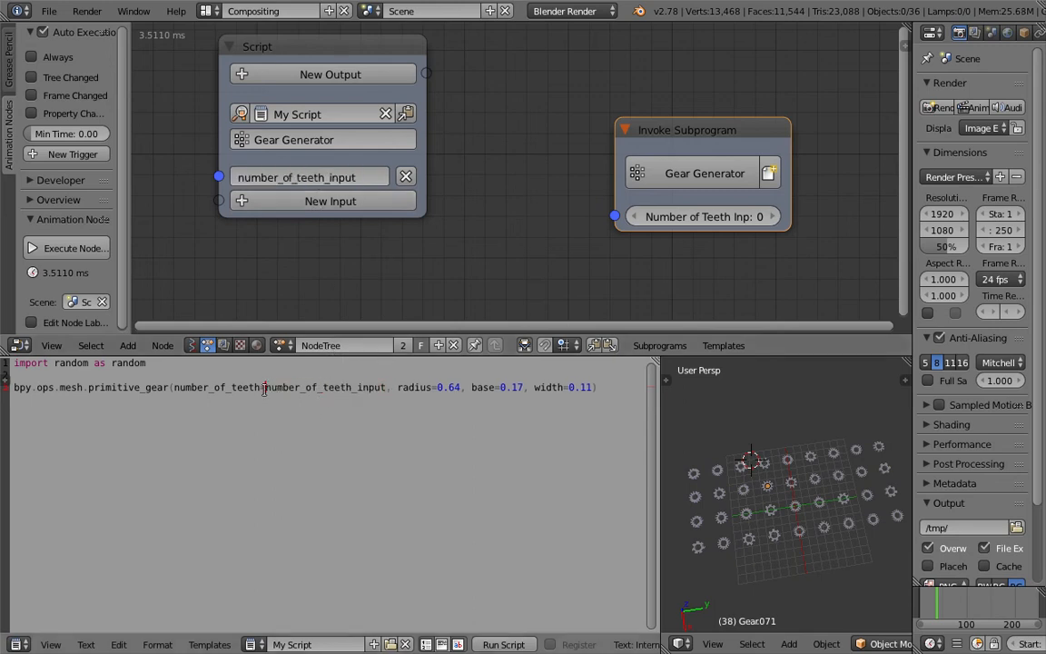
{"action": "key", "text": "ctrl+s"}
{"action": "key", "text": "Return"}
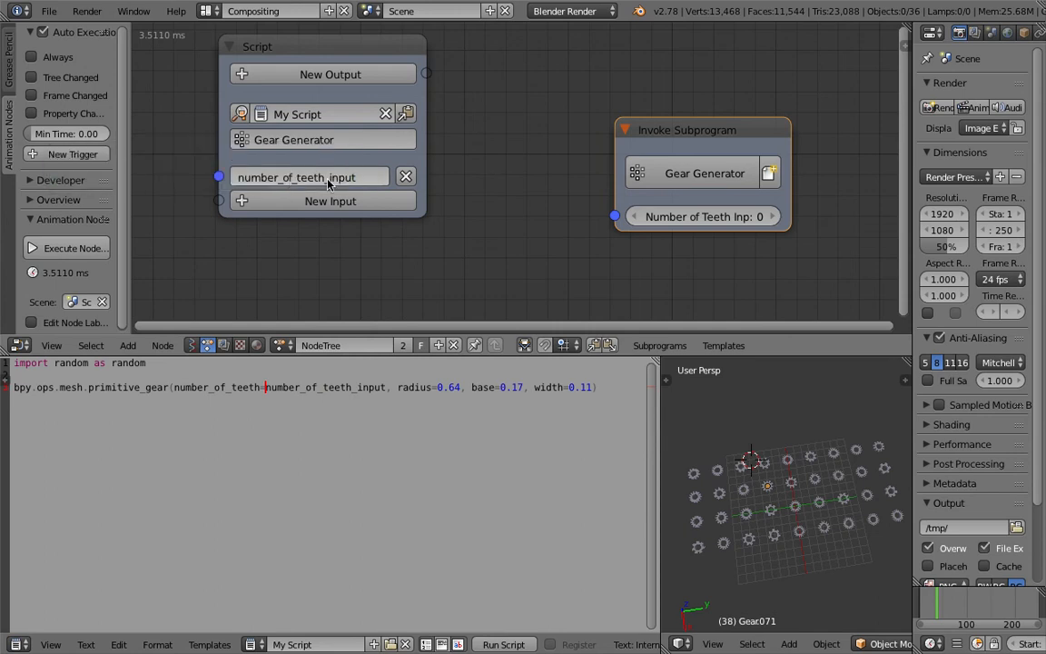
Set the Number of Teeth Input of the Gear Generator's Invoke Subprogram node to 8.
{"action": "scroll", "coordinate": [369, 170], "scroll_direction": "down", "scroll_amount": 1}
{"action": "left_click_drag", "start_coordinate": [575, 109], "coordinate": [574, 94]}
{"action": "left_click", "coordinate": [627, 174]}
{"action": "left_click", "coordinate": [627, 174]}
{"action": "left_click", "coordinate": [627, 175]}
{"action": "left_click", "coordinate": [628, 175]}
{"action": "left_click", "coordinate": [627, 175]}
{"action": "left_click", "coordinate": [628, 174]}
{"action": "left_click", "coordinate": [627, 174]}
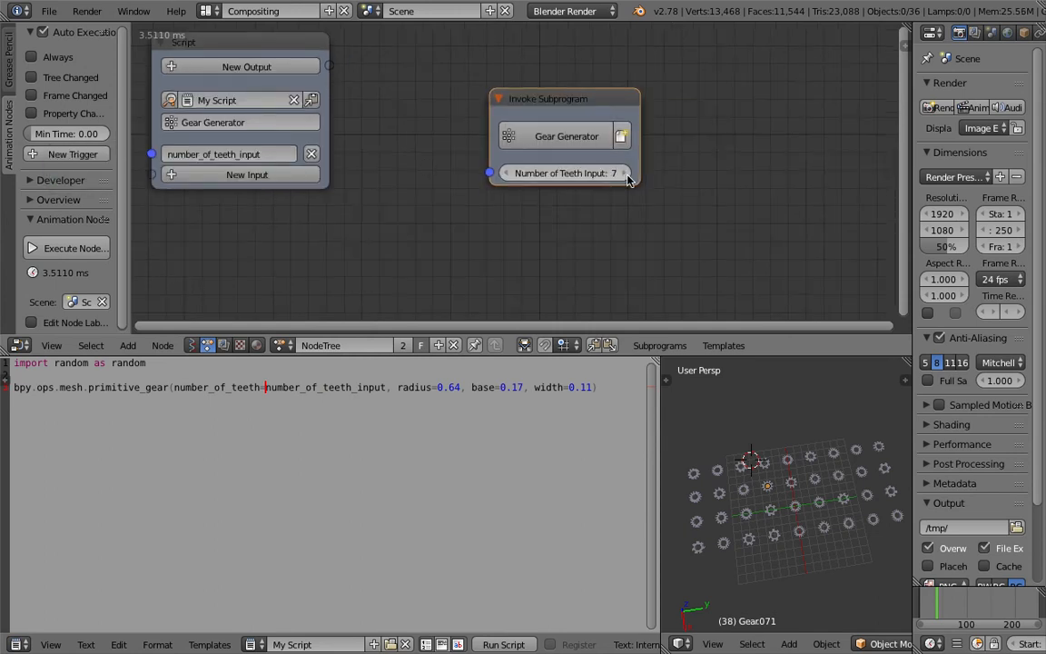
Enlarge the 3D view around the area above the gears and enable automatic execution on Frame Changed.
{"action": "left_click", "coordinate": [717, 400]}
{"action": "left_click_drag", "start_coordinate": [660, 418], "coordinate": [563, 420]}
{"action": "left_click", "coordinate": [646, 406]}
{"action": "middle_click_drag", "start_coordinate": [653, 398], "coordinate": [647, 428], "text": "shift"}
{"action": "scroll", "coordinate": [647, 429], "scroll_direction": "up", "scroll_amount": 2}
{"action": "left_click", "coordinate": [632, 413]}
{"action": "scroll", "coordinate": [633, 414], "scroll_direction": "down", "scroll_amount": 3}
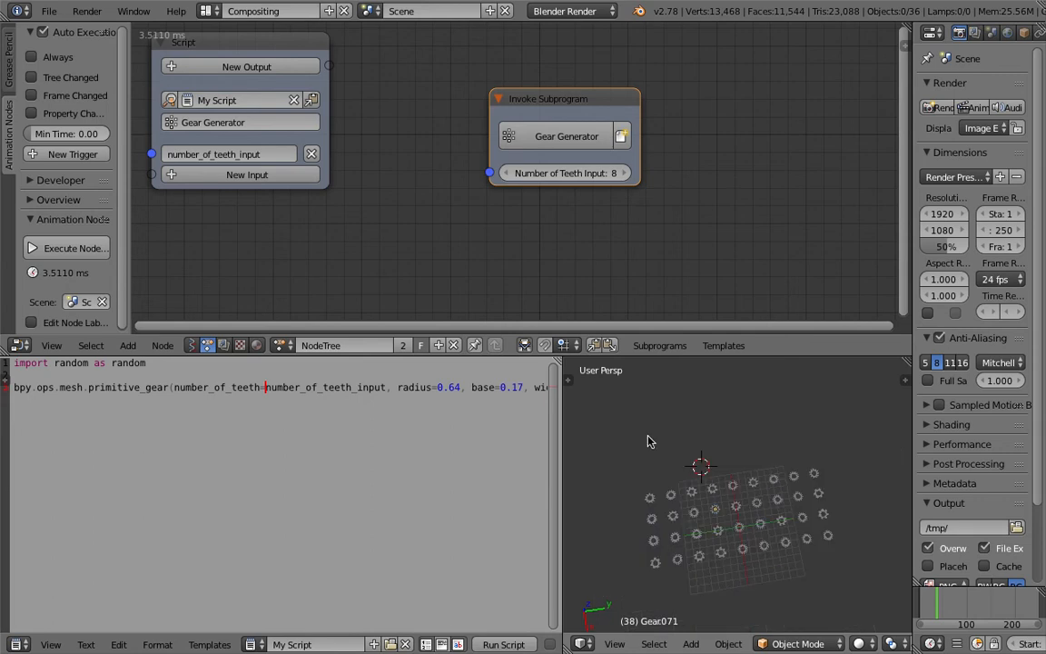
{"action": "scroll", "coordinate": [649, 437], "scroll_direction": "up", "scroll_amount": 2}
{"action": "left_click", "coordinate": [653, 431]}
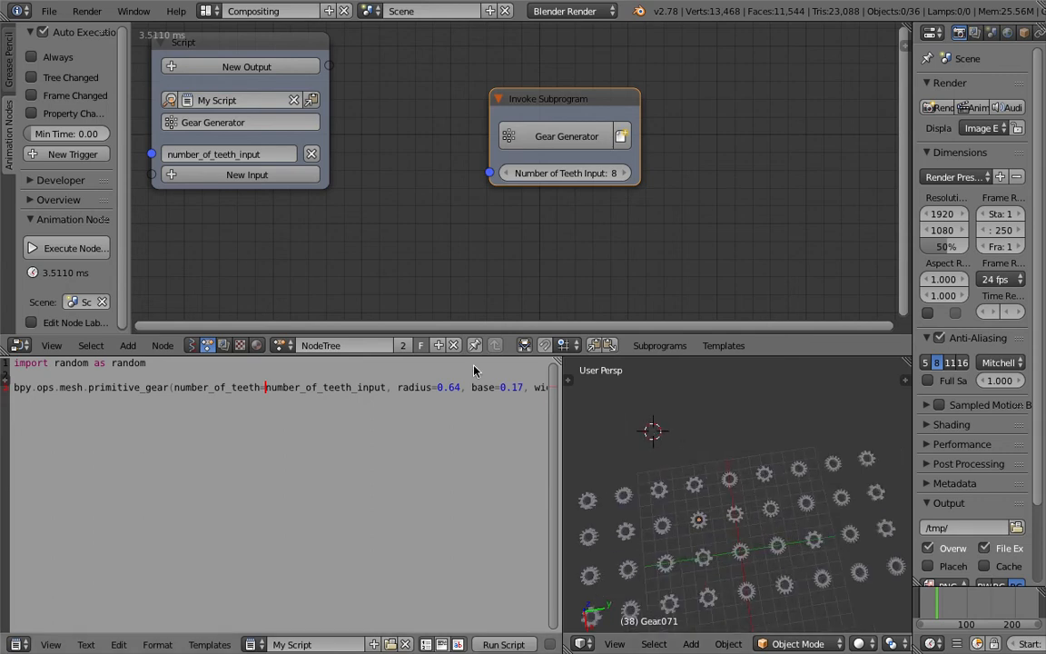
{"action": "left_click", "coordinate": [70, 99]}
Generate ten gears above the grid by placing the 3D cursor at different spots and advancing the timeline one frame each time.
{"action": "left_click", "coordinate": [624, 408]}
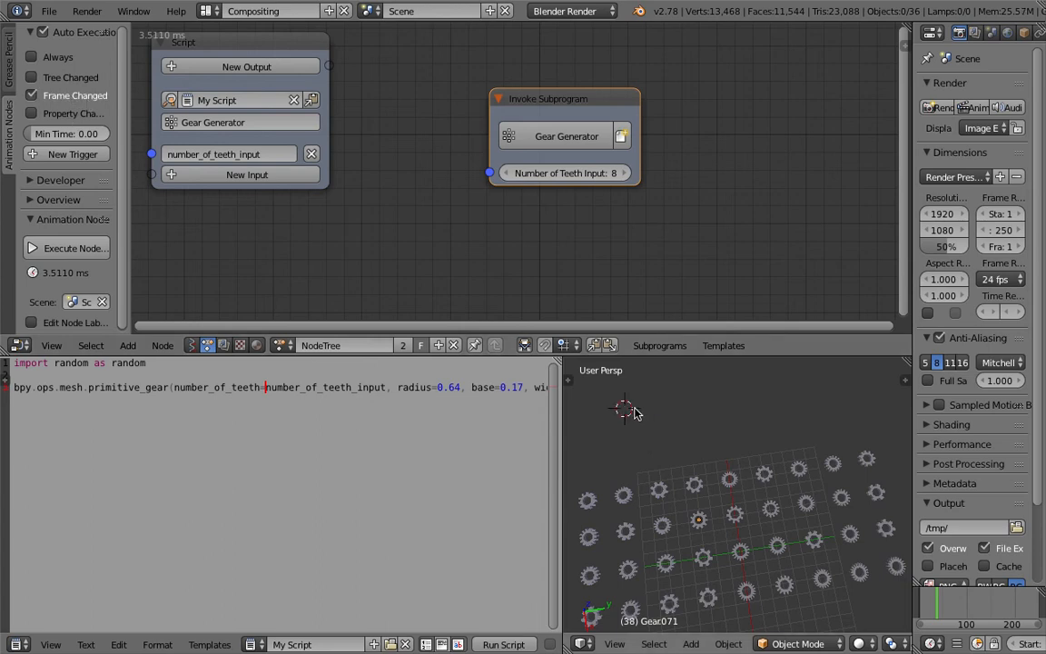
{"action": "key", "text": "Right"}
{"action": "left_click", "coordinate": [689, 412]}
{"action": "key", "text": "Right"}
{"action": "left_click", "coordinate": [763, 392]}
{"action": "key", "text": "Right"}
{"action": "left_click", "coordinate": [843, 411]}
{"action": "key", "text": "Right"}
{"action": "middle_click_drag", "start_coordinate": [747, 436], "coordinate": [731, 469]}
{"action": "scroll", "coordinate": [727, 462], "scroll_direction": "down", "scroll_amount": 3}
{"action": "left_click", "coordinate": [704, 419]}
{"action": "key", "text": "Right"}
{"action": "left_click", "coordinate": [770, 404]}
{"action": "key", "text": "Right"}
{"action": "left_click", "coordinate": [812, 416]}
{"action": "left_click", "coordinate": [710, 385]}
{"action": "key", "text": "Right"}
{"action": "left_click", "coordinate": [643, 400]}
{"action": "key", "text": "Right"}
{"action": "left_click", "coordinate": [630, 435]}
{"action": "key", "text": "Right"}
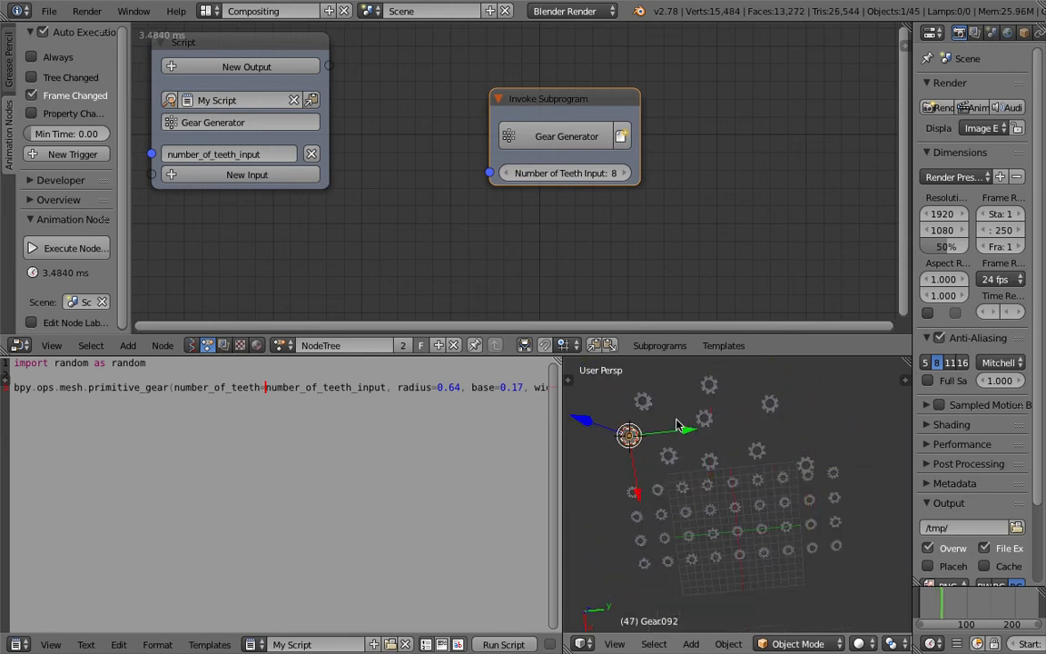
{"action": "left_click", "coordinate": [811, 422]}
{"action": "key", "text": "Right"}
{"action": "middle_click_drag", "start_coordinate": [811, 422], "coordinate": [761, 419]}
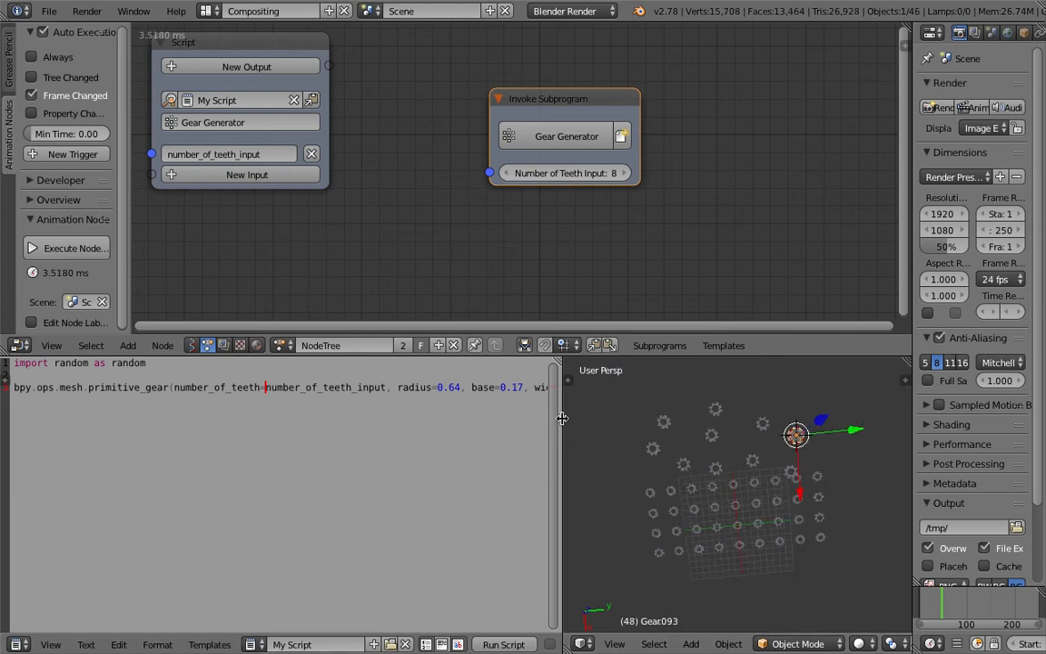
{"action": "left_click_drag", "start_coordinate": [556, 421], "coordinate": [448, 421]}
{"action": "key", "text": "shift+a"}
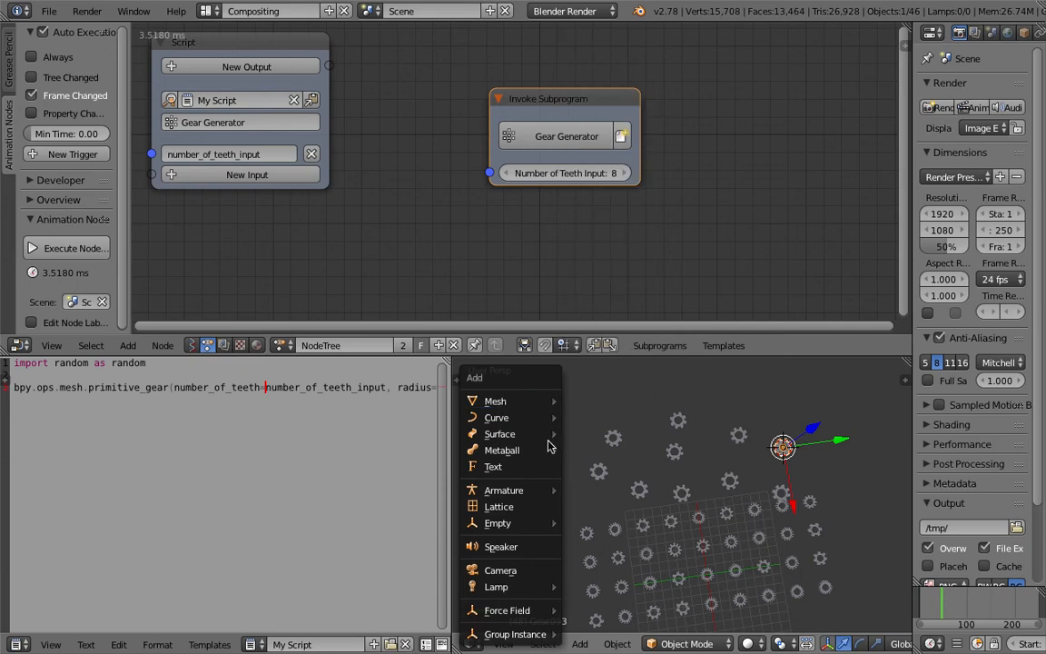
{"action": "mouse_move", "coordinate": [539, 406]}
{"action": "mouse_move", "coordinate": [649, 337]}
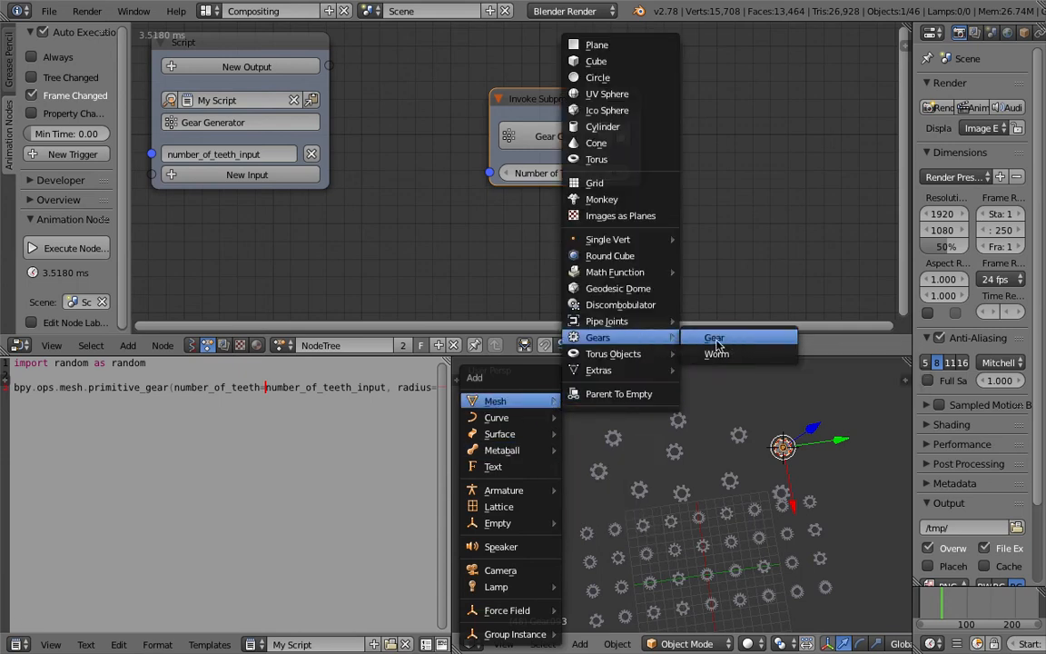
{"action": "left_click", "coordinate": [713, 410]}
Generate nine more gears in the empty area beside the grid by repositioning the 3D cursor and stepping the timeline frames.
{"action": "middle_click_drag", "start_coordinate": [713, 415], "coordinate": [626, 459]}
{"action": "left_click", "coordinate": [625, 458]}
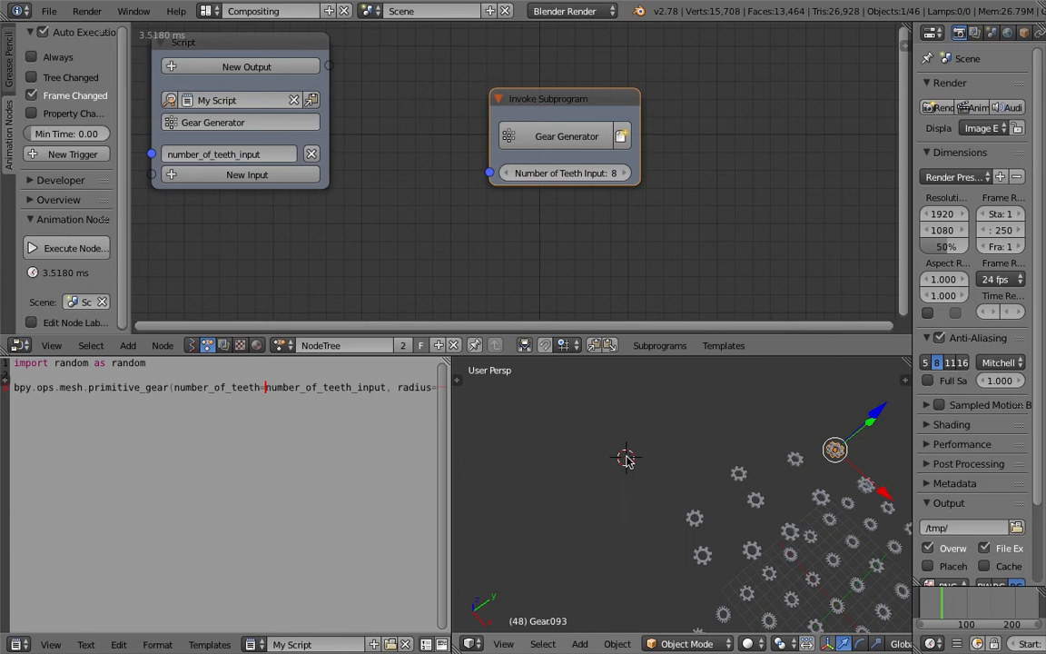
{"action": "key", "text": "Left"}
{"action": "left_click", "coordinate": [546, 451]}
{"action": "key", "text": "Right"}
{"action": "key", "text": "Right"}
{"action": "left_click", "coordinate": [535, 529]}
{"action": "key", "text": "Right"}
{"action": "left_click", "coordinate": [624, 510]}
{"action": "key", "text": "Right"}
{"action": "left_click", "coordinate": [680, 450]}
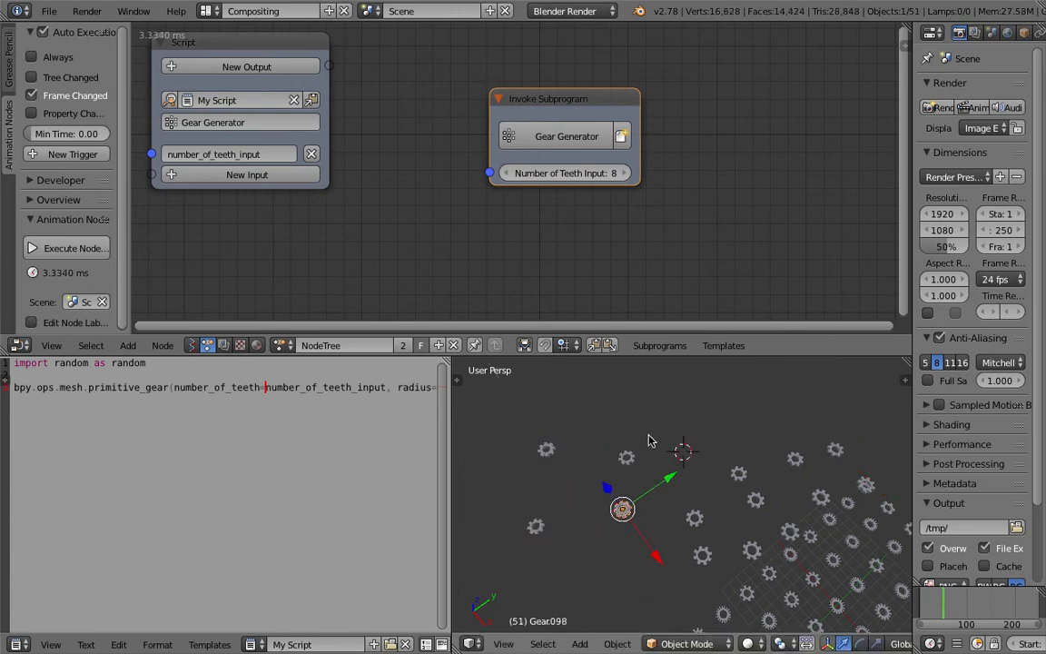
{"action": "middle_click_drag", "start_coordinate": [681, 451], "coordinate": [650, 469]}
{"action": "key", "text": "Right"}
{"action": "left_click", "coordinate": [578, 424]}
{"action": "key", "text": "Right"}
{"action": "left_click", "coordinate": [655, 428]}
{"action": "key", "text": "Right"}
{"action": "left_click", "coordinate": [728, 433]}
{"action": "key", "text": "Right"}
{"action": "scroll", "coordinate": [618, 486], "scroll_direction": "up", "scroll_amount": 2}
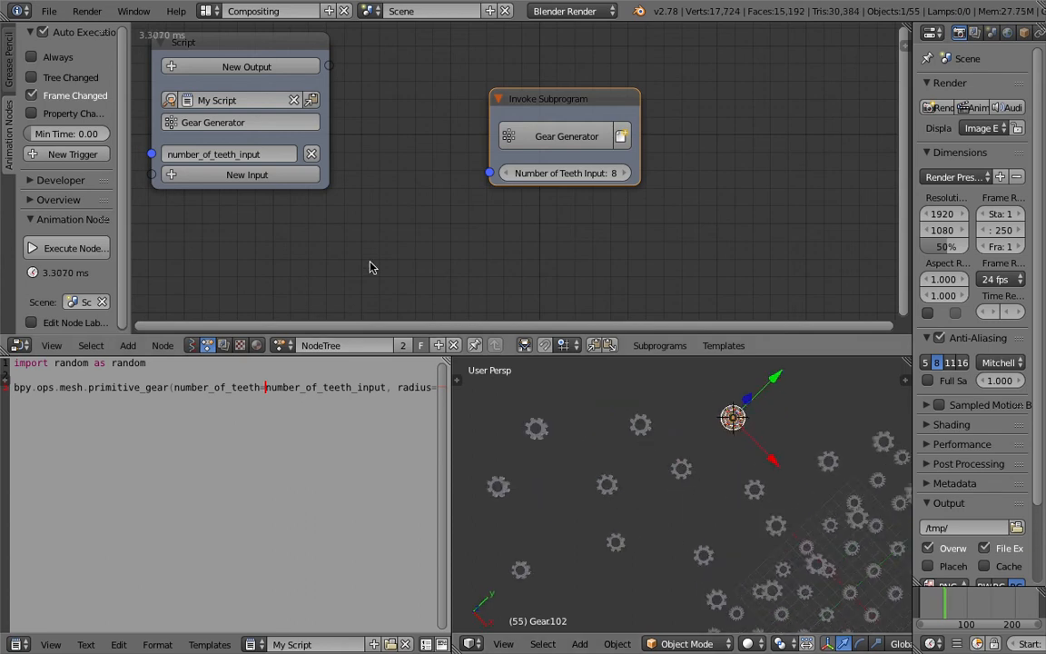
Add a Float input to the Gear Generator Script node for the gear's radius.
{"action": "scroll", "coordinate": [520, 243], "scroll_direction": "up", "scroll_amount": 2}
{"action": "middle_click_drag", "start_coordinate": [520, 243], "coordinate": [621, 281]}
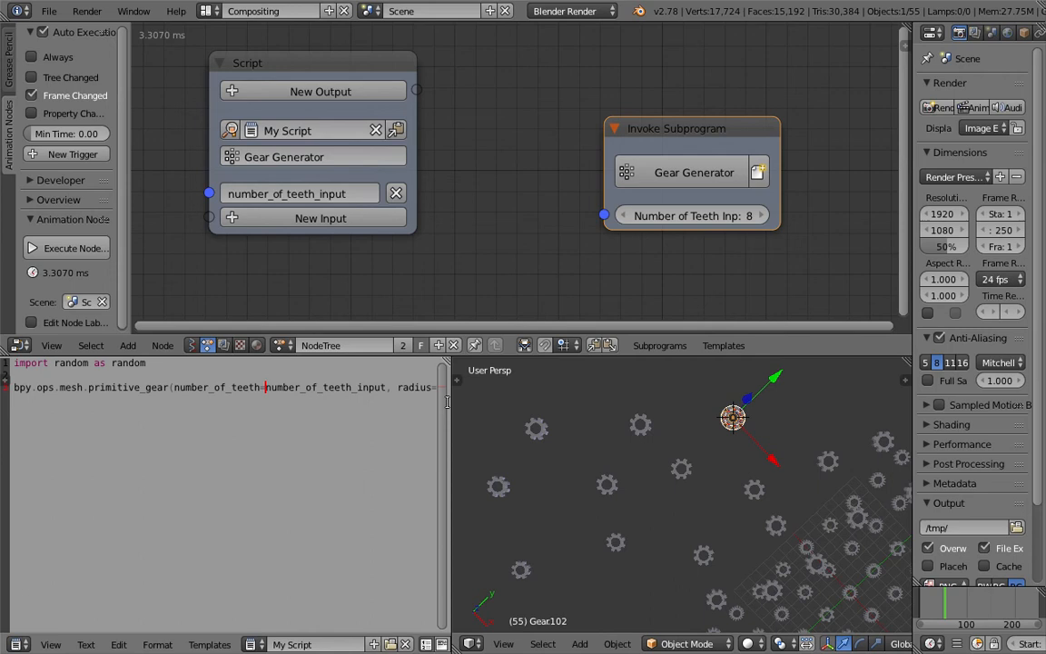
{"action": "left_click_drag", "start_coordinate": [449, 399], "coordinate": [708, 400]}
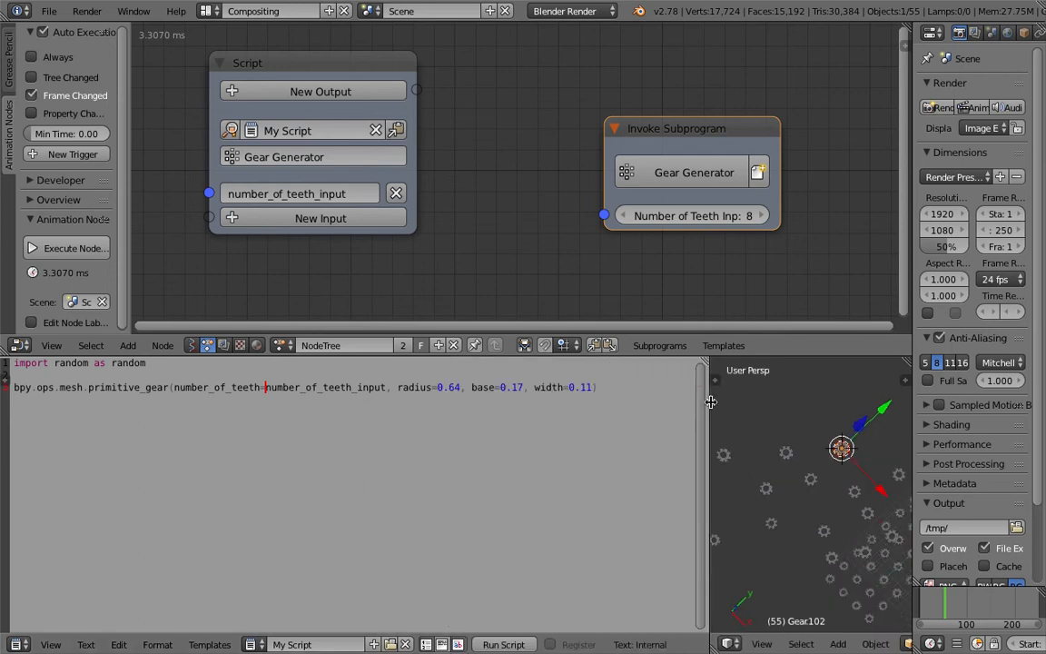
{"action": "double_click", "coordinate": [447, 387]}
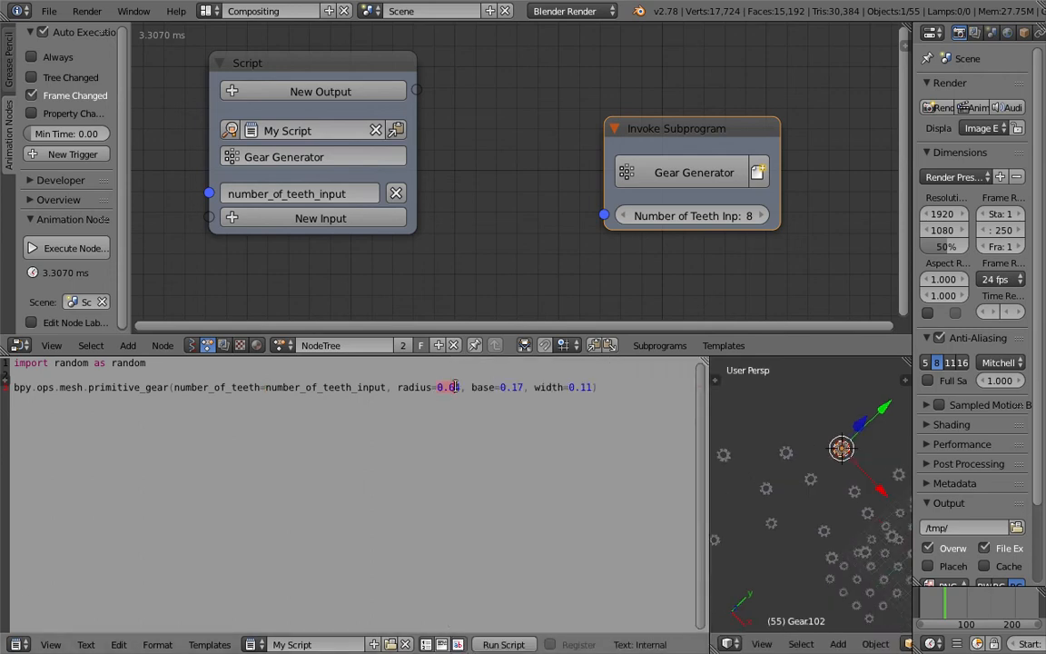
{"action": "left_click", "coordinate": [340, 219]}
{"action": "type", "text": "flloat"}
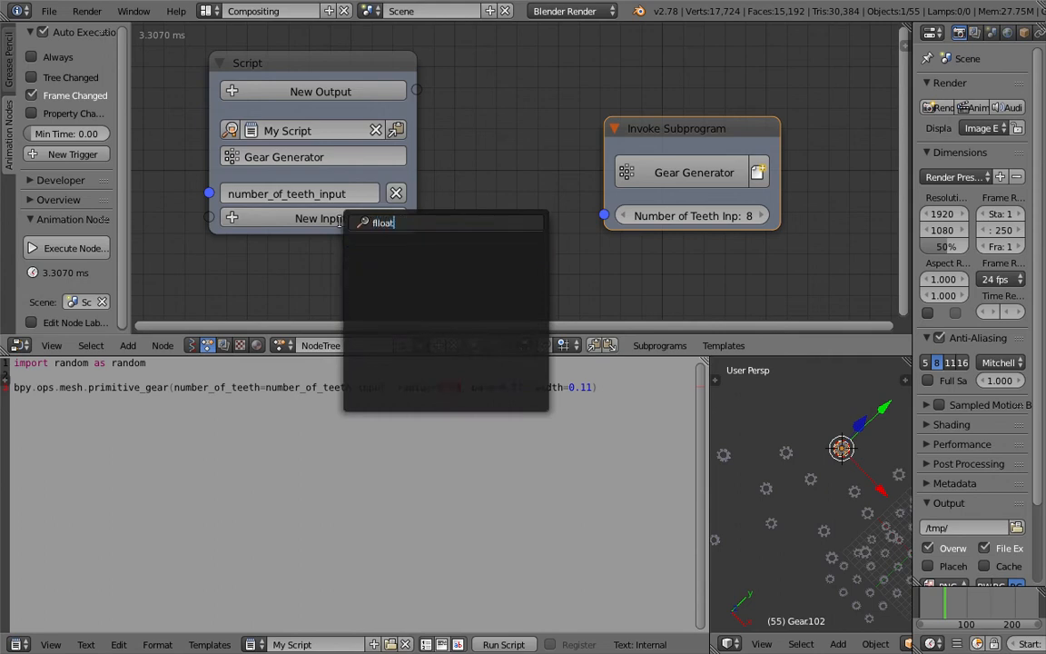
{"action": "key", "text": "BackSpace"}
{"action": "key", "text": "BackSpace"}
{"action": "type", "text": "lo"}
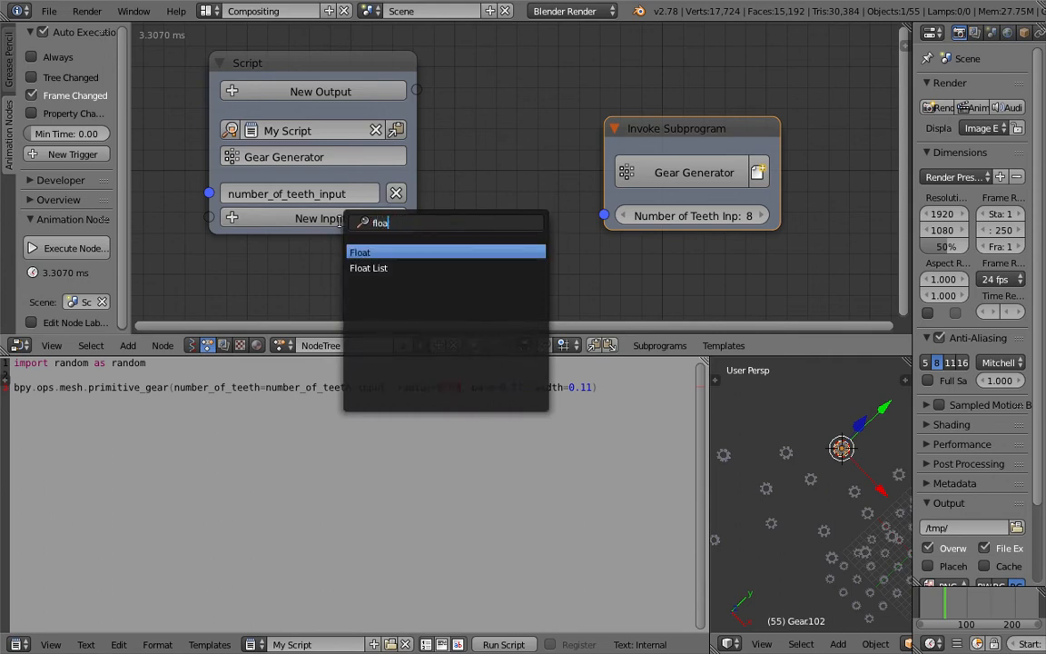
{"action": "type", "text": "a"}
{"action": "key", "text": "Return"}
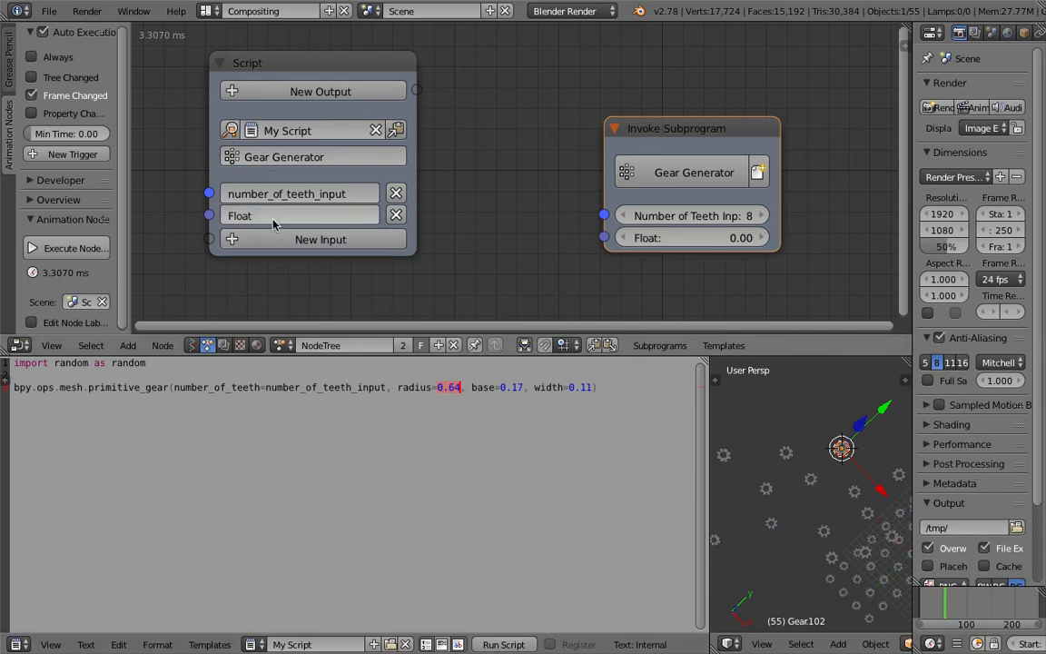
Set the Invoke Subprogram node's Float input to 3.00 and generate a test gear at a new 3D cursor position.
{"action": "left_click_drag", "start_coordinate": [620, 209], "coordinate": [586, 209]}
{"action": "left_click_drag", "start_coordinate": [689, 126], "coordinate": [720, 114]}
{"action": "middle_click_drag", "start_coordinate": [684, 175], "coordinate": [544, 165]}
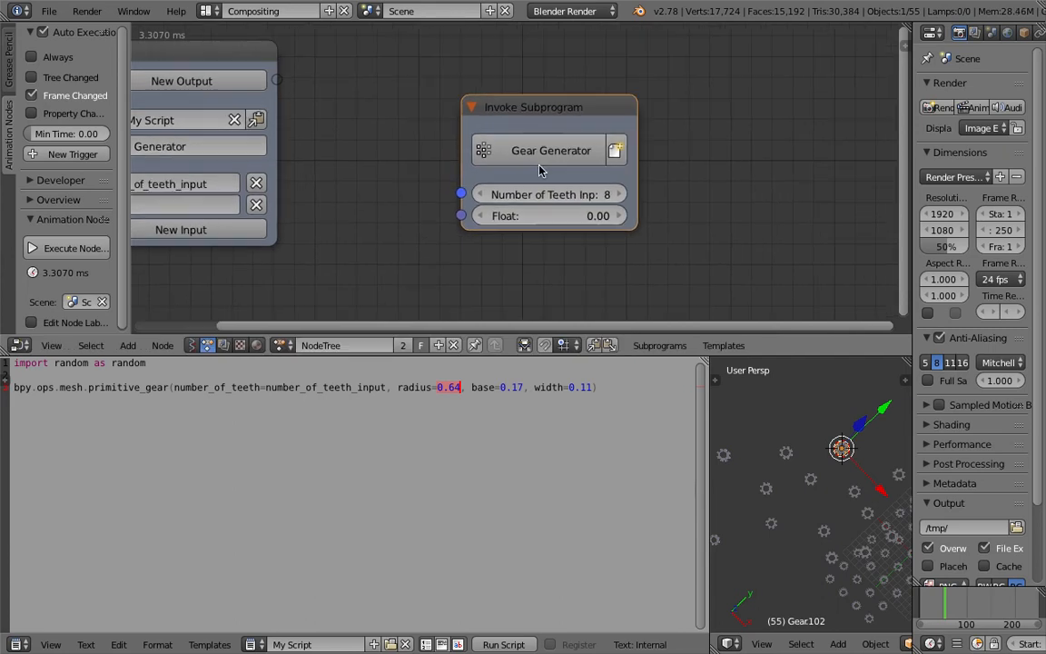
{"action": "left_click_drag", "start_coordinate": [549, 216], "coordinate": [581, 216]}
{"action": "left_click", "coordinate": [581, 216]}
{"action": "type", "text": "3"}
{"action": "key", "text": "Return"}
{"action": "left_click", "coordinate": [761, 405]}
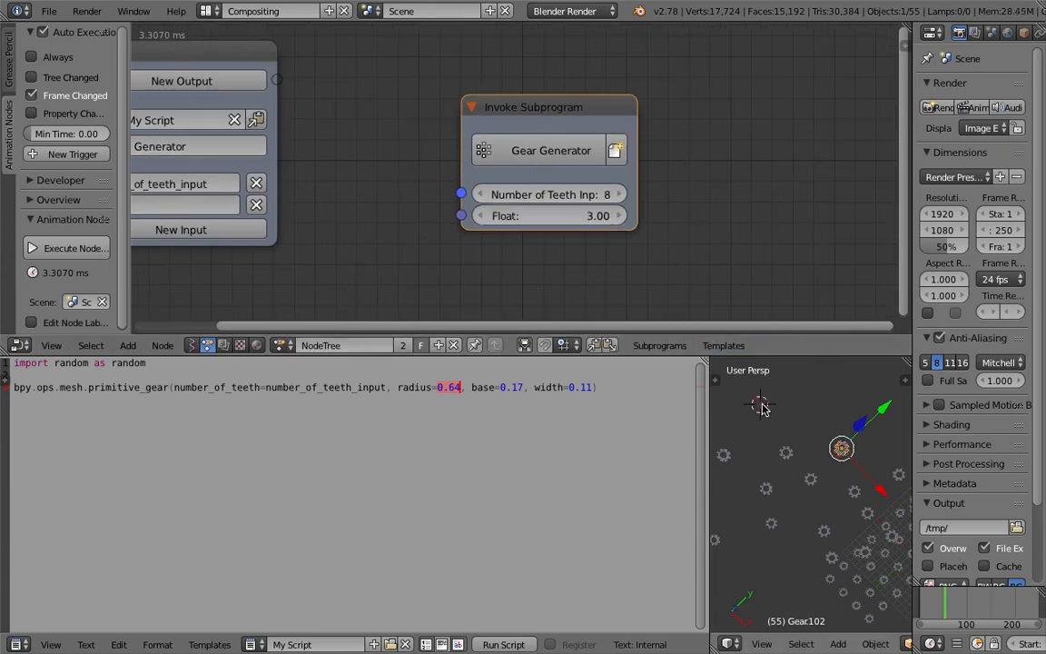
{"action": "left_click", "coordinate": [847, 381]}
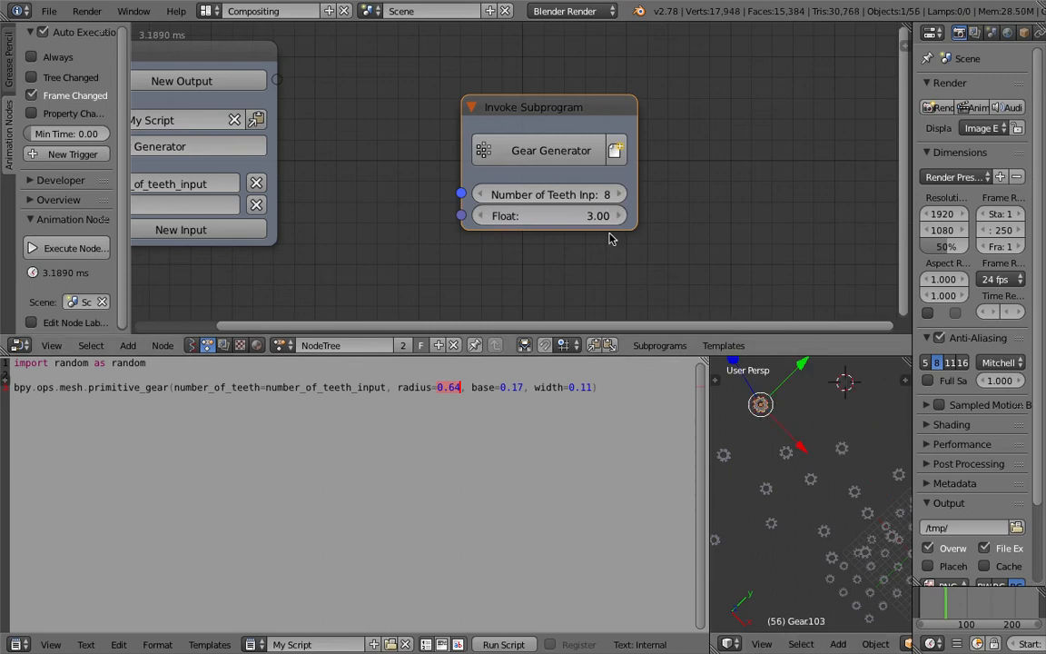
Set the Invoke Subprogram node's Float value to 3.72 and rename the Script node's Float input as radius_input.
{"action": "left_click_drag", "start_coordinate": [576, 216], "coordinate": [642, 217]}
{"action": "left_click", "coordinate": [476, 389]}
{"action": "key", "text": "Left"}
{"action": "key", "text": "Left"}
{"action": "key", "text": "Left"}
{"action": "key", "text": "Left"}
{"action": "key", "text": "Left"}
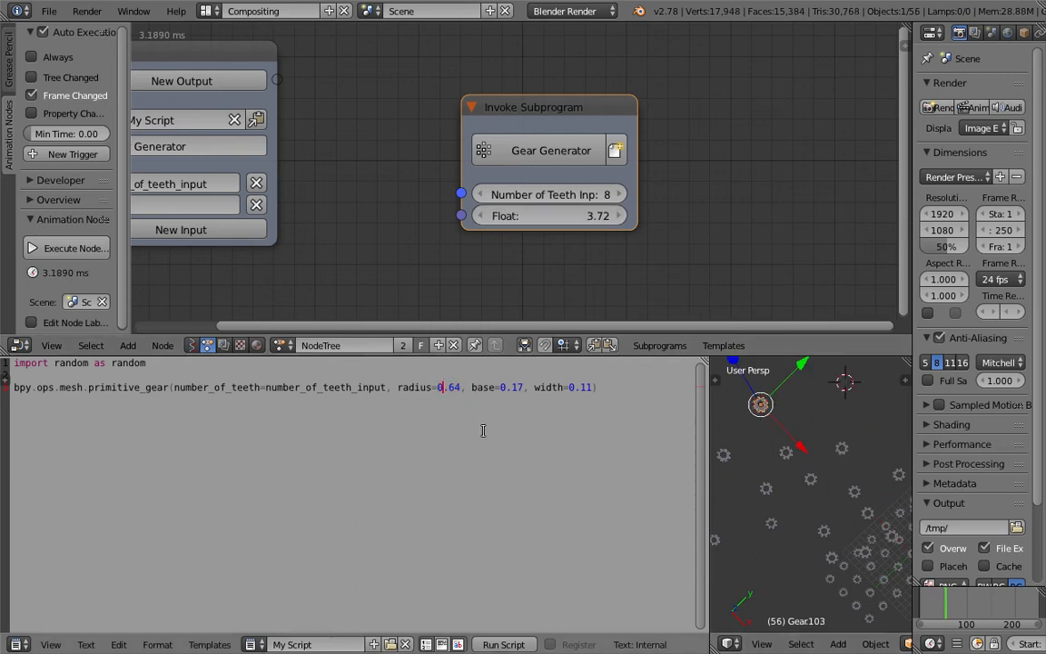
{"action": "key", "text": "Home"}
{"action": "left_click", "coordinate": [385, 199]}
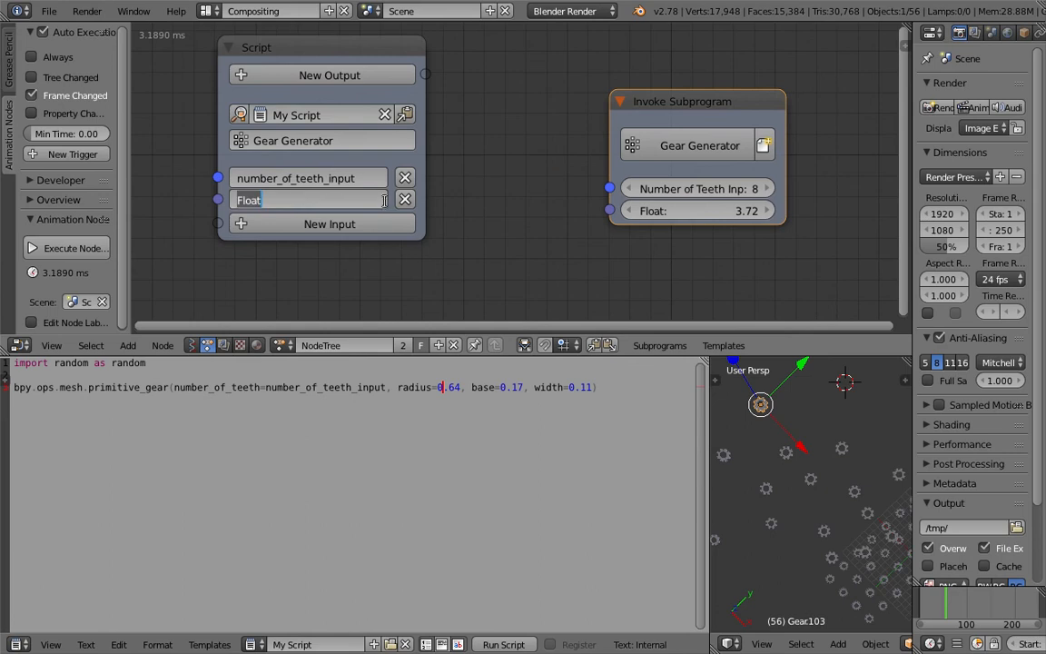
{"action": "type", "text": "radiu"}
{"action": "key", "text": "Return"}
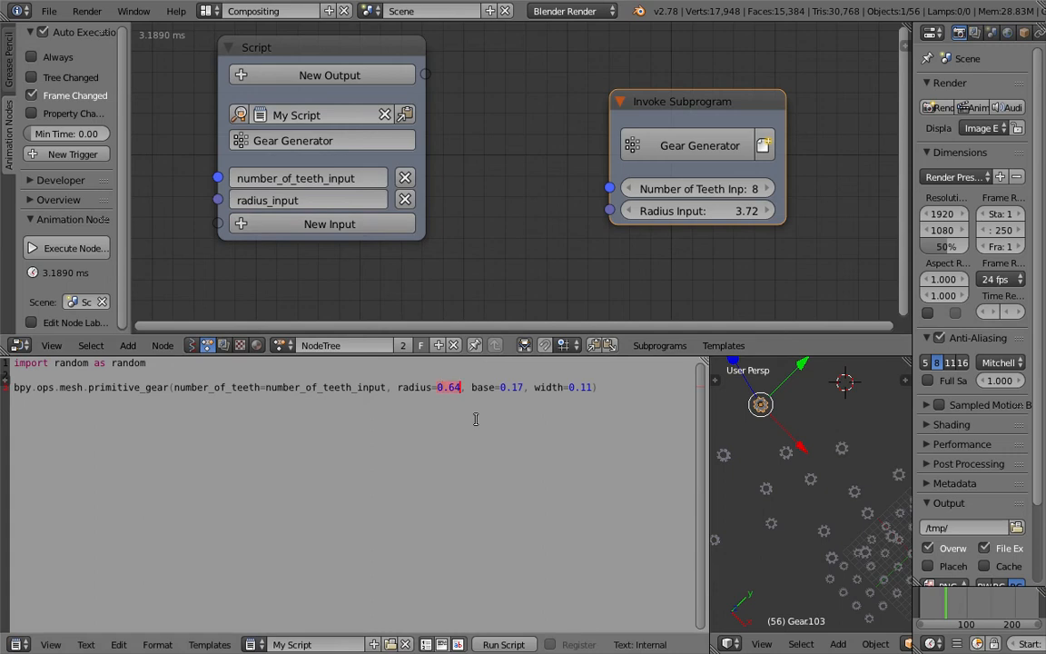
Use radius_input as the radius argument in the gear script and generate a gear by advancing one frame.
{"action": "type", "text": "radius_input"}
{"action": "left_click_drag", "start_coordinate": [707, 418], "coordinate": [472, 421]}
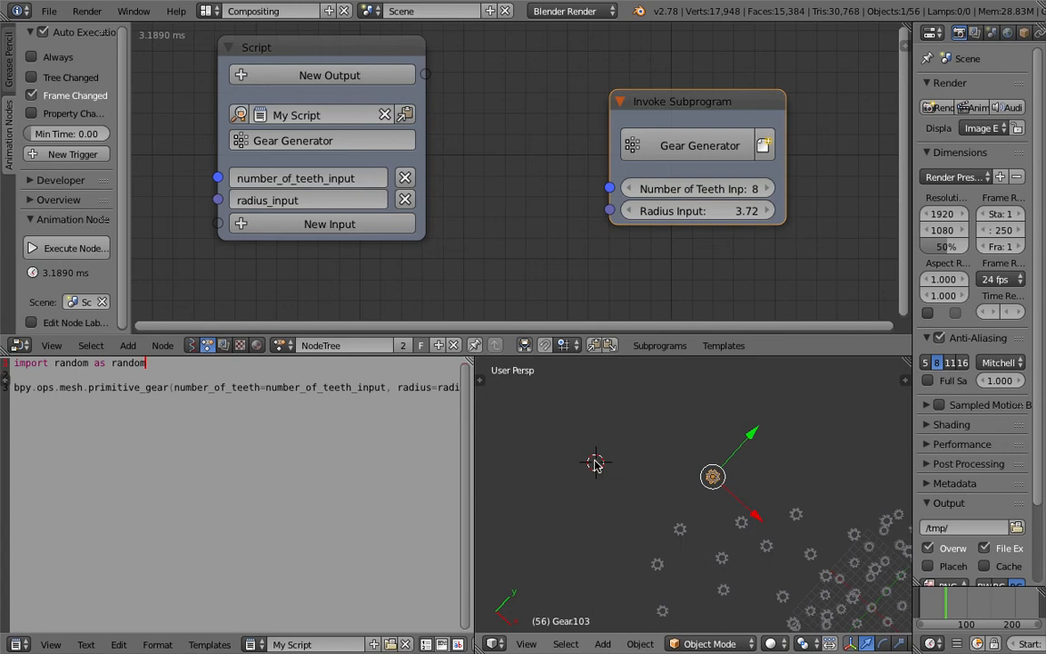
{"action": "key", "text": "Right"}
{"action": "scroll", "coordinate": [610, 470], "scroll_direction": "up", "scroll_amount": 4}
{"action": "middle_click_drag", "start_coordinate": [611, 471], "coordinate": [591, 463]}
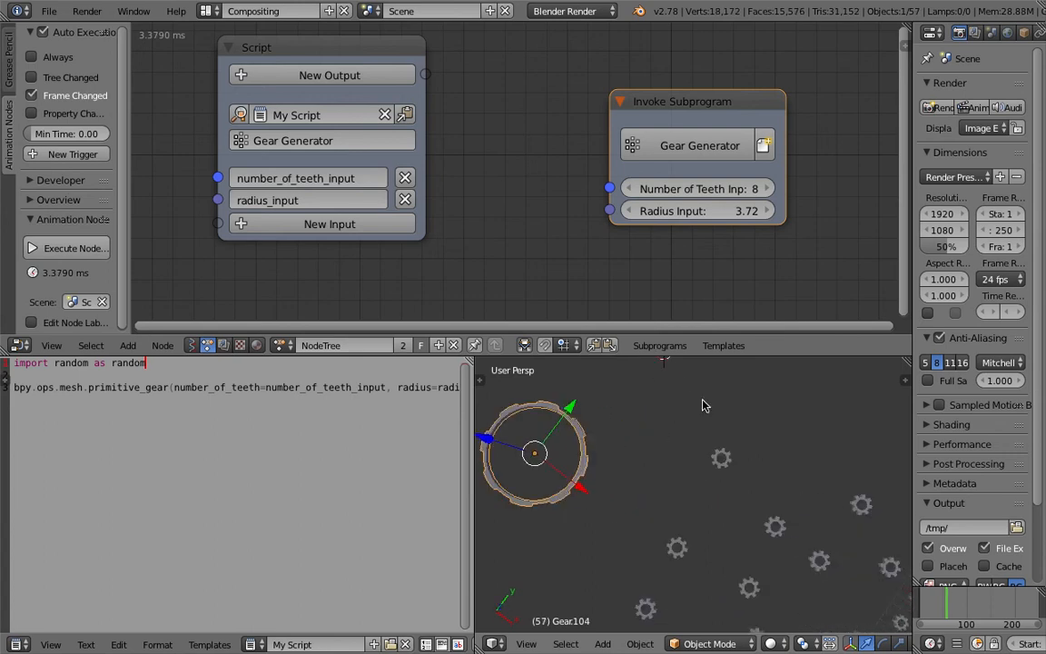
Generate two more gears at new 3D cursor positions, using Radius Input values of 1.56 and 1.89.
{"action": "left_click", "coordinate": [674, 394]}
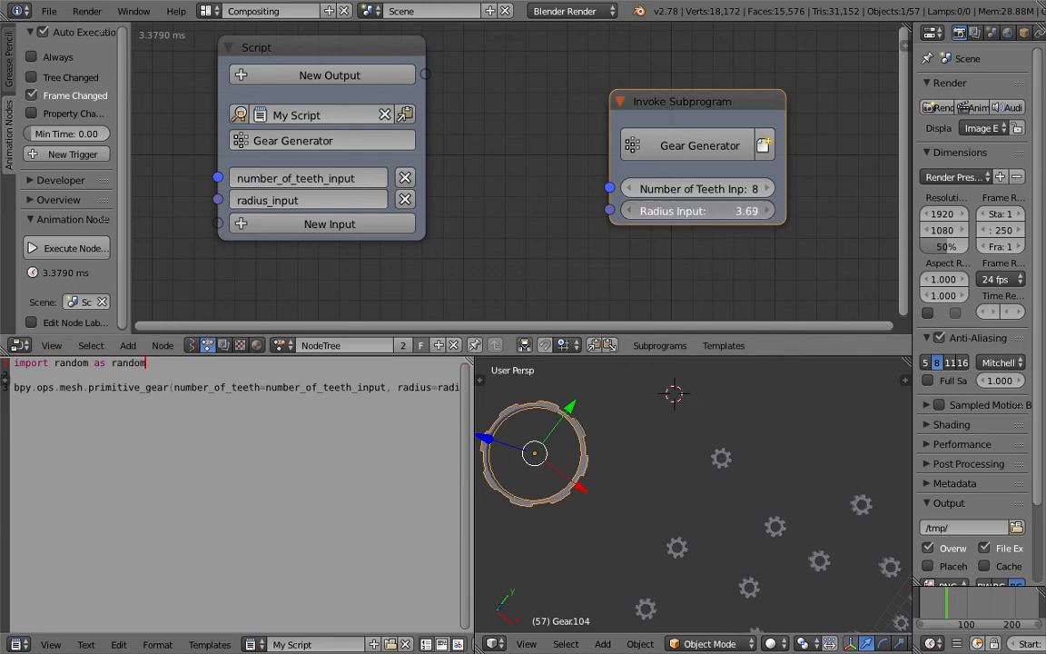
{"action": "left_click_drag", "start_coordinate": [735, 211], "coordinate": [718, 210]}
{"action": "left_click", "coordinate": [692, 397]}
{"action": "key", "text": "Right"}
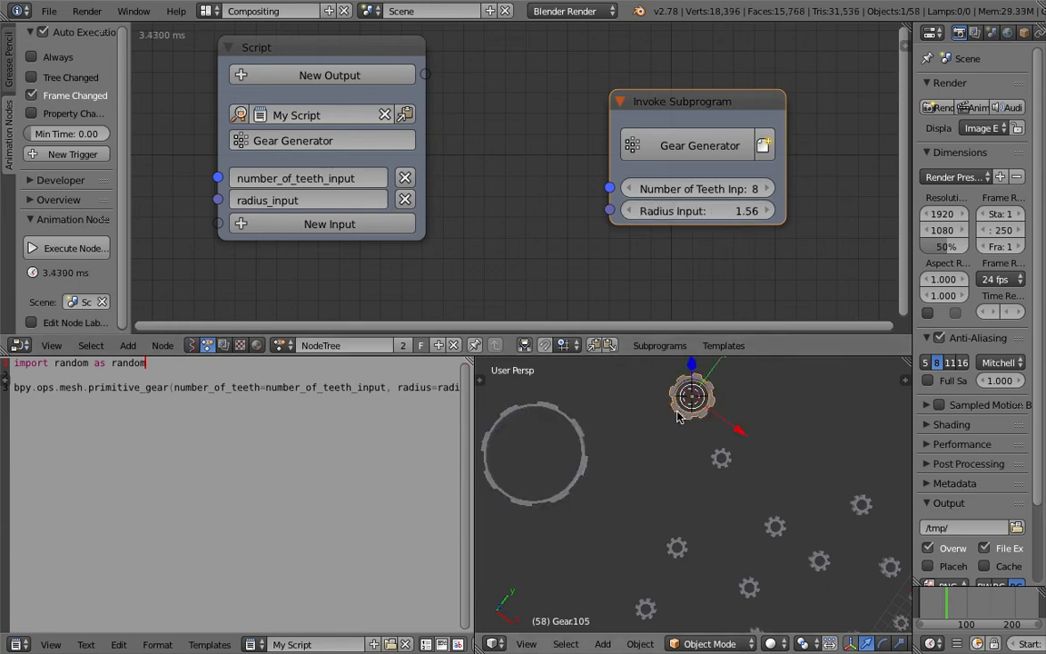
{"action": "scroll", "coordinate": [687, 419], "scroll_direction": "down", "scroll_amount": 3}
{"action": "left_click", "coordinate": [787, 429]}
{"action": "key", "text": "Right"}
{"action": "middle_click_drag", "start_coordinate": [767, 458], "coordinate": [730, 457]}
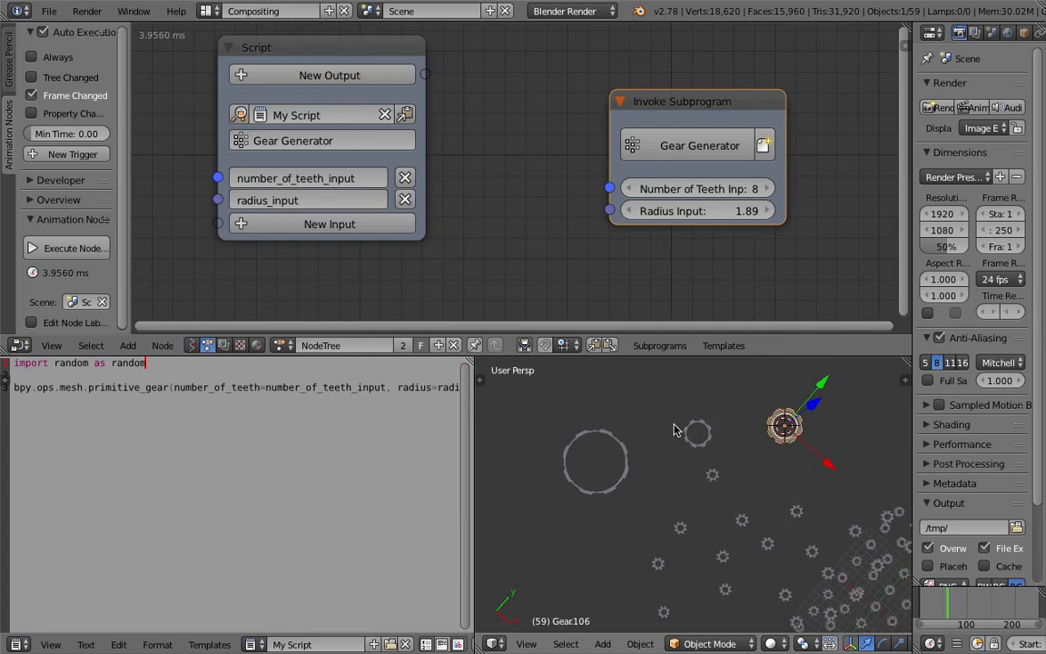
Set Radius Input to 1.77, then widen the Invoke Subprogram node and move it farther from the Script node.
{"action": "left_click_drag", "start_coordinate": [627, 102], "coordinate": [626, 90]}
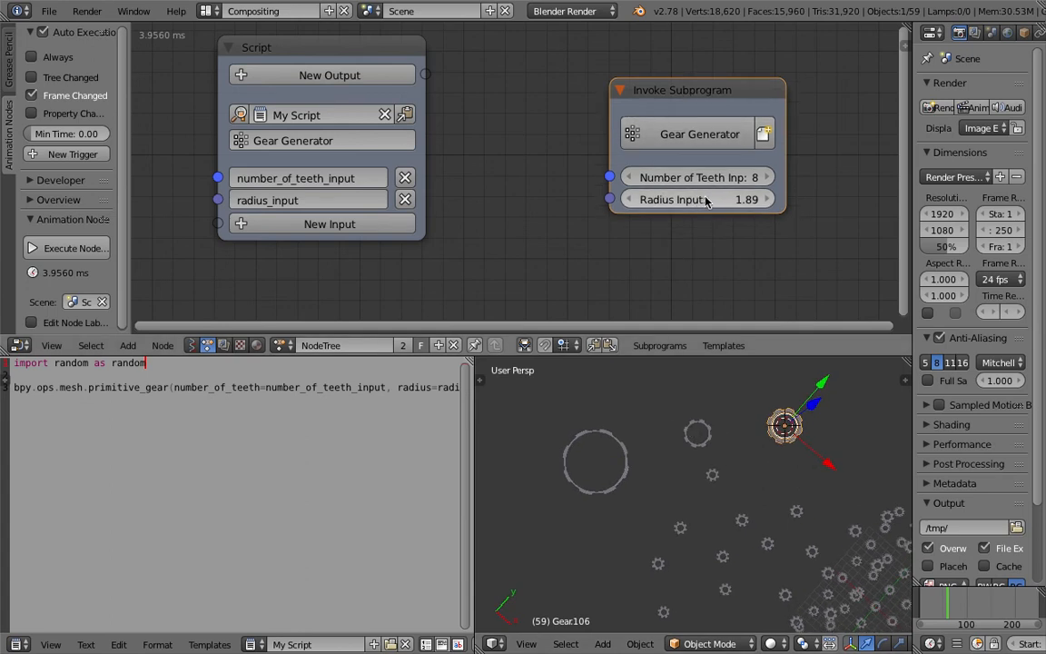
{"action": "left_click_drag", "start_coordinate": [707, 200], "coordinate": [707, 200]}
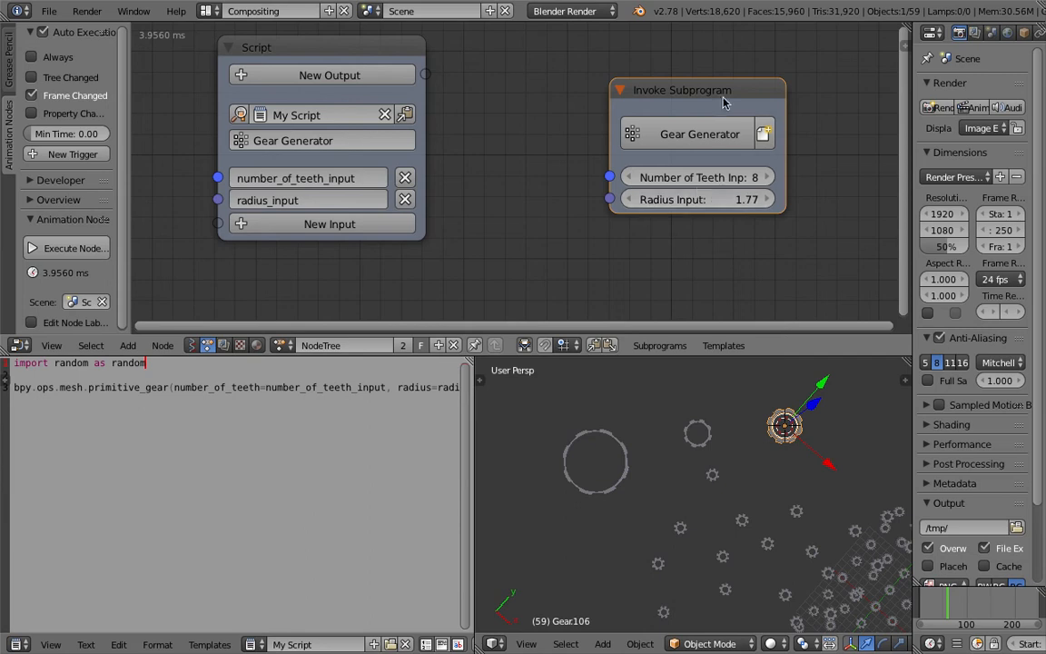
{"action": "left_click_drag", "start_coordinate": [786, 137], "coordinate": [831, 136]}
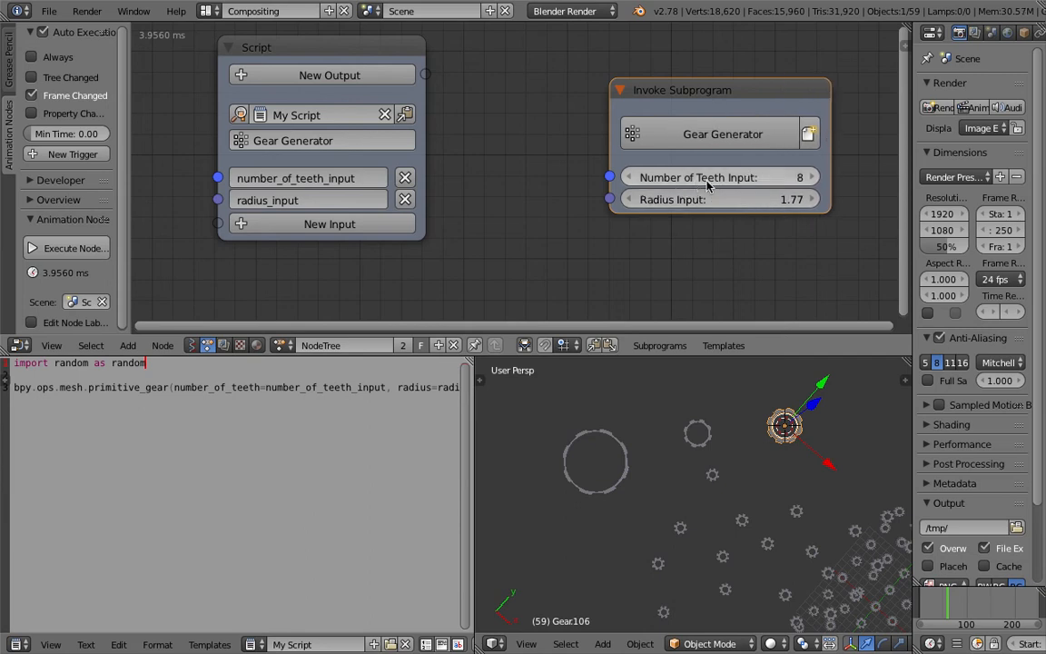
{"action": "left_click_drag", "start_coordinate": [668, 99], "coordinate": [699, 94]}
{"action": "middle_click_drag", "start_coordinate": [588, 102], "coordinate": [530, 122]}
{"action": "left_click_drag", "start_coordinate": [604, 107], "coordinate": [681, 101]}
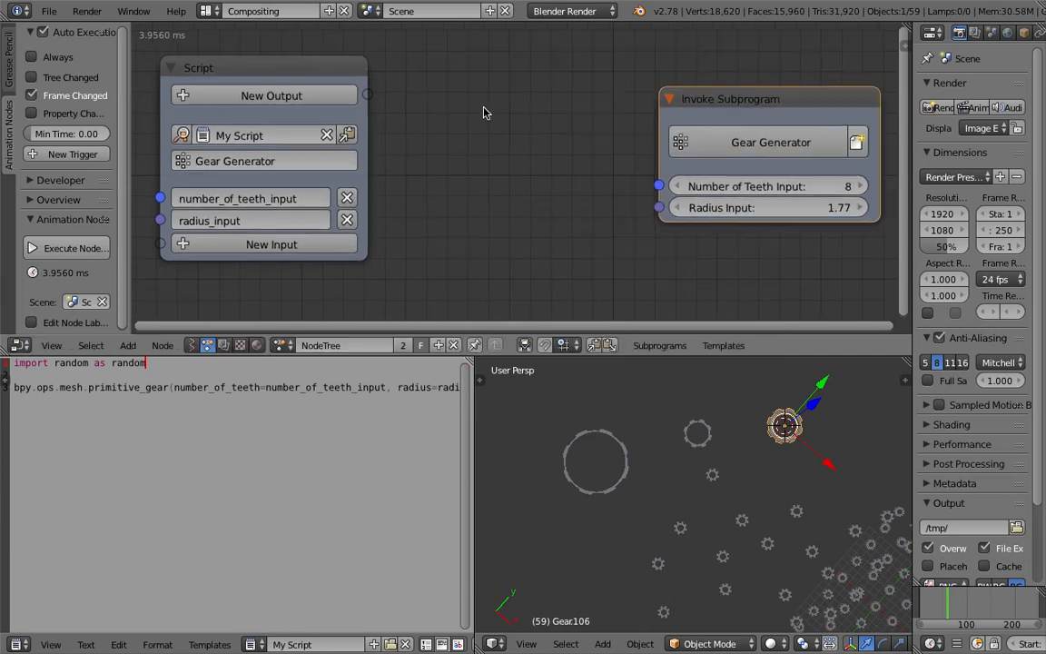
Add a Random Number node between the Script and Invoke Subprogram nodes with Min 8.00 and Max 24.00.
{"action": "key", "text": "ctrl+a"}
{"action": "type", "text": "random n"}
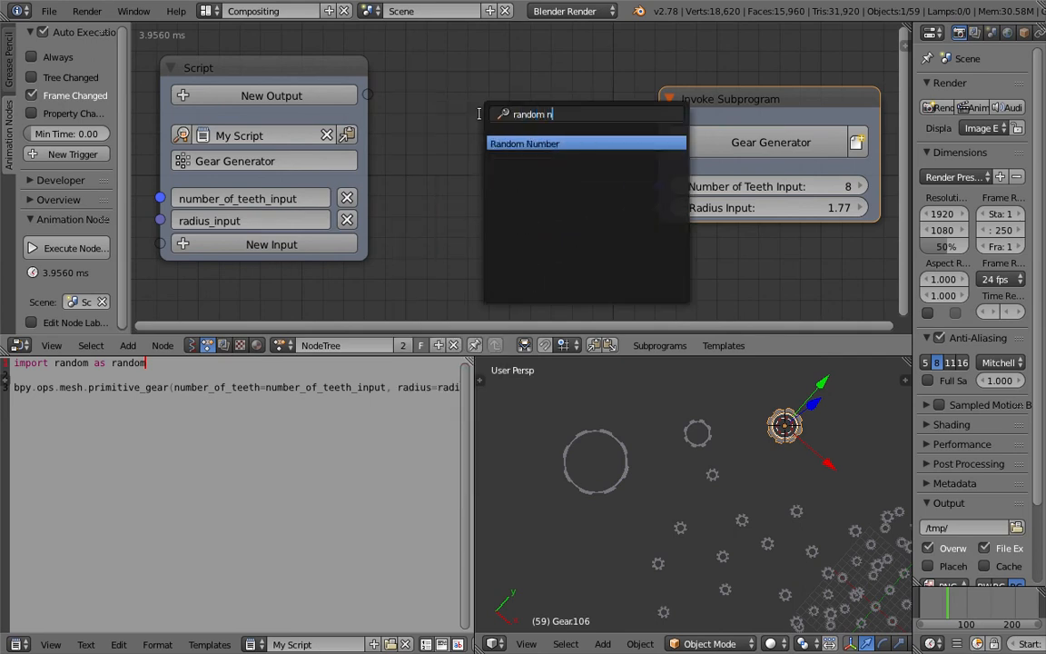
{"action": "key", "text": "Return"}
{"action": "left_click", "coordinate": [482, 119]}
{"action": "left_click", "coordinate": [567, 227]}
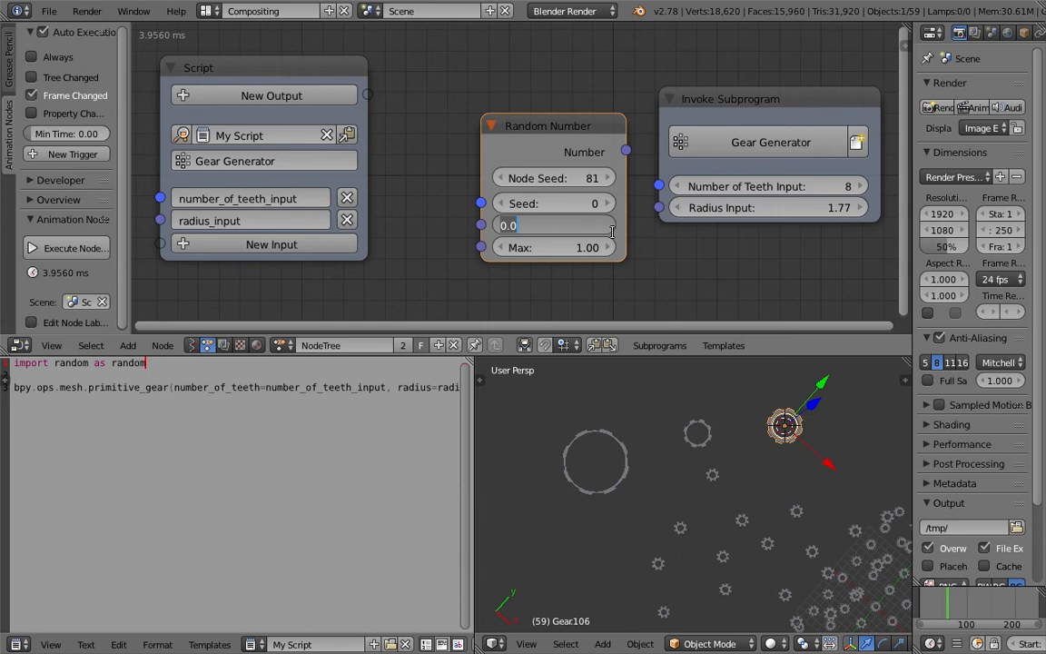
{"action": "type", "text": "8"}
{"action": "key", "text": "Tab"}
{"action": "type", "text": "24"}
{"action": "key", "text": "Return"}
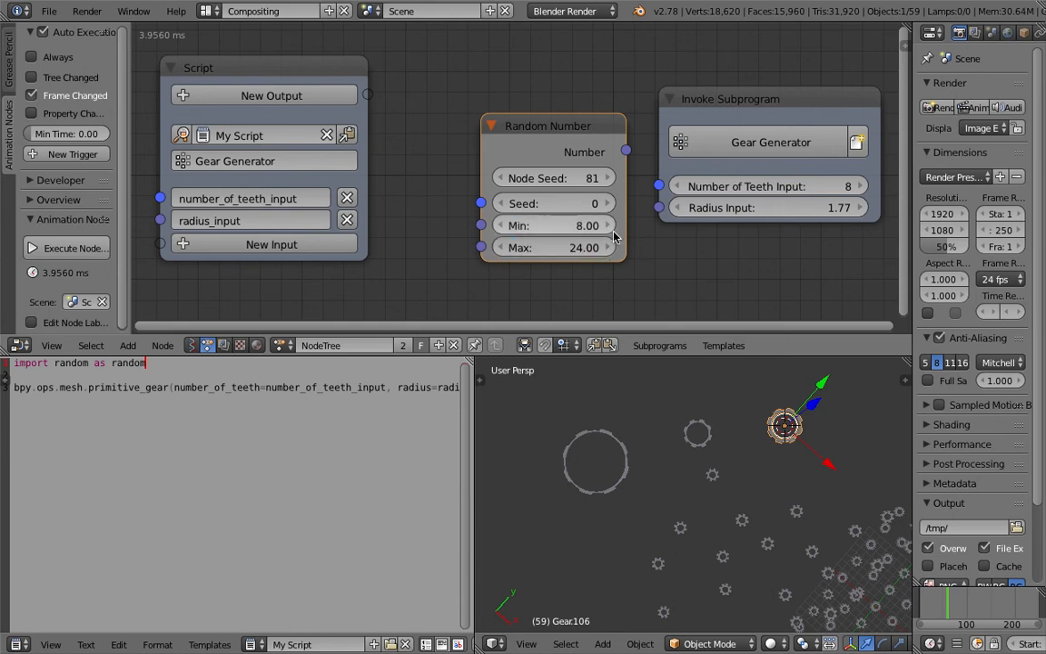
Move the Script node out of the way and add a Time Info node before the Random Number node.
{"action": "left_click_drag", "start_coordinate": [342, 80], "coordinate": [217, 193]}
{"action": "middle_click_drag", "start_coordinate": [340, 151], "coordinate": [392, 133]}
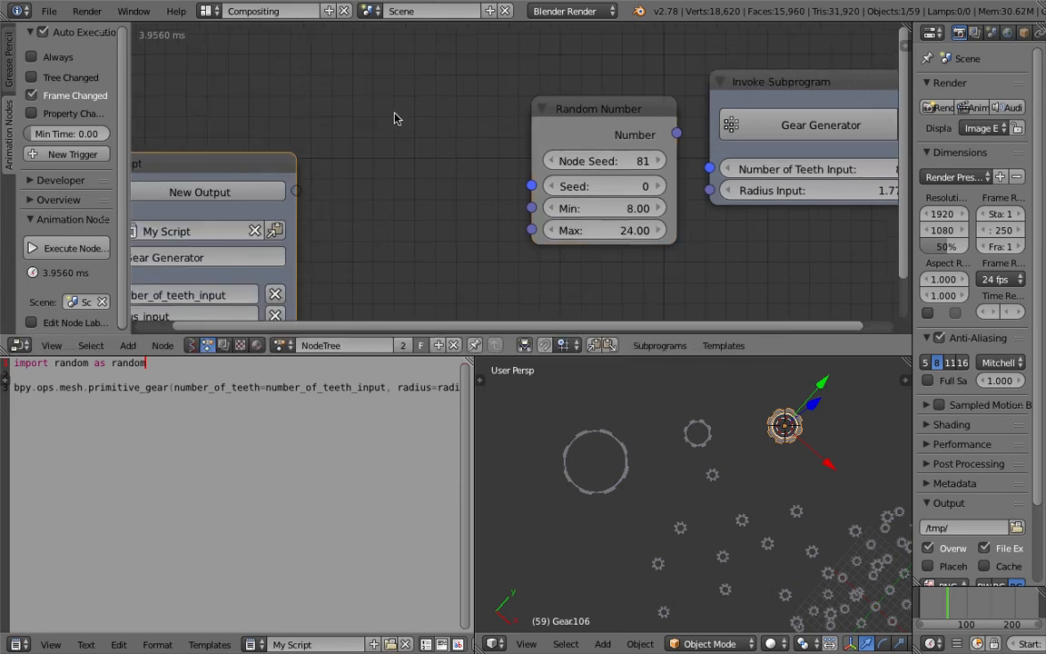
{"action": "key", "text": "shift+a"}
{"action": "left_click", "coordinate": [396, 115]}
{"action": "type", "text": "fra"}
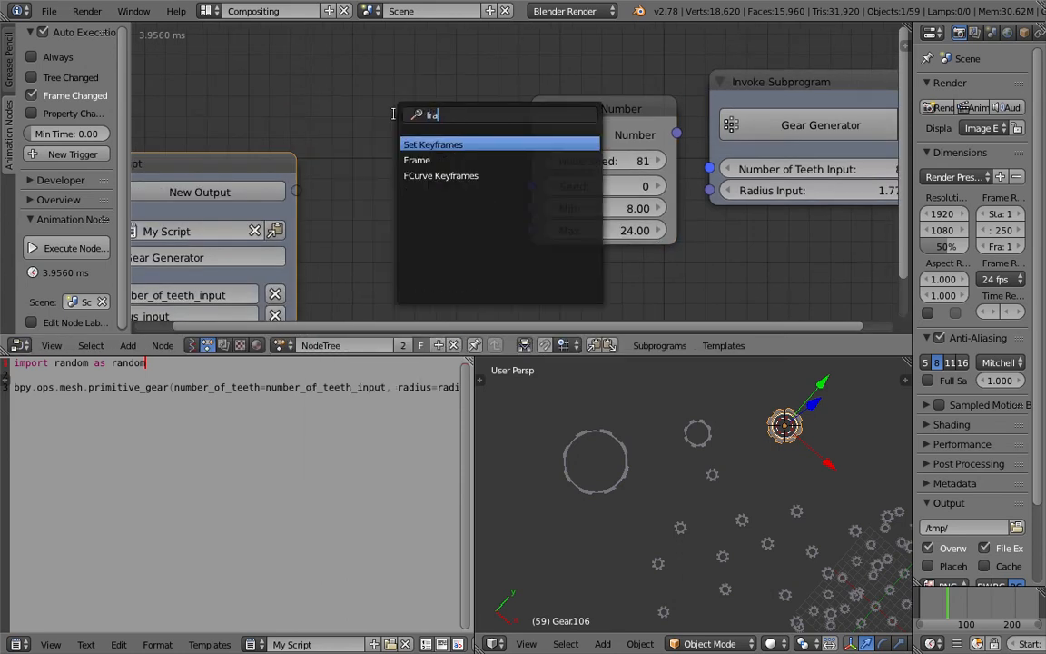
{"action": "left_click", "coordinate": [417, 160]}
{"action": "left_click", "coordinate": [315, 101]}
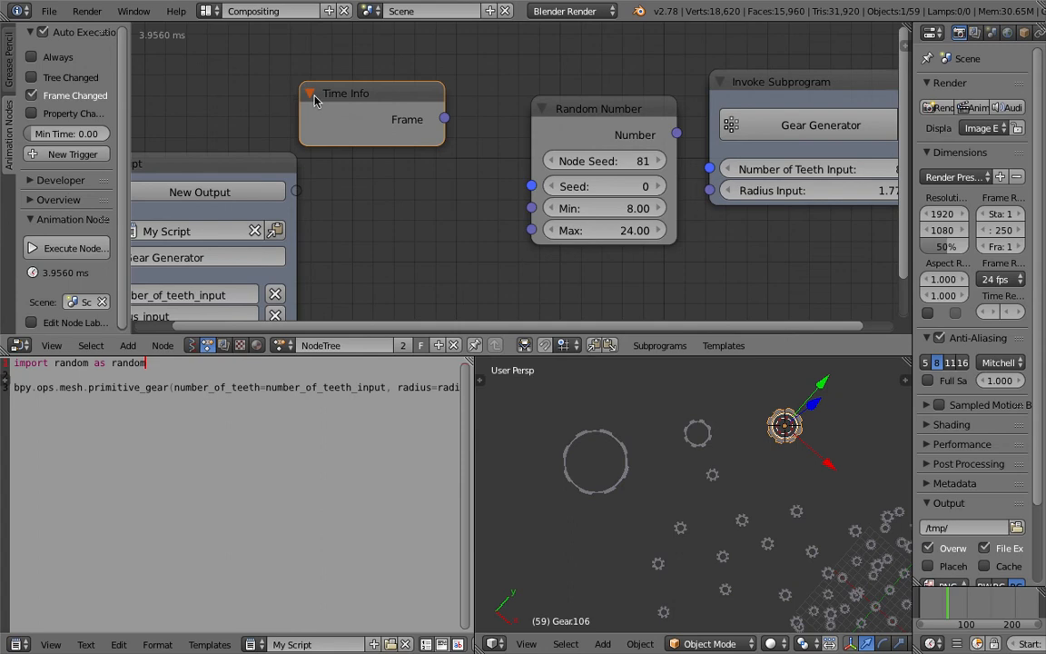
Connect Time Info's Frame to the random Seed and the random Number to Number of Teeth Input, spacing out the nodes.
{"action": "left_click_drag", "start_coordinate": [420, 114], "coordinate": [532, 186]}
{"action": "left_click_drag", "start_coordinate": [611, 119], "coordinate": [574, 118]}
{"action": "left_click_drag", "start_coordinate": [516, 101], "coordinate": [443, 109]}
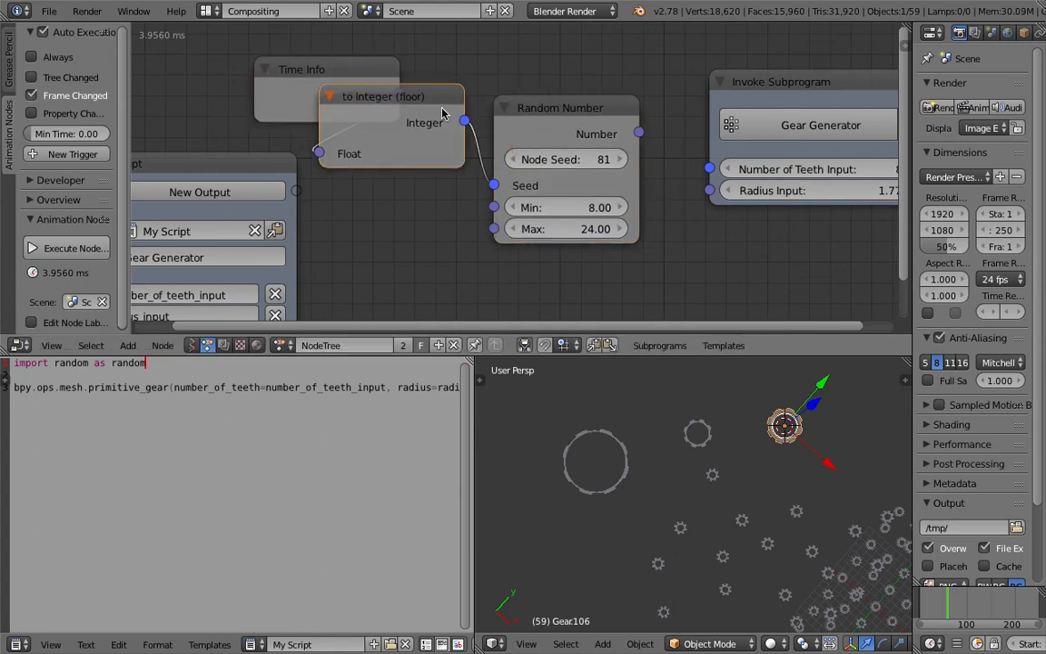
{"action": "middle_click_drag", "start_coordinate": [638, 133], "coordinate": [574, 133]}
{"action": "left_click_drag", "start_coordinate": [574, 133], "coordinate": [644, 170]}
{"action": "left_click_drag", "start_coordinate": [749, 89], "coordinate": [855, 86]}
{"action": "left_click_drag", "start_coordinate": [632, 100], "coordinate": [677, 104]}
Generate seven gears with random tooth counts in the empty area above the large gear, advancing one frame per 3D cursor position.
{"action": "middle_click_drag", "start_coordinate": [635, 414], "coordinate": [624, 487]}
{"action": "left_click", "coordinate": [599, 444]}
{"action": "left_click", "coordinate": [561, 432]}
{"action": "left_click", "coordinate": [581, 409]}
{"action": "left_click", "coordinate": [548, 418]}
{"action": "left_click", "coordinate": [561, 427]}
{"action": "left_click", "coordinate": [572, 418]}
{"action": "left_click", "coordinate": [560, 430]}
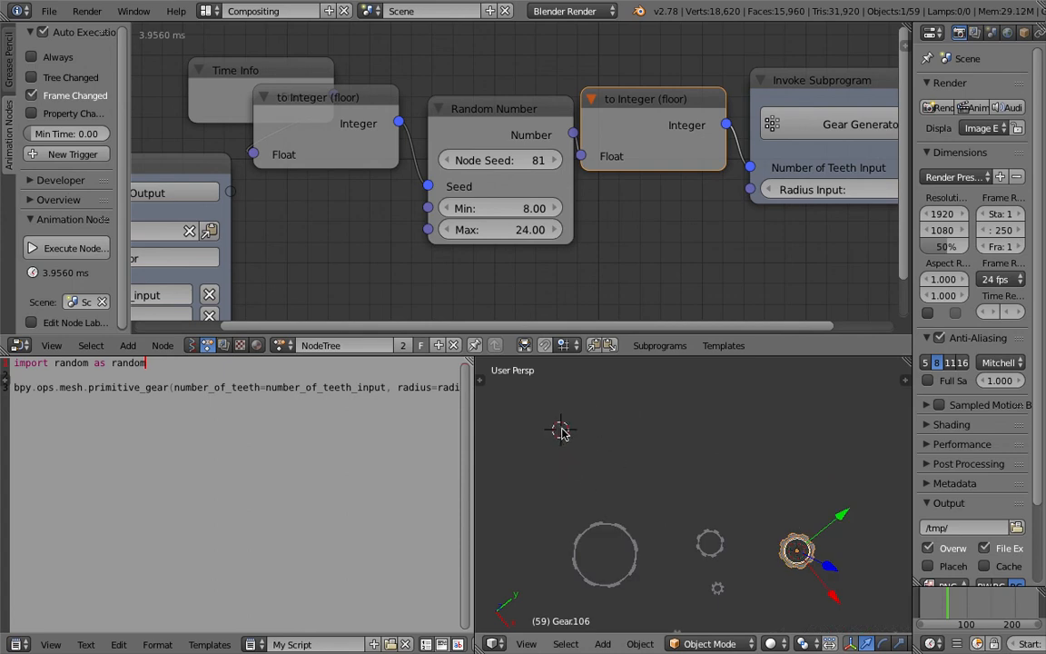
{"action": "left_click", "coordinate": [619, 424]}
{"action": "left_click", "coordinate": [689, 416]}
{"action": "left_click", "coordinate": [770, 413]}
{"action": "left_click", "coordinate": [826, 419]}
{"action": "left_click", "coordinate": [735, 440]}
{"action": "left_click", "coordinate": [660, 467]}
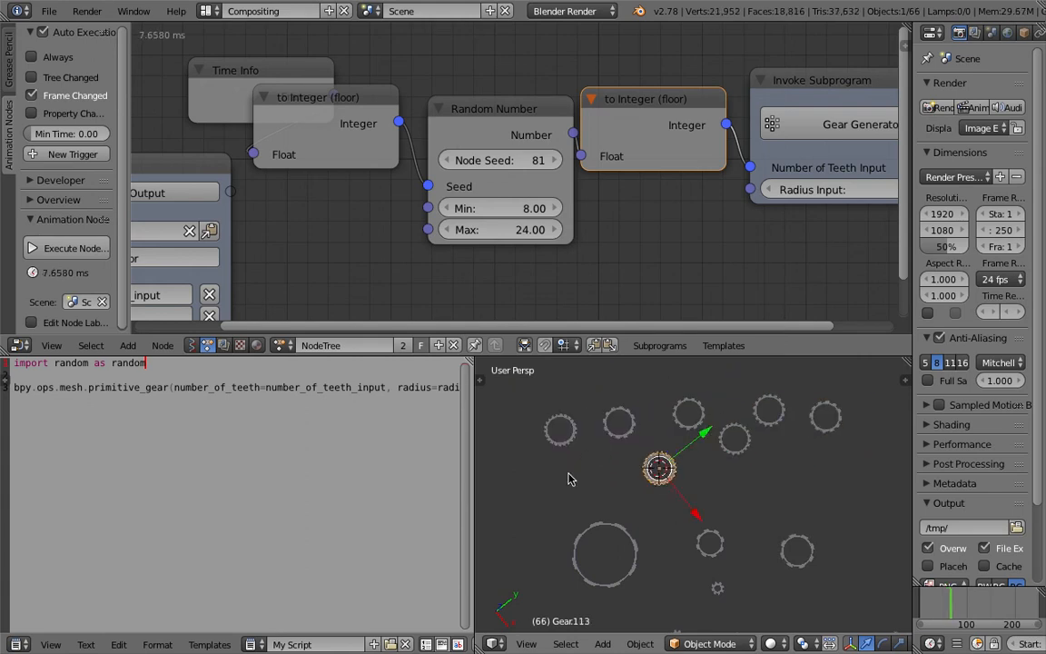
Generate fourteen more random-tooth gears around the new group by repositioning the 3D cursor and advancing one frame each time.
{"action": "left_click", "coordinate": [567, 474]}
{"action": "left_click", "coordinate": [730, 489]}
{"action": "left_click", "coordinate": [804, 486]}
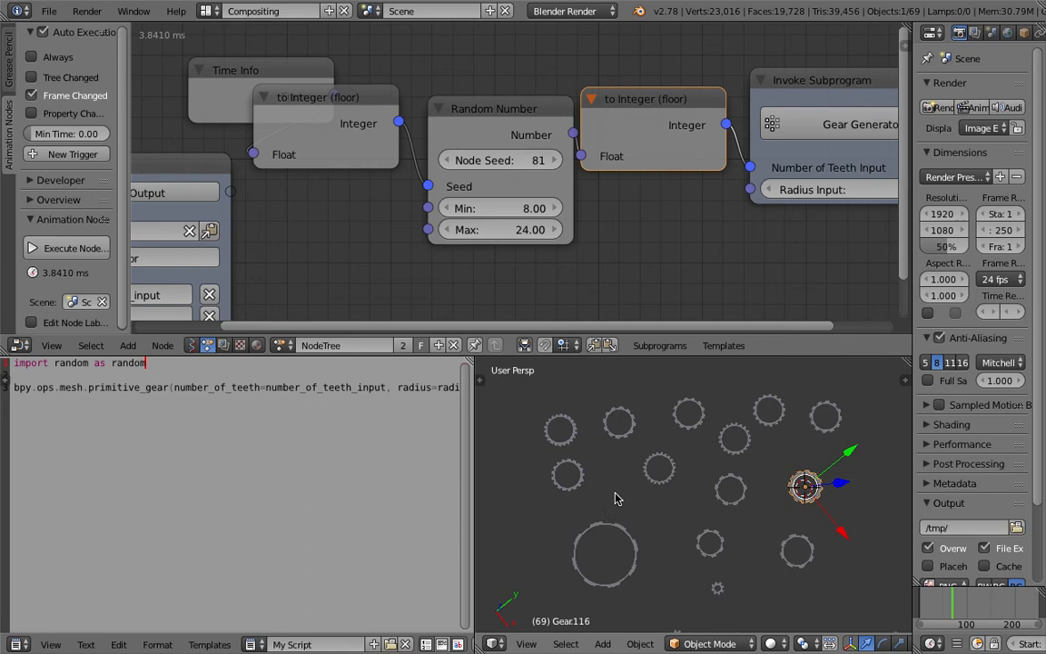
{"action": "left_click", "coordinate": [613, 495]}
{"action": "left_click", "coordinate": [659, 423]}
{"action": "left_click", "coordinate": [626, 375]}
{"action": "left_click", "coordinate": [553, 386]}
{"action": "left_click", "coordinate": [715, 379]}
{"action": "left_click", "coordinate": [769, 378]}
{"action": "left_click", "coordinate": [865, 453]}
{"action": "left_click", "coordinate": [862, 503]}
{"action": "left_click", "coordinate": [839, 546]}
{"action": "left_click", "coordinate": [735, 543]}
{"action": "left_click", "coordinate": [656, 530]}
Enlarge the 3D viewport and examine the teeth of the generated gears up close.
{"action": "scroll", "coordinate": [636, 437], "scroll_direction": "up", "scroll_amount": 2}
{"action": "scroll", "coordinate": [545, 426], "scroll_direction": "down", "scroll_amount": 1}
{"action": "middle_click_drag", "start_coordinate": [489, 461], "coordinate": [542, 530], "text": "shift"}
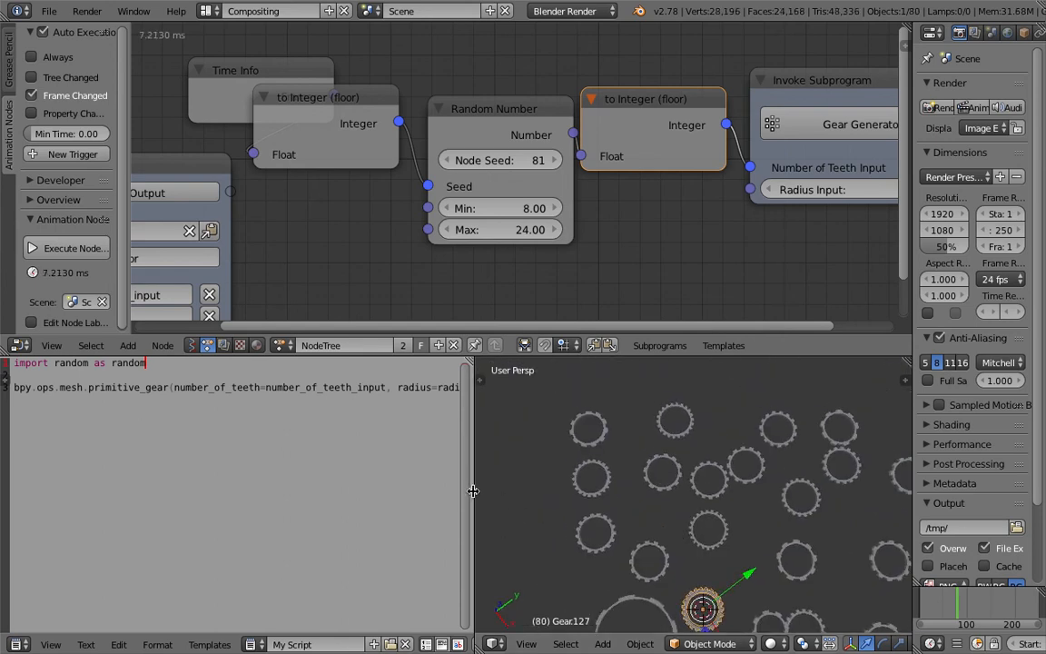
{"action": "left_click_drag", "start_coordinate": [476, 492], "coordinate": [274, 509]}
{"action": "scroll", "coordinate": [752, 600], "scroll_direction": "down", "scroll_amount": 4}
{"action": "scroll", "coordinate": [610, 455], "scroll_direction": "up", "scroll_amount": 6}
{"action": "middle_click_drag", "start_coordinate": [611, 495], "coordinate": [741, 531]}
Spread out the node layout by moving the second to Integer (floor) node and the Invoke Subprogram node.
{"action": "middle_click_drag", "start_coordinate": [650, 179], "coordinate": [589, 177]}
{"action": "scroll", "coordinate": [591, 177], "scroll_direction": "down", "scroll_amount": 3}
{"action": "left_click_drag", "start_coordinate": [600, 117], "coordinate": [613, 89]}
{"action": "left_click_drag", "start_coordinate": [687, 102], "coordinate": [733, 99]}
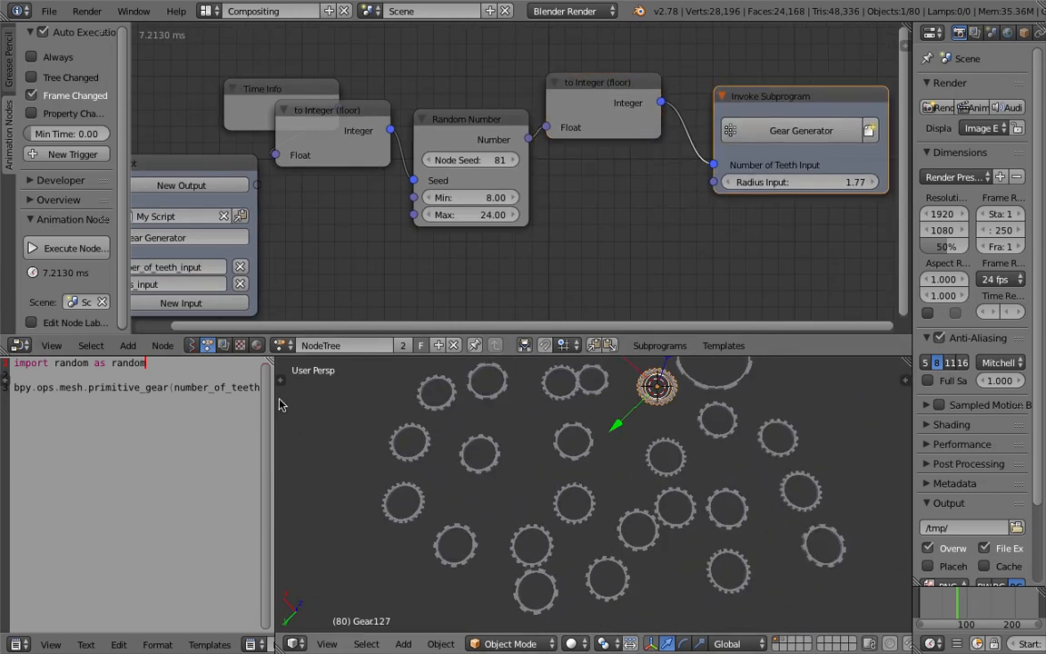
Widen the script editor, reposition the Script node, and use base_input as the base argument in the gear script.
{"action": "left_click_drag", "start_coordinate": [275, 394], "coordinate": [708, 399]}
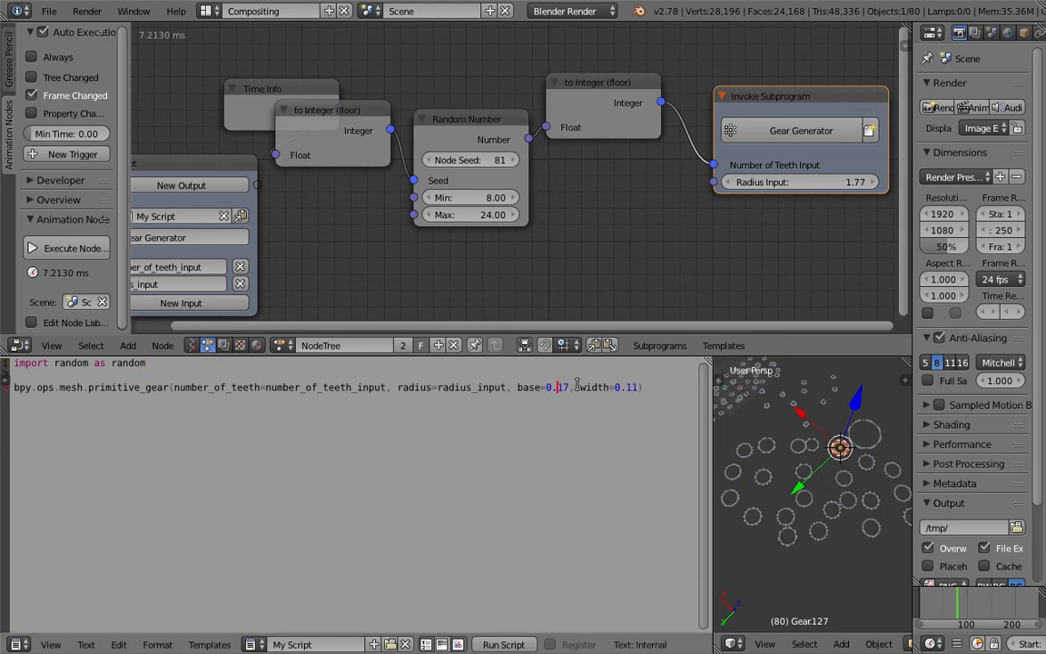
{"action": "middle_click_drag", "start_coordinate": [533, 264], "coordinate": [608, 242]}
{"action": "scroll", "coordinate": [495, 170], "scroll_direction": "up", "scroll_amount": 2}
{"action": "left_click", "coordinate": [382, 116]}
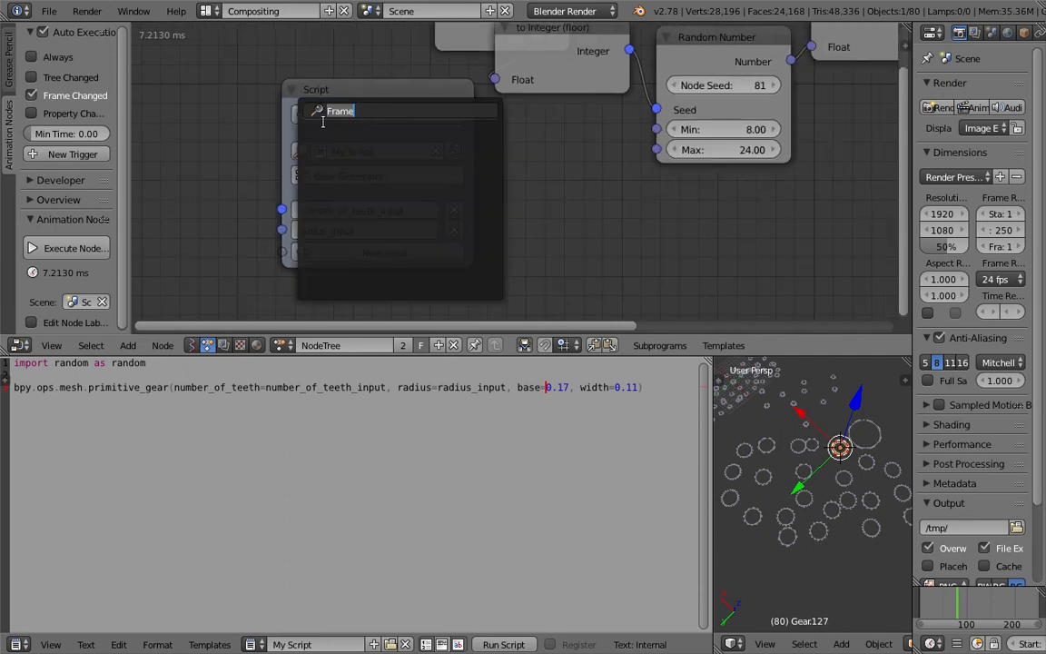
{"action": "left_click_drag", "start_coordinate": [364, 92], "coordinate": [276, 91]}
{"action": "middle_click_drag", "start_coordinate": [345, 166], "coordinate": [406, 146]}
{"action": "key", "text": "Left"}
{"action": "key", "text": "Left"}
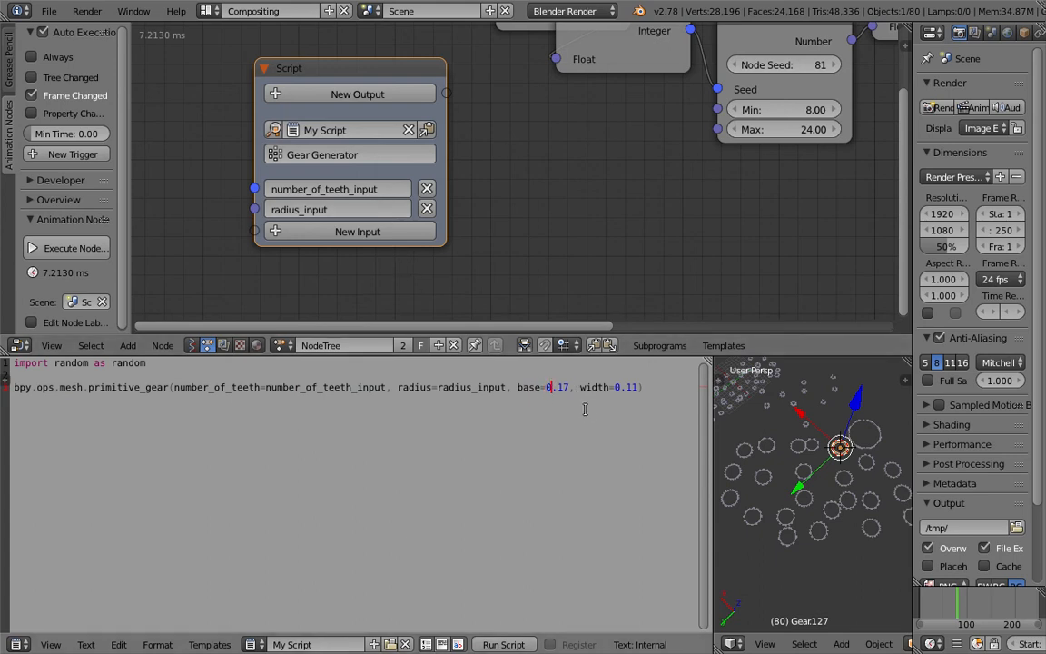
{"action": "type", "text": "base_input"}
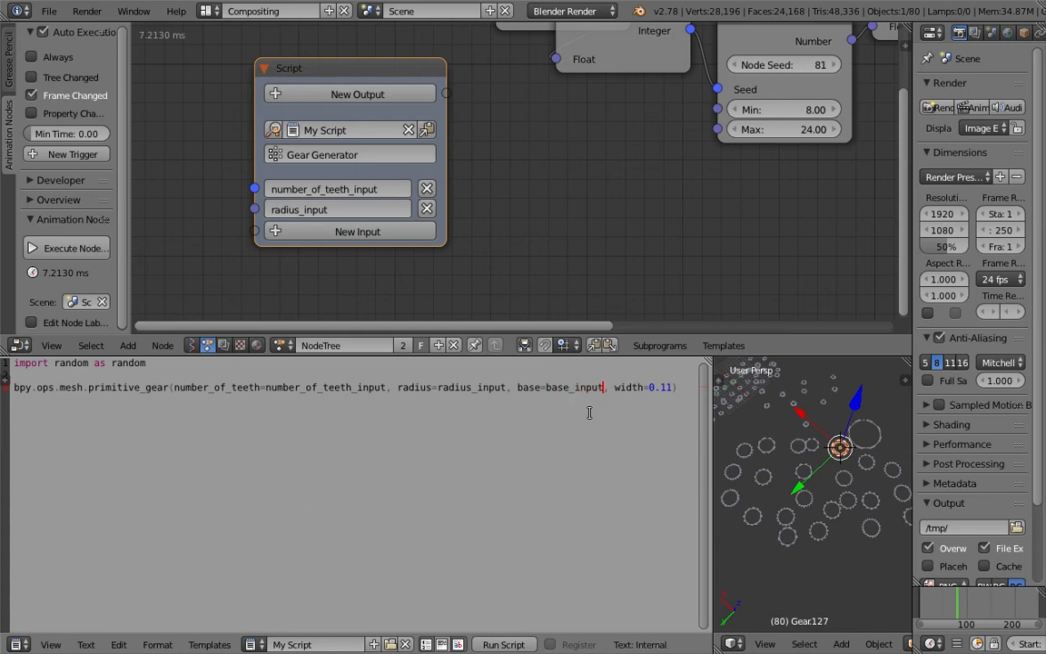
Add a Float input named base_input to the Gear Generator Script node.
{"action": "left_click", "coordinate": [391, 231]}
{"action": "type", "text": "float"}
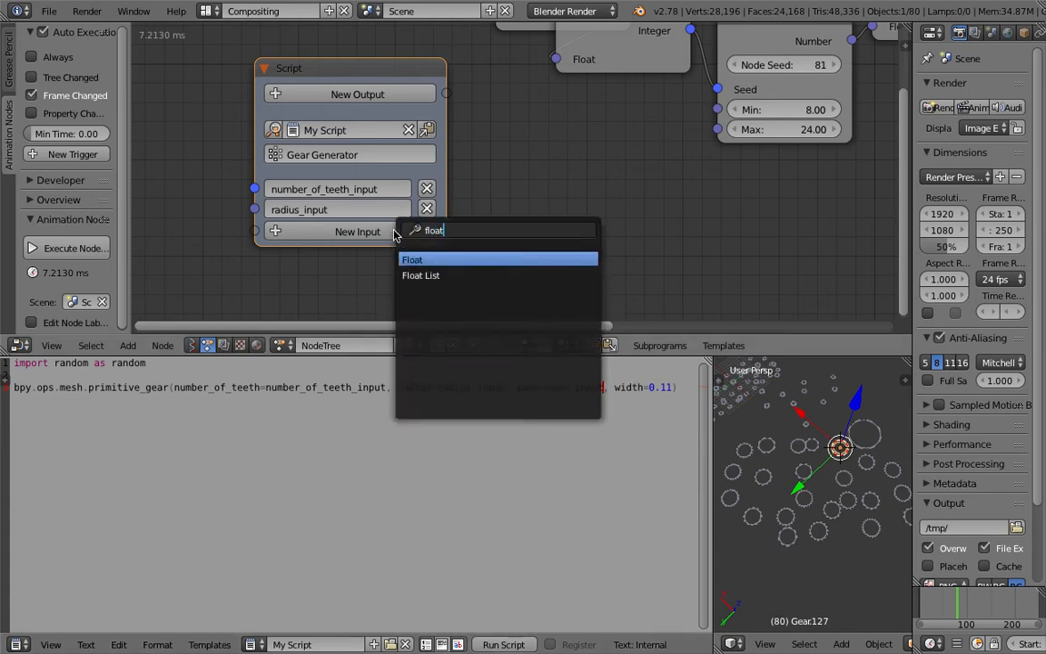
{"action": "key", "text": "Return"}
{"action": "left_click", "coordinate": [392, 230]}
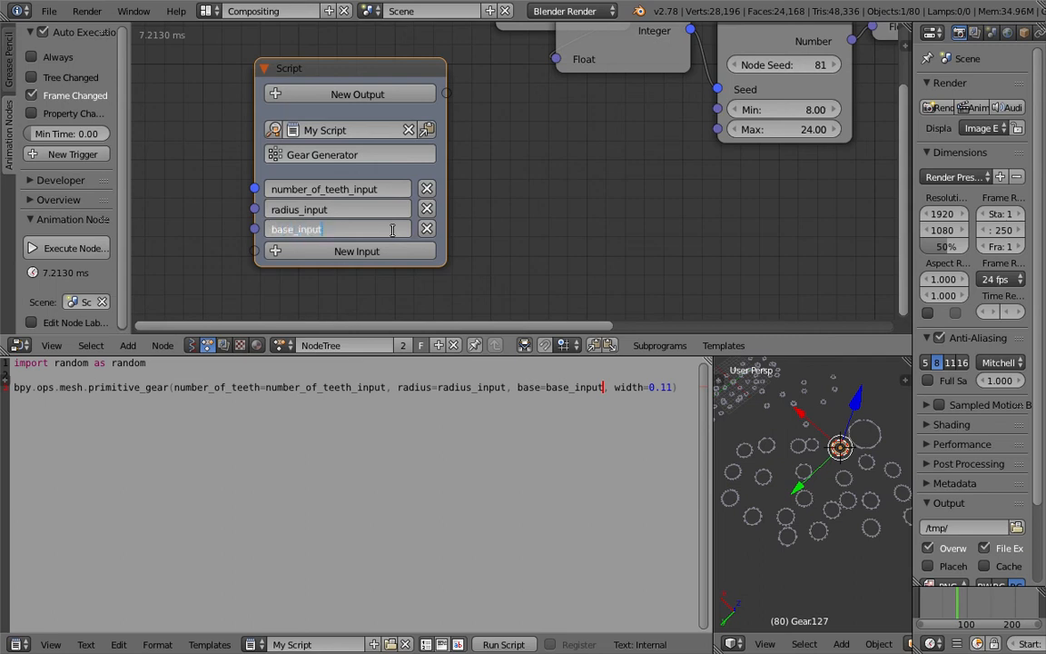
{"action": "key", "text": "Return"}
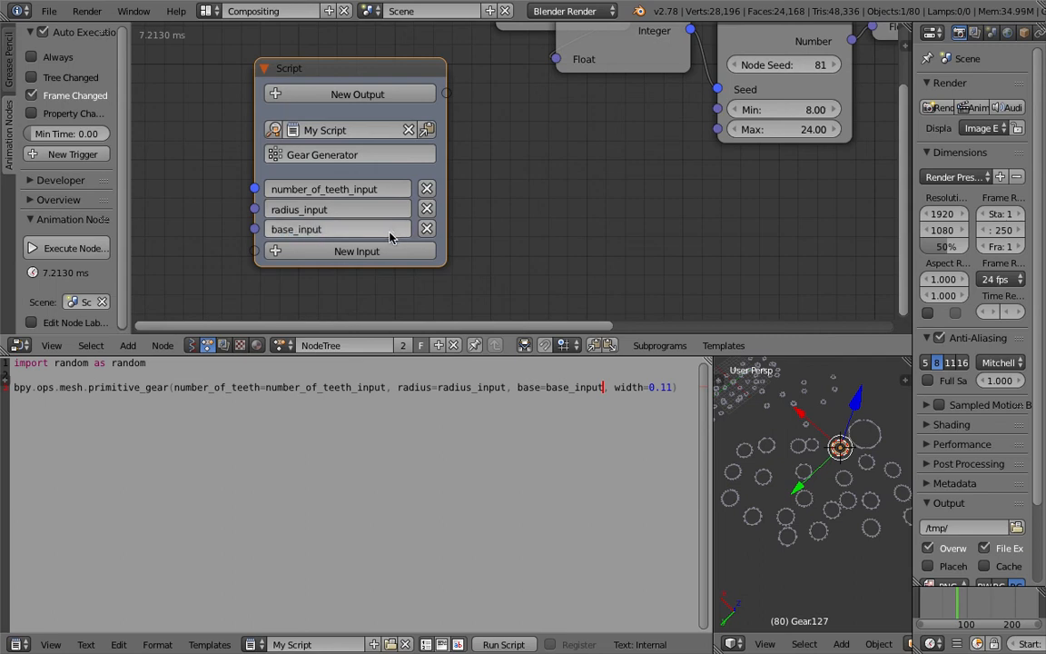
Add a Float input named width_input to the Script node and use it as the width argument in the gear script.
{"action": "left_click", "coordinate": [386, 251]}
{"action": "type", "text": "float"}
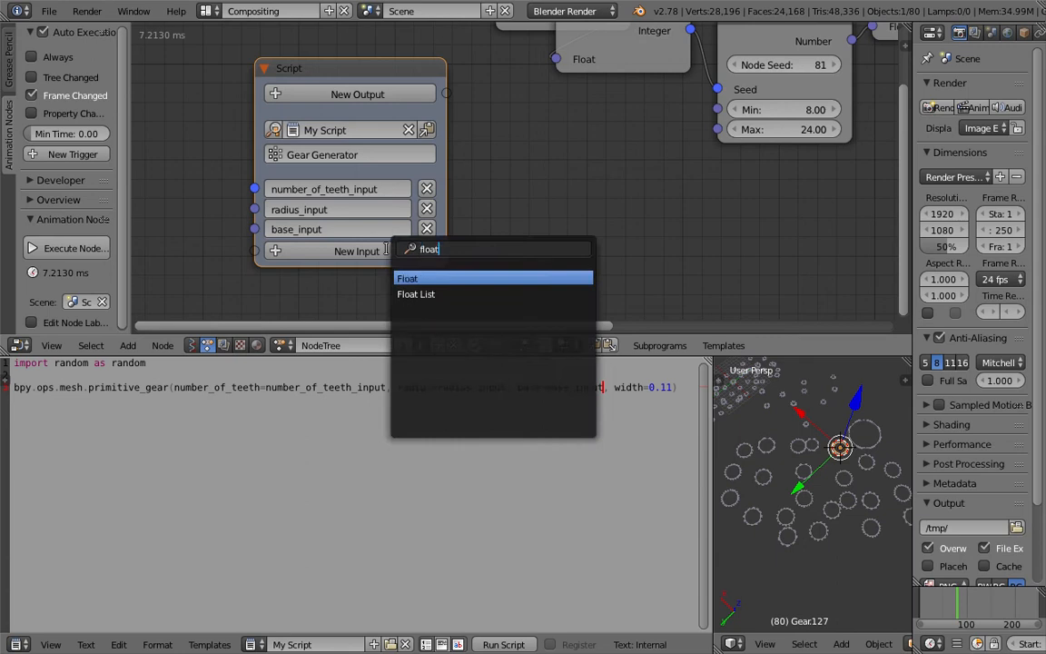
{"action": "key", "text": "Return"}
{"action": "left_click", "coordinate": [386, 251]}
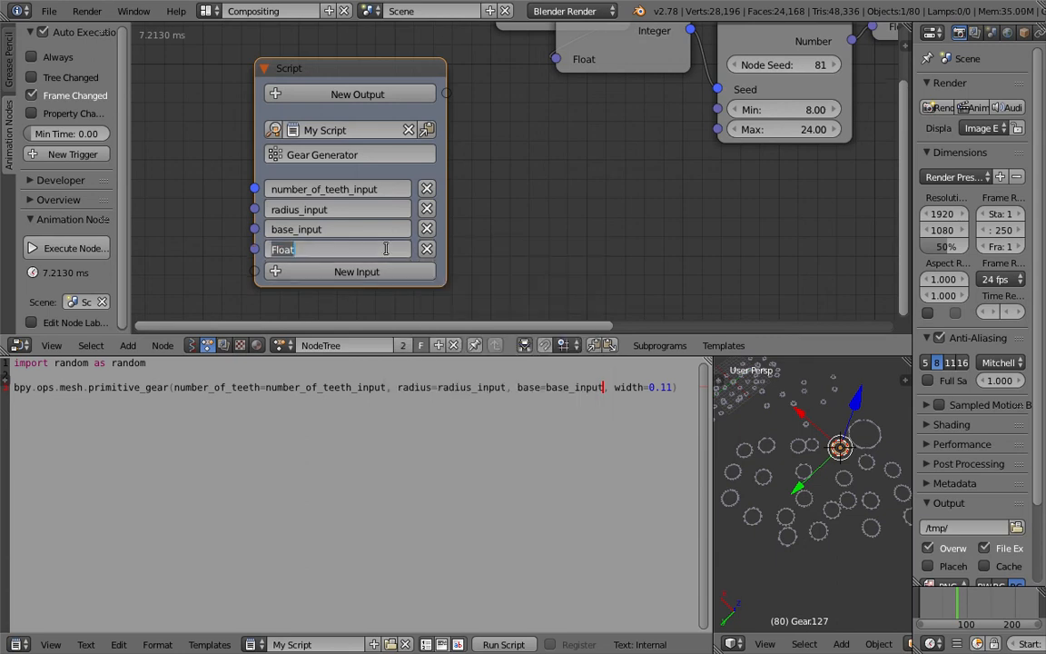
{"action": "type", "text": "width_input"}
{"action": "key", "text": "Return"}
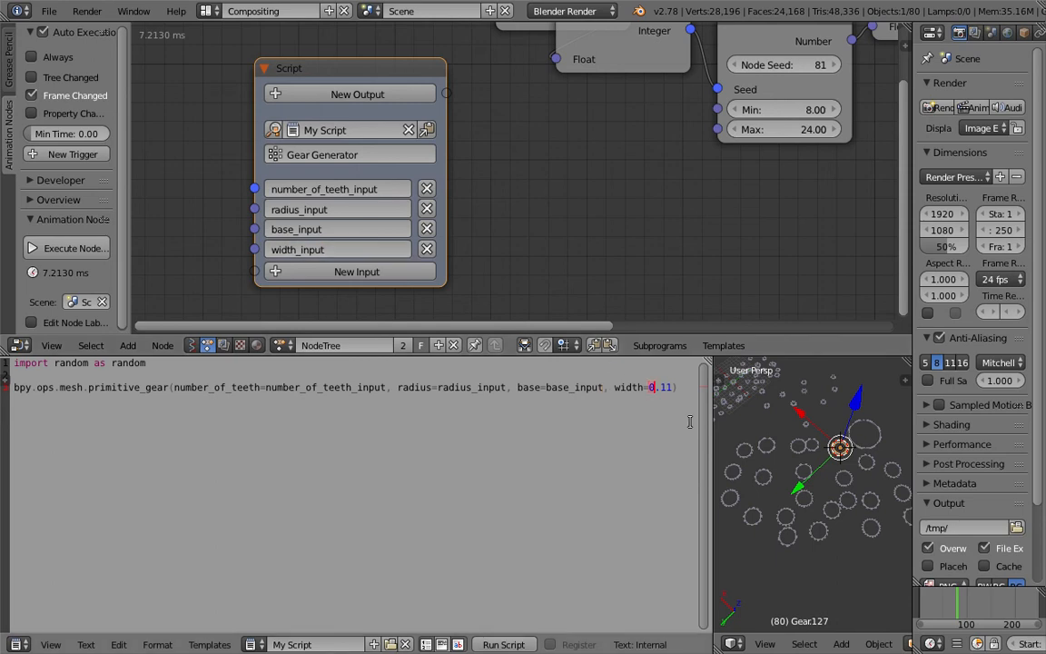
{"action": "type", "text": "width_input"}
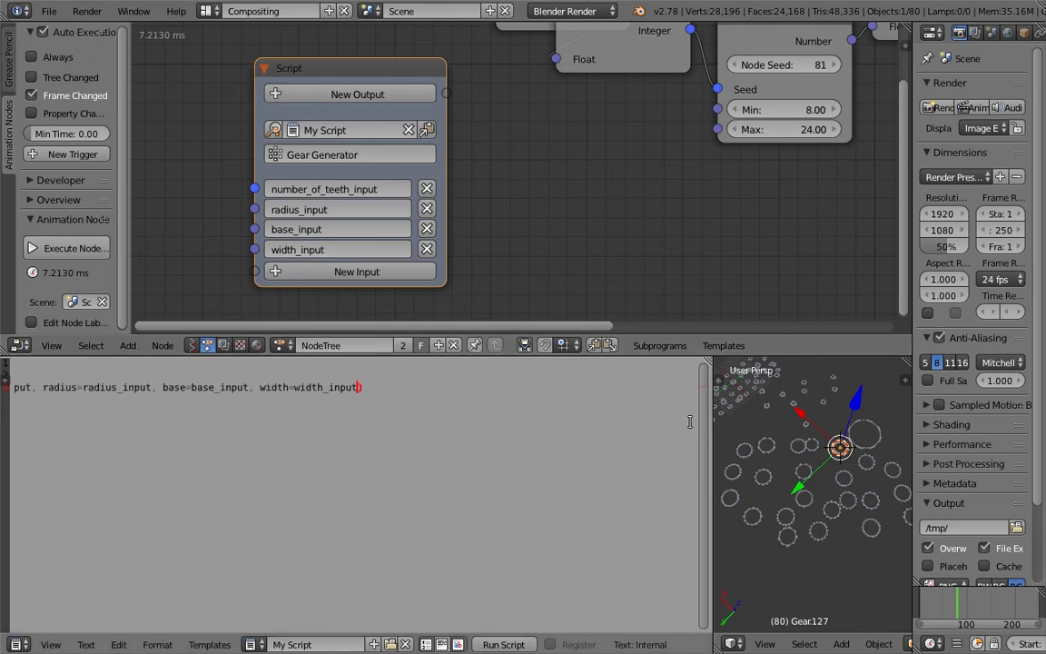
Spread the Time Info, to Integer (floor), Random Number and Invoke Subprogram nodes into a spaced row clear of the Script node.
{"action": "left_click", "coordinate": [584, 376]}
{"action": "scroll", "coordinate": [590, 210], "scroll_direction": "down", "scroll_amount": 4}
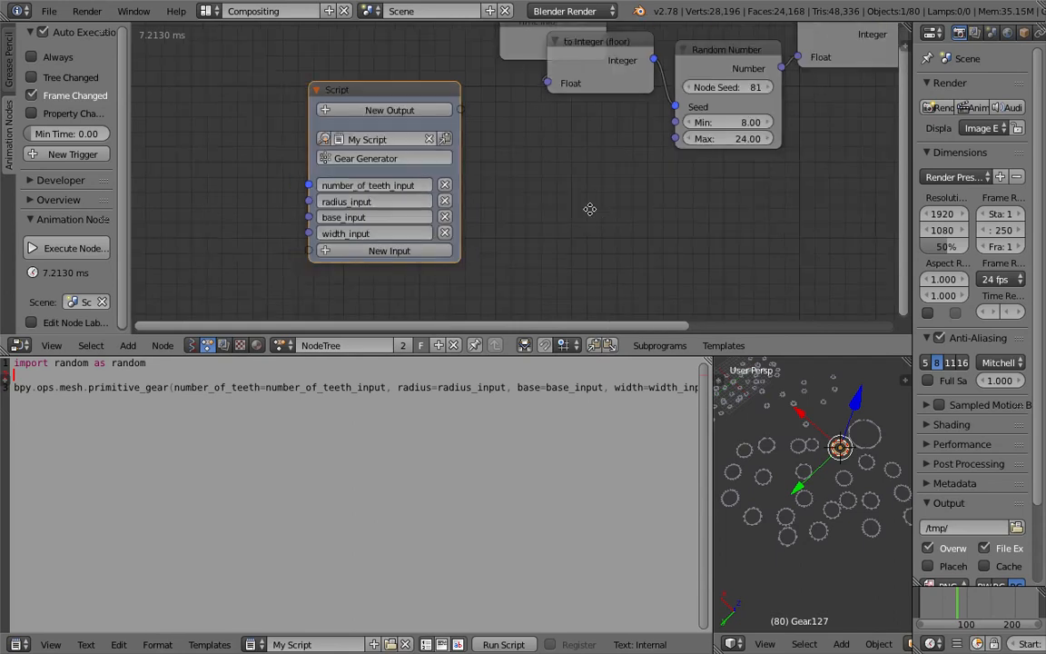
{"action": "middle_click_drag", "start_coordinate": [695, 156], "coordinate": [474, 196]}
{"action": "scroll", "coordinate": [474, 196], "scroll_direction": "down", "scroll_amount": 1}
{"action": "middle_click_drag", "start_coordinate": [603, 197], "coordinate": [370, 212]}
{"action": "scroll", "coordinate": [517, 207], "scroll_direction": "down", "scroll_amount": 1}
{"action": "left_click_drag", "start_coordinate": [508, 124], "coordinate": [710, 82]}
{"action": "left_click_drag", "start_coordinate": [395, 122], "coordinate": [598, 99]}
{"action": "left_click_drag", "start_coordinate": [318, 144], "coordinate": [491, 71]}
{"action": "left_click_drag", "start_coordinate": [225, 134], "coordinate": [376, 92]}
{"action": "middle_click_drag", "start_coordinate": [214, 114], "coordinate": [291, 124]}
{"action": "left_click_drag", "start_coordinate": [274, 134], "coordinate": [333, 139]}
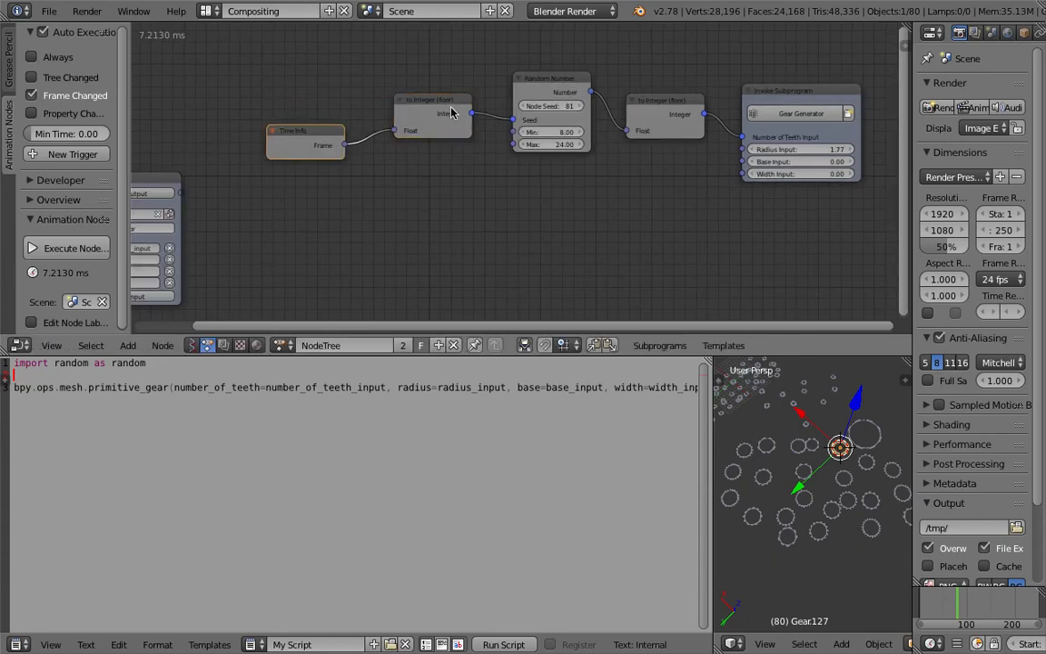
{"action": "left_click_drag", "start_coordinate": [427, 101], "coordinate": [423, 74]}
{"action": "left_click_drag", "start_coordinate": [545, 80], "coordinate": [533, 50]}
{"action": "left_click_drag", "start_coordinate": [644, 104], "coordinate": [632, 77]}
Duplicate the Random Number node below the original and set the copy's Min to 2 and Max to 6.
{"action": "middle_click_drag", "start_coordinate": [602, 122], "coordinate": [521, 174]}
{"action": "left_click", "coordinate": [536, 70]}
{"action": "key", "text": "shift+d"}
{"action": "left_click", "coordinate": [538, 169]}
{"action": "scroll", "coordinate": [521, 174], "scroll_direction": "up", "scroll_amount": 3}
{"action": "left_click", "coordinate": [495, 233]}
{"action": "type", "text": "2"}
{"action": "key", "text": "Return"}
{"action": "left_click", "coordinate": [485, 246]}
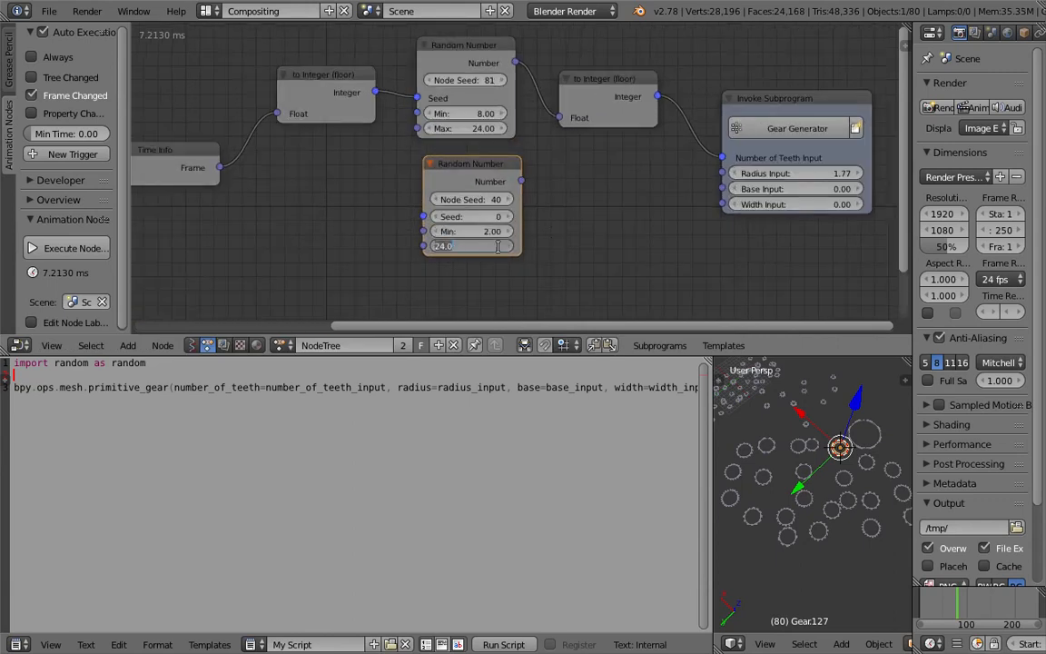
{"action": "type", "text": "6"}
{"action": "key", "text": "Return"}
Link the new Random Number node to Radius Input and feed its Seed from the Time Info frame, positioning the conversion node between them.
{"action": "left_click_drag", "start_coordinate": [520, 181], "coordinate": [721, 174]}
{"action": "left_click_drag", "start_coordinate": [422, 217], "coordinate": [340, 201]}
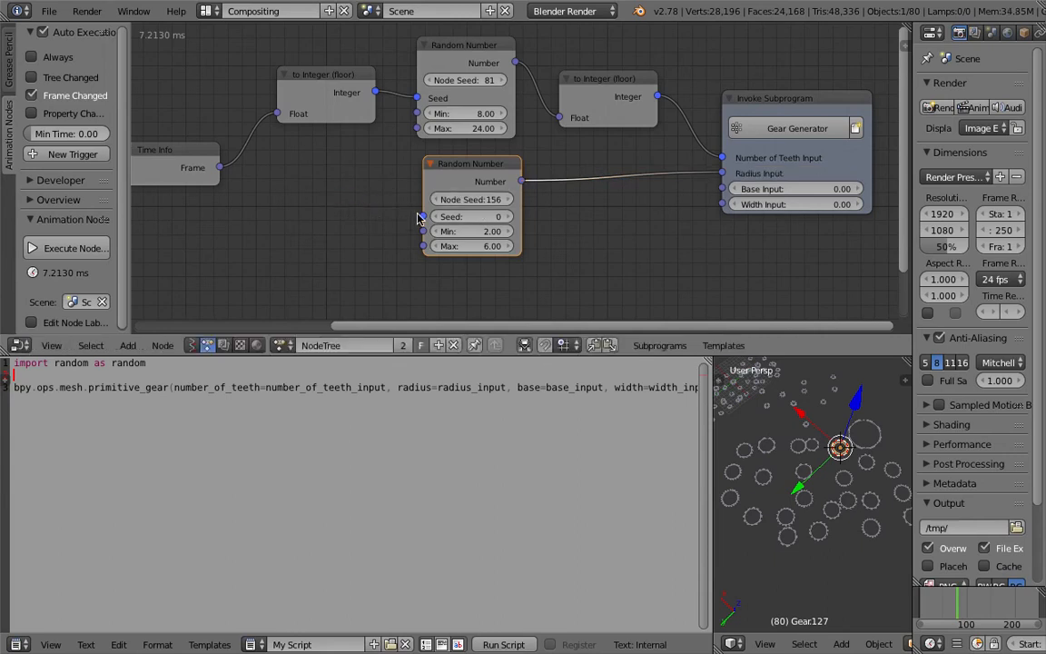
{"action": "left_click_drag", "start_coordinate": [419, 218], "coordinate": [229, 171]}
{"action": "middle_click_drag", "start_coordinate": [328, 200], "coordinate": [313, 187]}
{"action": "left_click_drag", "start_coordinate": [317, 151], "coordinate": [324, 163]}
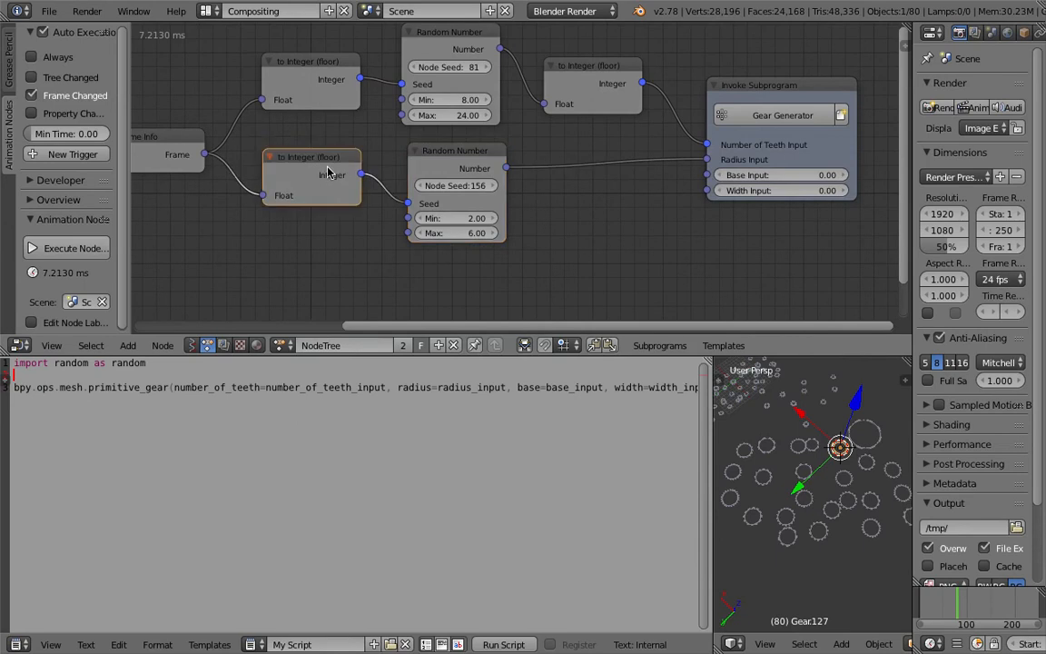
Duplicate the radius Random Number node below itself and link the copy's Number output to Base Input.
{"action": "middle_click_drag", "start_coordinate": [490, 168], "coordinate": [470, 155]}
{"action": "left_click", "coordinate": [459, 156]}
{"action": "key", "text": "shift+d"}
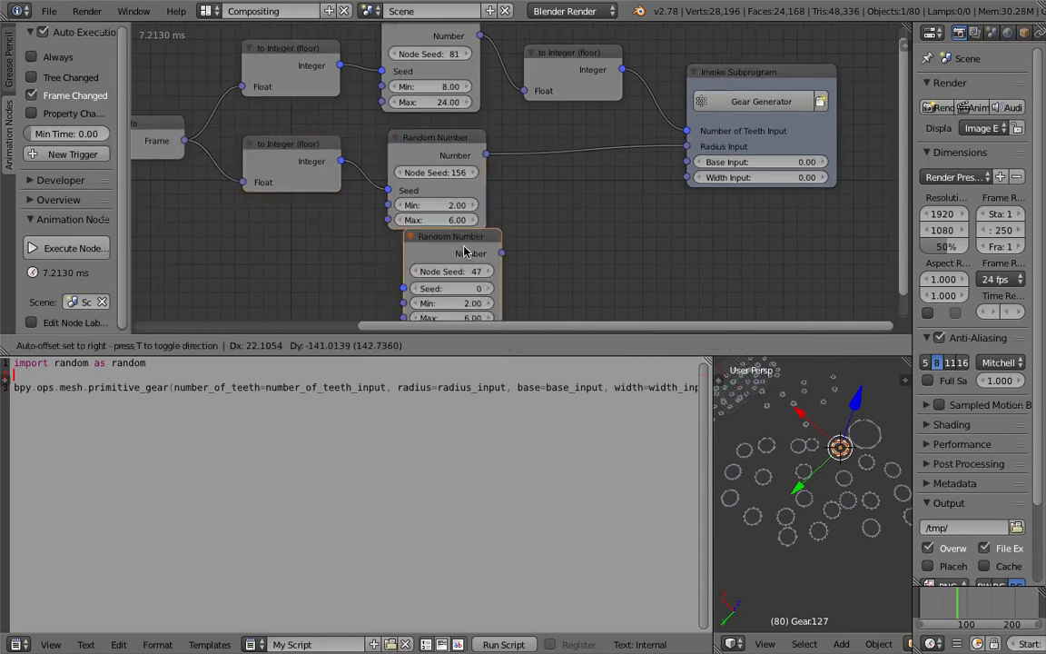
{"action": "left_click", "coordinate": [509, 256]}
{"action": "middle_click_drag", "start_coordinate": [508, 255], "coordinate": [509, 193]}
{"action": "left_click_drag", "start_coordinate": [499, 211], "coordinate": [687, 100]}
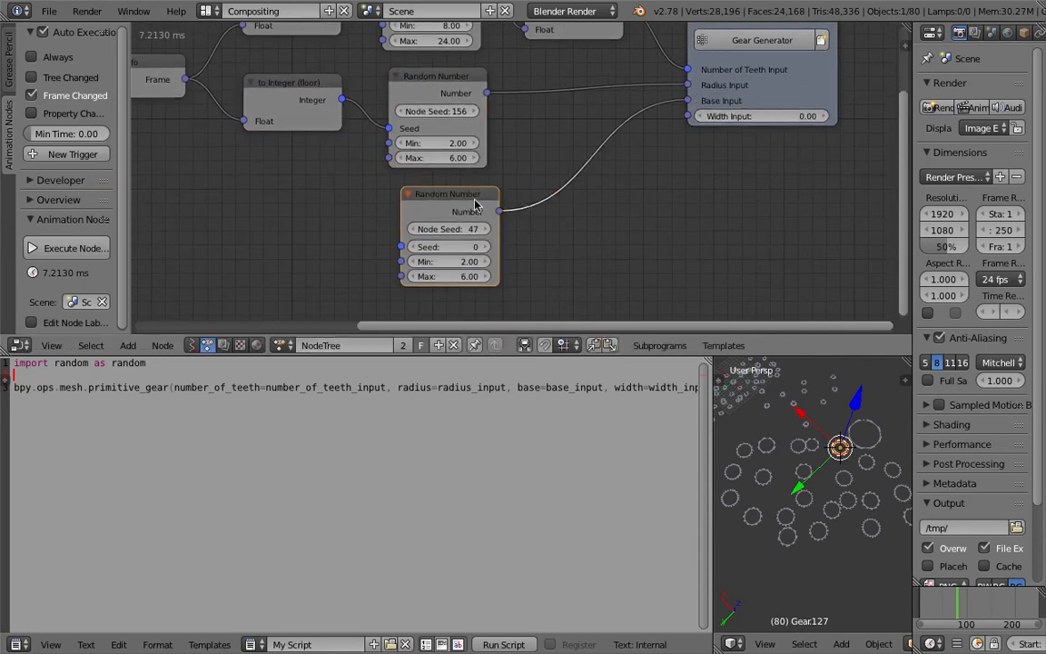
Duplicate the base Random Number node and link the new copy's Number output to Width Input.
{"action": "middle_click_drag", "start_coordinate": [500, 199], "coordinate": [447, 165]}
{"action": "key", "text": "shift+d"}
{"action": "left_click", "coordinate": [559, 205]}
{"action": "left_click_drag", "start_coordinate": [558, 216], "coordinate": [634, 81]}
Feed the Seed inputs of the base and width Random Number nodes from the Time Info frame.
{"action": "scroll", "coordinate": [418, 169], "scroll_direction": "down", "scroll_amount": 2}
{"action": "middle_click_drag", "start_coordinate": [421, 171], "coordinate": [506, 179]}
{"action": "left_click_drag", "start_coordinate": [274, 72], "coordinate": [456, 214]}
{"action": "left_click_drag", "start_coordinate": [274, 72], "coordinate": [555, 247]}
Move the Invoke Subprogram node farther away from the Random Number nodes.
{"action": "scroll", "coordinate": [717, 126], "scroll_direction": "down", "scroll_amount": 3}
{"action": "middle_click_drag", "start_coordinate": [717, 125], "coordinate": [558, 168]}
{"action": "left_click_drag", "start_coordinate": [614, 145], "coordinate": [654, 175]}
{"action": "scroll", "coordinate": [653, 175], "scroll_direction": "up", "scroll_amount": 1}
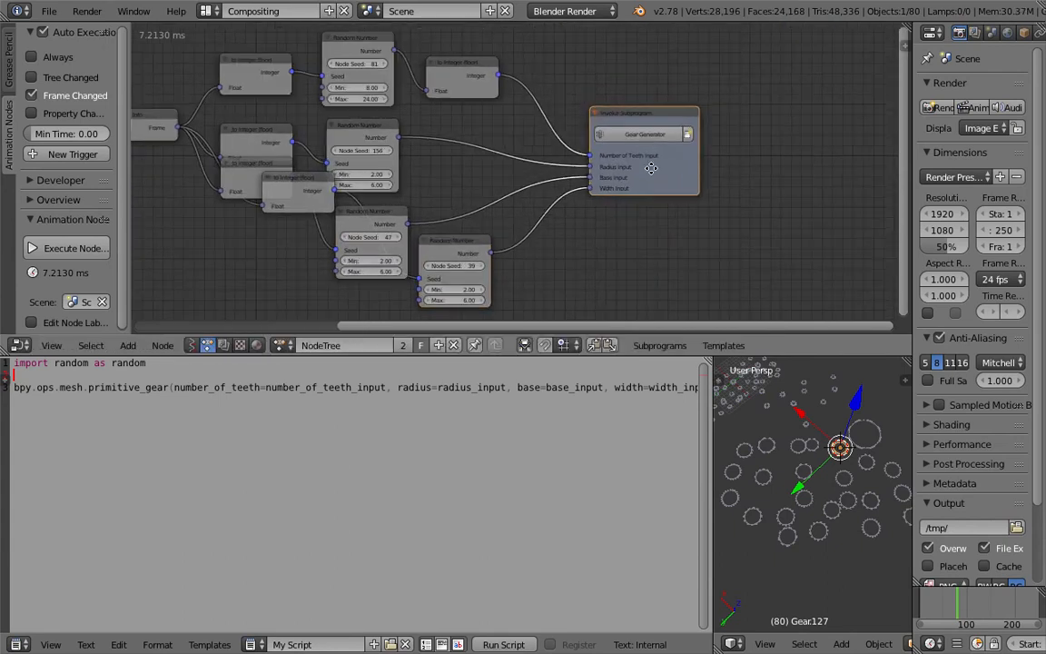
{"action": "middle_click_drag", "start_coordinate": [652, 173], "coordinate": [607, 179]}
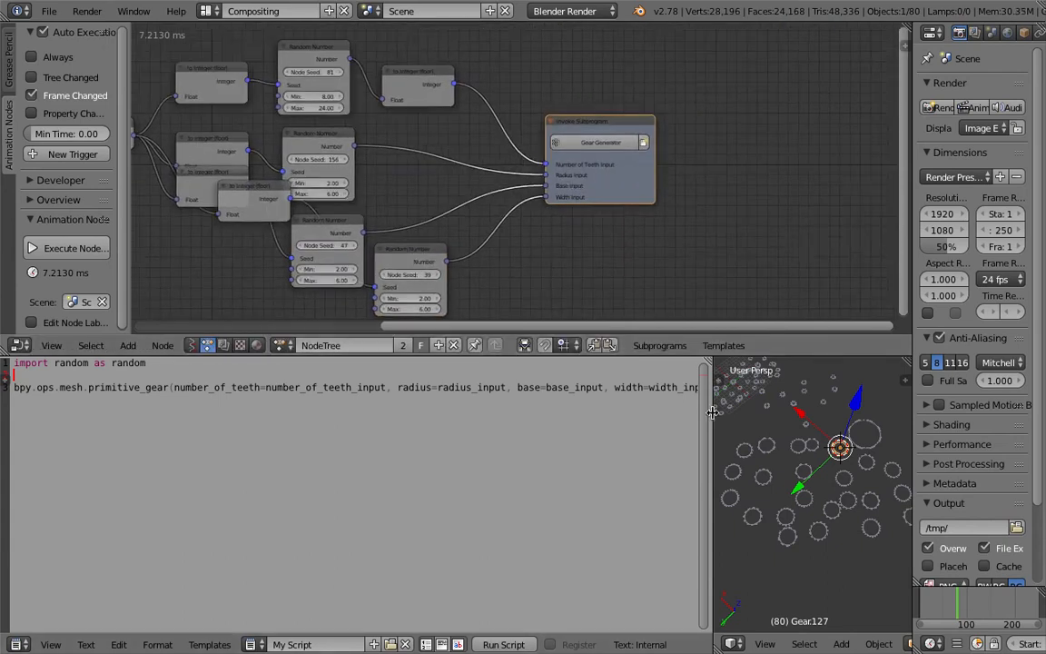
Enlarge the 3D view in both directions and delete all existing gears from the scene.
{"action": "left_click_drag", "start_coordinate": [710, 412], "coordinate": [399, 412]}
{"action": "key", "text": "a"}
{"action": "key", "text": "Delete"}
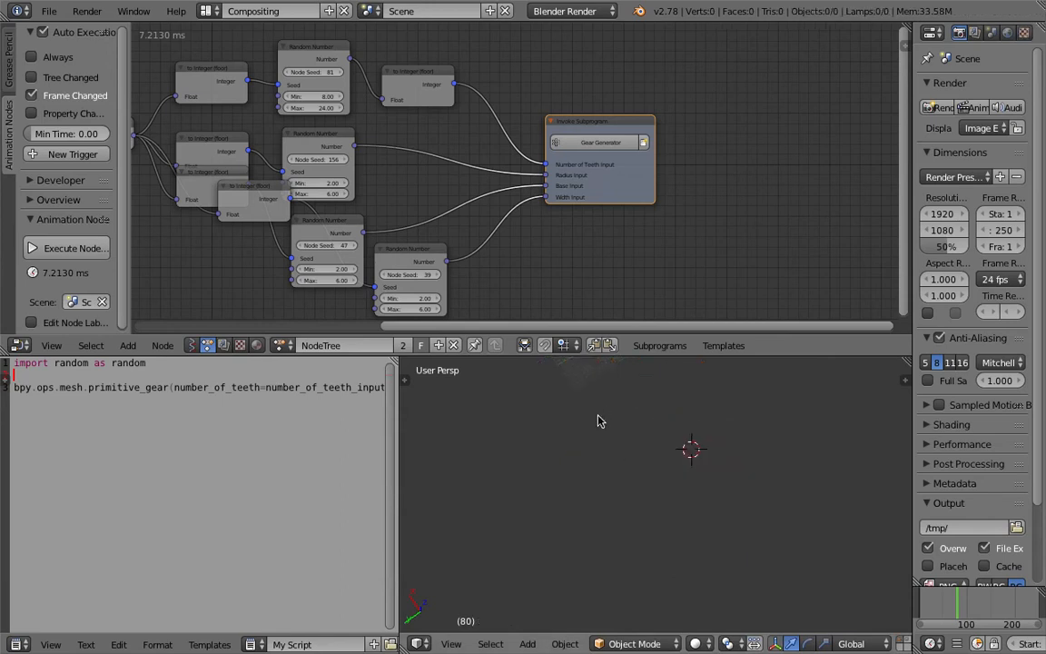
{"action": "middle_click_drag", "start_coordinate": [579, 484], "coordinate": [551, 463]}
{"action": "left_click", "coordinate": [522, 423]}
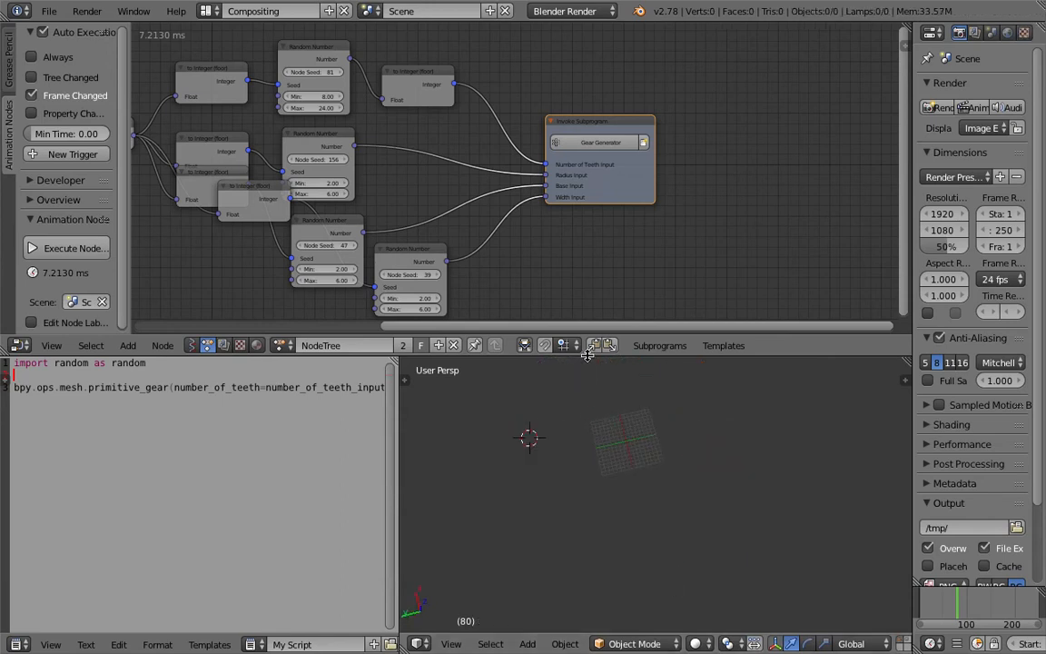
{"action": "left_click_drag", "start_coordinate": [592, 355], "coordinate": [563, 306]}
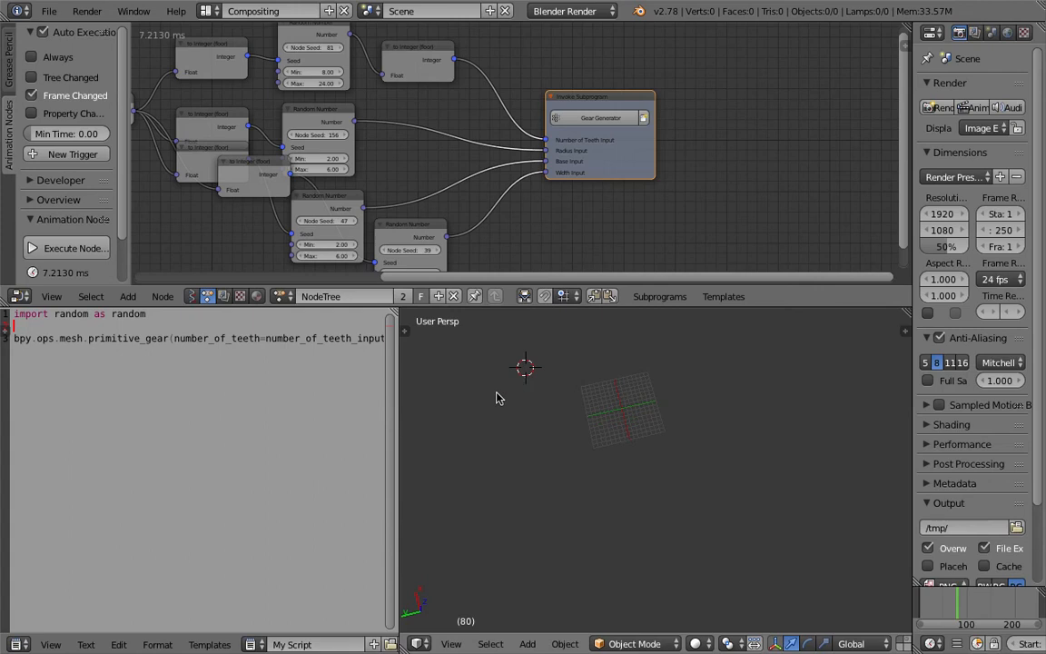
Advance the animation frame by frame from 80 to 97, placing the 3D cursor at scattered spots to generate a random gear at each.
{"action": "key", "text": "Right"}
{"action": "left_click", "coordinate": [553, 373]}
{"action": "key", "text": "Right"}
{"action": "left_click", "coordinate": [625, 397]}
{"action": "key", "text": "Right"}
{"action": "left_click", "coordinate": [745, 382]}
{"action": "key", "text": "Right"}
{"action": "left_click", "coordinate": [746, 461]}
{"action": "key", "text": "Right"}
{"action": "left_click", "coordinate": [567, 486]}
{"action": "key", "text": "Right"}
{"action": "left_click", "coordinate": [525, 456]}
{"action": "left_click", "coordinate": [647, 510]}
{"action": "key", "text": "Right"}
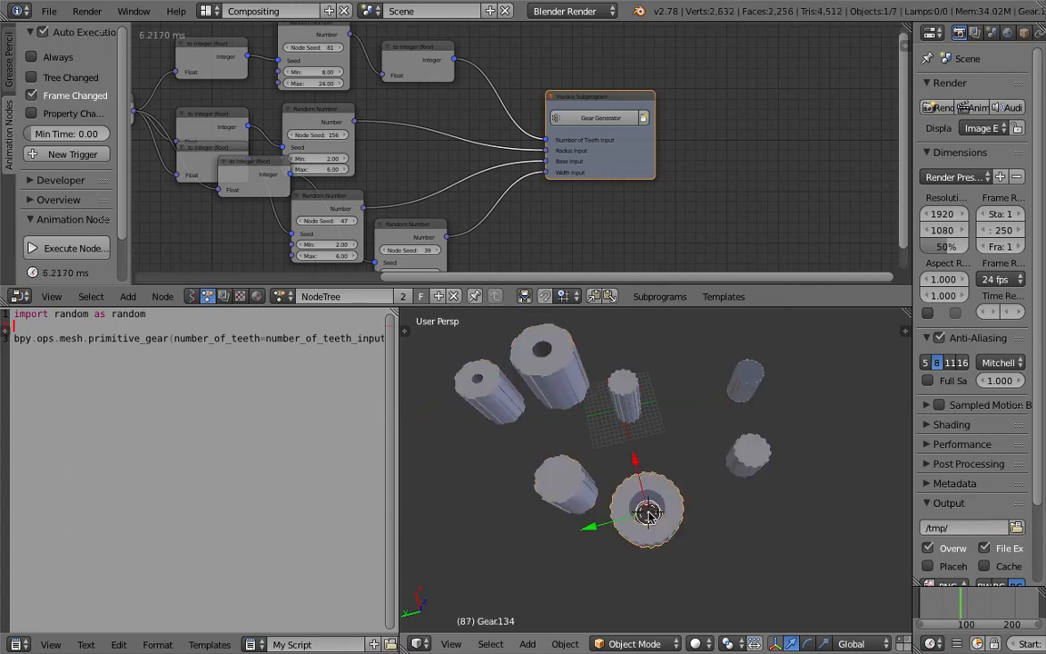
{"action": "left_click", "coordinate": [477, 449]}
{"action": "key", "text": "Right"}
{"action": "left_click", "coordinate": [682, 425]}
{"action": "key", "text": "Right"}
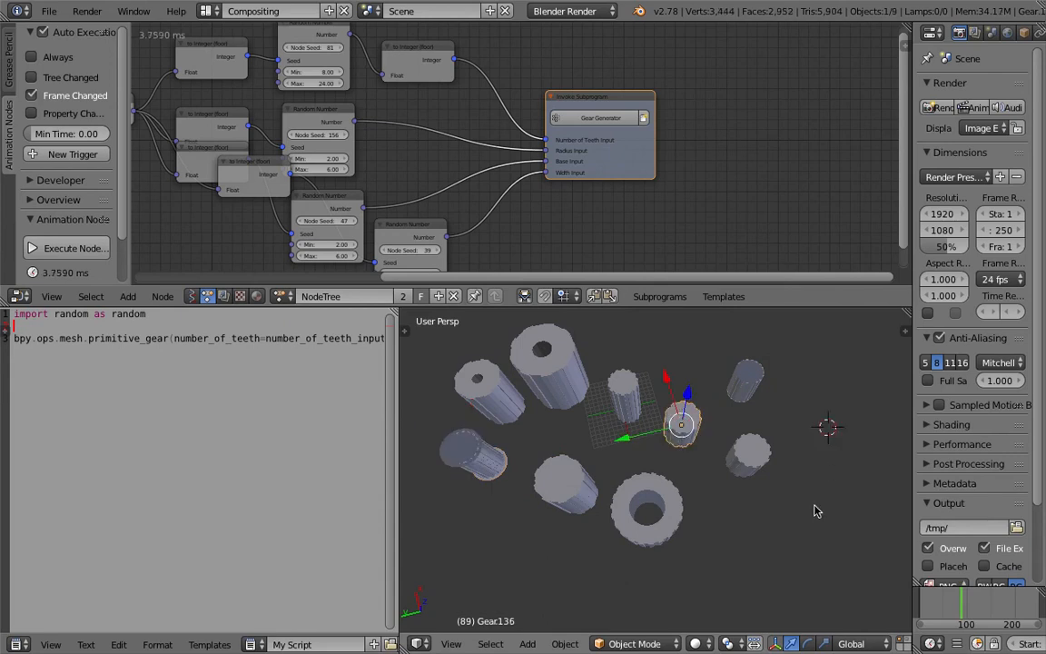
{"action": "key", "text": "Right"}
{"action": "left_click", "coordinate": [804, 515]}
{"action": "key", "text": "Right"}
{"action": "left_click", "coordinate": [704, 565]}
{"action": "key", "text": "Right"}
{"action": "left_click", "coordinate": [523, 572]}
{"action": "key", "text": "Right"}
{"action": "left_click", "coordinate": [491, 531]}
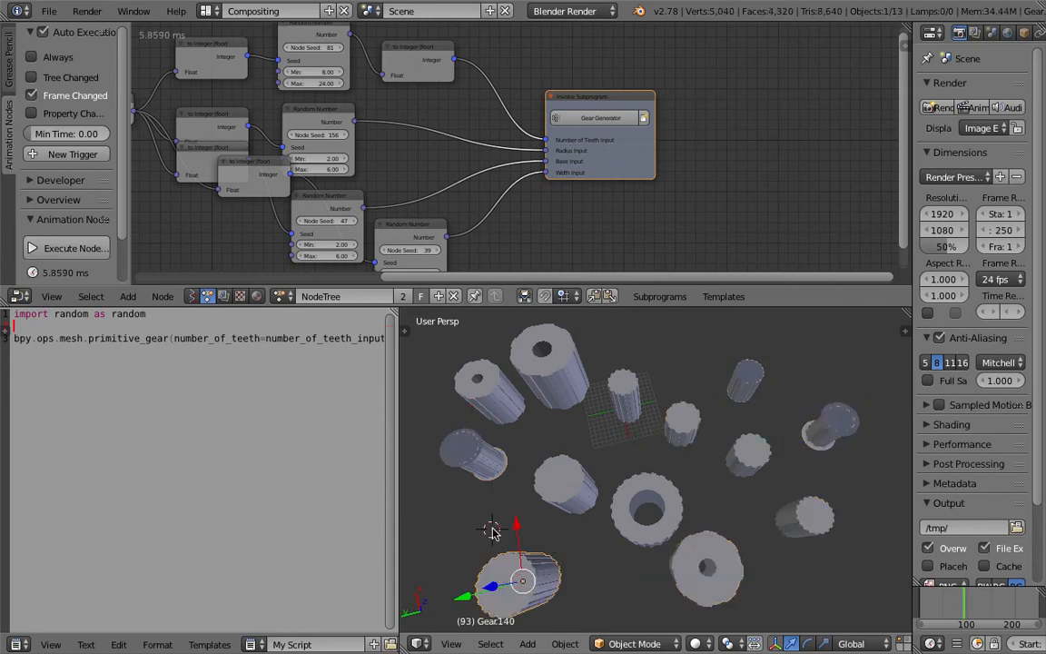
{"action": "key", "text": "Right"}
{"action": "left_click", "coordinate": [593, 560]}
{"action": "key", "text": "Right"}
{"action": "left_click", "coordinate": [706, 349]}
{"action": "key", "text": "Right"}
{"action": "key", "text": "Right"}
Select one of the generated gears up close and examine its geometry in wireframe and solid shading.
{"action": "mouse_move", "coordinate": [769, 421]}
{"action": "middle_mouse_down"}
{"action": "mouse_move", "coordinate": [558, 461]}
{"action": "mouse_move", "coordinate": [636, 427]}
{"action": "mouse_move", "coordinate": [674, 487]}
{"action": "mouse_move", "coordinate": [689, 400]}
{"action": "mouse_move", "coordinate": [684, 434]}
{"action": "mouse_move", "coordinate": [701, 464]}
{"action": "middle_mouse_up"}
{"action": "scroll", "coordinate": [580, 445], "scroll_direction": "up", "scroll_amount": 3}
{"action": "right_click", "coordinate": [583, 446]}
{"action": "key", "text": "z"}
{"action": "key", "text": "z"}
Move the Random Number node feeding Width Input clear of the others and set its Min to 0.5 and Max to 2.
{"action": "middle_click_drag", "start_coordinate": [426, 230], "coordinate": [588, 179]}
{"action": "scroll", "coordinate": [588, 179], "scroll_direction": "up", "scroll_amount": 1}
{"action": "left_click_drag", "start_coordinate": [577, 186], "coordinate": [637, 186]}
{"action": "left_click", "coordinate": [645, 224]}
{"action": "type", "text": "`"}
{"action": "key", "text": "Return"}
{"action": "left_click", "coordinate": [652, 225]}
{"action": "type", "text": "2.0"}
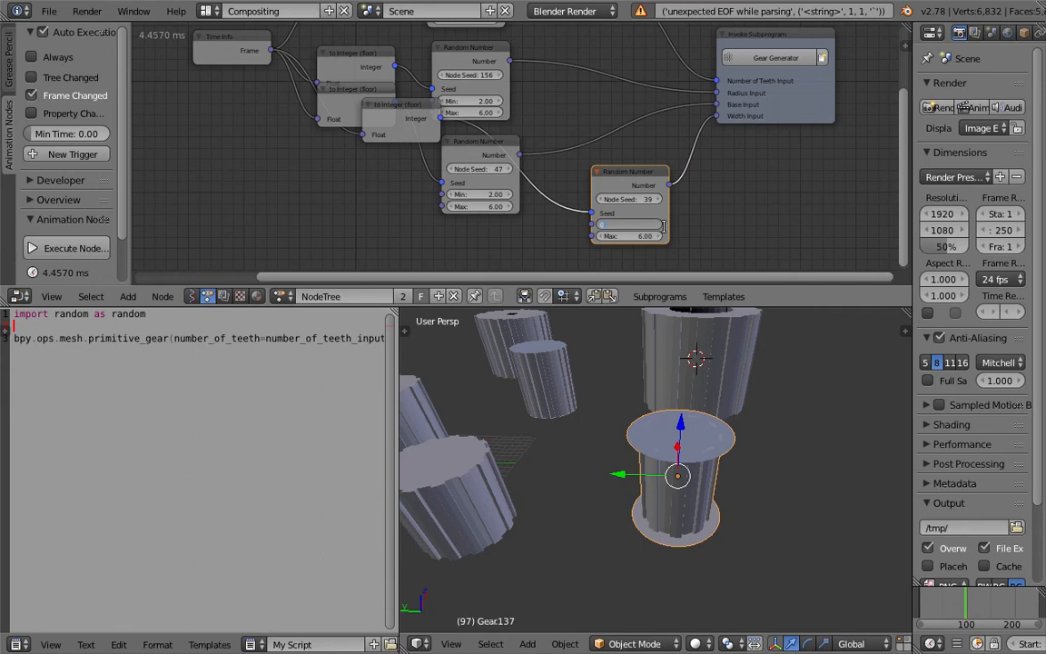
{"action": "key", "text": "Tab"}
{"action": "type", "text": "2"}
{"action": "key", "text": "Return"}
Generate test gears with the new width range by advancing through frame 104 while relocating the 3D cursor.
{"action": "left_click", "coordinate": [781, 422]}
{"action": "middle_click_drag", "start_coordinate": [835, 406], "coordinate": [744, 413]}
{"action": "key", "text": "Right"}
{"action": "left_click", "coordinate": [782, 476]}
{"action": "key", "text": "Right"}
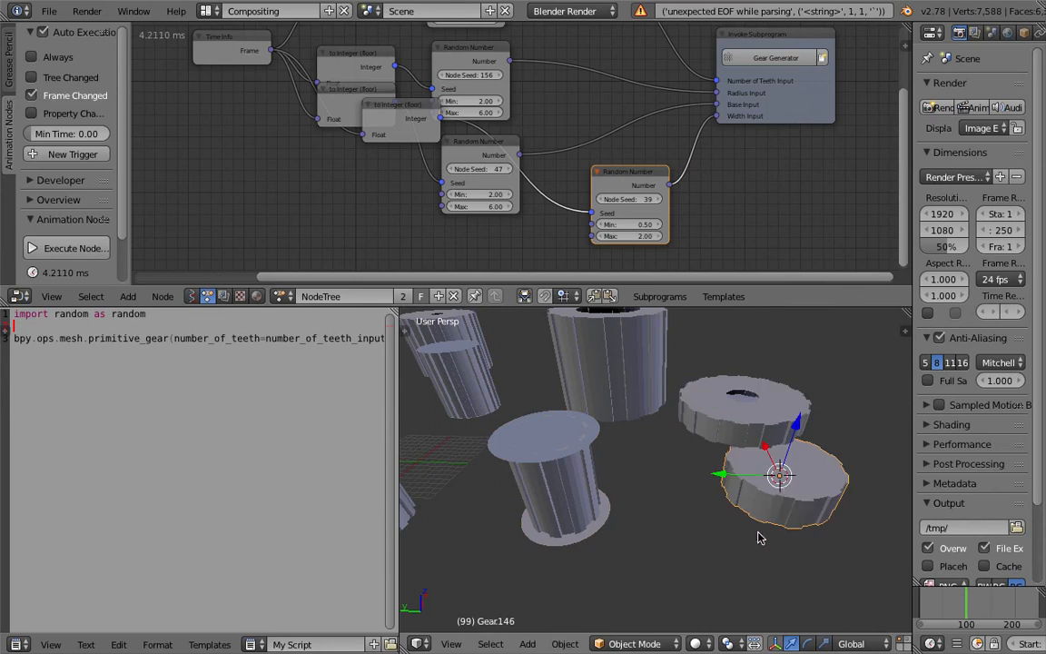
{"action": "left_click", "coordinate": [758, 538]}
{"action": "key", "text": "Right"}
{"action": "left_click", "coordinate": [864, 547]}
{"action": "key", "text": "Right"}
{"action": "left_click", "coordinate": [852, 376]}
{"action": "key", "text": "Right"}
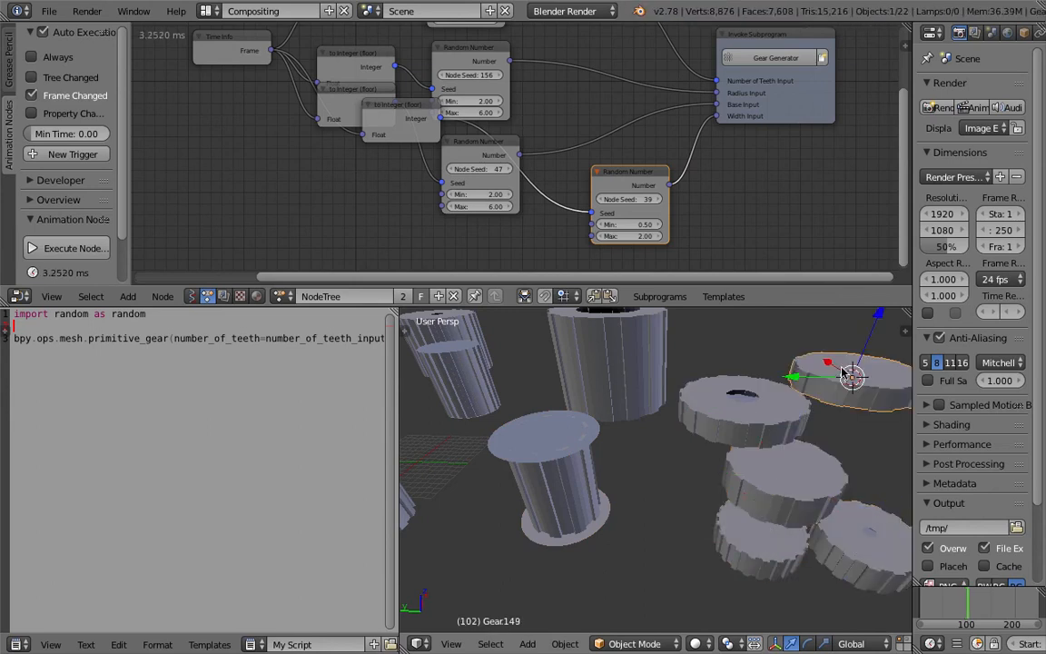
{"action": "left_click", "coordinate": [774, 345]}
{"action": "key", "text": "Right"}
{"action": "left_click", "coordinate": [737, 330]}
{"action": "key", "text": "Right"}
Nudge the Random Number node feeding Base Input and set its Min to 1 and Max to 2.
{"action": "left_click_drag", "start_coordinate": [476, 144], "coordinate": [472, 153]}
{"action": "key", "text": "ctrl+s"}
{"action": "left_click", "coordinate": [474, 154]}
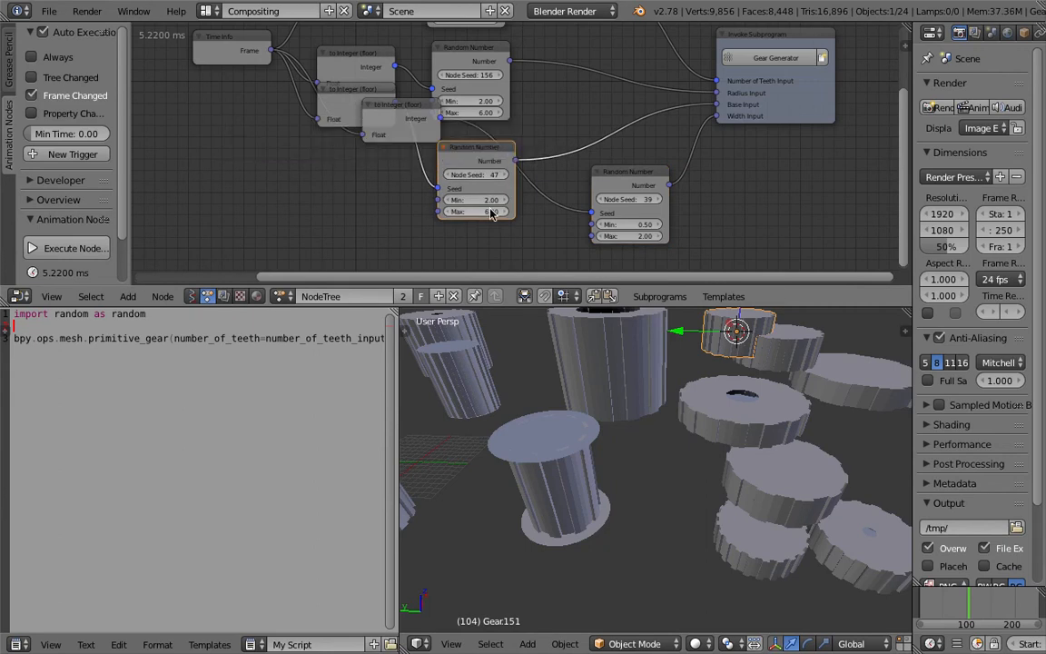
{"action": "left_click", "coordinate": [482, 200]}
{"action": "type", "text": "1"}
{"action": "key", "text": "Return"}
{"action": "left_click", "coordinate": [487, 211]}
{"action": "type", "text": "2"}
{"action": "key", "text": "Return"}
Generate test gears with the new base range by advancing through frame 117 with the 3D cursor at scattered spots.
{"action": "scroll", "coordinate": [649, 534], "scroll_direction": "down", "scroll_amount": 2}
{"action": "left_click", "coordinate": [646, 536]}
{"action": "key", "text": "Right"}
{"action": "left_click", "coordinate": [600, 580]}
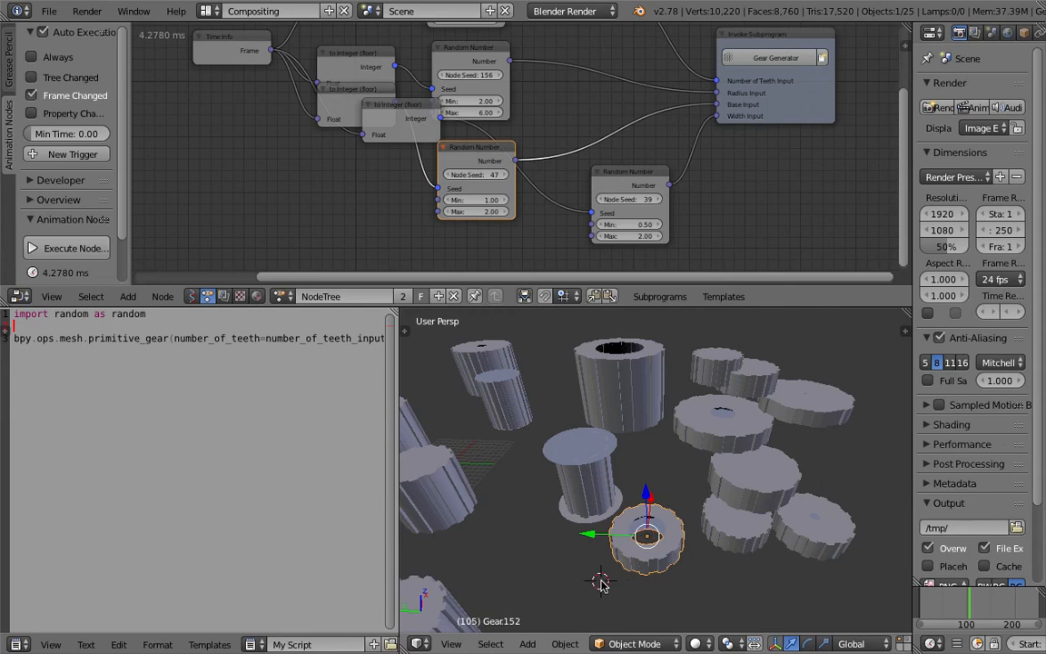
{"action": "key", "text": "Right"}
{"action": "left_click", "coordinate": [783, 603]}
{"action": "key", "text": "Right"}
{"action": "key", "text": "Right"}
{"action": "left_click", "coordinate": [868, 445]}
{"action": "key", "text": "Right"}
{"action": "scroll", "coordinate": [803, 400], "scroll_direction": "down", "scroll_amount": 3}
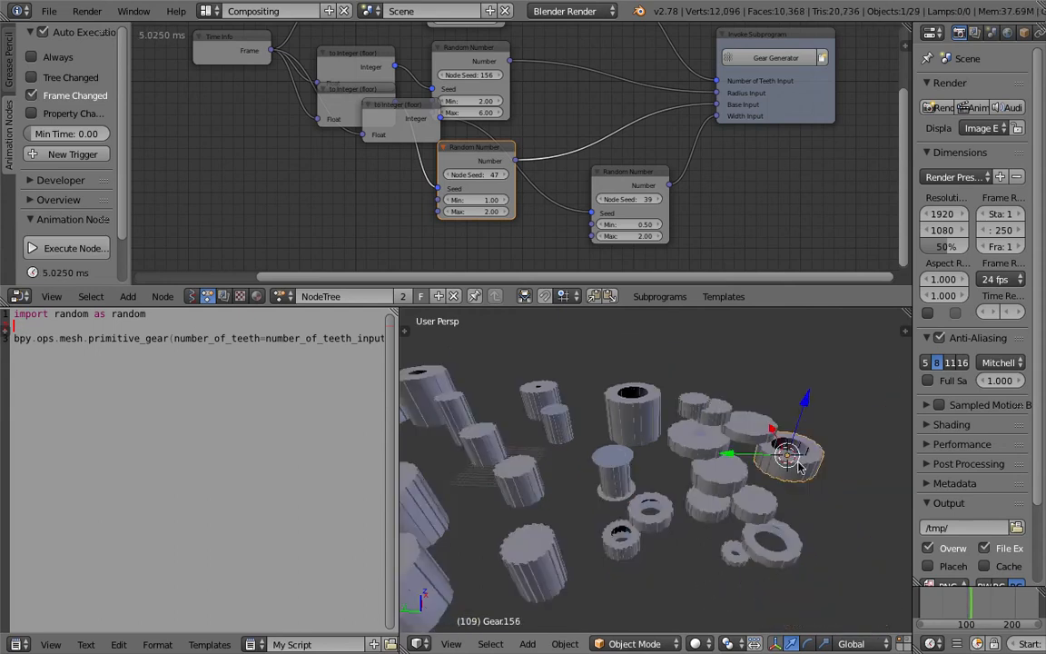
{"action": "middle_click_drag", "start_coordinate": [732, 318], "coordinate": [718, 358]}
{"action": "key", "text": "Right"}
{"action": "left_click", "coordinate": [719, 358]}
{"action": "key", "text": "Right"}
{"action": "scroll", "coordinate": [726, 377], "scroll_direction": "down", "scroll_amount": 3}
{"action": "left_click", "coordinate": [789, 457]}
{"action": "key", "text": "Right"}
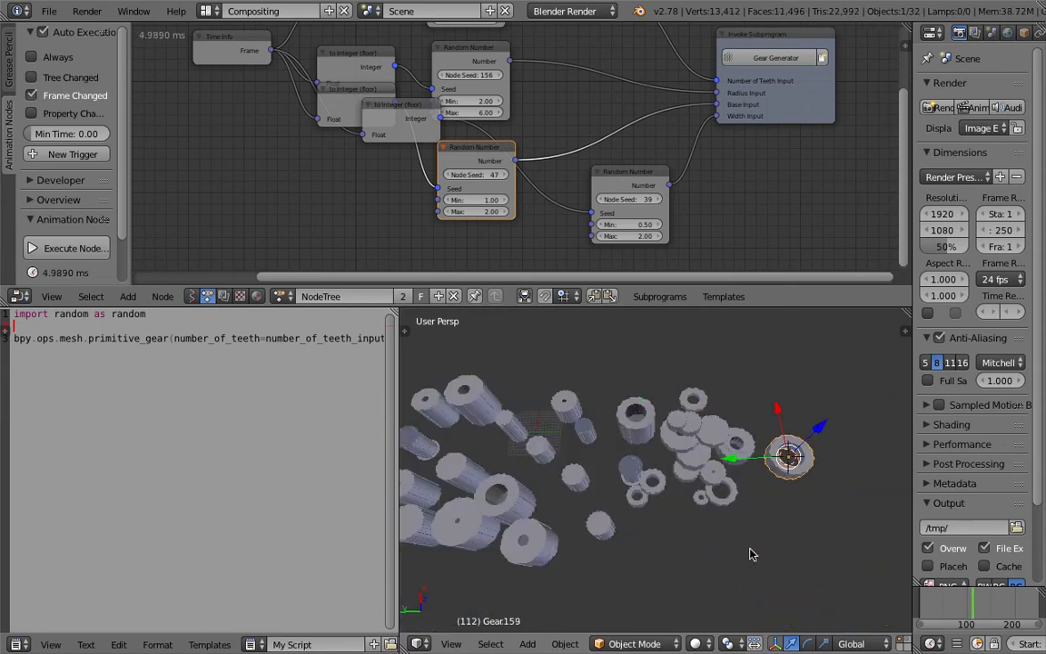
{"action": "left_click", "coordinate": [750, 549]}
{"action": "key", "text": "Right"}
{"action": "key", "text": "Right"}
{"action": "left_click", "coordinate": [829, 499]}
{"action": "key", "text": "Right"}
{"action": "left_click", "coordinate": [794, 423]}
{"action": "key", "text": "Right"}
{"action": "left_click", "coordinate": [707, 371]}
{"action": "key", "text": "Right"}
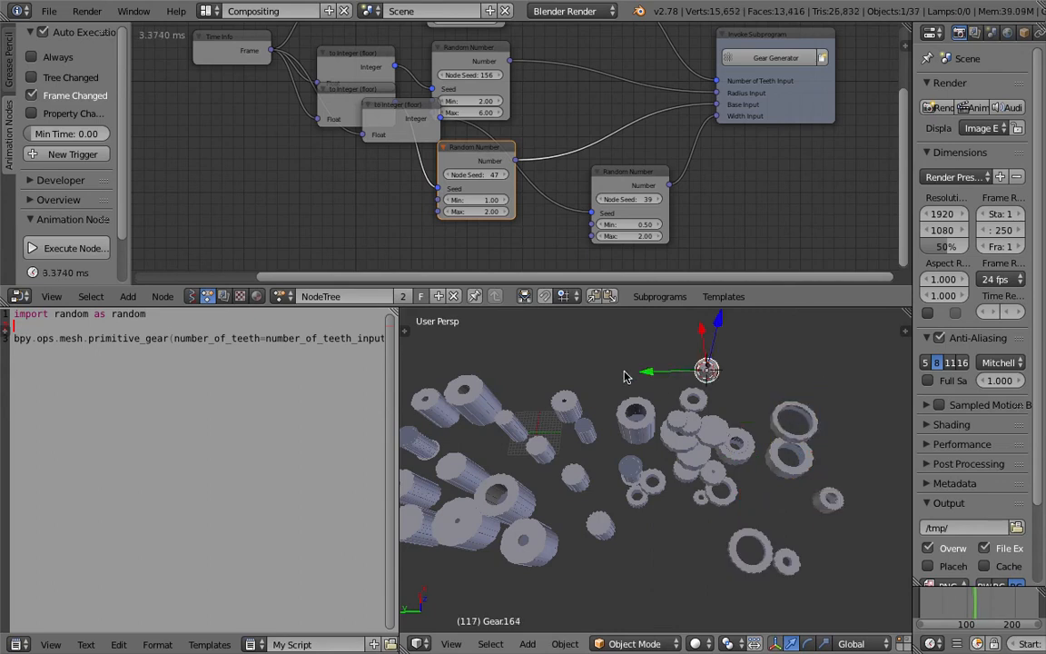
Select all the generated test gears and delete them from the scene.
{"action": "scroll", "coordinate": [563, 381], "scroll_direction": "down", "scroll_amount": 3}
{"action": "key", "text": "a"}
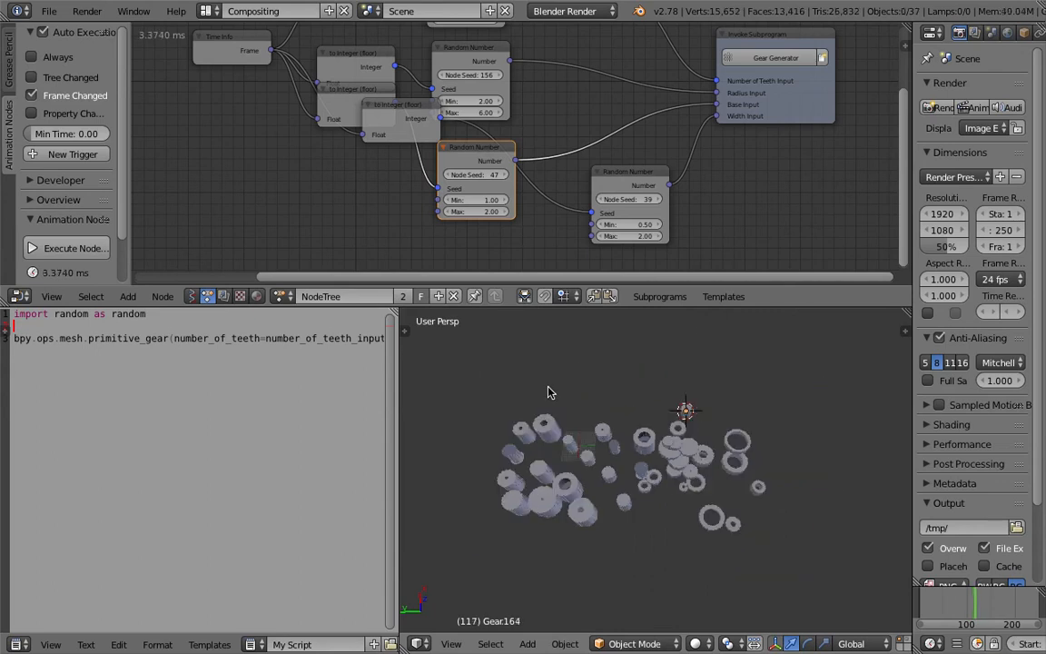
{"action": "key", "text": "a"}
{"action": "key", "text": "x"}
{"action": "left_click", "coordinate": [530, 393]}
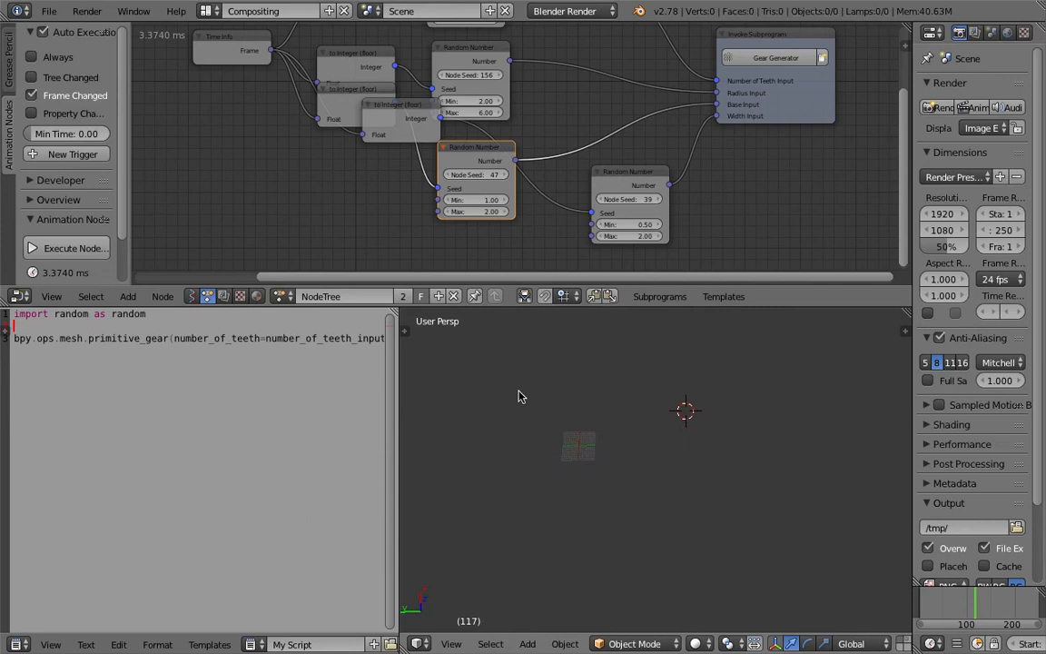
Widen the 3D view, properties and timeline areas, and return the animation to its first frame.
{"action": "left_click_drag", "start_coordinate": [399, 372], "coordinate": [305, 370]}
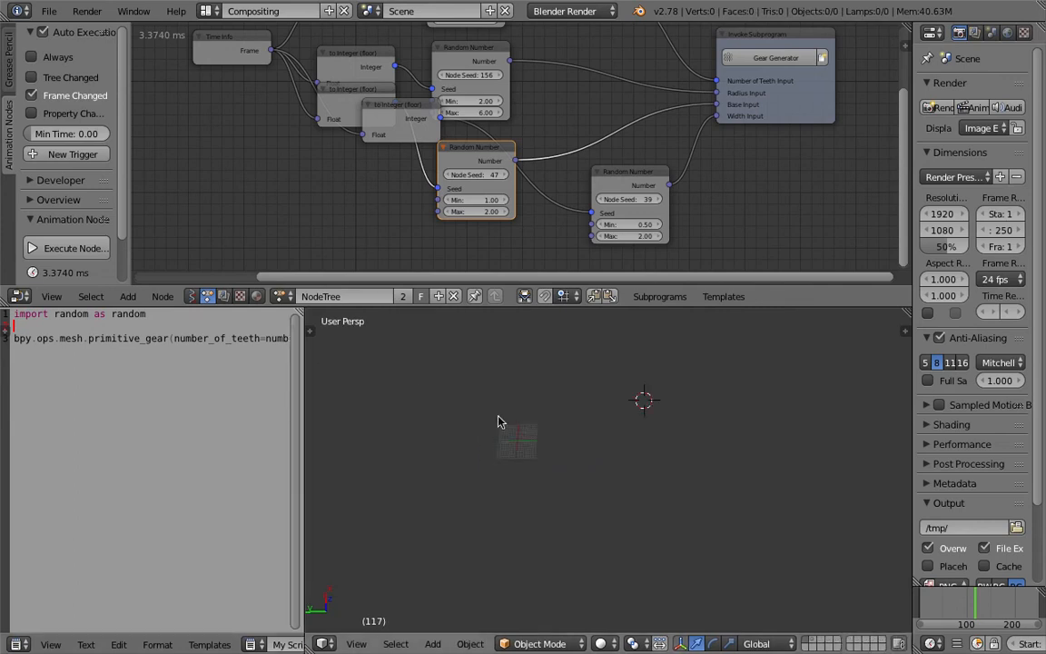
{"action": "left_click_drag", "start_coordinate": [912, 439], "coordinate": [759, 436]}
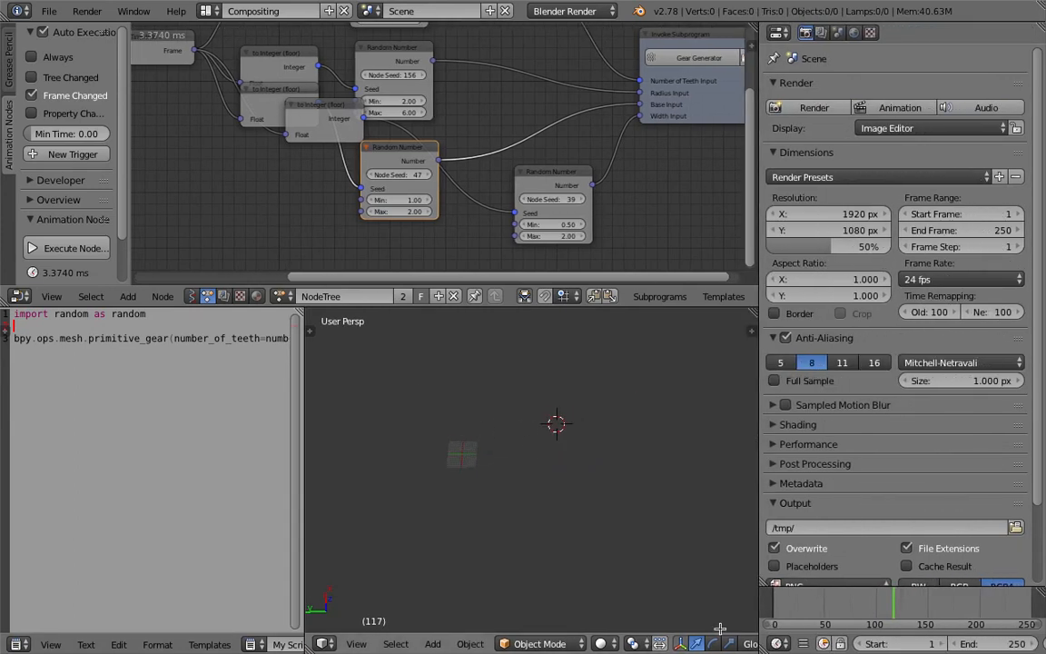
{"action": "scroll", "coordinate": [944, 645], "scroll_direction": "down", "scroll_amount": 4}
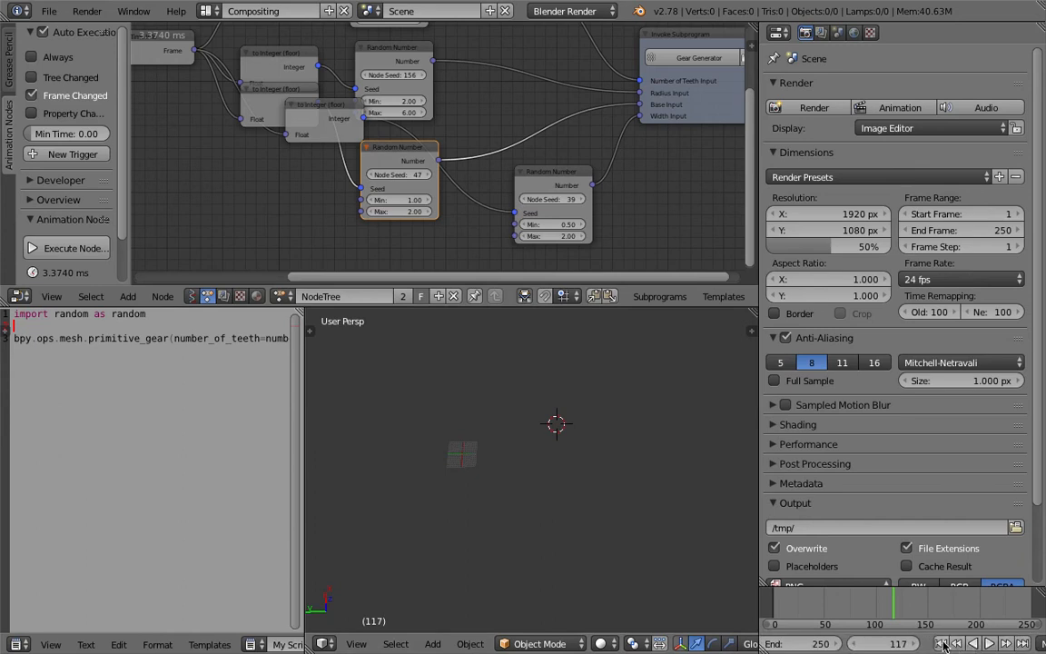
{"action": "left_click", "coordinate": [942, 643]}
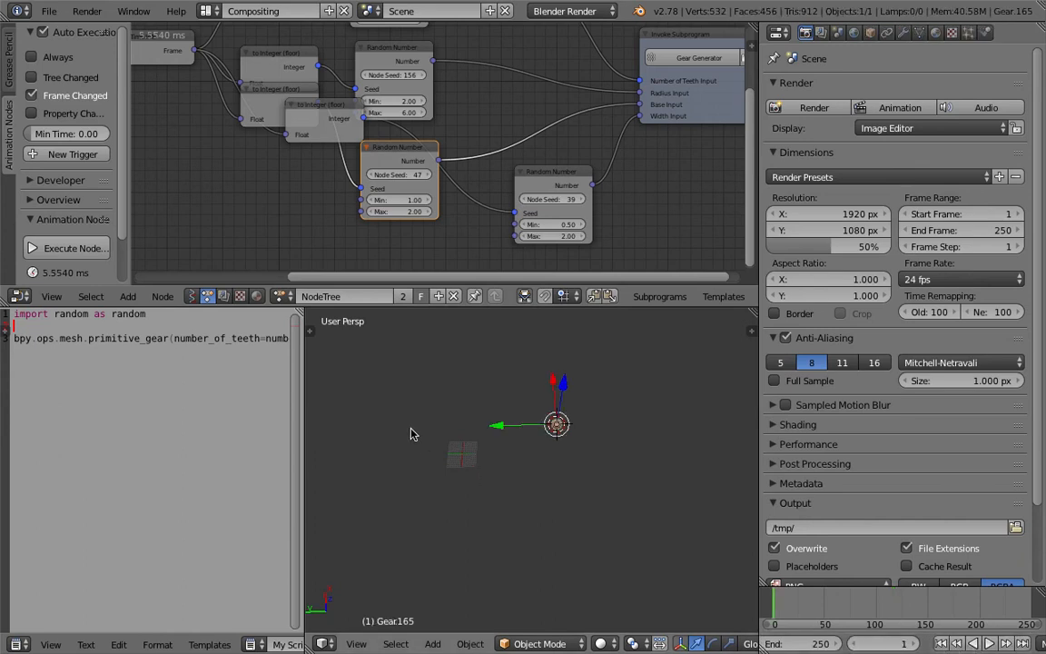
Play the animation to generate random gears while placing the 3D cursor at scattered spots, and stop playback once enough gears exist.
{"action": "left_click", "coordinate": [989, 644]}
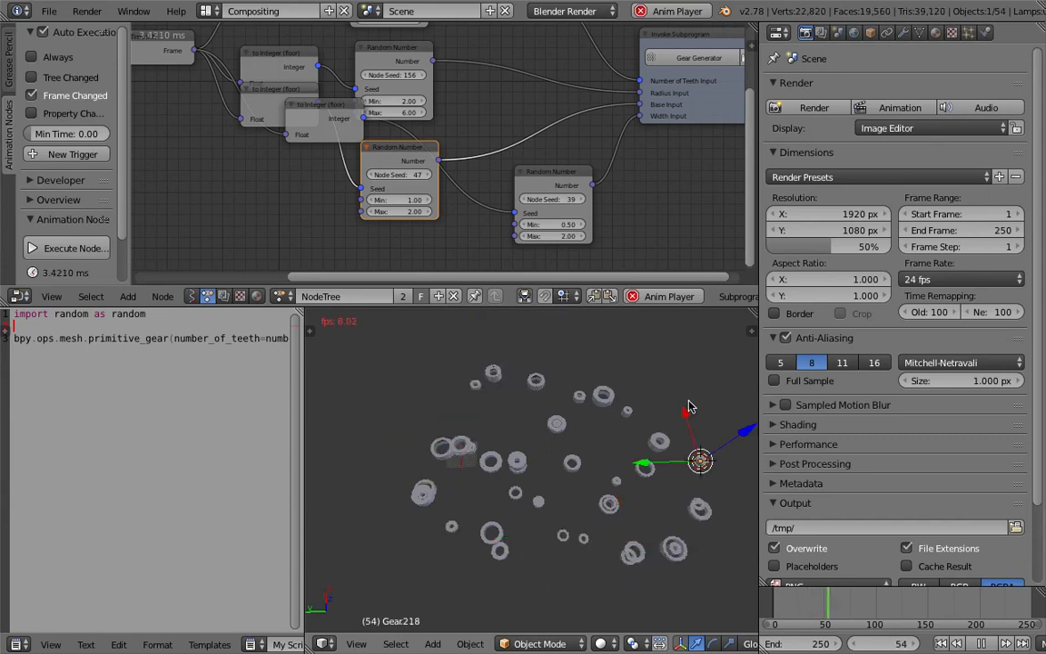
{"action": "left_click", "coordinate": [544, 465]}
{"action": "key", "text": "Escape"}
{"action": "scroll", "coordinate": [589, 462], "scroll_direction": "up", "scroll_amount": 3}
{"action": "scroll", "coordinate": [581, 473], "scroll_direction": "down", "scroll_amount": 3}
{"action": "middle_click_drag", "start_coordinate": [577, 477], "coordinate": [608, 456]}
Turn off the Frame Changed trigger and Auto Execution for NodeTree, and switch the node editor to NodeTree.001.
{"action": "left_click", "coordinate": [81, 98]}
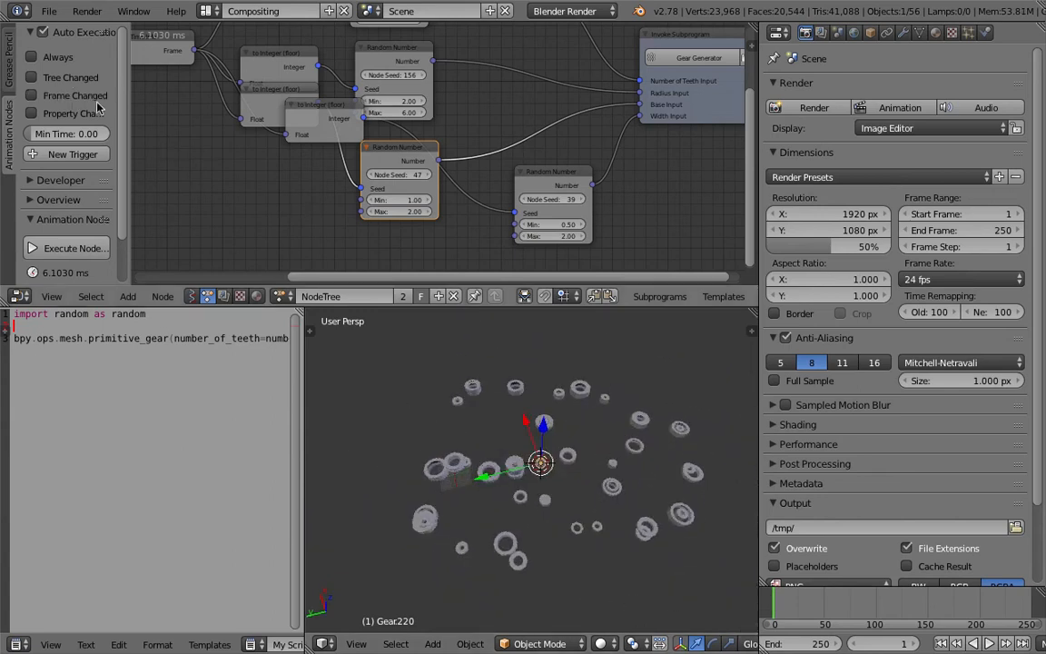
{"action": "left_click", "coordinate": [41, 37]}
{"action": "left_click", "coordinate": [275, 298]}
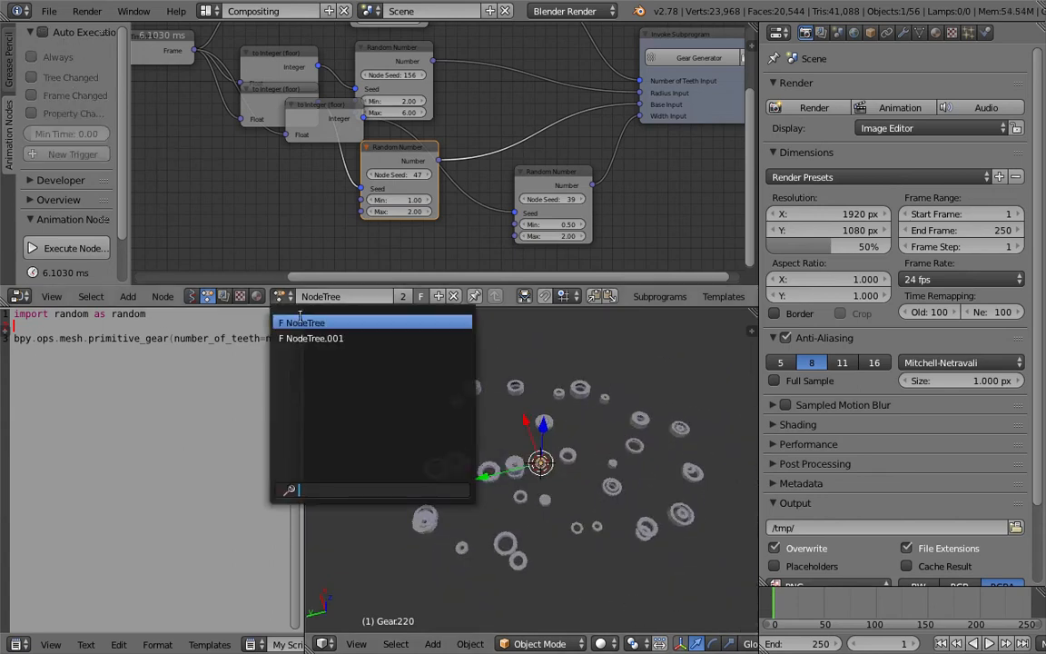
{"action": "left_click", "coordinate": [308, 339]}
Select all the generated gears and put them in a new object group.
{"action": "scroll", "coordinate": [489, 418], "scroll_direction": "down", "scroll_amount": 3}
{"action": "key", "text": "a"}
{"action": "key", "text": "a"}
{"action": "key", "text": "a"}
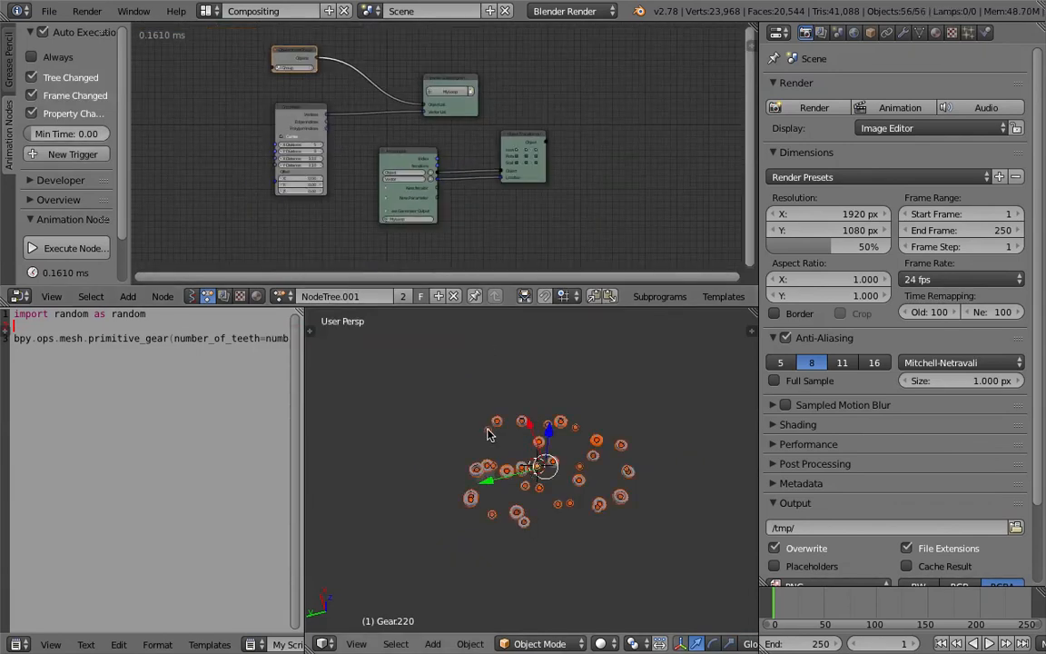
{"action": "key", "text": "b"}
{"action": "left_click_drag", "start_coordinate": [404, 382], "coordinate": [700, 567]}
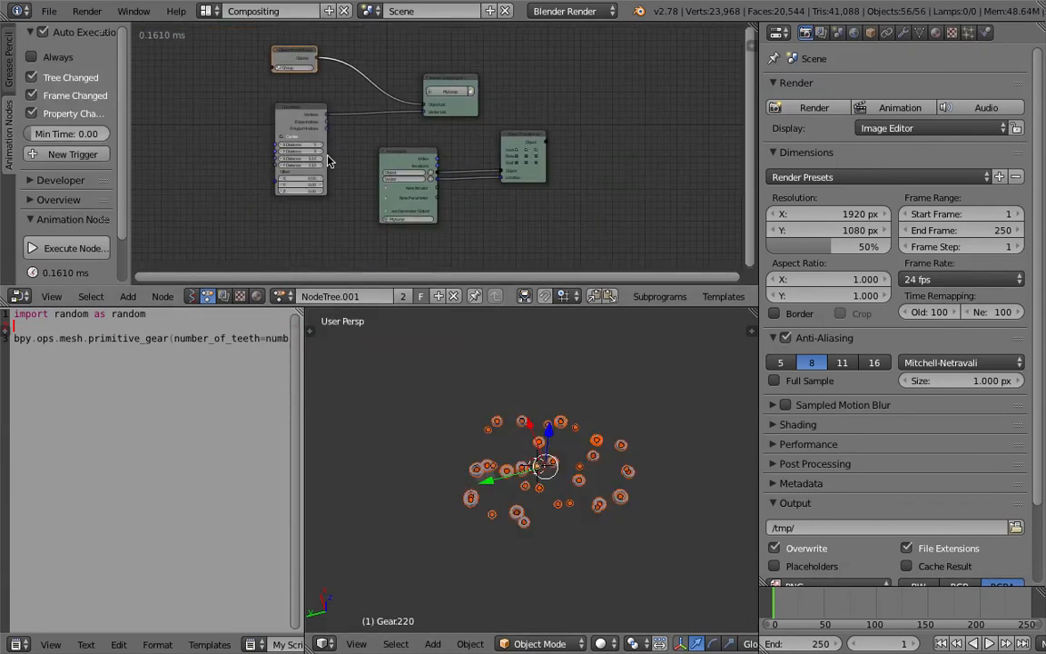
{"action": "scroll", "coordinate": [294, 139], "scroll_direction": "up", "scroll_amount": 2}
{"action": "middle_click_drag", "start_coordinate": [562, 438], "coordinate": [566, 437]}
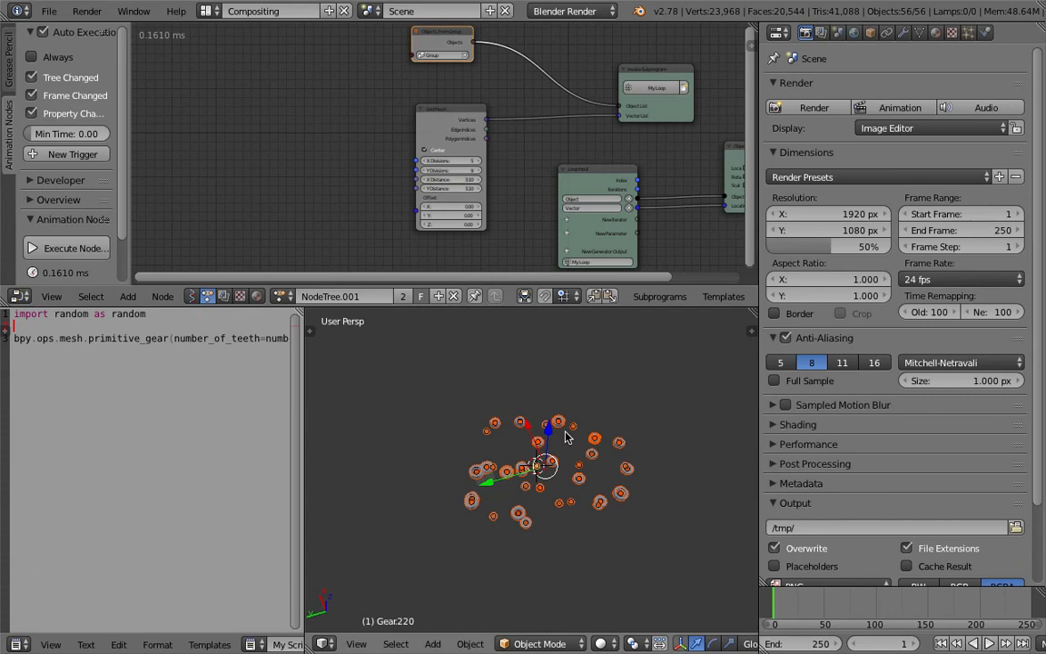
Set the Objects from Group node to use Group.001.
{"action": "middle_click_drag", "start_coordinate": [381, 99], "coordinate": [313, 170]}
{"action": "scroll", "coordinate": [313, 169], "scroll_direction": "up", "scroll_amount": 4}
{"action": "left_click", "coordinate": [329, 124]}
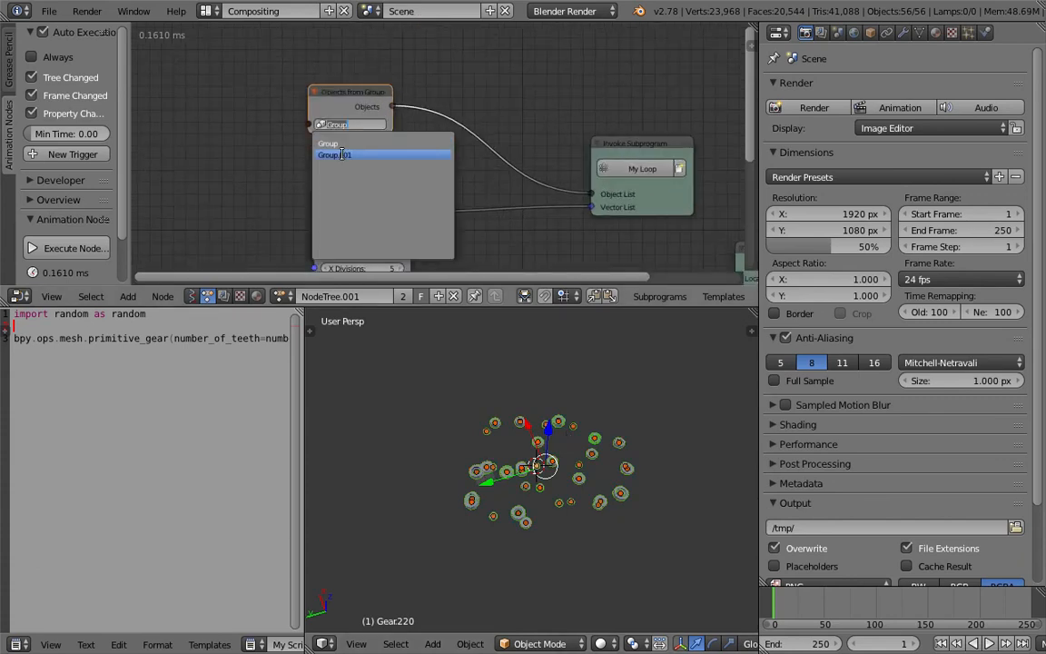
{"action": "left_click", "coordinate": [341, 153]}
Set the Grid Mesh node to 8 X divisions with X and Y distances of 16.21.
{"action": "scroll", "coordinate": [524, 394], "scroll_direction": "up", "scroll_amount": 2}
{"action": "middle_click_drag", "start_coordinate": [380, 169], "coordinate": [315, 68]}
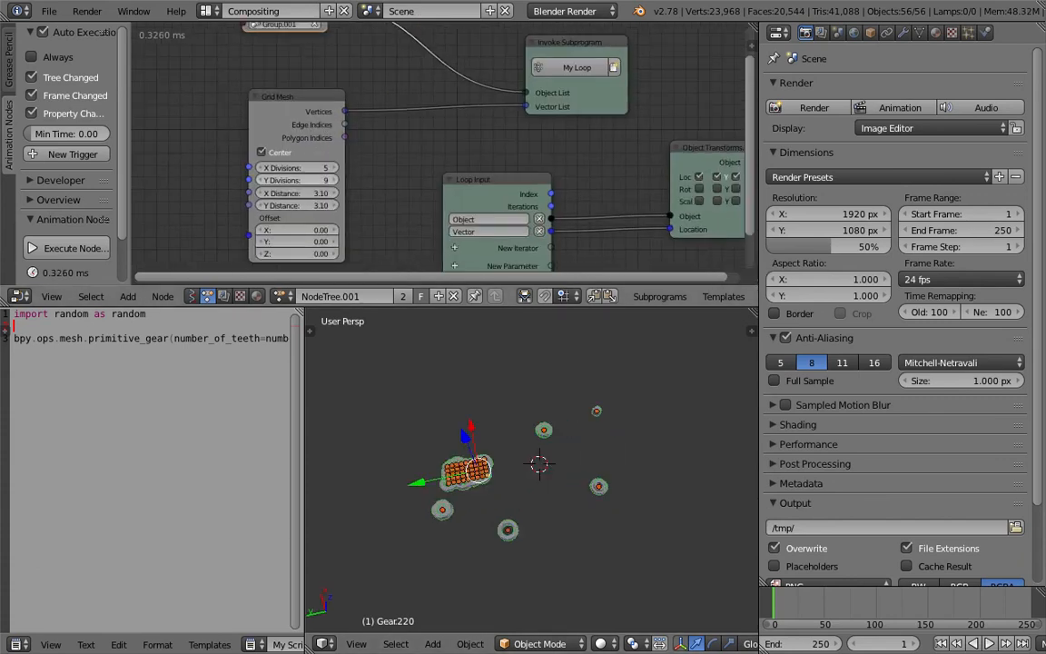
{"action": "left_click", "coordinate": [333, 168]}
{"action": "left_click", "coordinate": [335, 169]}
{"action": "left_click", "coordinate": [335, 169]}
{"action": "left_click_drag", "start_coordinate": [329, 193], "coordinate": [458, 240]}
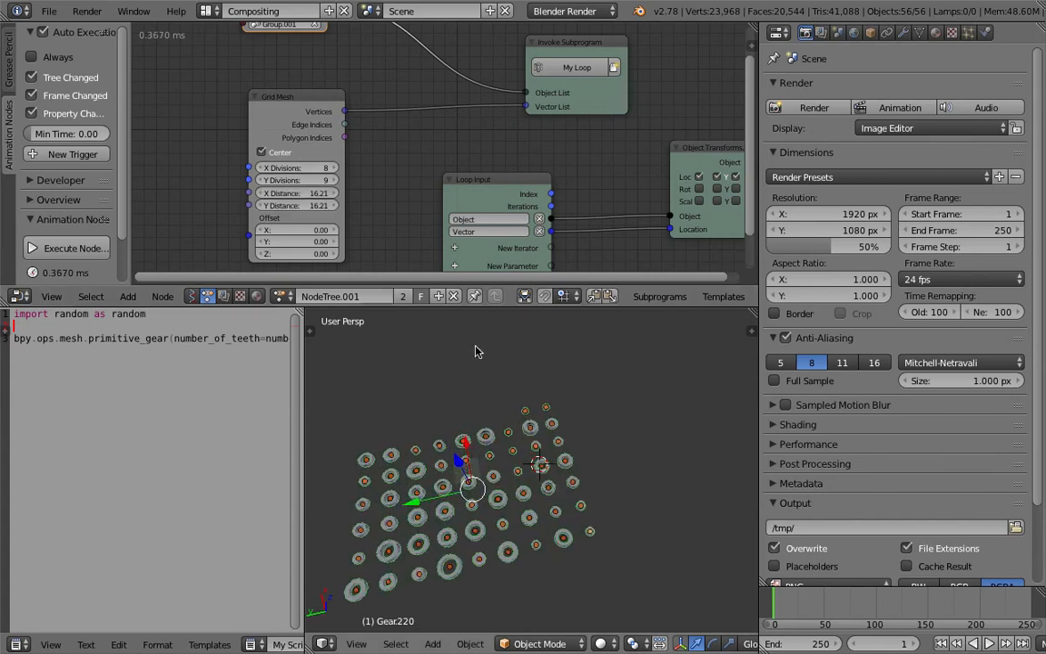
Deselect the gears and examine their grid arrangement up close and from above in an enlarged 3D view.
{"action": "scroll", "coordinate": [548, 388], "scroll_direction": "up", "scroll_amount": 4}
{"action": "left_click_drag", "start_coordinate": [302, 354], "coordinate": [195, 370]}
{"action": "scroll", "coordinate": [533, 465], "scroll_direction": "up", "scroll_amount": 3}
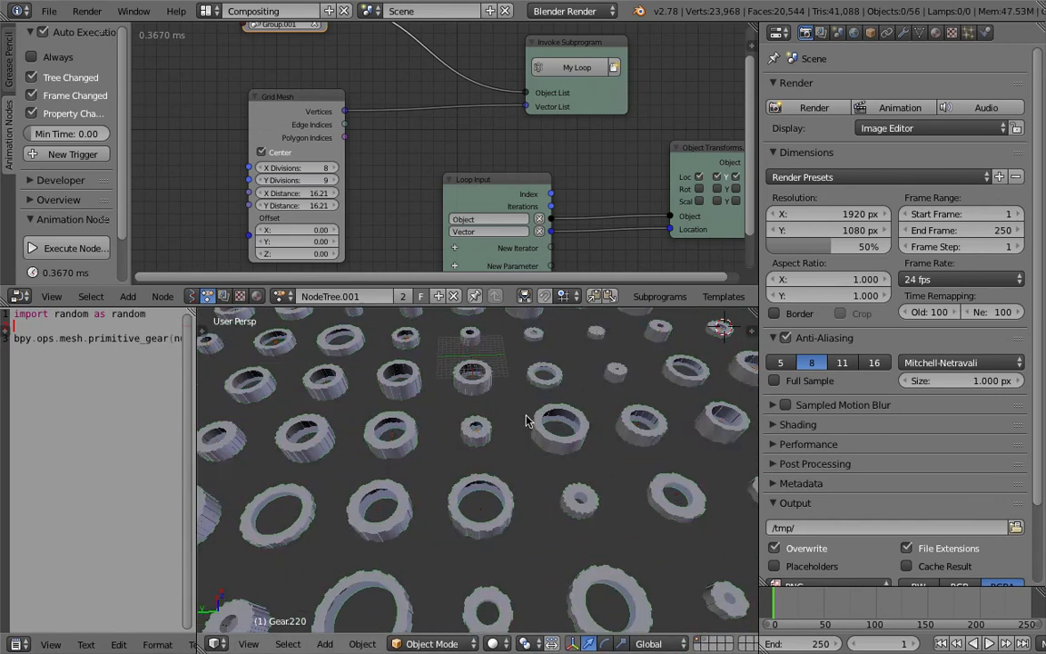
{"action": "key", "text": "a"}
{"action": "middle_click_drag", "start_coordinate": [534, 464], "coordinate": [543, 502]}
{"action": "scroll", "coordinate": [543, 504], "scroll_direction": "down", "scroll_amount": 3}
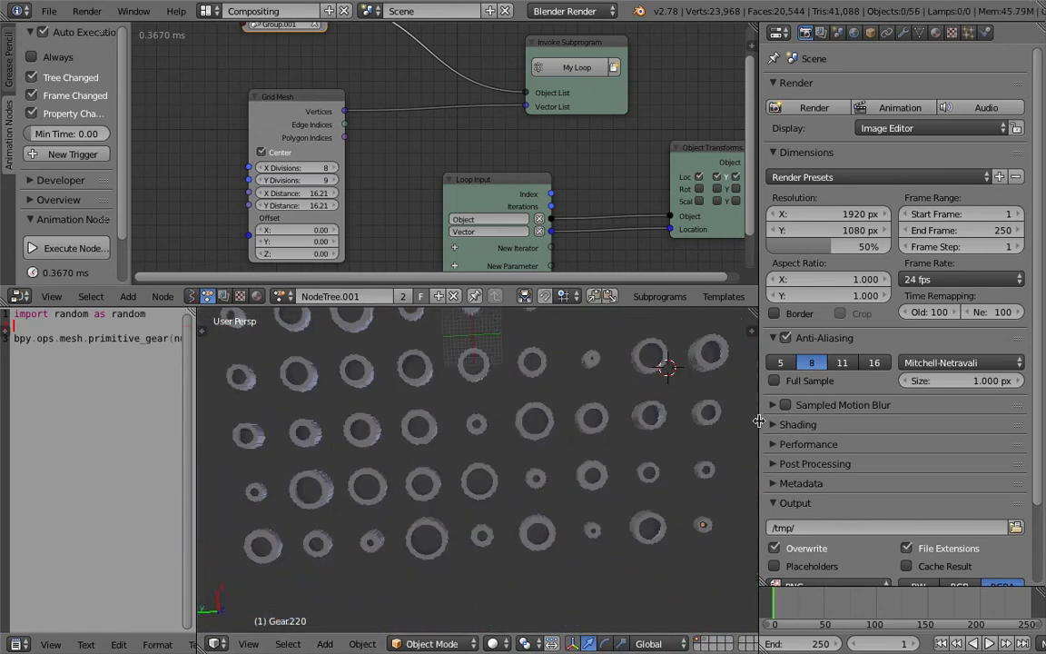
{"action": "left_click_drag", "start_coordinate": [759, 424], "coordinate": [909, 413]}
{"action": "middle_click_drag", "start_coordinate": [688, 376], "coordinate": [642, 402]}
{"action": "scroll", "coordinate": [610, 444], "scroll_direction": "up", "scroll_amount": 3}
{"action": "middle_click_drag", "start_coordinate": [505, 427], "coordinate": [343, 509], "text": "shift"}
{"action": "scroll", "coordinate": [558, 483], "scroll_direction": "down", "scroll_amount": 4}
Add a single Gear mesh in the empty space beside the gear grid and reveal its creation settings.
{"action": "left_click", "coordinate": [342, 508]}
{"action": "key", "text": "shift+a"}
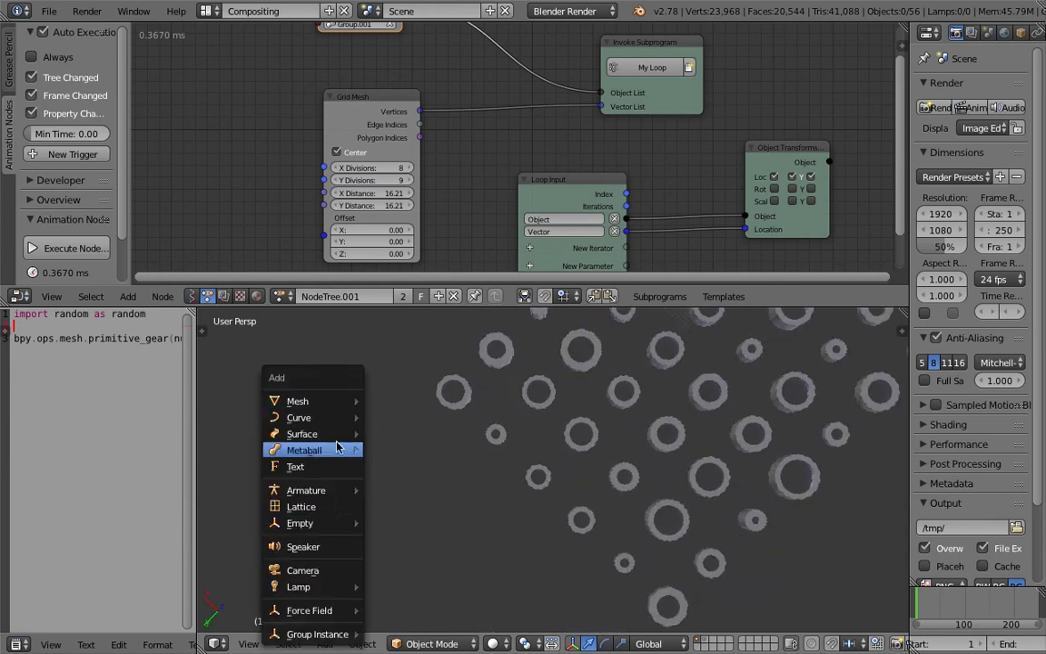
{"action": "mouse_move", "coordinate": [336, 401]}
{"action": "mouse_move", "coordinate": [413, 337]}
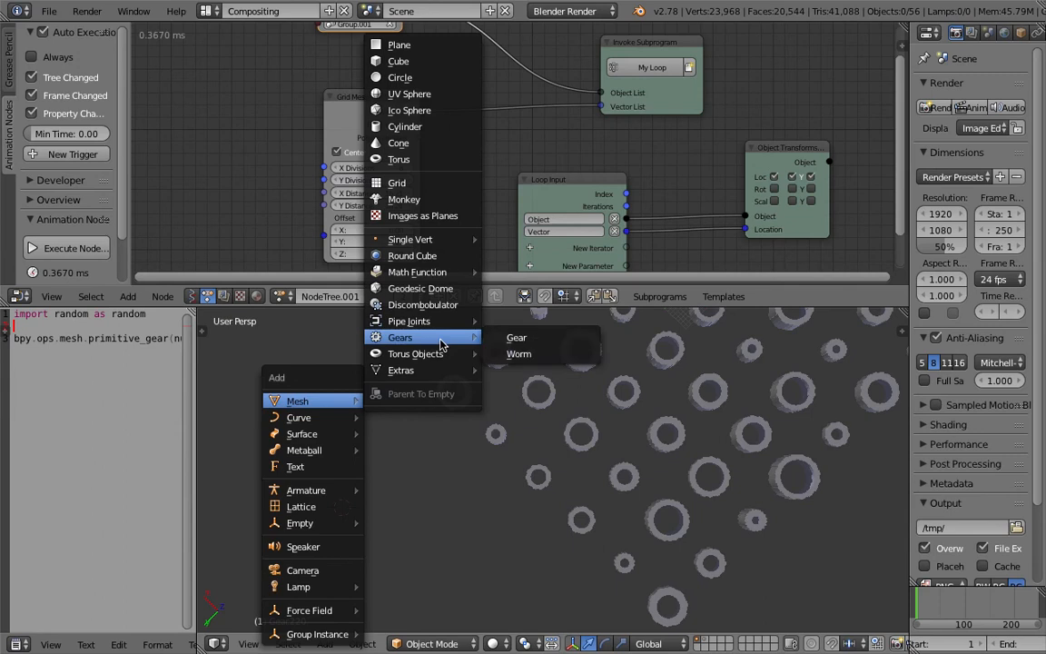
{"action": "left_click", "coordinate": [516, 340]}
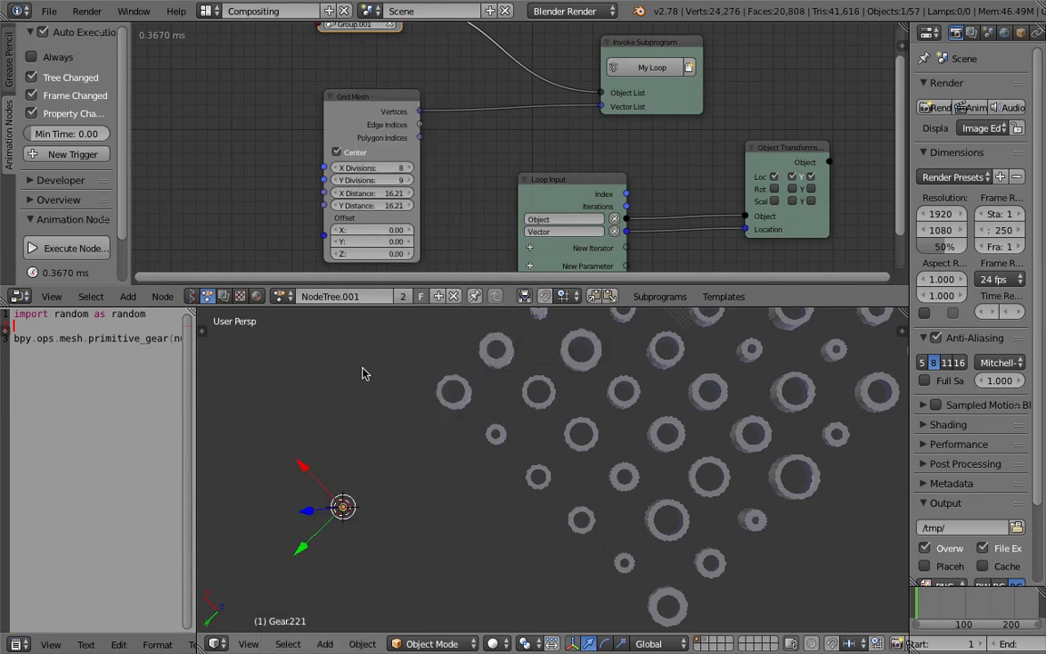
{"action": "left_click", "coordinate": [204, 333]}
Set the new gear to 10 teeth, radius 1.06, width 0.38 and base 0.26.
{"action": "middle_click_drag", "start_coordinate": [392, 459], "coordinate": [482, 408], "text": "shift"}
{"action": "scroll", "coordinate": [486, 436], "scroll_direction": "up", "scroll_amount": 6}
{"action": "middle_click_drag", "start_coordinate": [525, 458], "coordinate": [659, 465], "text": "shift"}
{"action": "scroll", "coordinate": [491, 445], "scroll_direction": "up", "scroll_amount": 6}
{"action": "middle_click_drag", "start_coordinate": [472, 445], "coordinate": [595, 445], "text": "shift"}
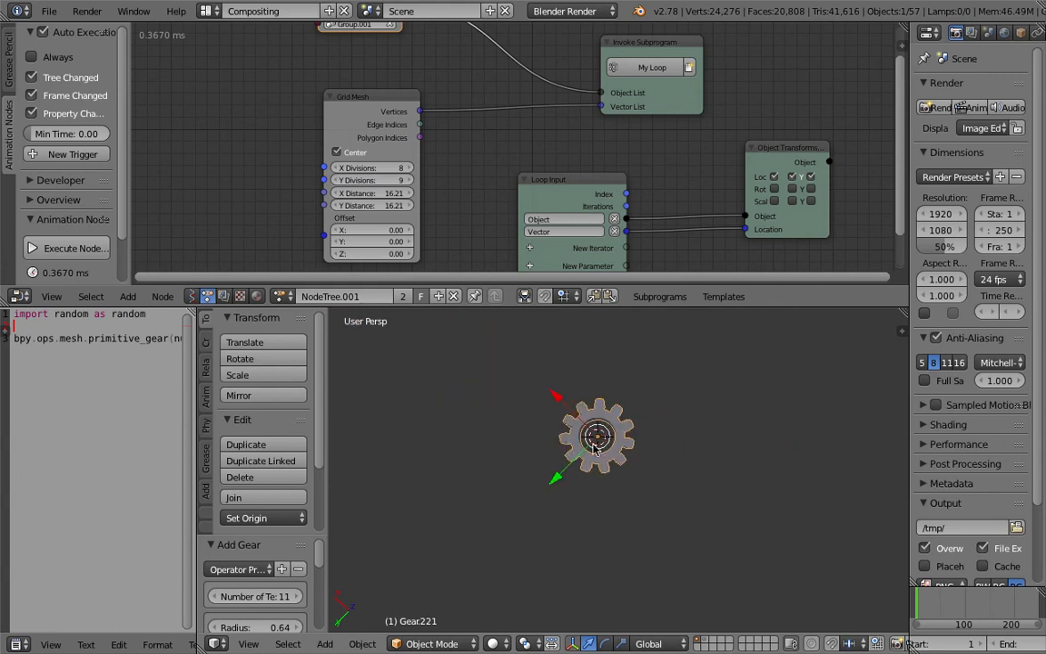
{"action": "key", "text": "q"}
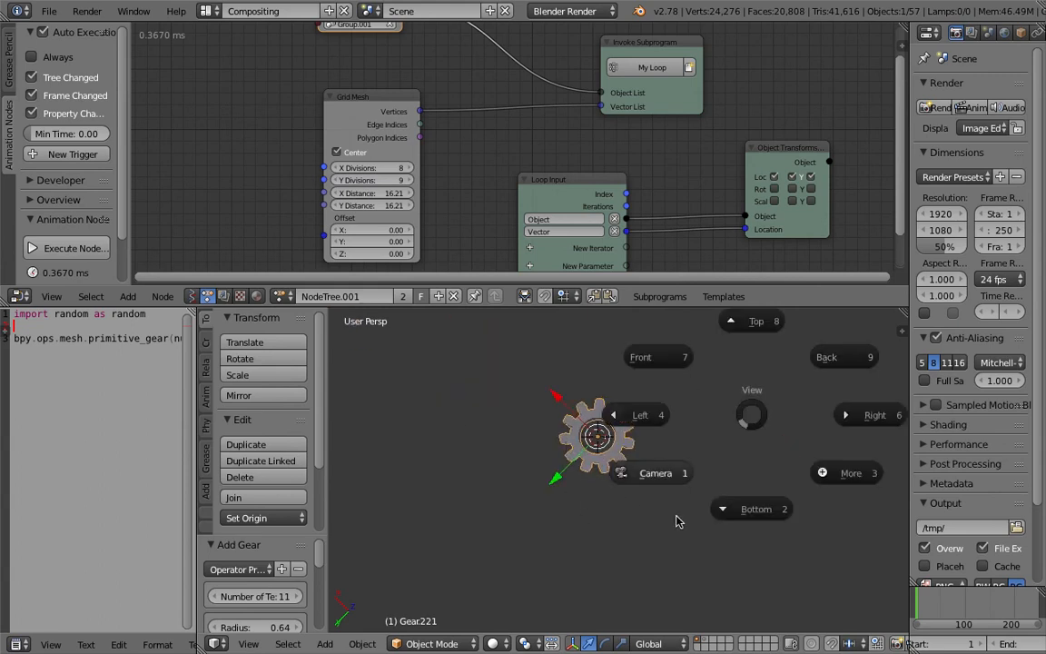
{"action": "left_click", "coordinate": [750, 427]}
{"action": "middle_click_drag", "start_coordinate": [743, 427], "coordinate": [483, 461]}
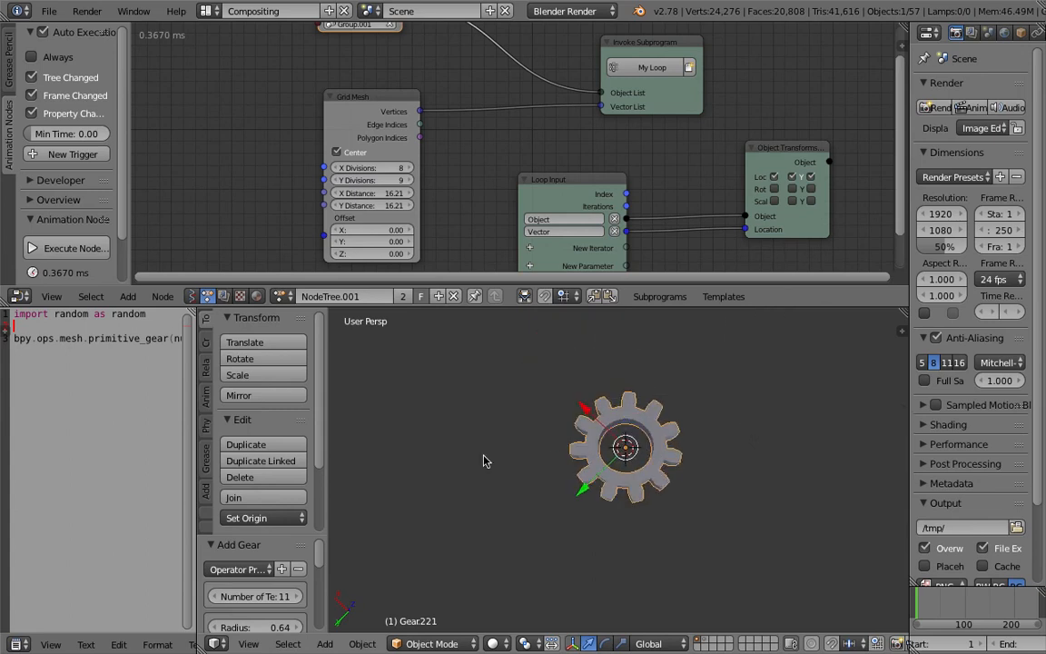
{"action": "left_click_drag", "start_coordinate": [279, 536], "coordinate": [300, 381]}
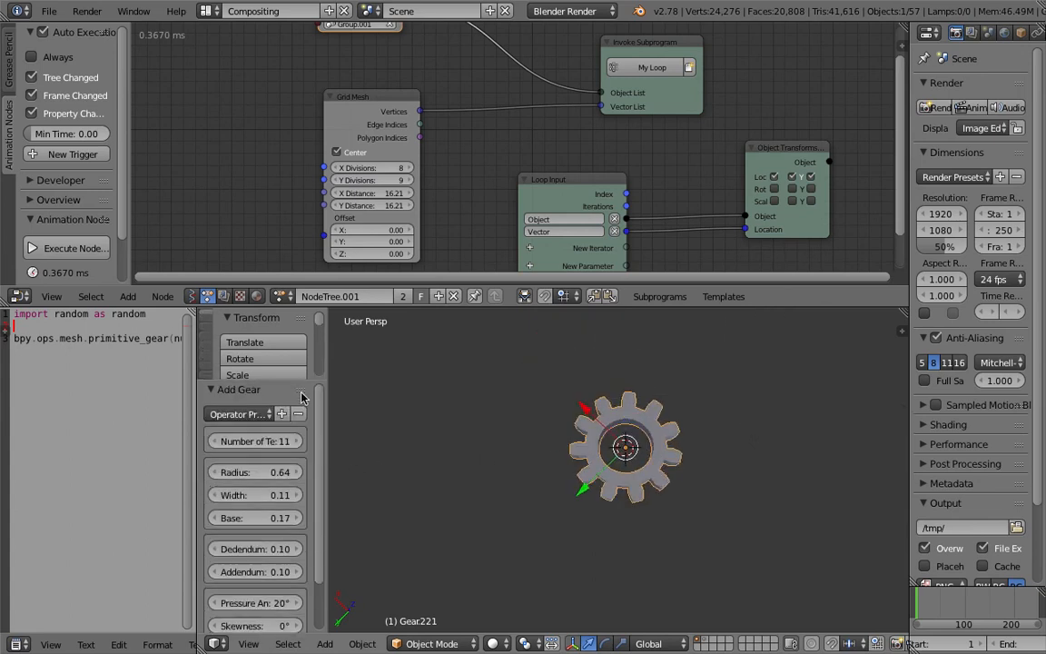
{"action": "left_click_drag", "start_coordinate": [282, 443], "coordinate": [298, 471]}
{"action": "left_click", "coordinate": [261, 441]}
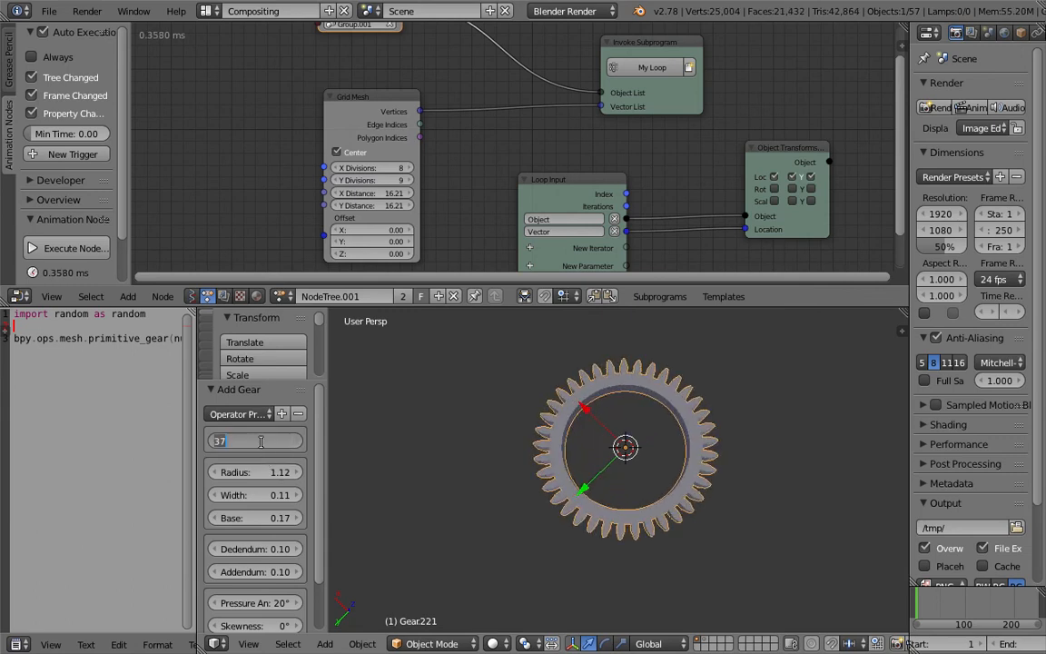
{"action": "type", "text": "10"}
{"action": "key", "text": "Return"}
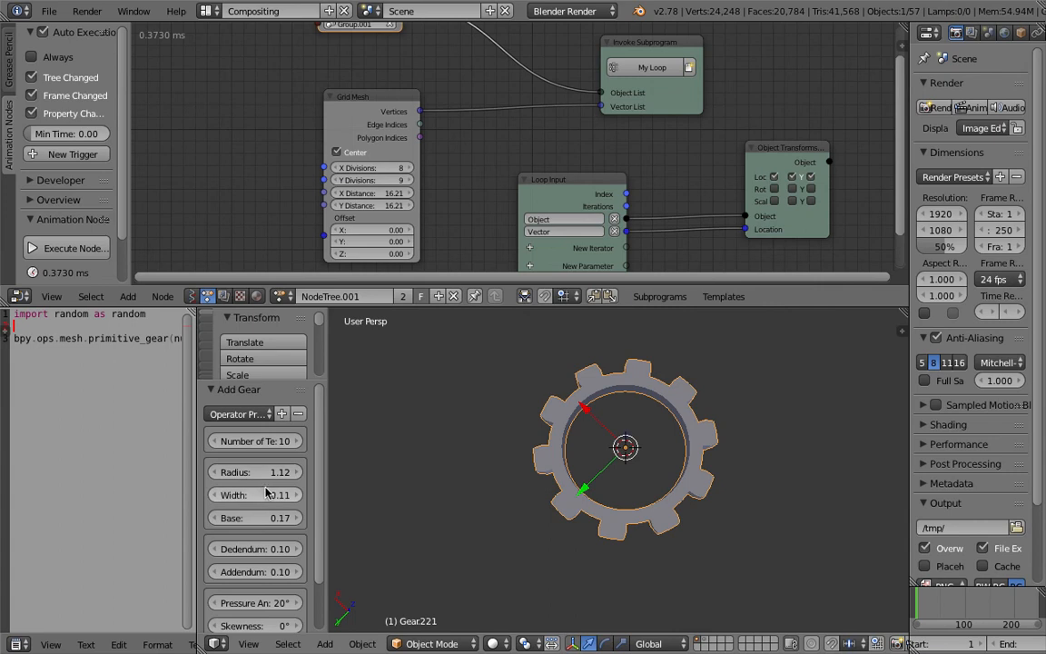
{"action": "left_click_drag", "start_coordinate": [257, 495], "coordinate": [286, 519]}
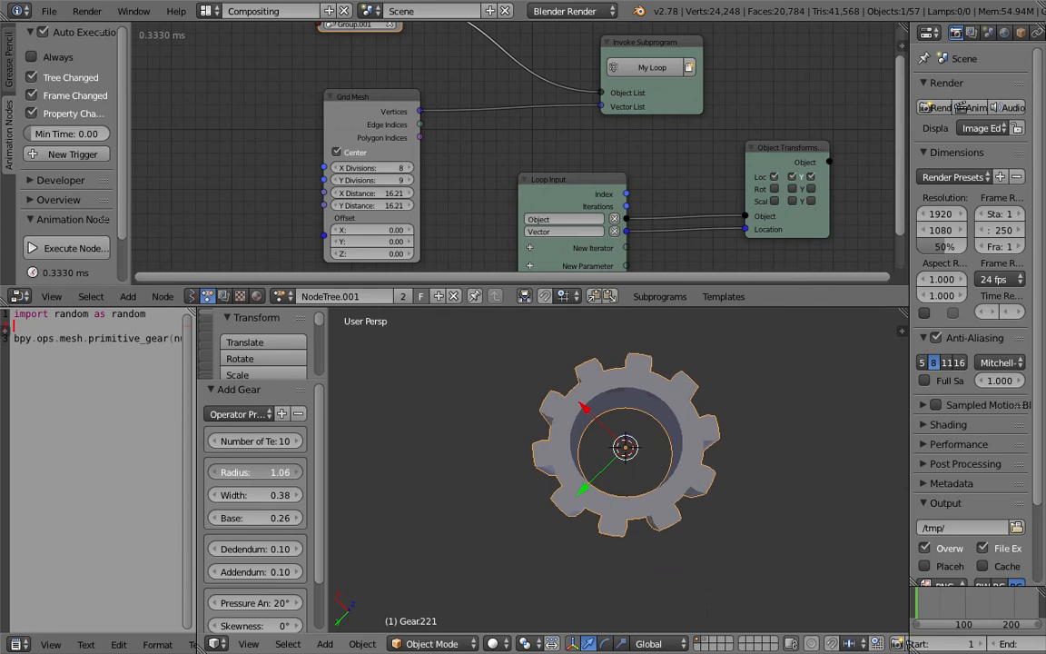
{"action": "left_click_drag", "start_coordinate": [257, 472], "coordinate": [260, 472]}
Delete the single demonstration gear and bring the gear grid back into view.
{"action": "middle_click_drag", "start_coordinate": [639, 148], "coordinate": [519, 187]}
{"action": "scroll", "coordinate": [666, 427], "scroll_direction": "down", "scroll_amount": 5}
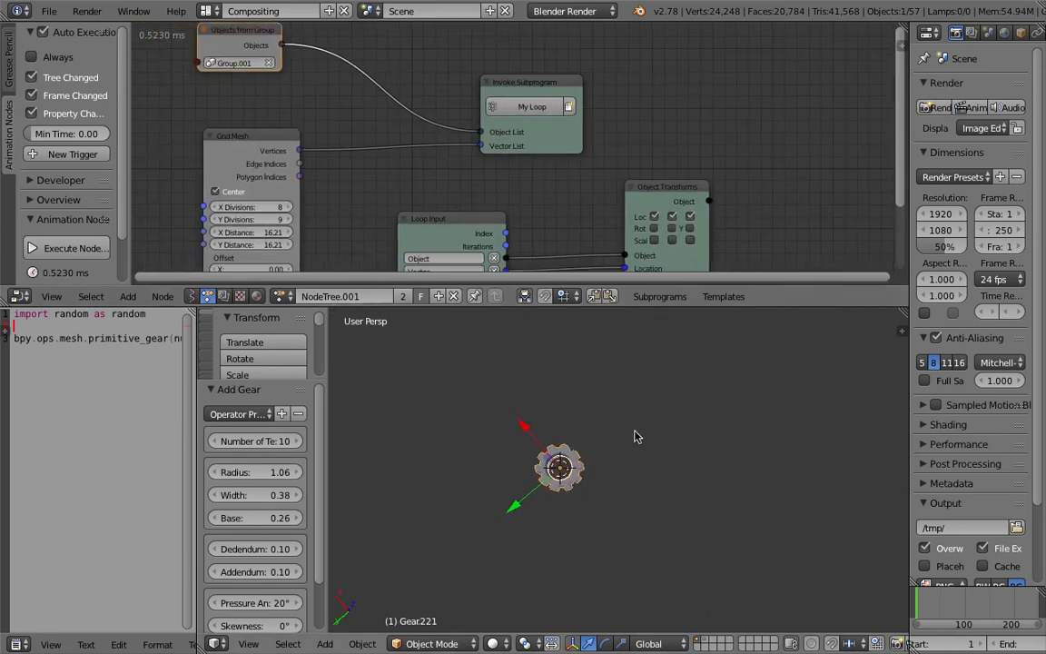
{"action": "key", "text": "Delete"}
{"action": "scroll", "coordinate": [653, 442], "scroll_direction": "down", "scroll_amount": 3}
{"action": "scroll", "coordinate": [636, 444], "scroll_direction": "down", "scroll_amount": 8}
{"action": "middle_click_drag", "start_coordinate": [617, 446], "coordinate": [676, 316]}
Enlarge the node editor, enable X, Y and Z rotation on the Object Transforms node, and move that node away from Loop Input.
{"action": "left_click_drag", "start_coordinate": [678, 307], "coordinate": [679, 347]}
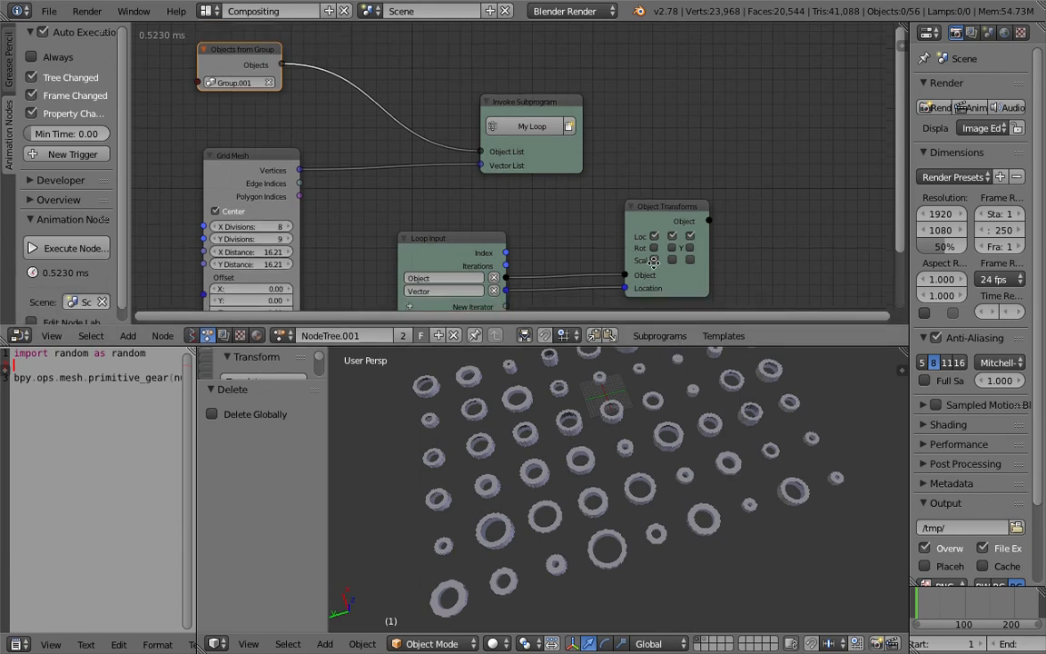
{"action": "middle_click_drag", "start_coordinate": [671, 252], "coordinate": [663, 128]}
{"action": "scroll", "coordinate": [664, 129], "scroll_direction": "up", "scroll_amount": 2}
{"action": "left_click_drag", "start_coordinate": [668, 117], "coordinate": [704, 121]}
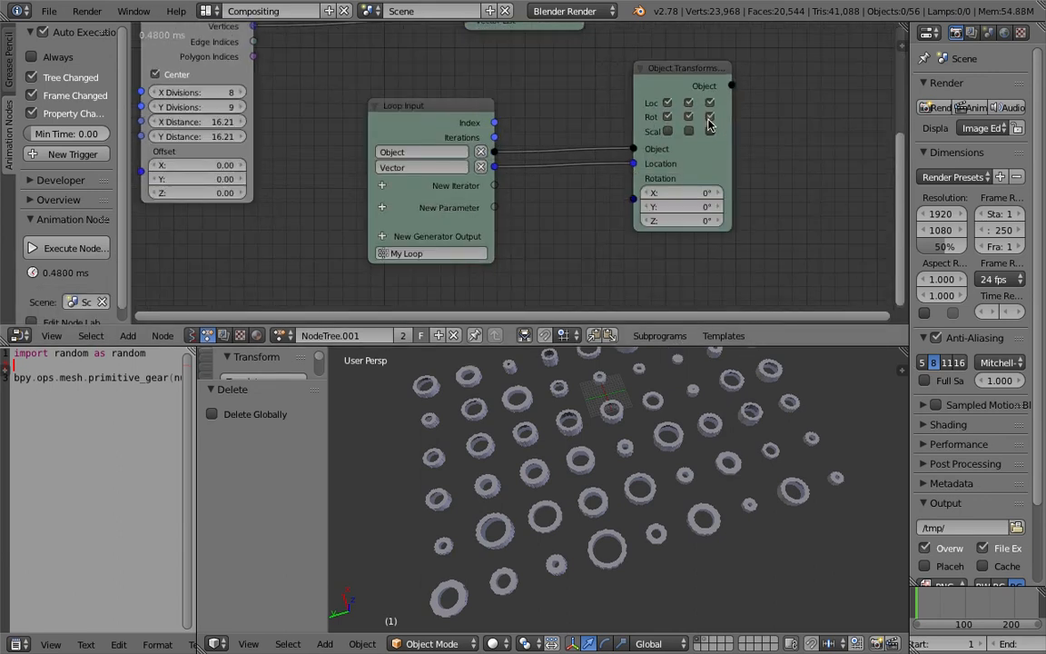
{"action": "middle_click_drag", "start_coordinate": [711, 179], "coordinate": [709, 123]}
{"action": "left_click_drag", "start_coordinate": [708, 123], "coordinate": [794, 141]}
Add a Combine Euler node and connect its Euler output to the Rotation input of Object Transforms.
{"action": "key", "text": "shift+a"}
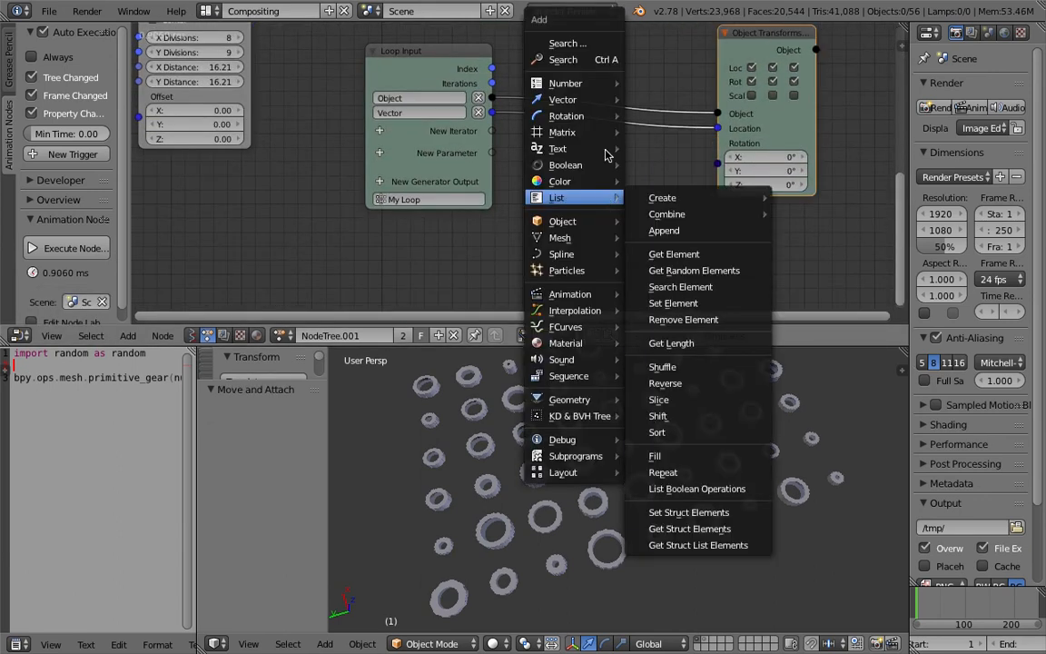
{"action": "left_click", "coordinate": [600, 60]}
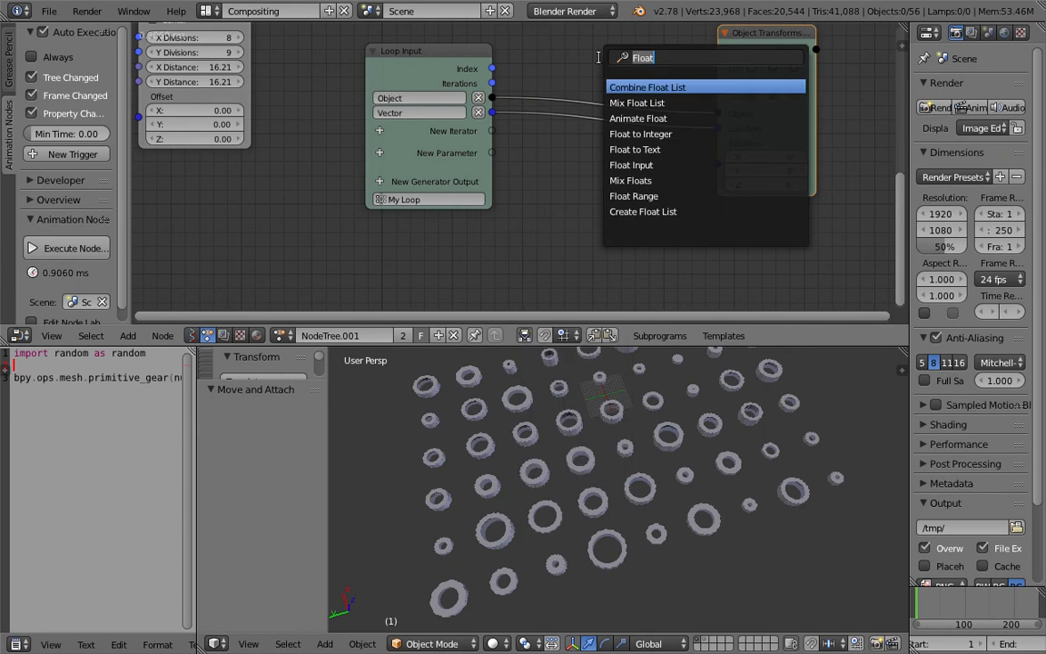
{"action": "type", "text": "floatcombine e"}
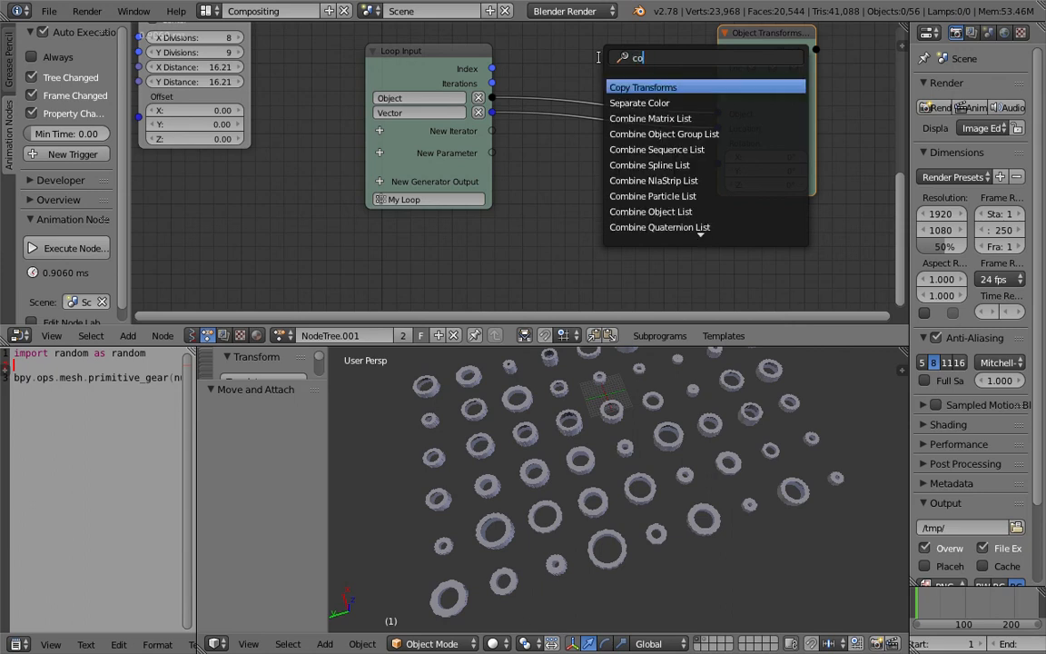
{"action": "key", "text": "Down"}
{"action": "key", "text": "Down"}
{"action": "key", "text": "Return"}
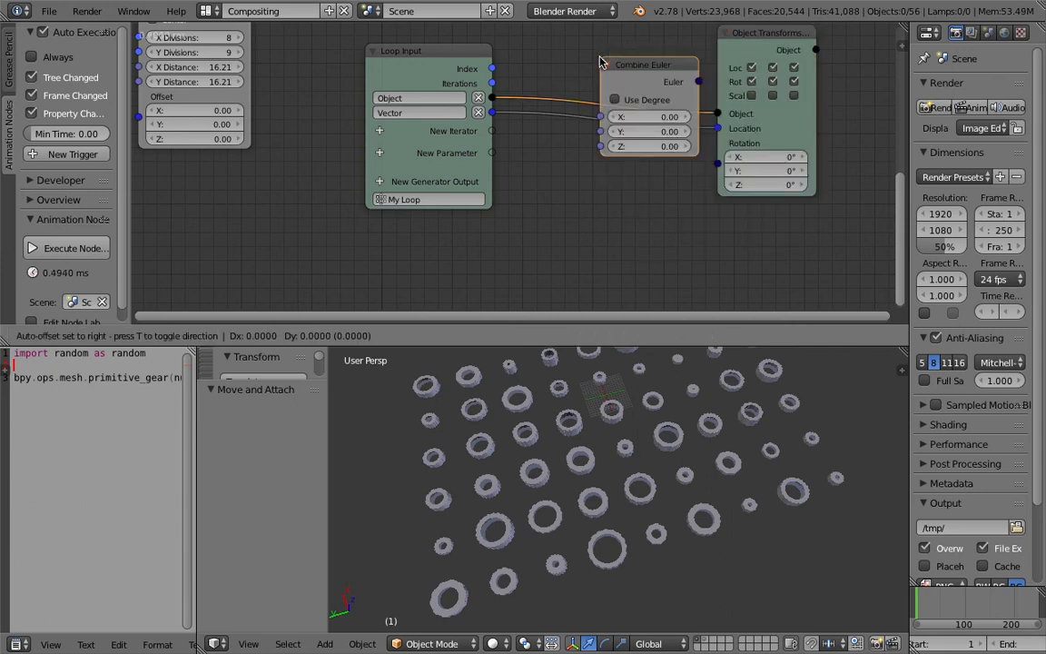
{"action": "left_click", "coordinate": [595, 152]}
{"action": "left_click_drag", "start_coordinate": [694, 172], "coordinate": [717, 164]}
Enable Use Degree on the Combine Euler node and space it and Object Transforms apart.
{"action": "left_click_drag", "start_coordinate": [786, 135], "coordinate": [813, 133]}
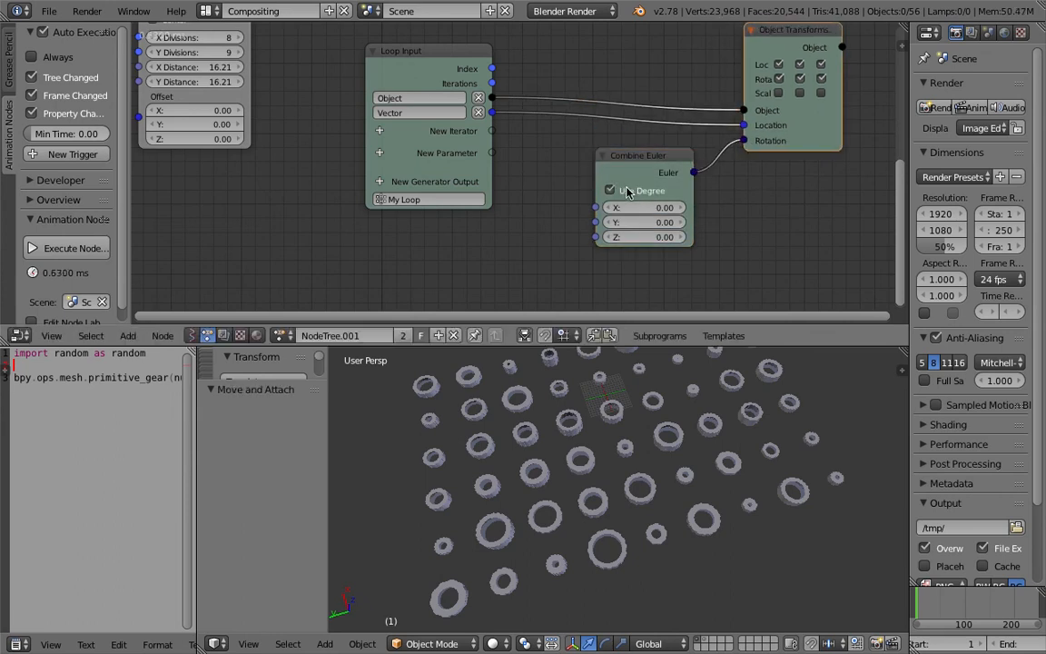
{"action": "left_click_drag", "start_coordinate": [624, 159], "coordinate": [638, 177]}
{"action": "left_click_drag", "start_coordinate": [811, 142], "coordinate": [850, 146]}
{"action": "left_click_drag", "start_coordinate": [639, 188], "coordinate": [664, 187]}
{"action": "middle_click_drag", "start_coordinate": [663, 187], "coordinate": [667, 182]}
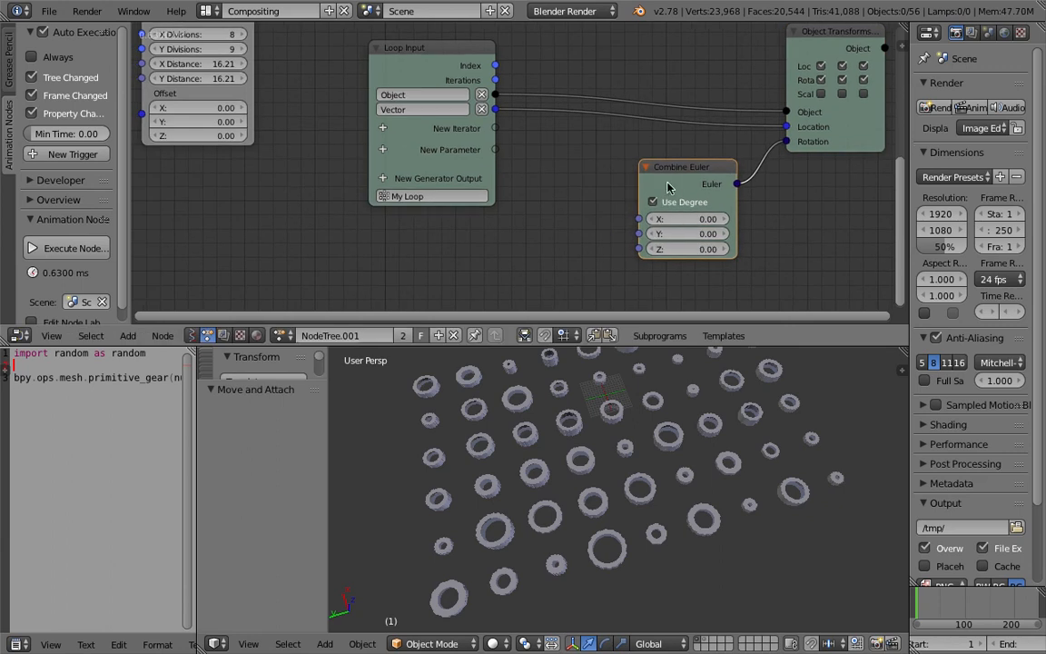
Try out rotation values on the Combine Euler node and reset them to 0.
{"action": "left_click_drag", "start_coordinate": [685, 219], "coordinate": [689, 247]}
{"action": "left_click_drag", "start_coordinate": [692, 220], "coordinate": [692, 233]}
{"action": "type", "text": "0"}
{"action": "key", "text": "Return"}
Add a Time Info node below Loop Input and connect its Frame output to the Z input of Combine Euler.
{"action": "left_click_drag", "start_coordinate": [698, 193], "coordinate": [723, 199]}
{"action": "key", "text": "shift+a"}
{"action": "left_click", "coordinate": [535, 206]}
{"action": "type", "text": "frame"}
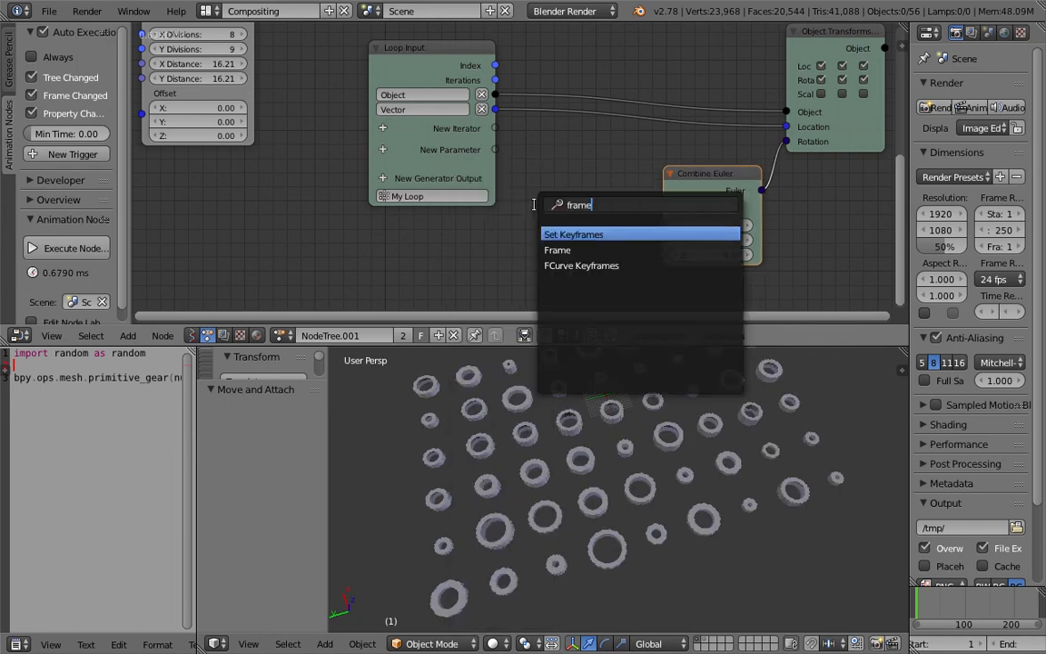
{"action": "key", "text": "Down"}
{"action": "key", "text": "Return"}
{"action": "left_click", "coordinate": [441, 240]}
{"action": "left_click_drag", "start_coordinate": [538, 263], "coordinate": [679, 260]}
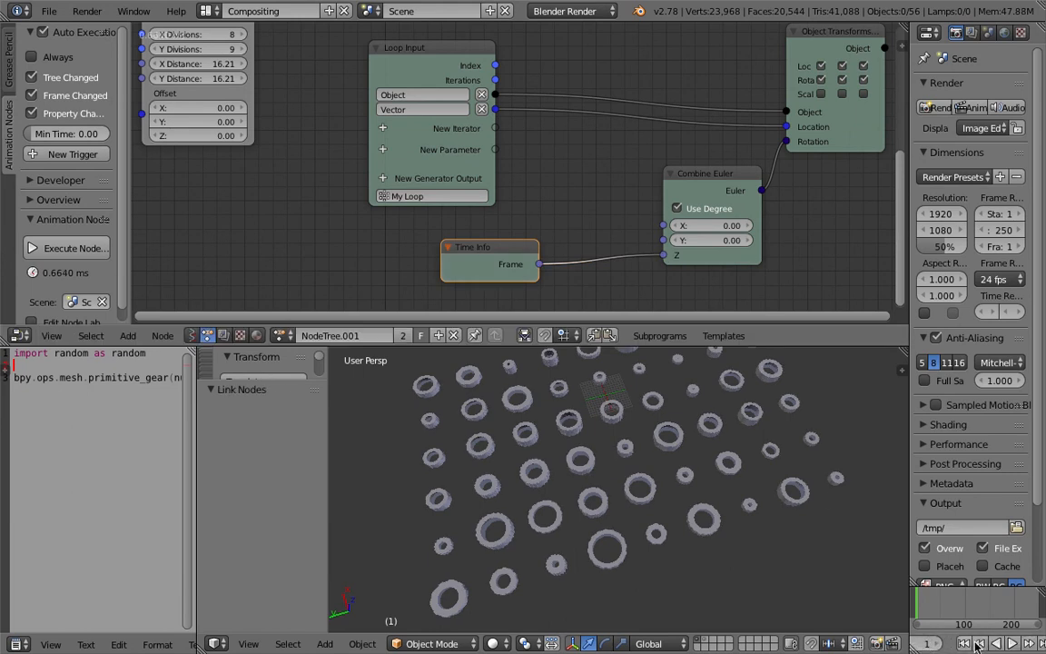
Play the animation and examine the gears' rotation around Z from close up and across the whole grid.
{"action": "left_click", "coordinate": [1017, 643]}
{"action": "scroll", "coordinate": [638, 495], "scroll_direction": "up", "scroll_amount": 5}
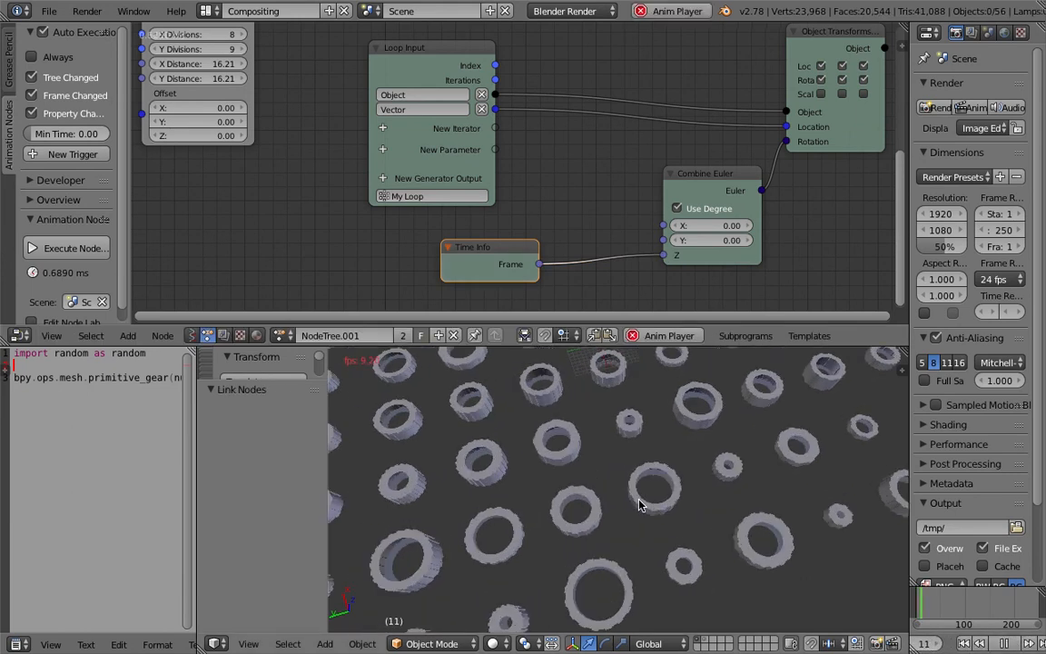
{"action": "middle_click_drag", "start_coordinate": [647, 508], "coordinate": [652, 513]}
{"action": "scroll", "coordinate": [651, 513], "scroll_direction": "up", "scroll_amount": 2}
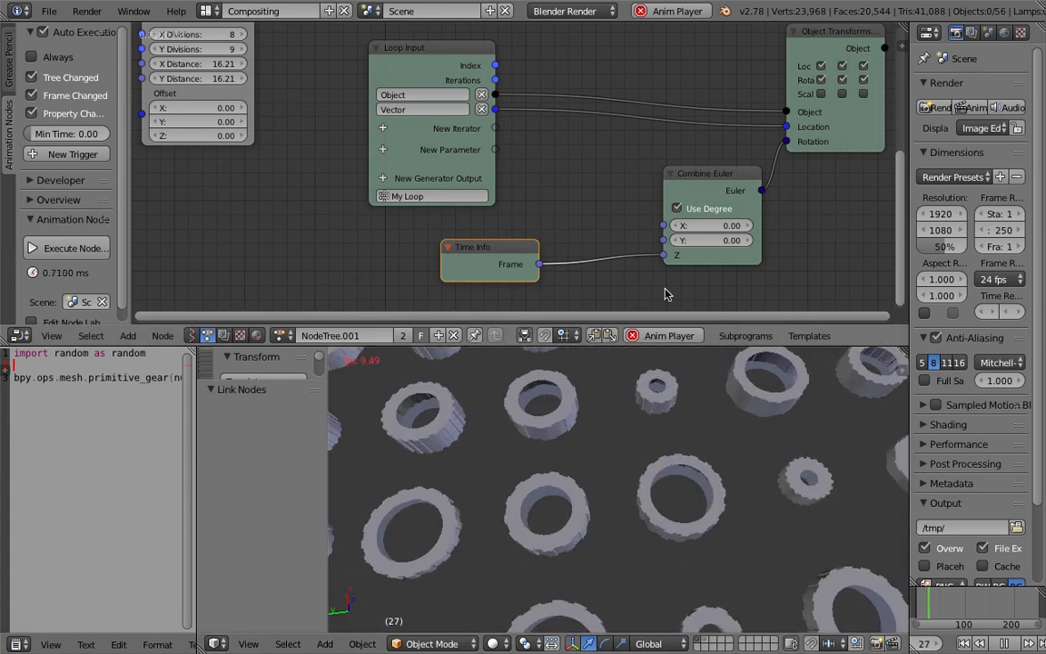
{"action": "scroll", "coordinate": [700, 504], "scroll_direction": "up", "scroll_amount": 1}
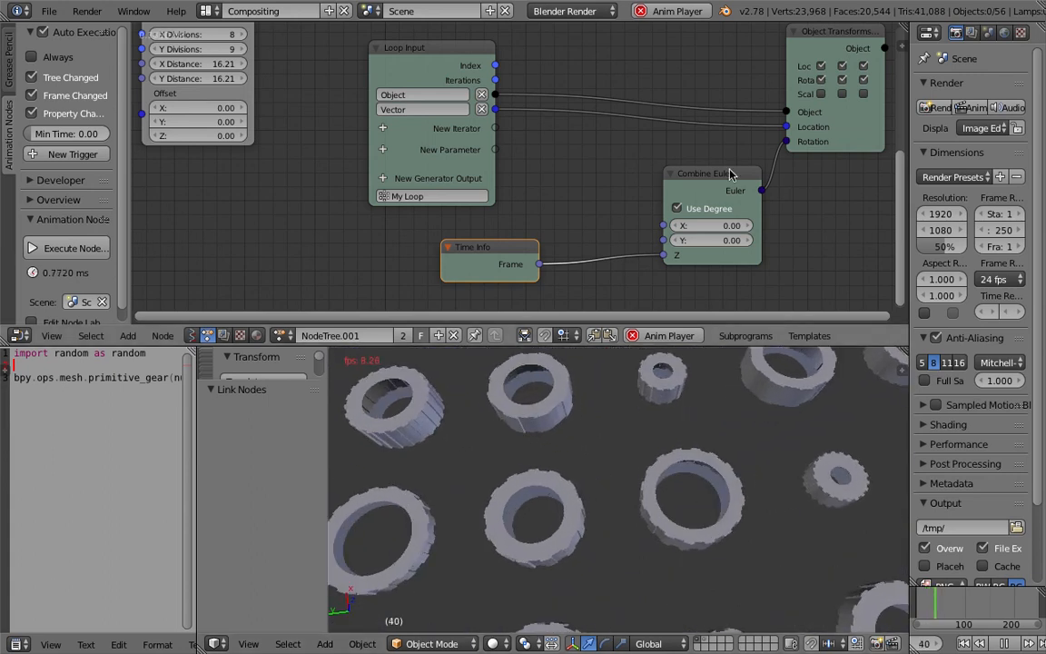
{"action": "scroll", "coordinate": [678, 449], "scroll_direction": "down", "scroll_amount": 3}
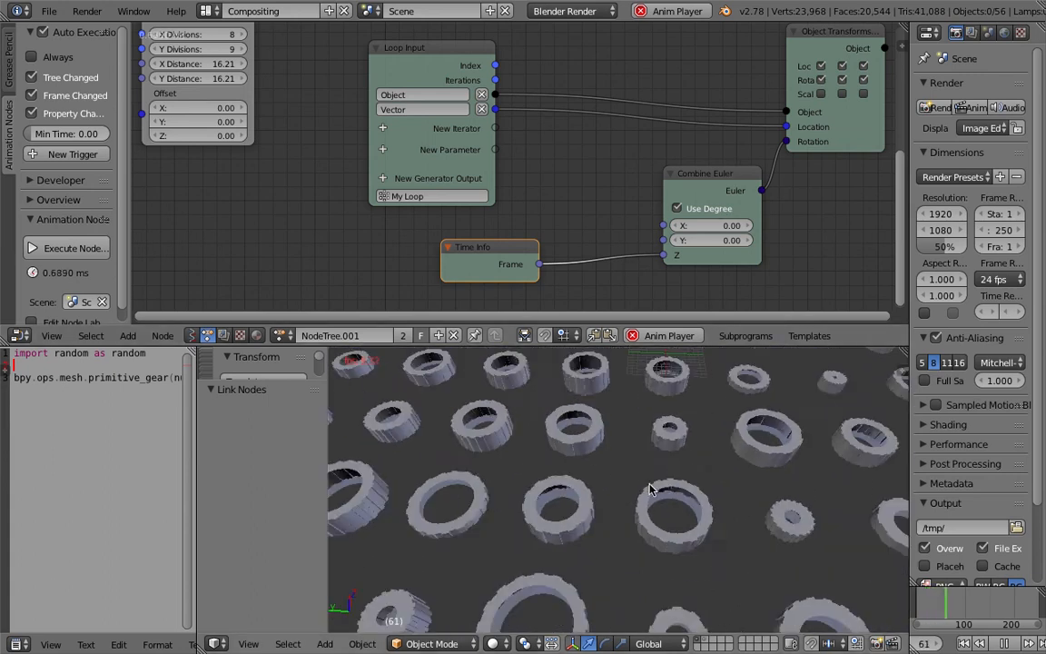
{"action": "scroll", "coordinate": [561, 502], "scroll_direction": "down", "scroll_amount": 2}
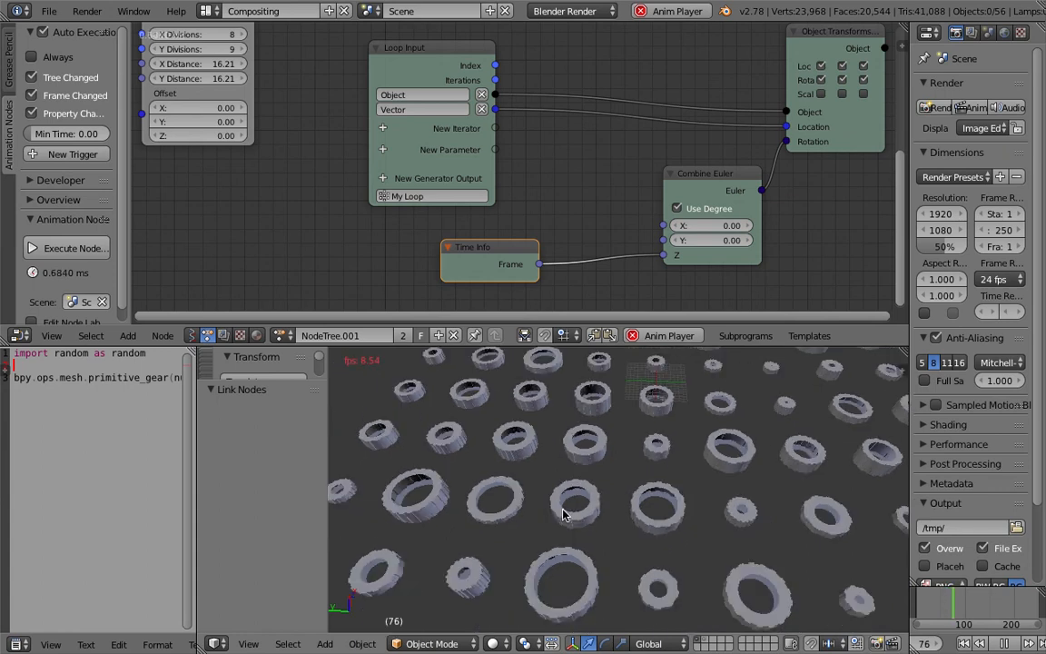
{"action": "scroll", "coordinate": [573, 523], "scroll_direction": "down", "scroll_amount": 3}
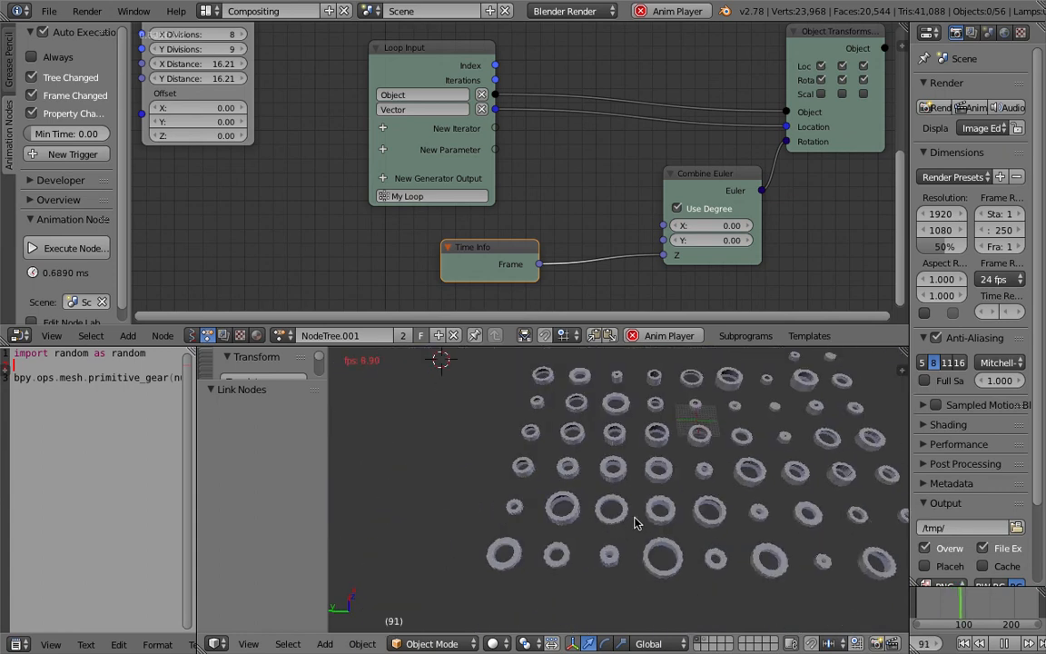
{"action": "scroll", "coordinate": [636, 524], "scroll_direction": "up", "scroll_amount": 5}
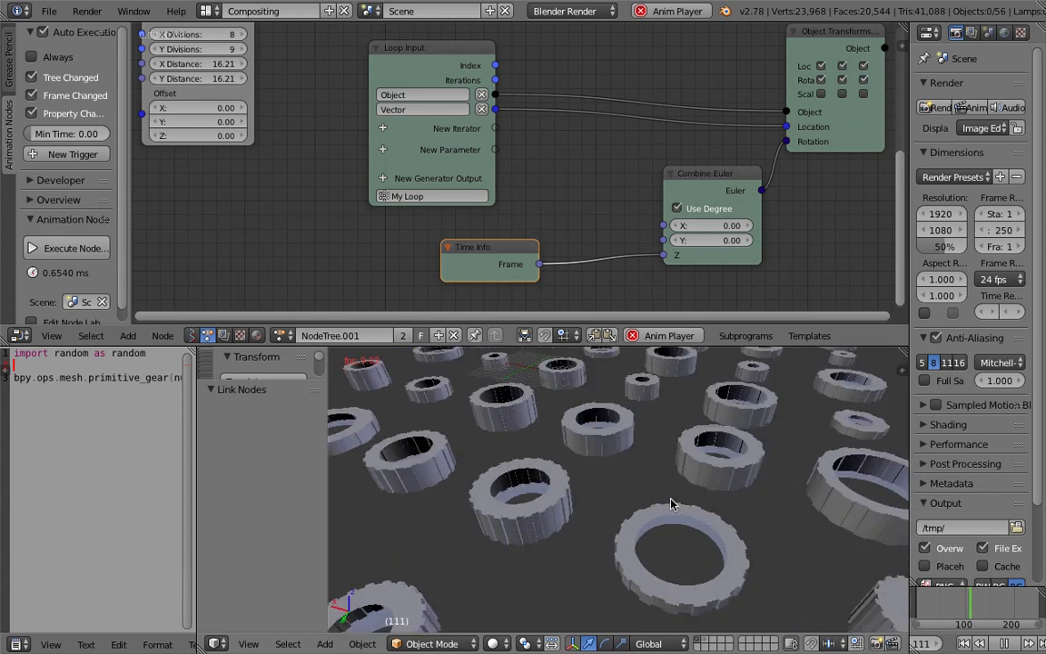
{"action": "scroll", "coordinate": [658, 506], "scroll_direction": "down", "scroll_amount": 4}
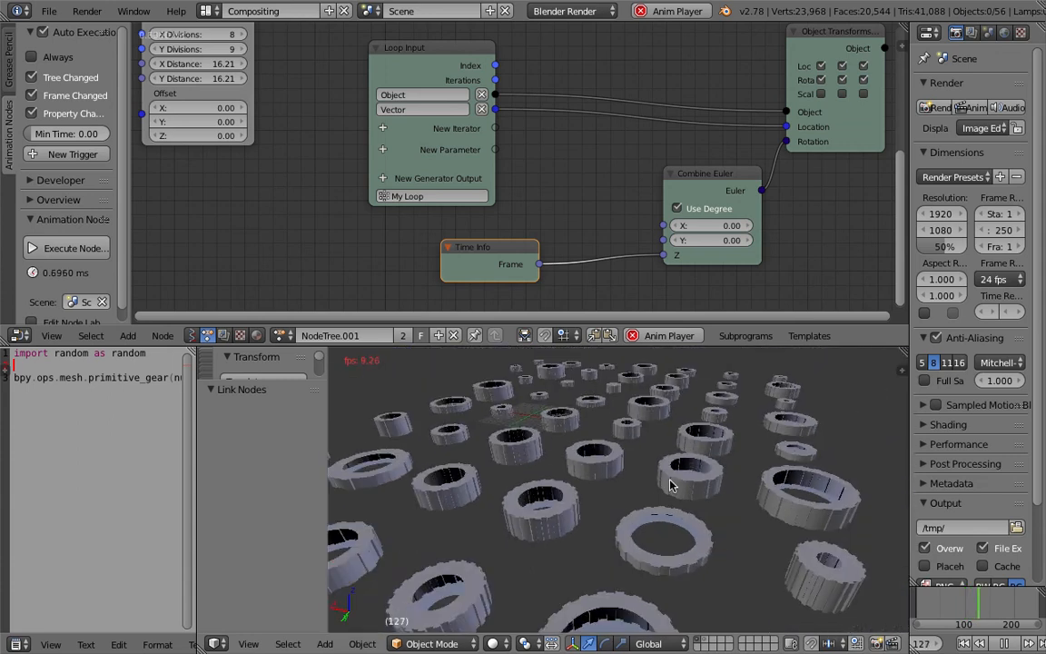
{"action": "scroll", "coordinate": [672, 468], "scroll_direction": "up", "scroll_amount": 2}
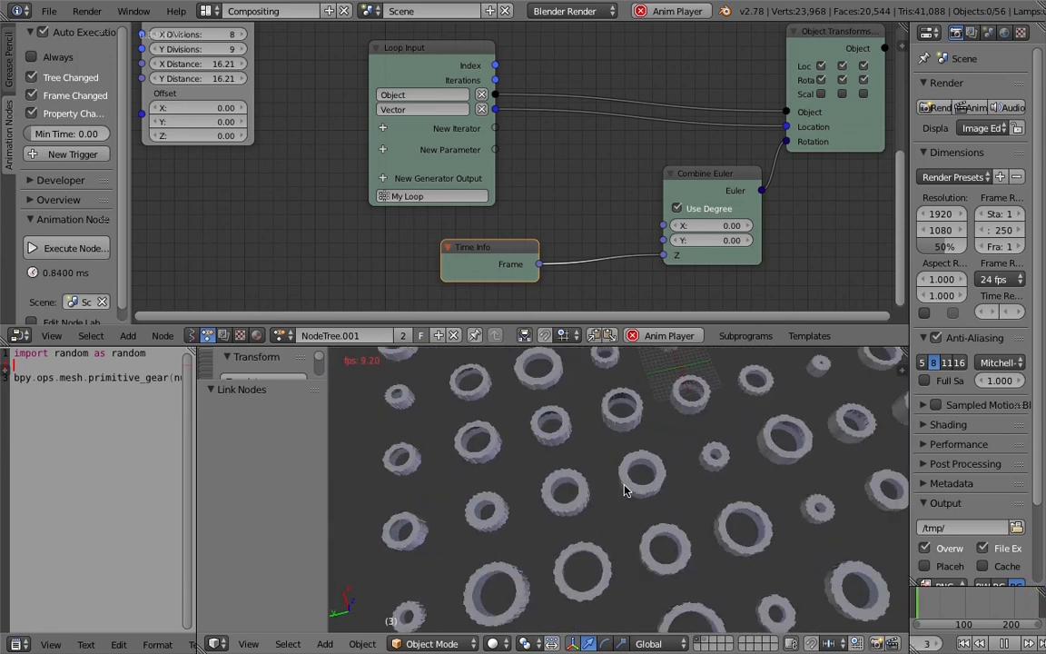
Collapse the 3D view's tool shelf and move the Time Info node farther away from Combine Euler.
{"action": "left_click_drag", "start_coordinate": [327, 418], "coordinate": [200, 413]}
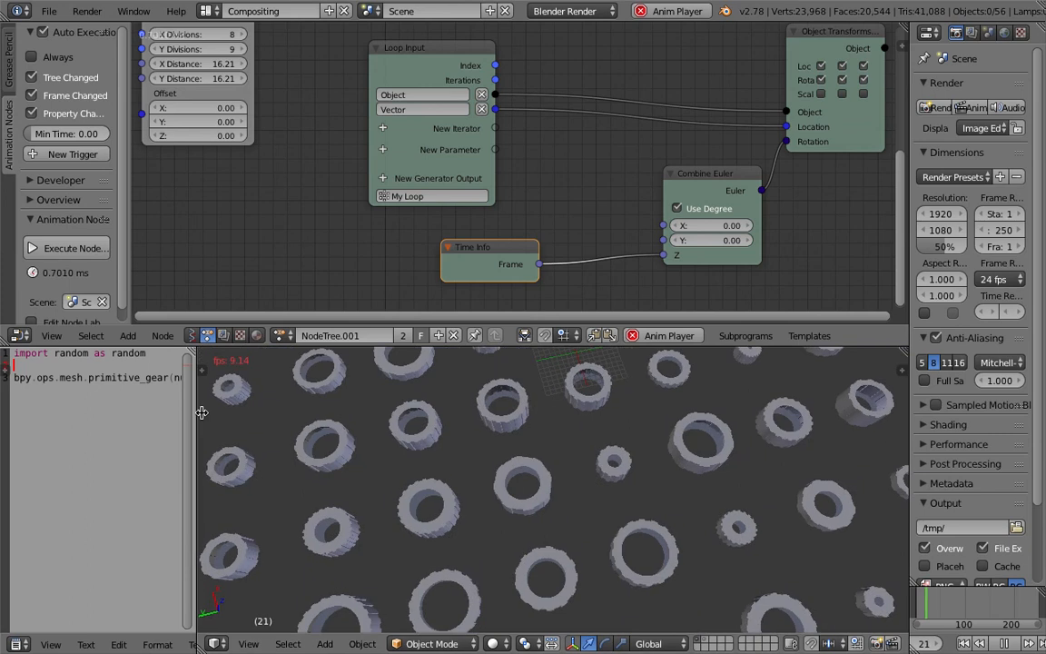
{"action": "scroll", "coordinate": [522, 463], "scroll_direction": "up", "scroll_amount": 3}
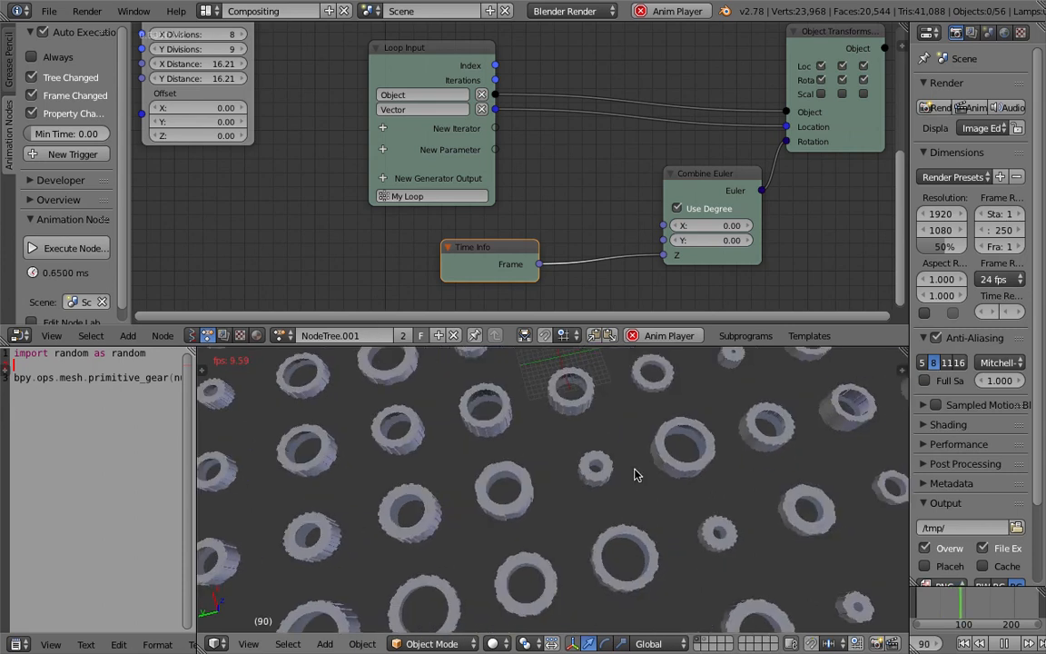
{"action": "scroll", "coordinate": [618, 474], "scroll_direction": "up", "scroll_amount": 5}
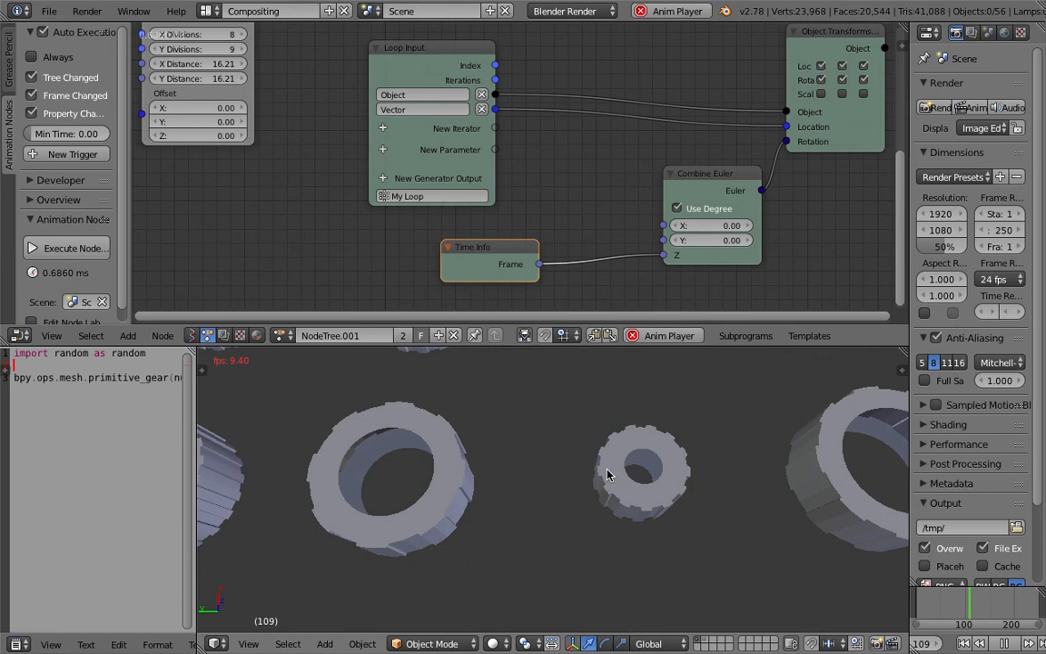
{"action": "scroll", "coordinate": [633, 504], "scroll_direction": "down", "scroll_amount": 4}
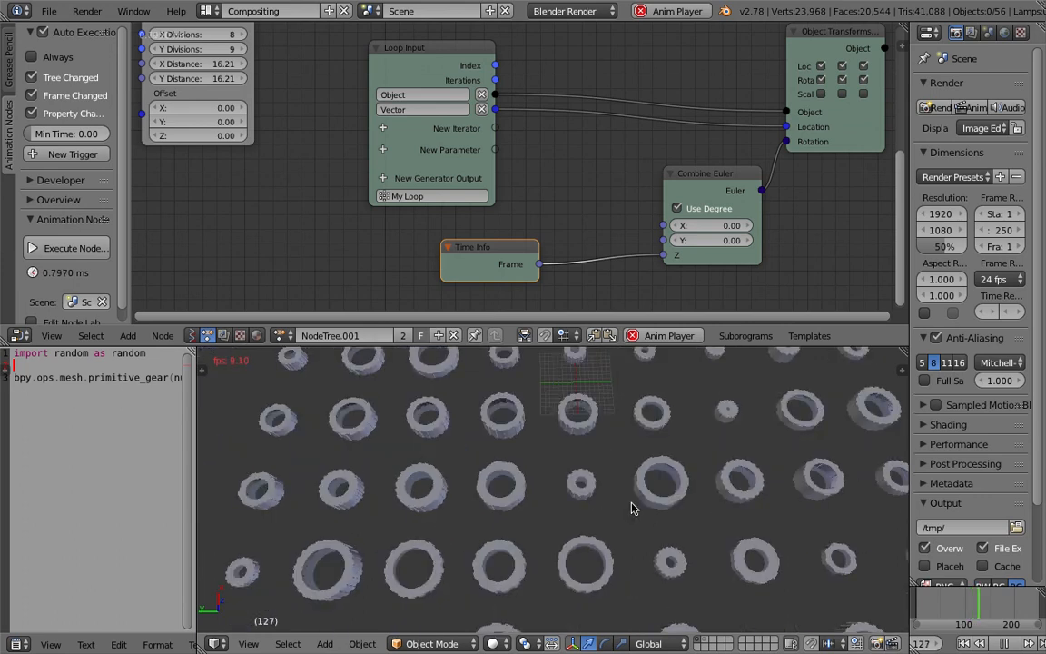
{"action": "middle_click_drag", "start_coordinate": [633, 509], "coordinate": [642, 385]}
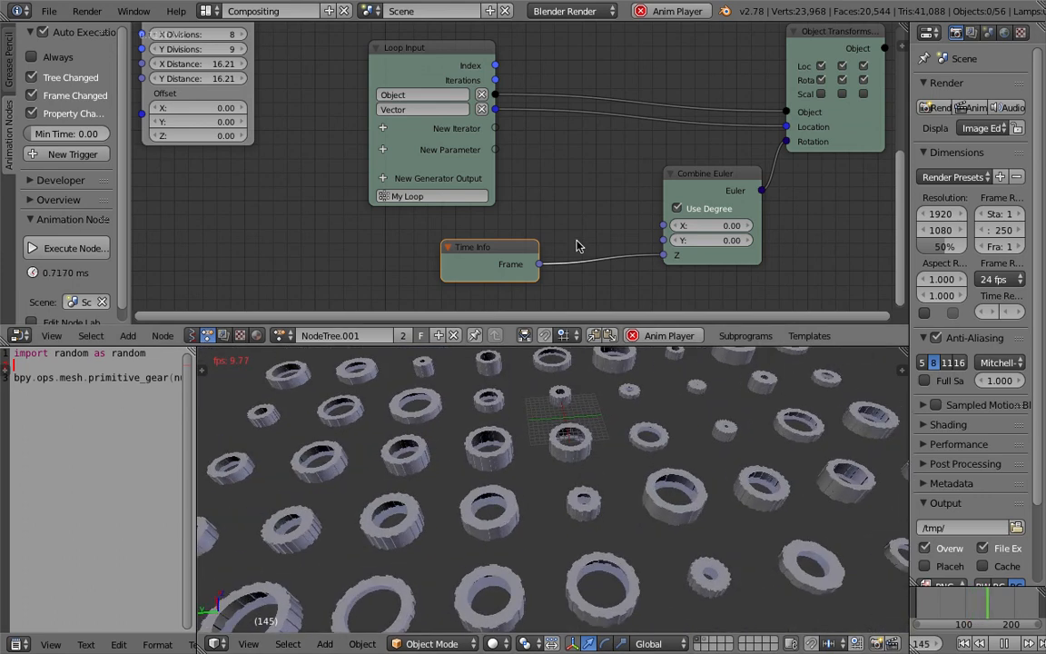
{"action": "left_click_drag", "start_coordinate": [509, 251], "coordinate": [456, 241]}
Examine the spinning gears from several low and high angles and stop the playback.
{"action": "middle_click_drag", "start_coordinate": [590, 495], "coordinate": [672, 507]}
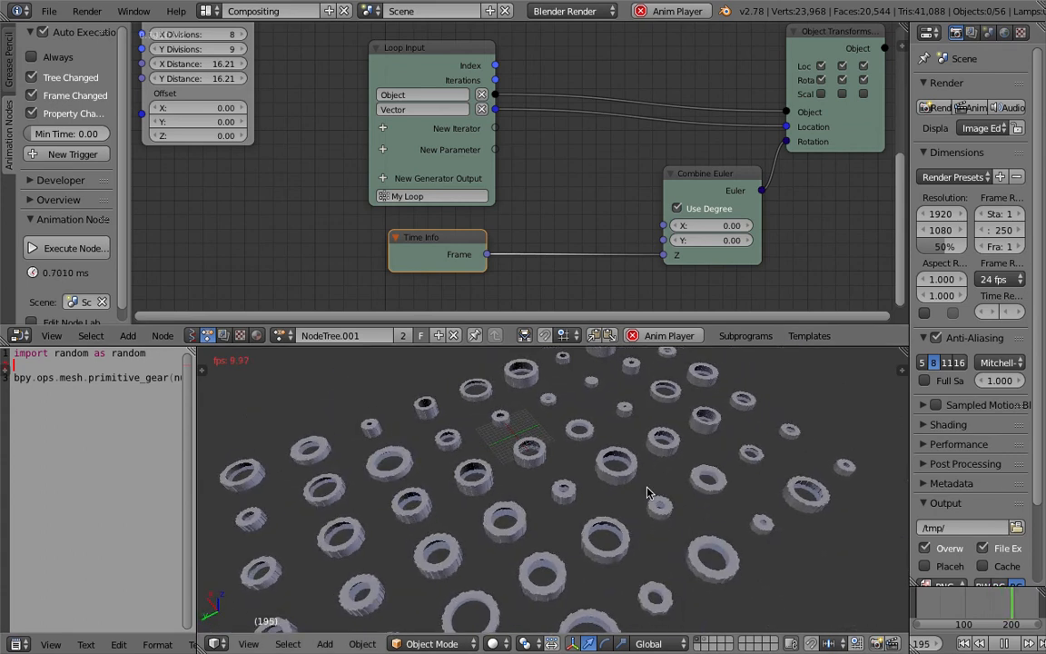
{"action": "middle_click_drag", "start_coordinate": [648, 493], "coordinate": [600, 499]}
{"action": "middle_click_drag", "start_coordinate": [583, 439], "coordinate": [586, 463]}
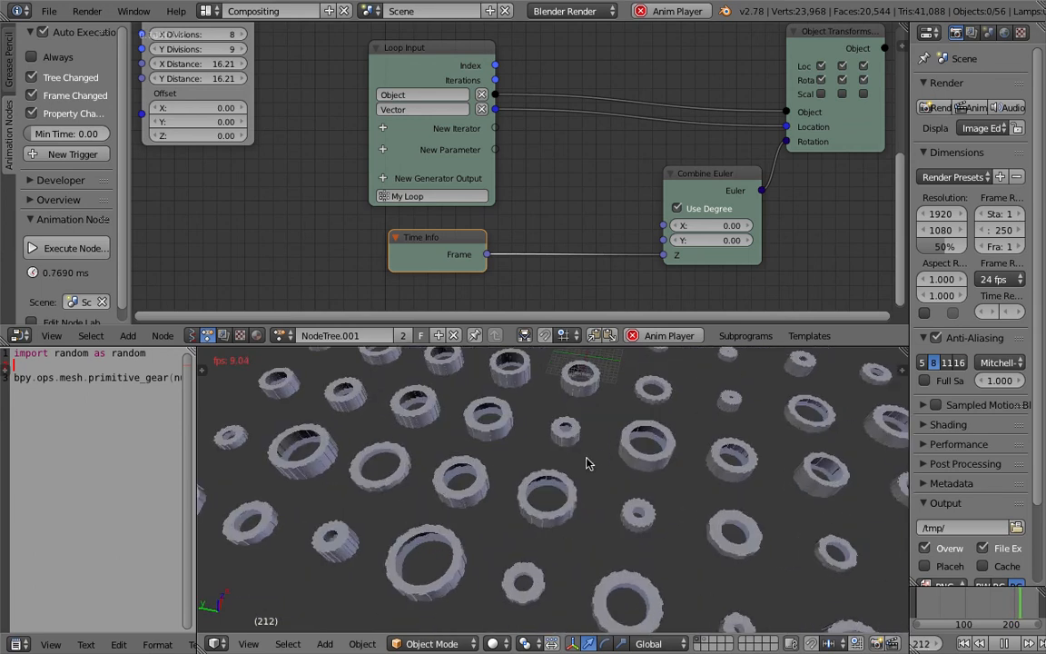
{"action": "scroll", "coordinate": [623, 426], "scroll_direction": "up", "scroll_amount": 2}
{"action": "middle_click_drag", "start_coordinate": [623, 427], "coordinate": [601, 451]}
{"action": "scroll", "coordinate": [612, 486], "scroll_direction": "up", "scroll_amount": 1}
{"action": "middle_click_drag", "start_coordinate": [734, 554], "coordinate": [654, 451]}
{"action": "scroll", "coordinate": [727, 516], "scroll_direction": "up", "scroll_amount": 1}
{"action": "scroll", "coordinate": [675, 461], "scroll_direction": "down", "scroll_amount": 2}
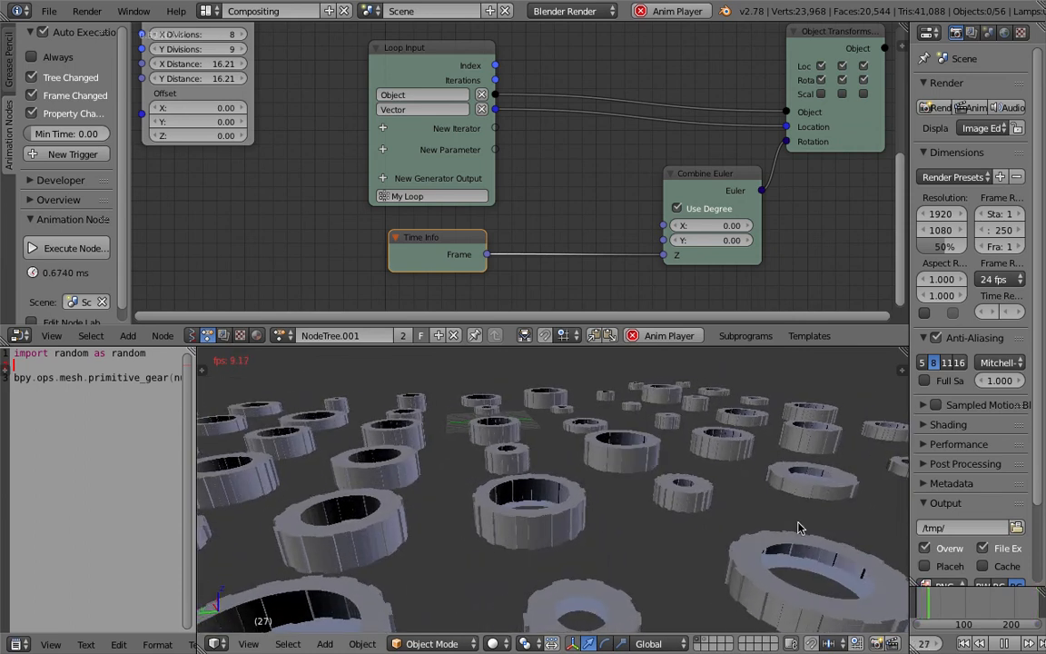
{"action": "scroll", "coordinate": [483, 166], "scroll_direction": "down", "scroll_amount": 1}
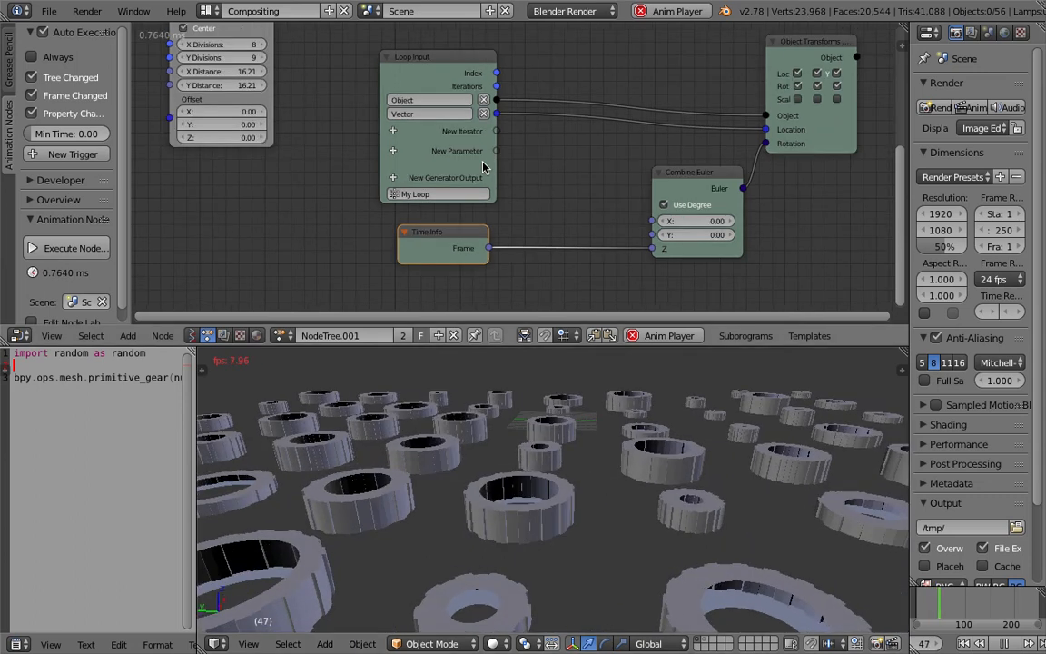
{"action": "scroll", "coordinate": [505, 182], "scroll_direction": "down", "scroll_amount": 1}
{"action": "middle_click_drag", "start_coordinate": [509, 187], "coordinate": [518, 199]}
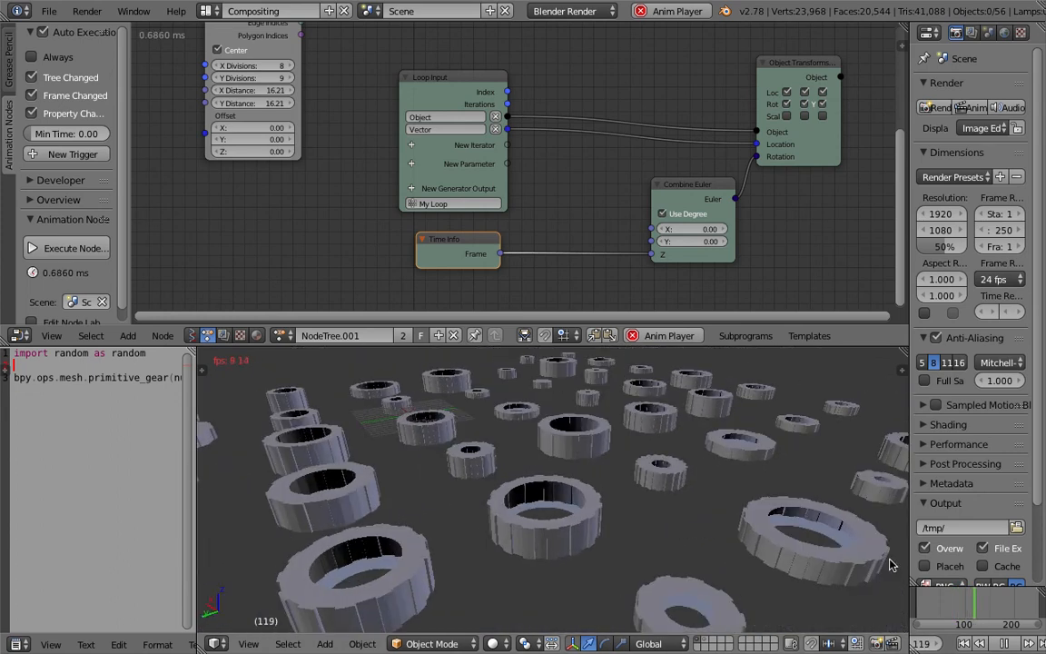
{"action": "left_click", "coordinate": [1005, 644]}
Add a Diamond mesh from the extra objects at the 3D cursor beside the gear grid.
{"action": "scroll", "coordinate": [724, 527], "scroll_direction": "down", "scroll_amount": 4}
{"action": "middle_click_drag", "start_coordinate": [634, 465], "coordinate": [537, 495], "text": "shift"}
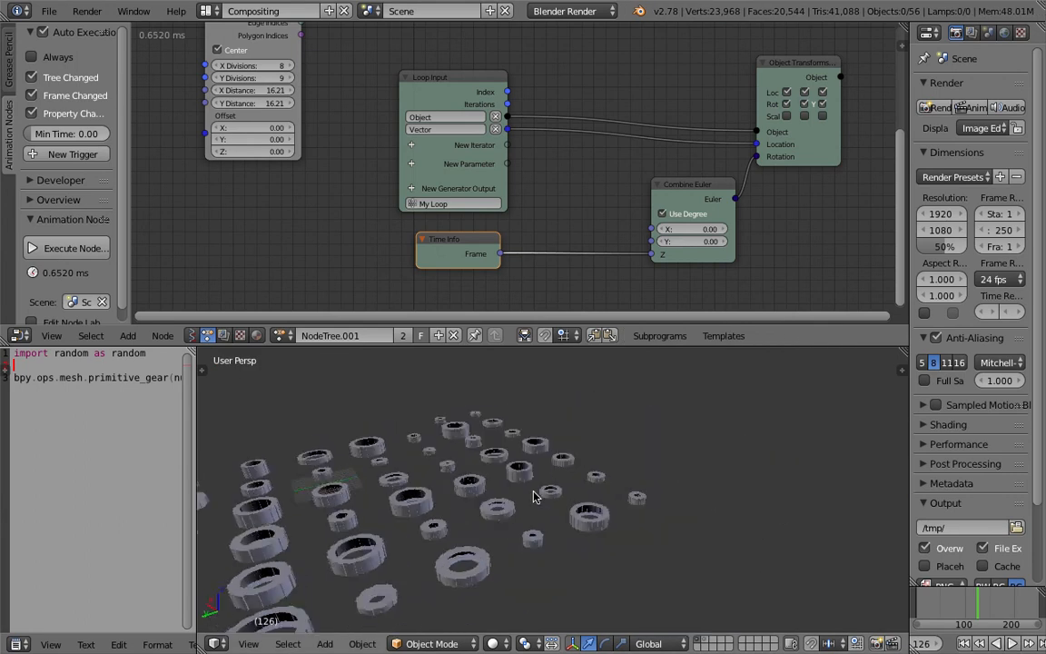
{"action": "scroll", "coordinate": [537, 495], "scroll_direction": "up", "scroll_amount": 2}
{"action": "key", "text": "shift+a"}
{"action": "mouse_move", "coordinate": [658, 397]}
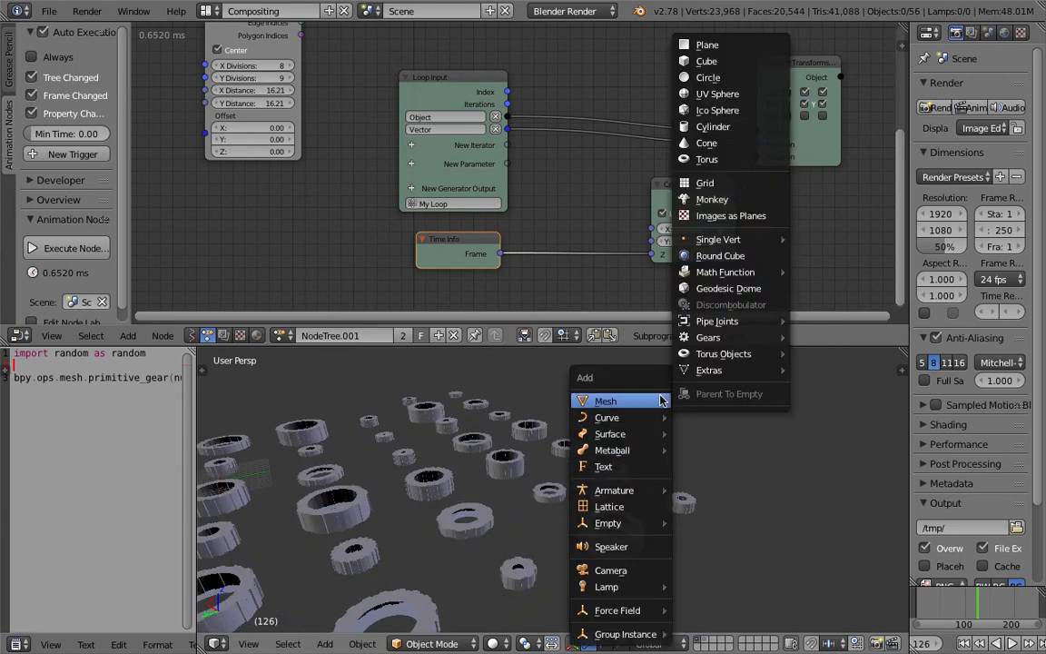
{"action": "mouse_move", "coordinate": [756, 371]}
{"action": "mouse_move", "coordinate": [837, 373]}
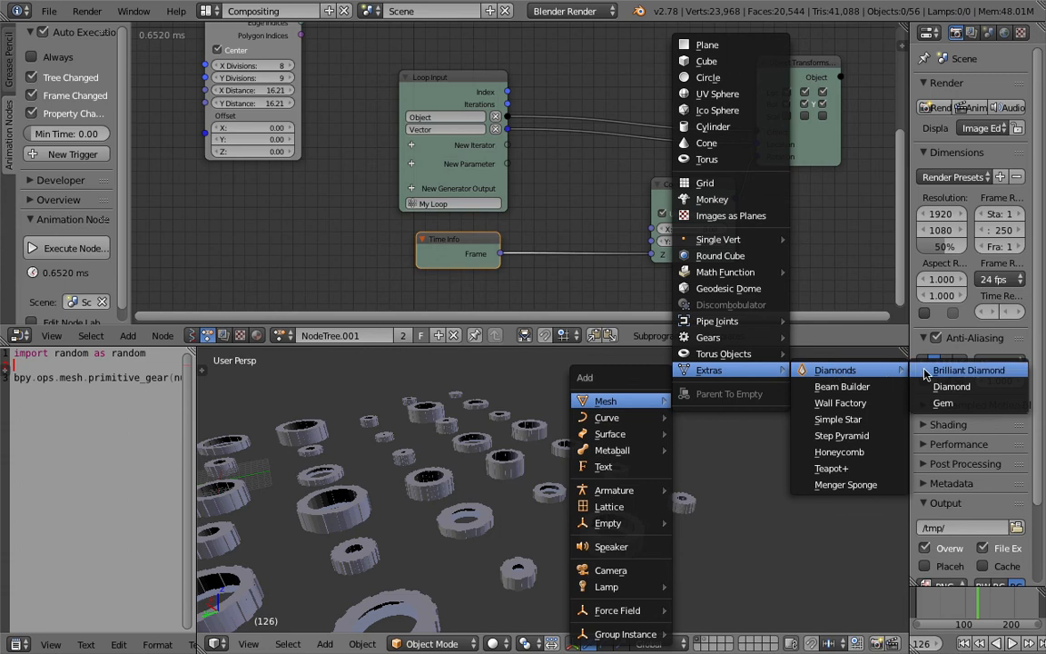
{"action": "left_click", "coordinate": [943, 389]}
{"action": "scroll", "coordinate": [336, 481], "scroll_direction": "down", "scroll_amount": 5}
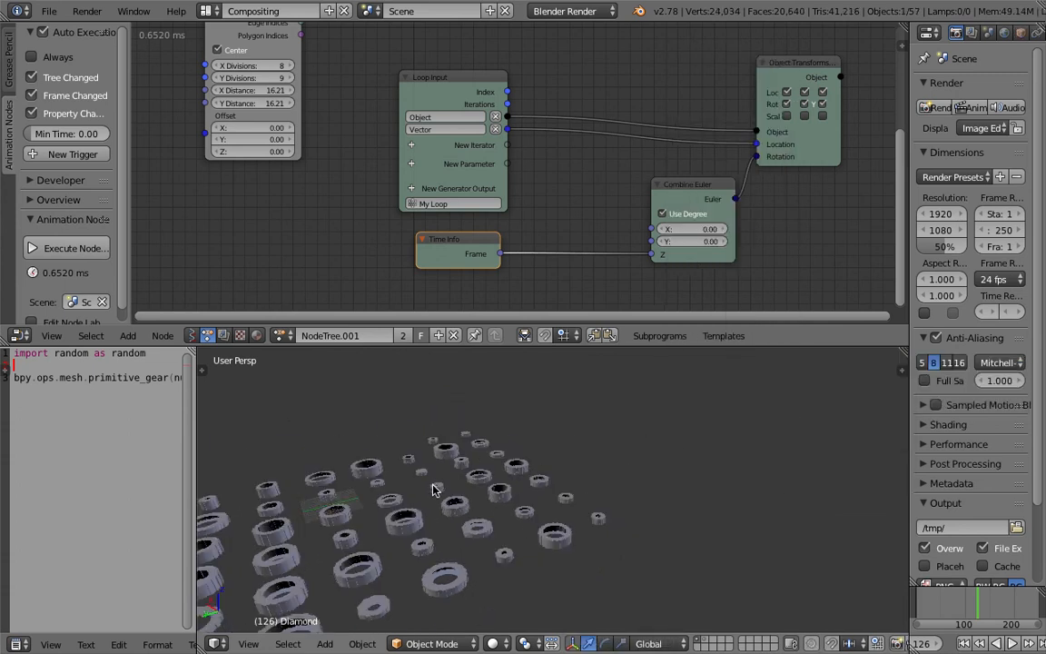
{"action": "middle_click_drag", "start_coordinate": [336, 482], "coordinate": [572, 441], "text": "shift"}
{"action": "scroll", "coordinate": [575, 431], "scroll_direction": "up", "scroll_amount": 3}
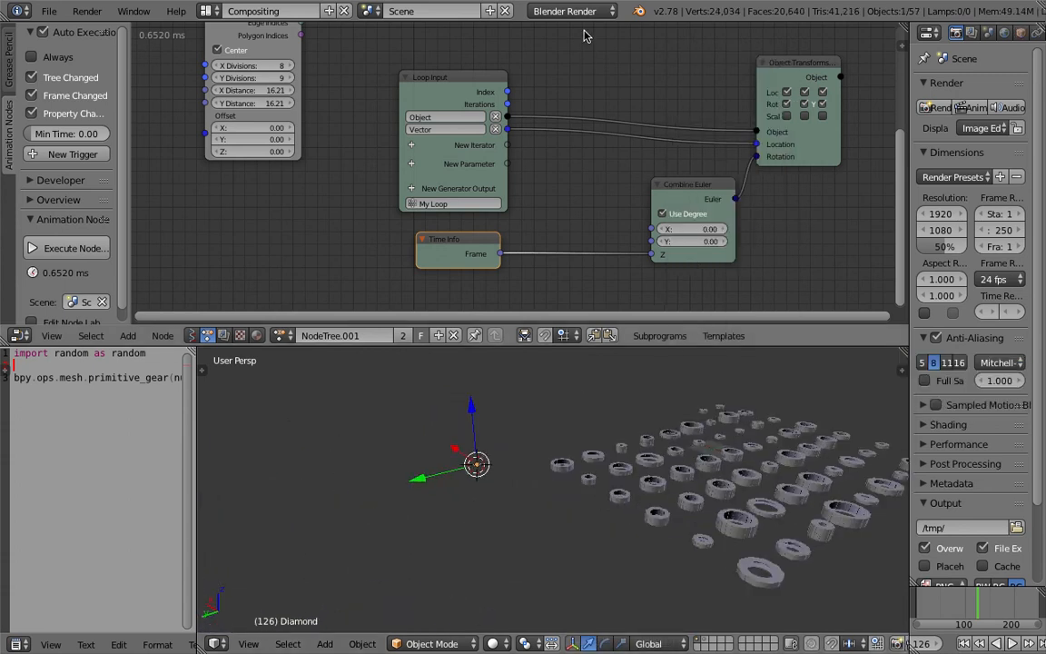
Expand the Info log and select its bpy.ops.mesh.primitive_diamond_add() entry.
{"action": "left_click_drag", "start_coordinate": [585, 23], "coordinate": [585, 144]}
{"action": "right_click", "coordinate": [153, 100]}
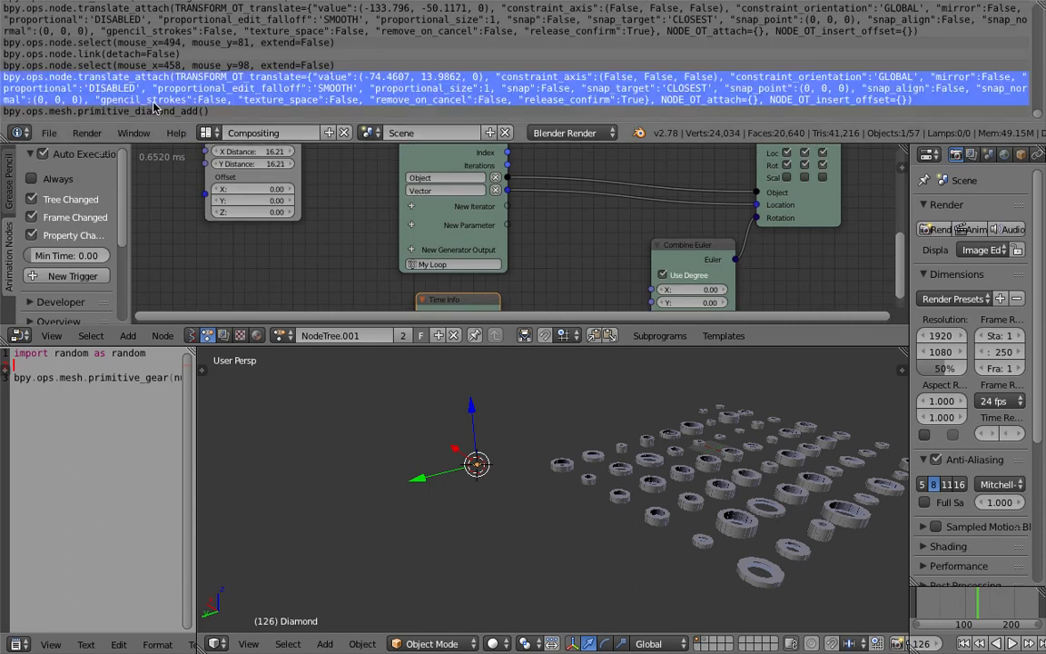
{"action": "right_click", "coordinate": [154, 109]}
{"action": "right_click", "coordinate": [167, 100]}
Set the diamond to 20 segments, girdle radius 1.21, table radius 0.84, crown height 0.59 and pavilion height 0.92.
{"action": "scroll", "coordinate": [514, 544], "scroll_direction": "up", "scroll_amount": 4}
{"action": "middle_click_drag", "start_coordinate": [425, 460], "coordinate": [529, 505], "text": "shift"}
{"action": "left_click", "coordinate": [206, 369]}
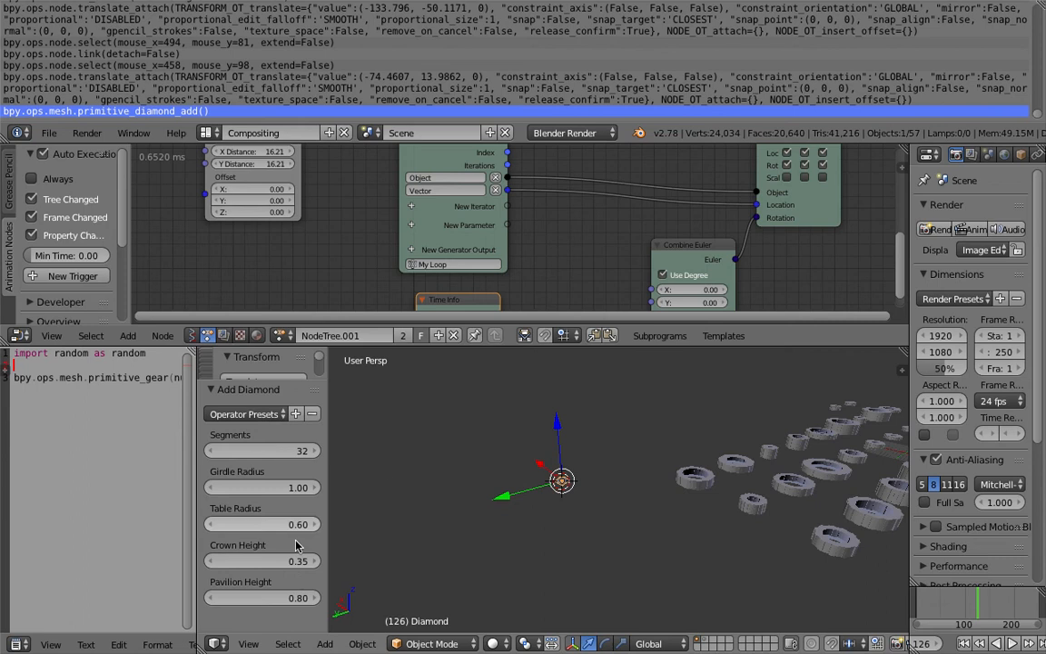
{"action": "scroll", "coordinate": [454, 452], "scroll_direction": "up", "scroll_amount": 5}
{"action": "key", "text": "KP_Decimal"}
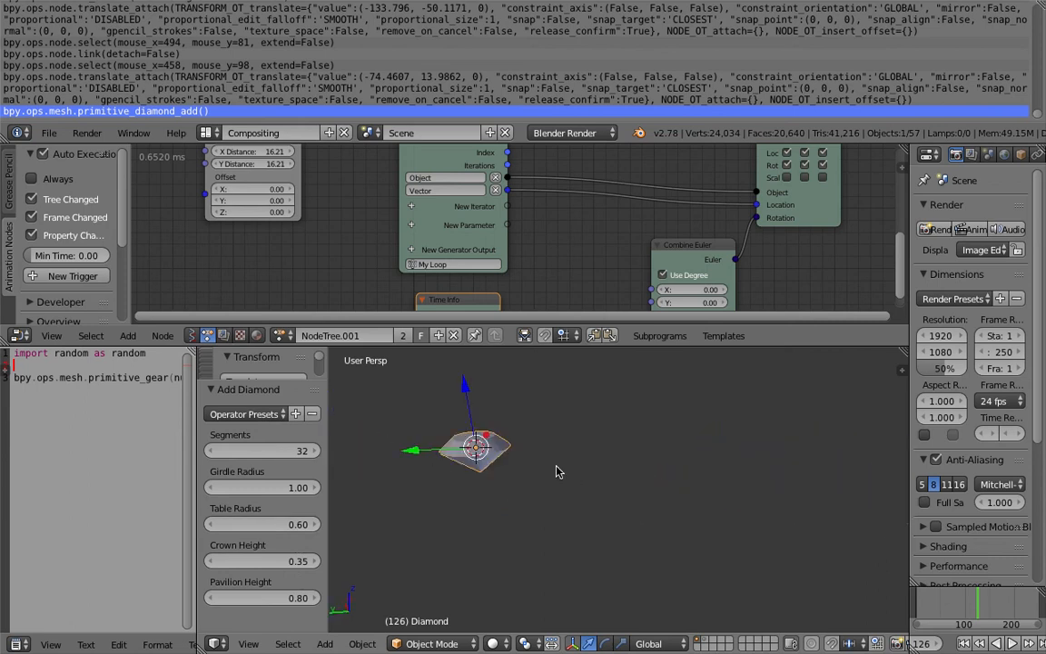
{"action": "mouse_move", "coordinate": [281, 448]}
{"action": "left_mouse_down"}
{"action": "mouse_move", "coordinate": [309, 449]}
{"action": "mouse_move", "coordinate": [278, 448]}
{"action": "left_mouse_up"}
{"action": "key", "text": "Return"}
{"action": "left_click_drag", "start_coordinate": [288, 493], "coordinate": [311, 486]}
{"action": "left_click_drag", "start_coordinate": [285, 525], "coordinate": [305, 560]}
{"action": "left_click_drag", "start_coordinate": [285, 598], "coordinate": [297, 597]}
{"action": "mouse_move", "coordinate": [478, 472]}
{"action": "middle_mouse_down"}
{"action": "mouse_move", "coordinate": [510, 449]}
{"action": "mouse_move", "coordinate": [488, 475]}
{"action": "middle_mouse_up"}
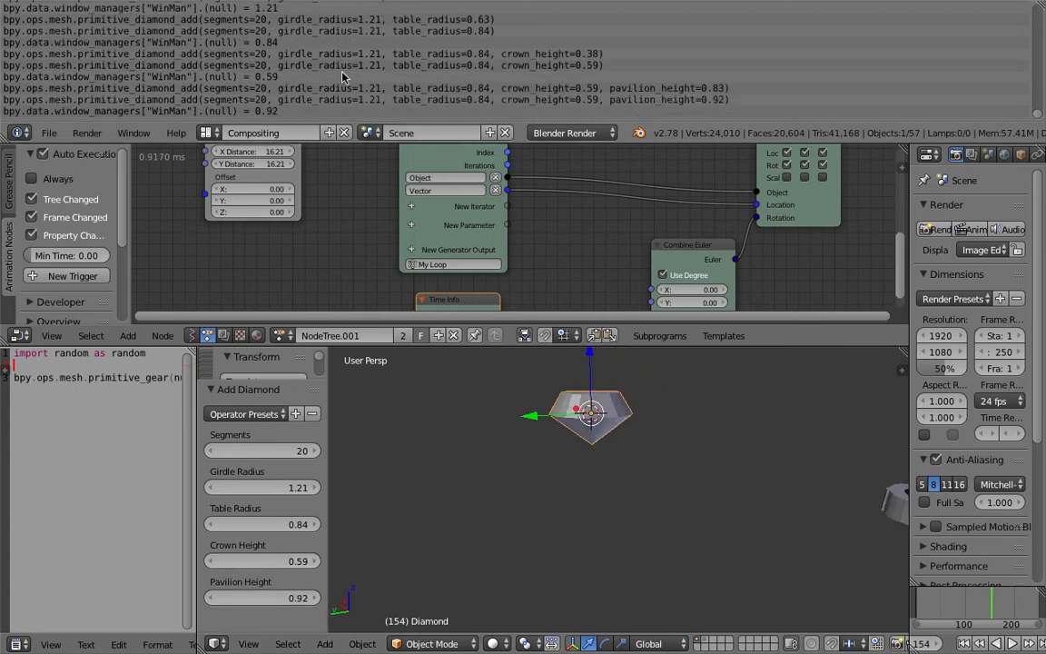
Select several logged primitive_diamond_add commands with table radius, crown height and pavilion height parameters in the Info log.
{"action": "right_click", "coordinate": [343, 100]}
{"action": "right_click", "coordinate": [329, 88], "text": "shift"}
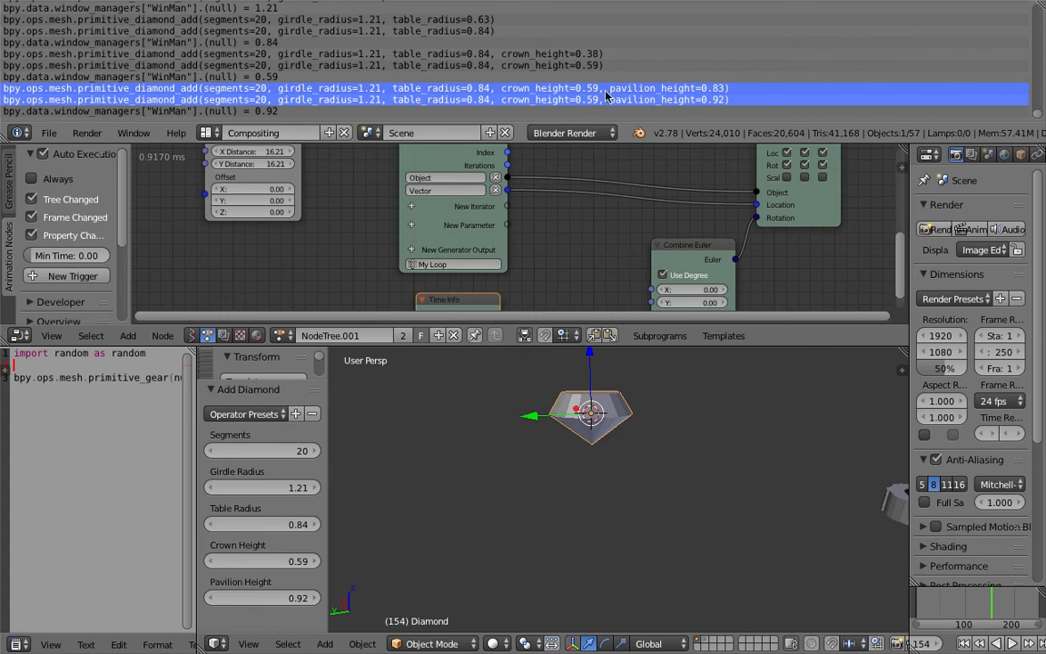
{"action": "right_click", "coordinate": [479, 65], "text": "shift"}
{"action": "right_click", "coordinate": [473, 54], "text": "shift"}
{"action": "right_click", "coordinate": [454, 32], "text": "shift"}
{"action": "scroll", "coordinate": [456, 63], "scroll_direction": "up", "scroll_amount": 3}
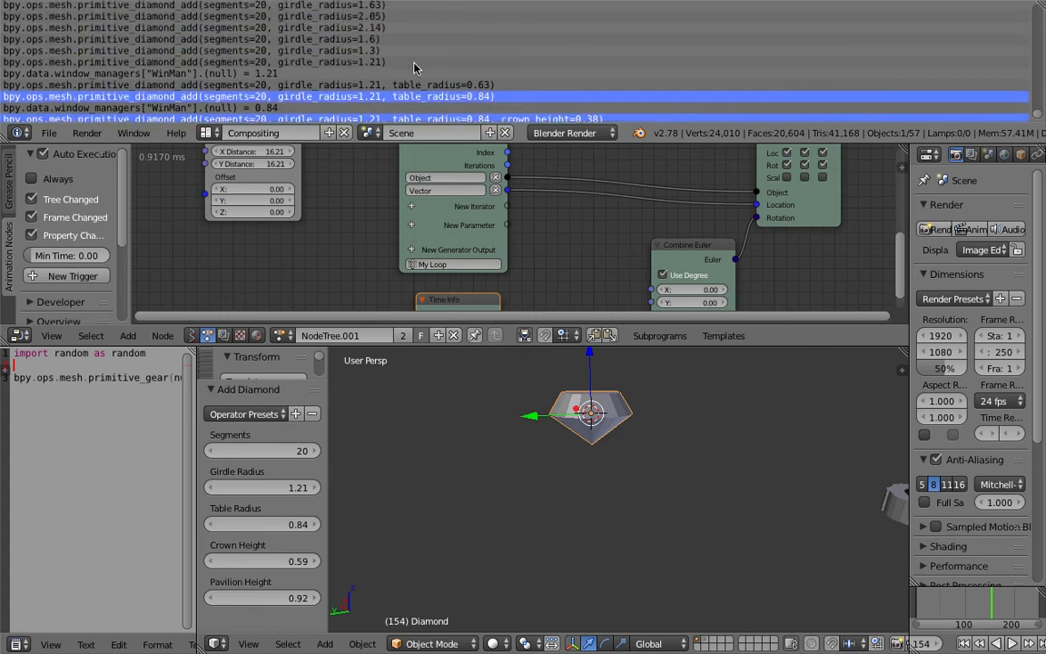
{"action": "scroll", "coordinate": [465, 91], "scroll_direction": "down", "scroll_amount": 3}
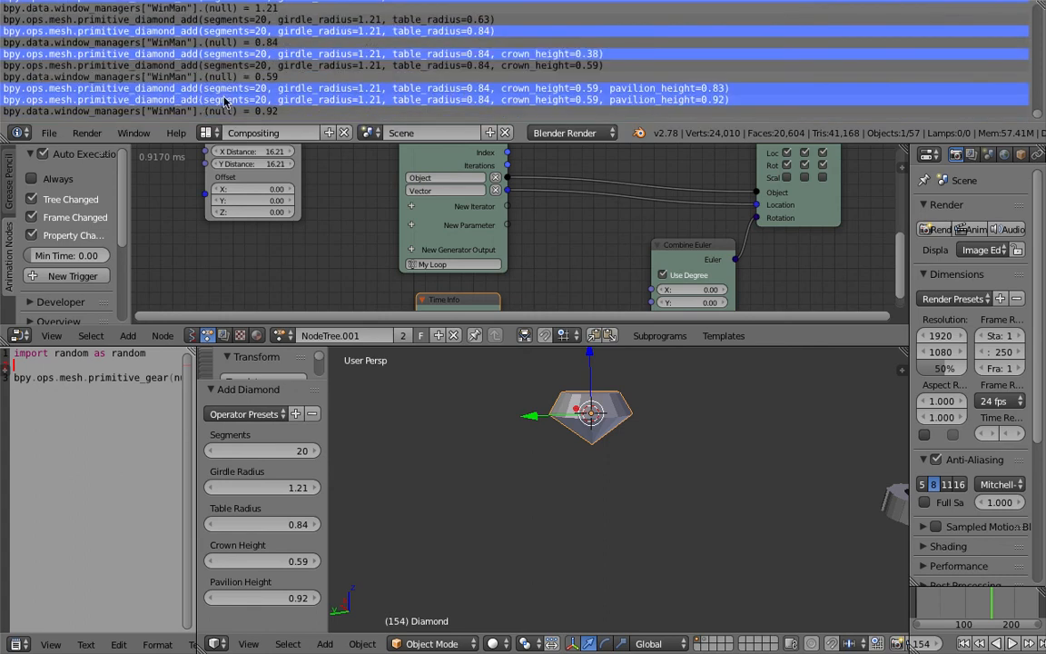
Maximize the 3D view on the gear grid and start the animation playback.
{"action": "middle_click_drag", "start_coordinate": [562, 291], "coordinate": [563, 314]}
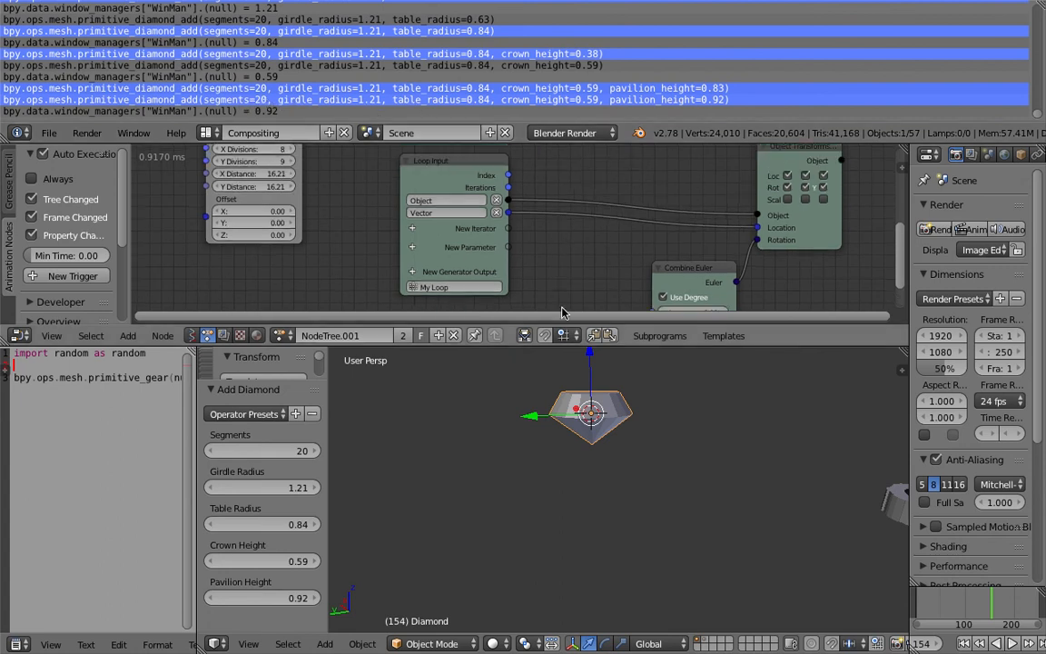
{"action": "left_click_drag", "start_coordinate": [568, 345], "coordinate": [572, 405]}
{"action": "scroll", "coordinate": [627, 459], "scroll_direction": "down", "scroll_amount": 7}
{"action": "middle_click_drag", "start_coordinate": [647, 474], "coordinate": [624, 502]}
{"action": "scroll", "coordinate": [640, 545], "scroll_direction": "down", "scroll_amount": 3}
{"action": "middle_click_drag", "start_coordinate": [642, 549], "coordinate": [509, 347]}
{"action": "scroll", "coordinate": [520, 484], "scroll_direction": "up", "scroll_amount": 2}
{"action": "key", "text": "shift+space"}
{"action": "key", "text": "alt+a"}
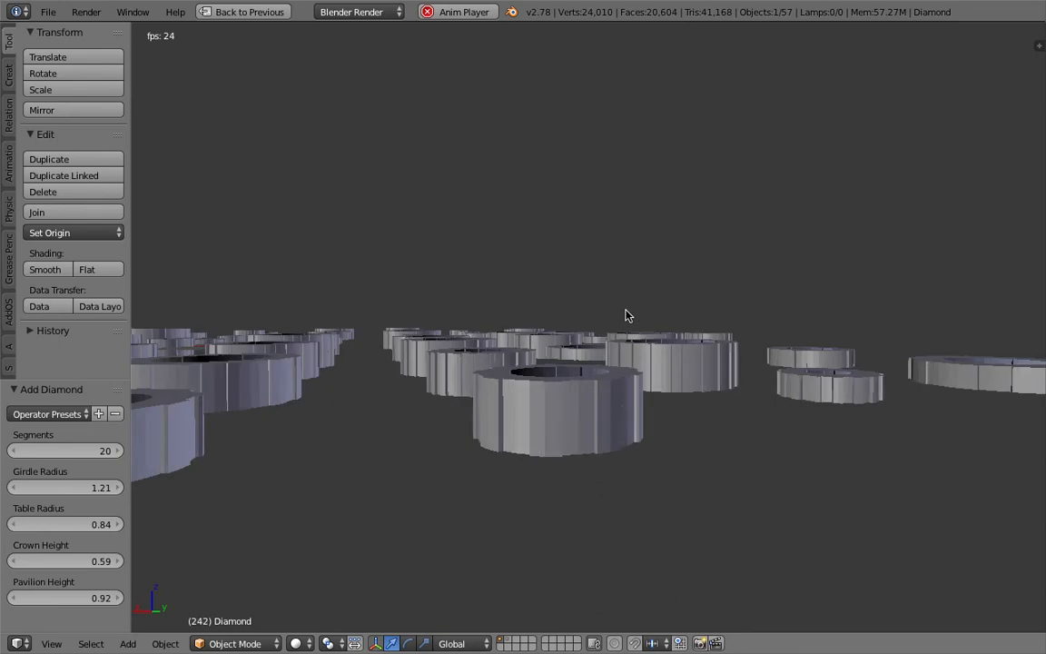
Examine the rotating gear grid from different angles and distances in the maximized view.
{"action": "middle_click_drag", "start_coordinate": [539, 353], "coordinate": [672, 341]}
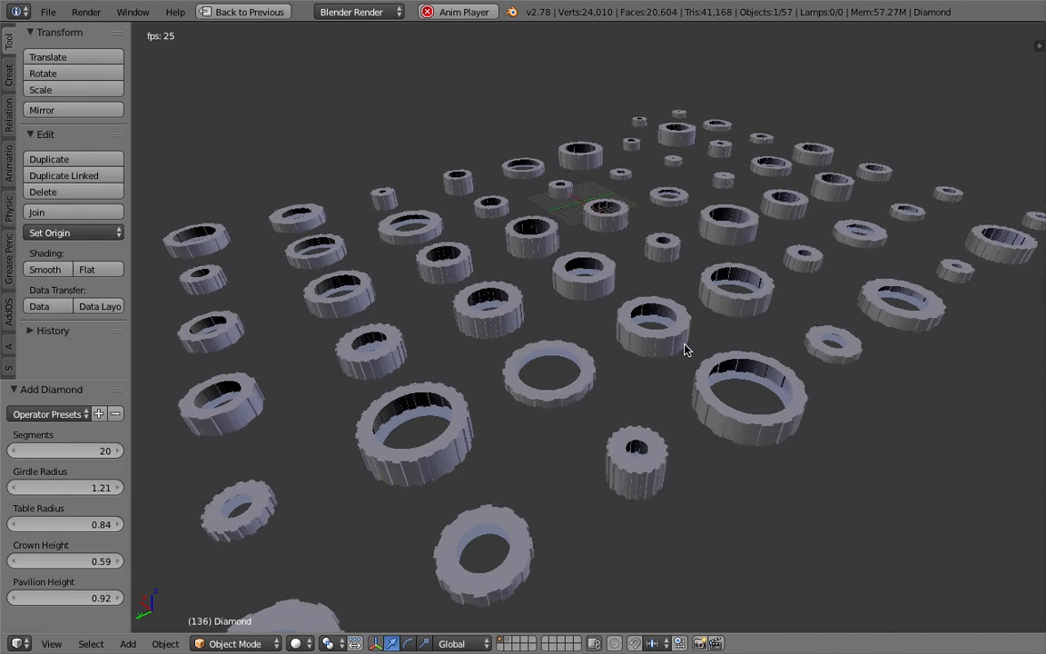
{"action": "middle_click_drag", "start_coordinate": [685, 314], "coordinate": [600, 320]}
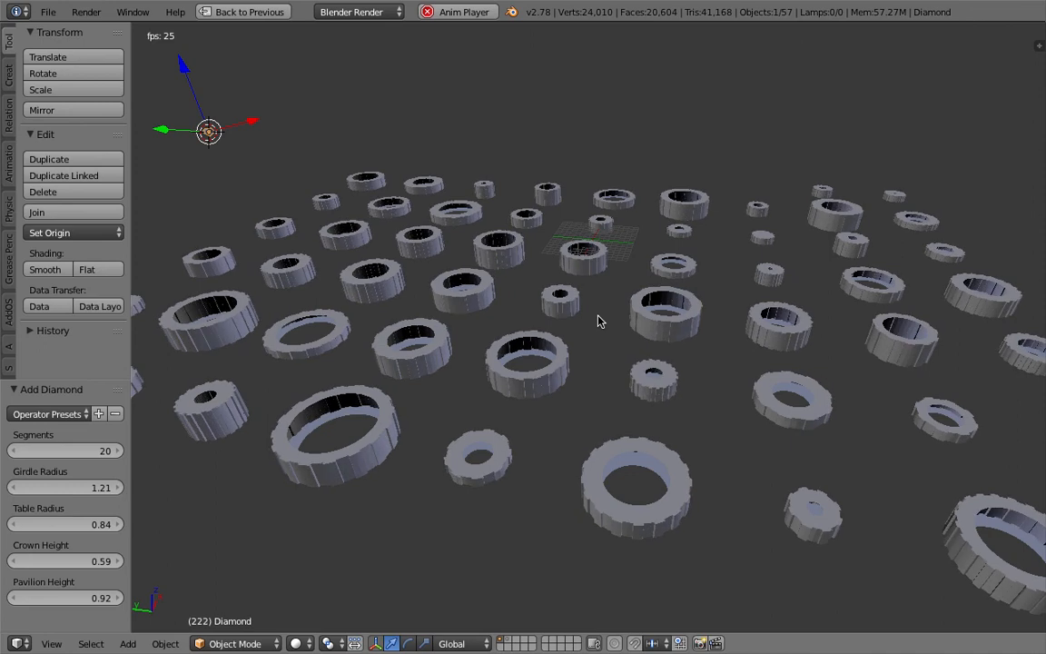
{"action": "scroll", "coordinate": [684, 282], "scroll_direction": "up", "scroll_amount": 4}
{"action": "scroll", "coordinate": [613, 262], "scroll_direction": "down", "scroll_amount": 5}
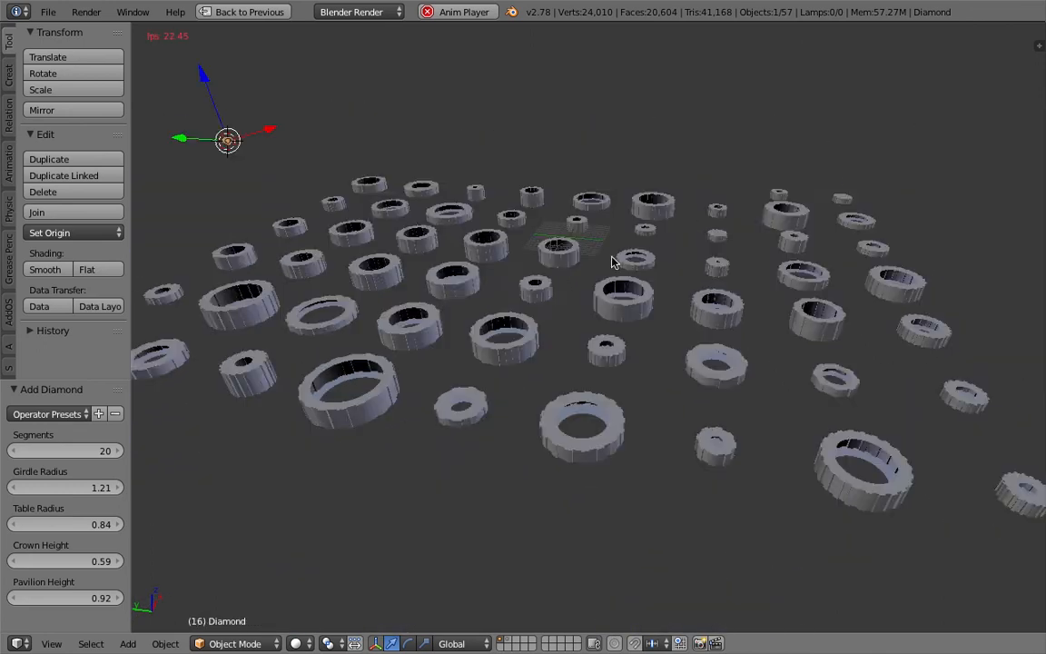
{"action": "middle_click_drag", "start_coordinate": [627, 258], "coordinate": [618, 289]}
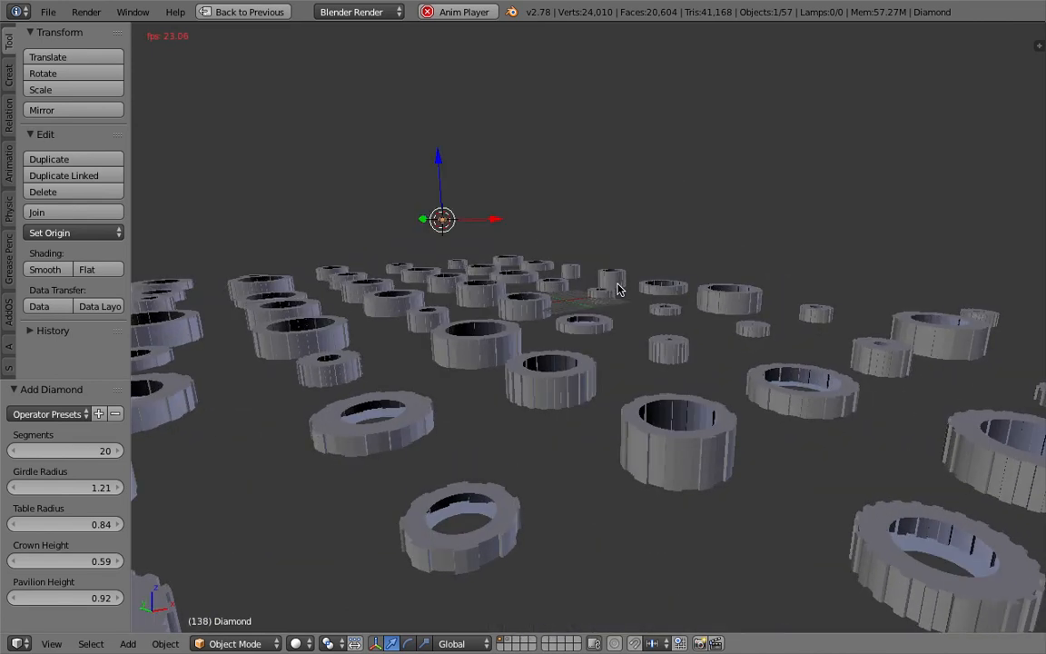